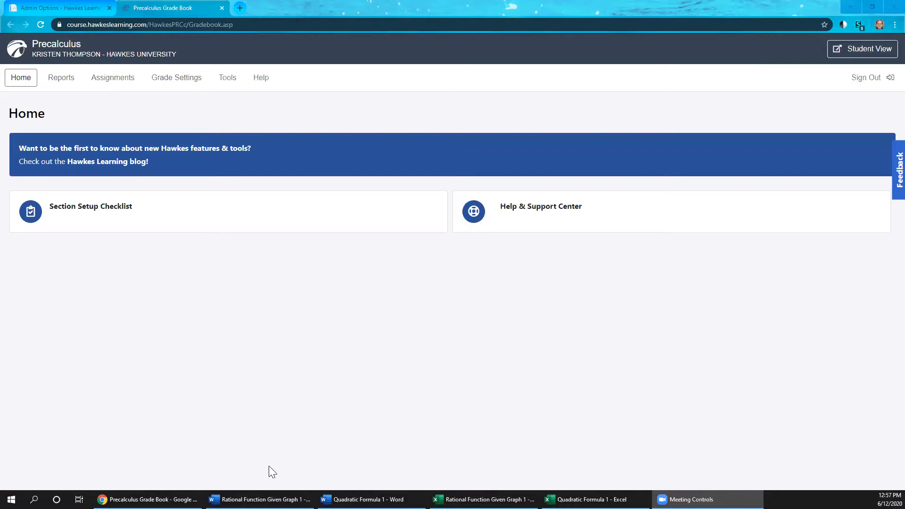
Switch to the Rational Function Given Graph 1 Word document and review its question, correct answer, dynamic variables and graph-builder notes
mouse_move(259, 499)
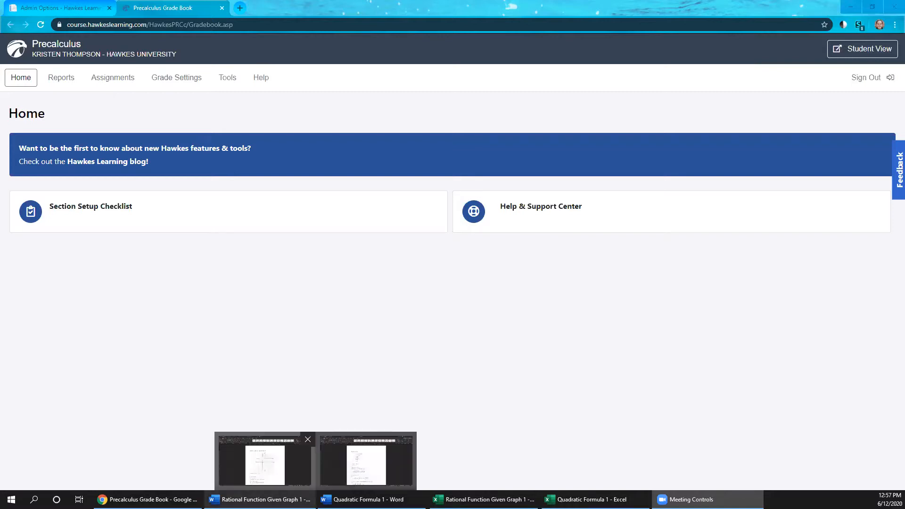
click(264, 463)
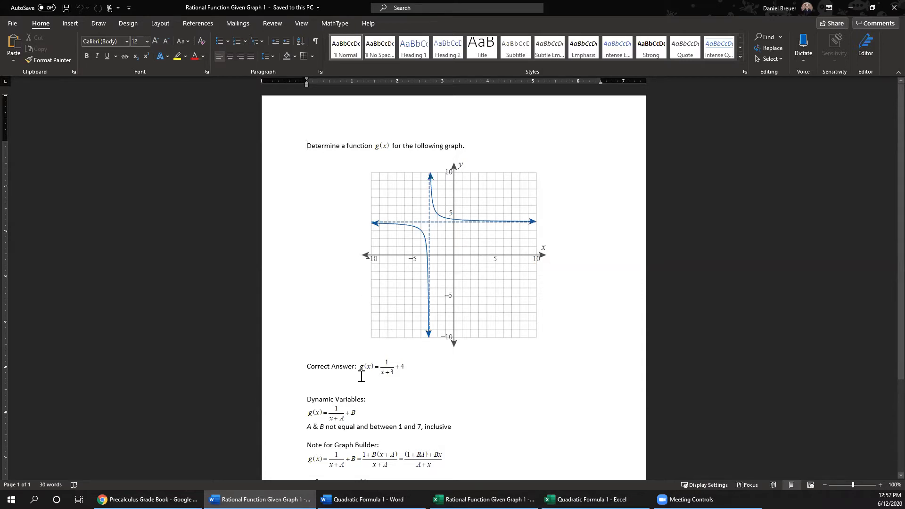
scroll(364, 375, down, 1)
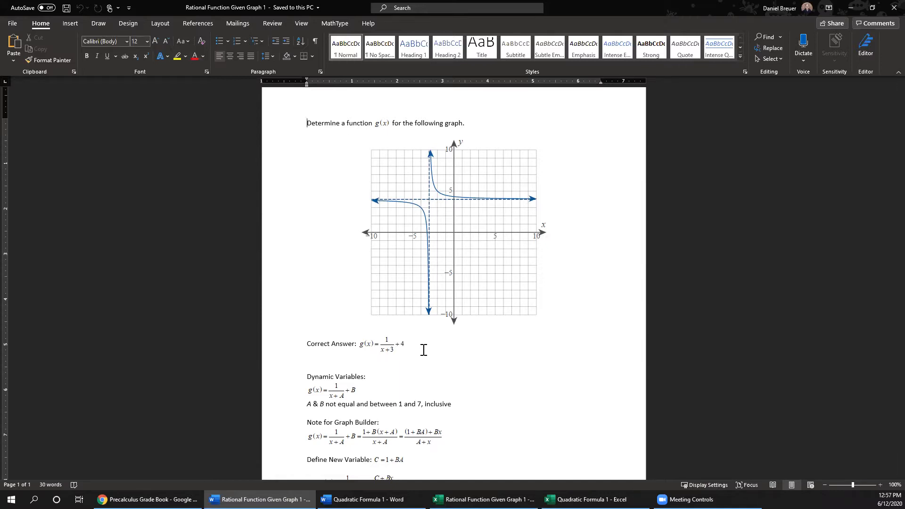
scroll(415, 309, down, 4)
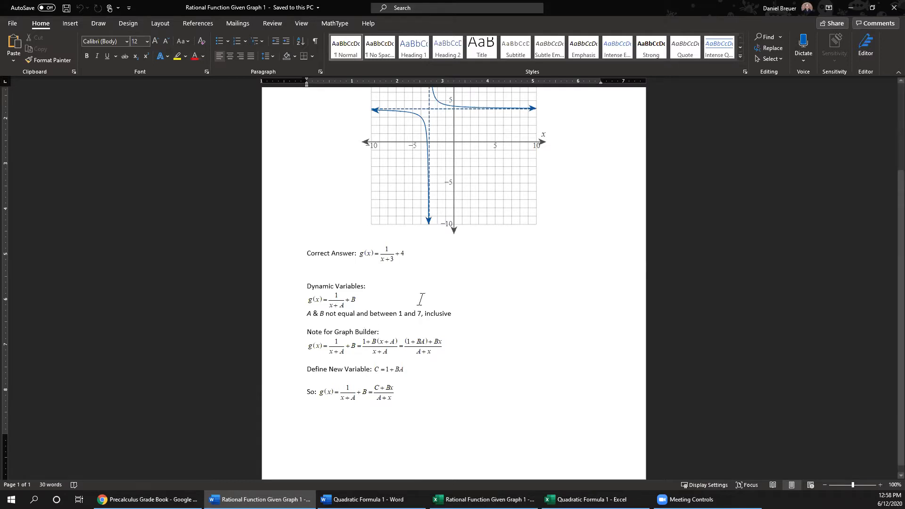
scroll(421, 299, down, 1)
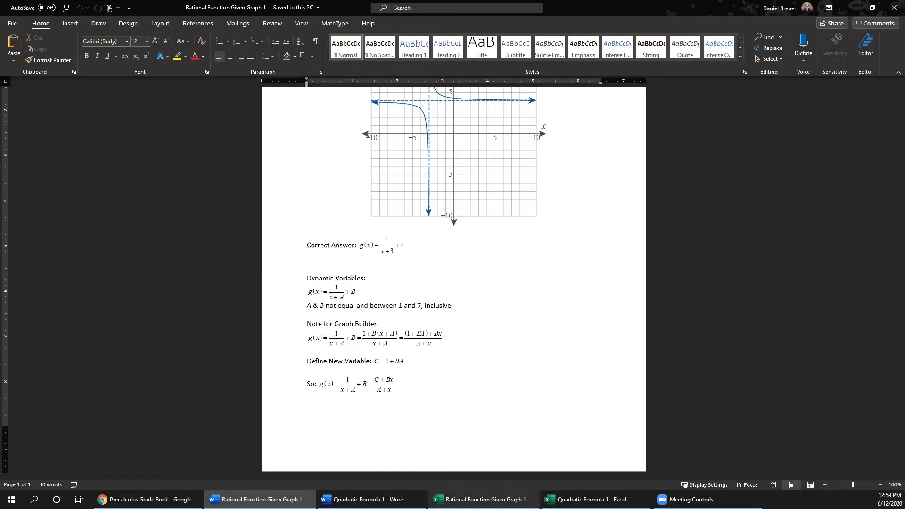
Switch to the Rational Function Given Graph 1 Excel workbook and examine the value combinations in columns A and B
mouse_move(486, 499)
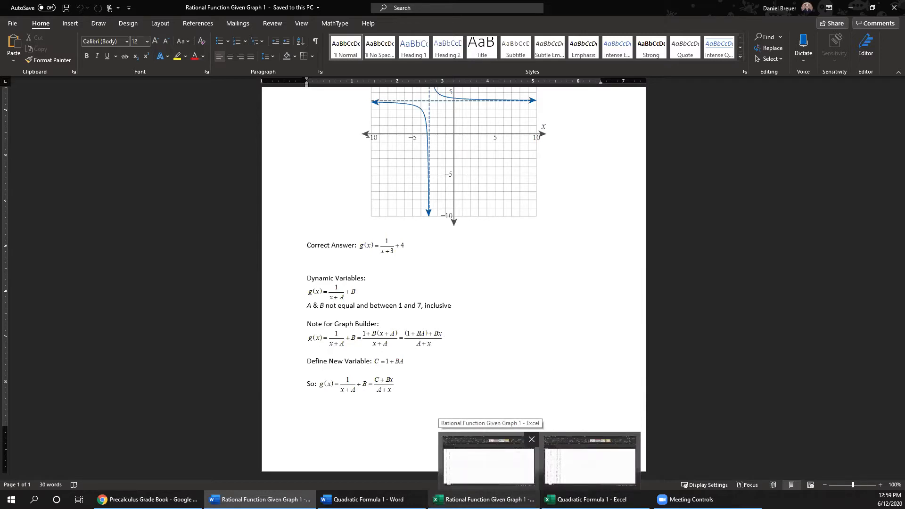
click(488, 461)
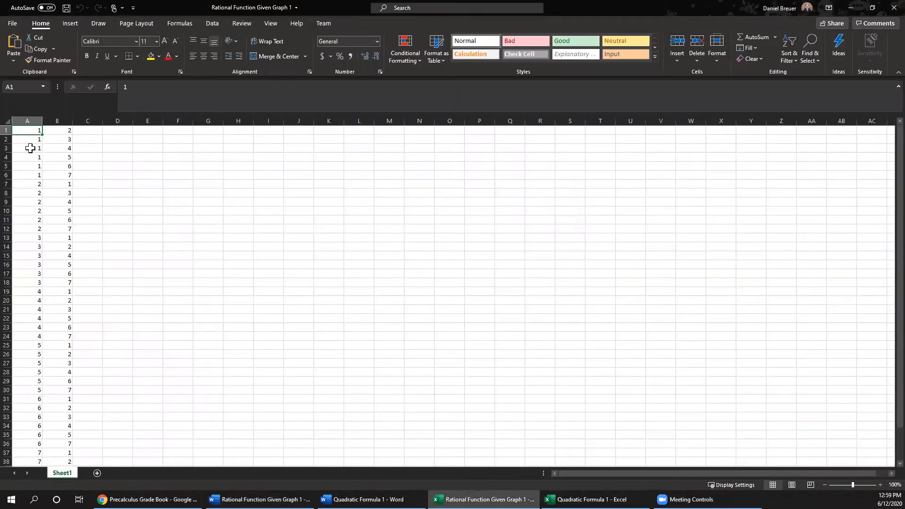
click(56, 131)
click(27, 131)
click(48, 130)
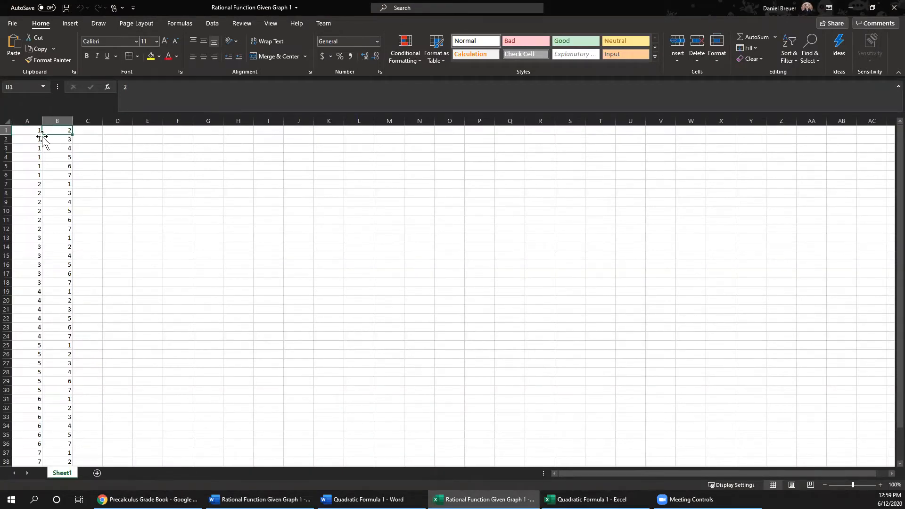
drag(35, 131, 38, 445)
drag(60, 130, 64, 177)
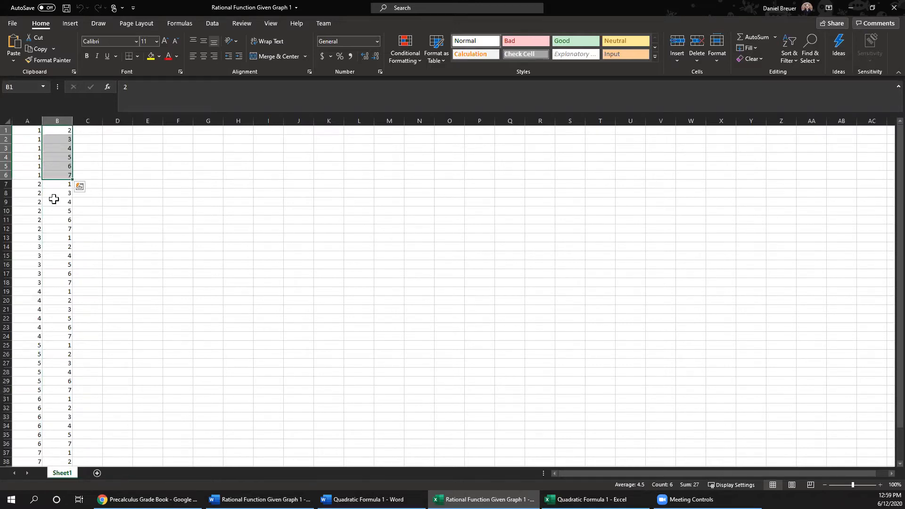
scroll(54, 199, down, 2)
scroll(71, 273, up, 2)
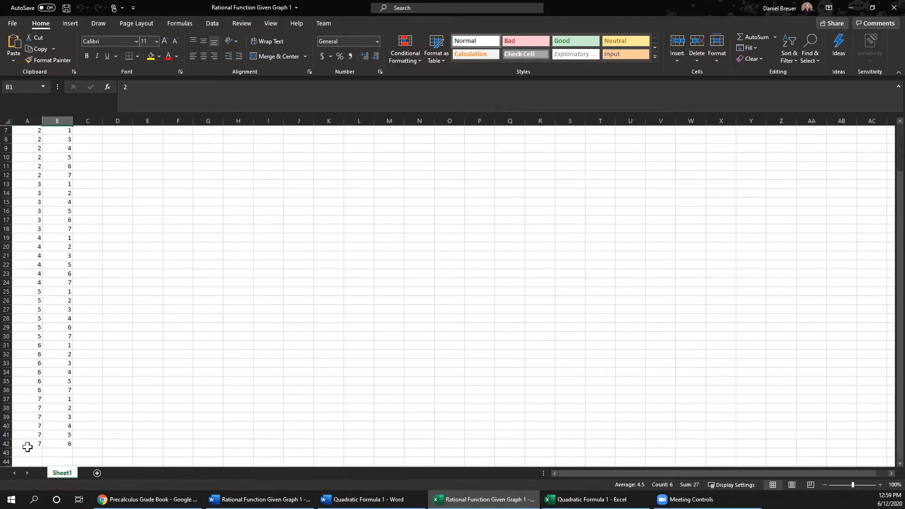
click(40, 132)
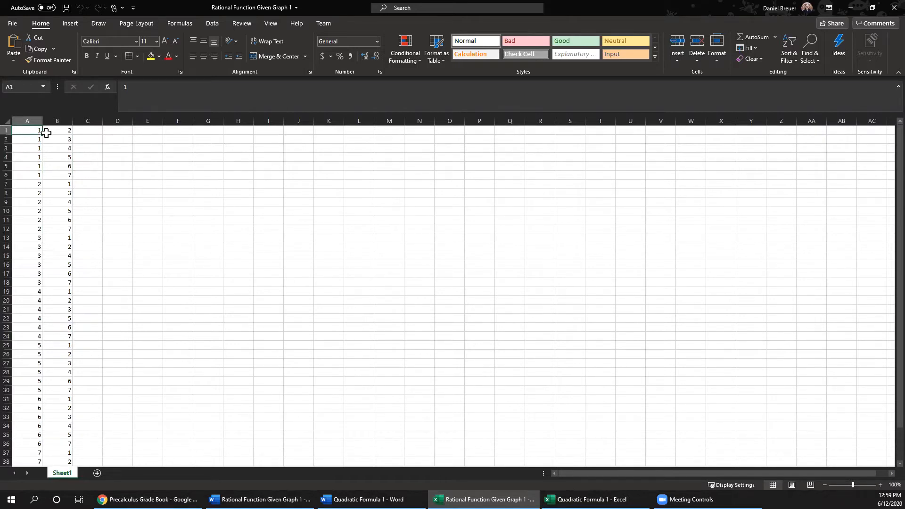
Enter the formula =1+A1*B1 in cell C1
click(87, 131)
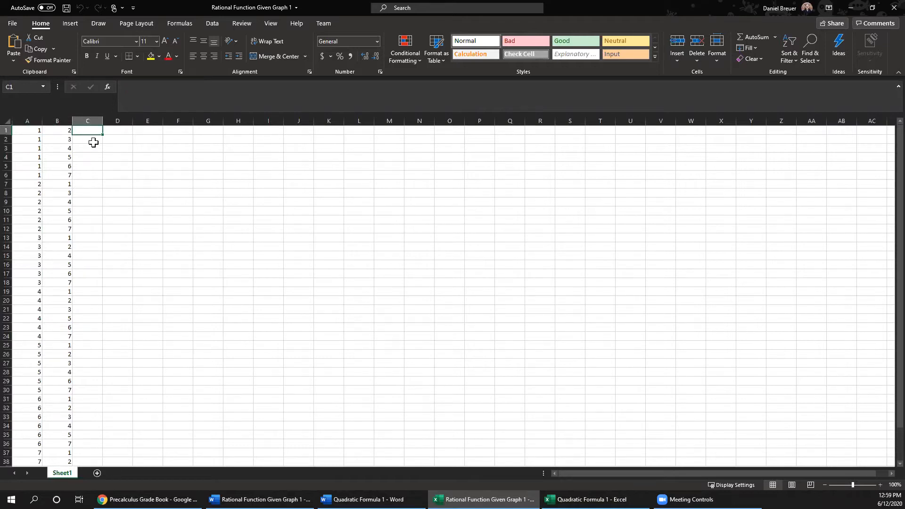
click(142, 91)
text(1+)
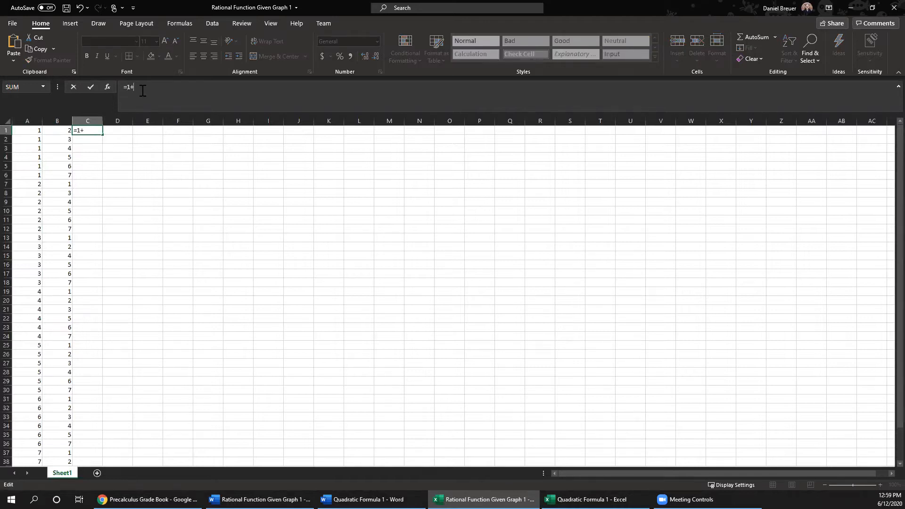
click(37, 131)
text(*)
click(56, 131)
key(Return)
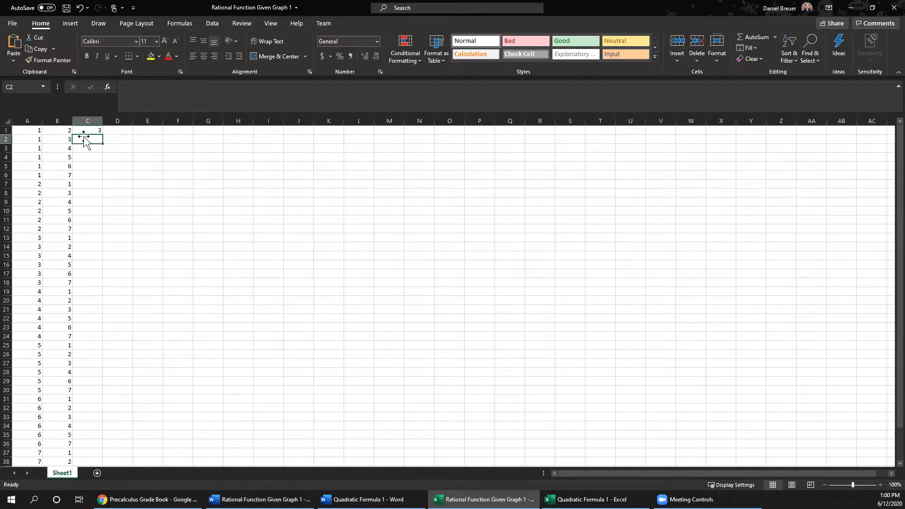
Fill the C1 formula down column C through row 42 and return to the first row of values
click(94, 132)
drag(102, 136, 93, 448)
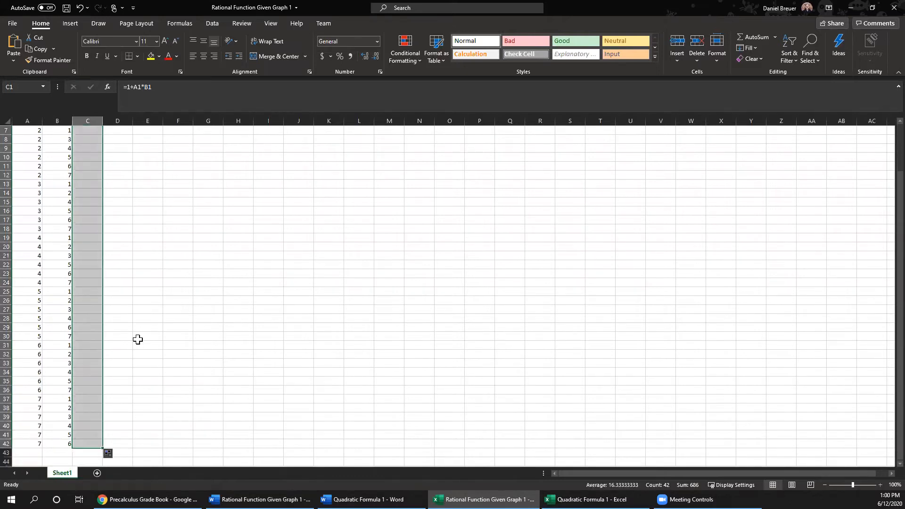
scroll(133, 338, up, 2)
click(47, 139)
click(37, 131)
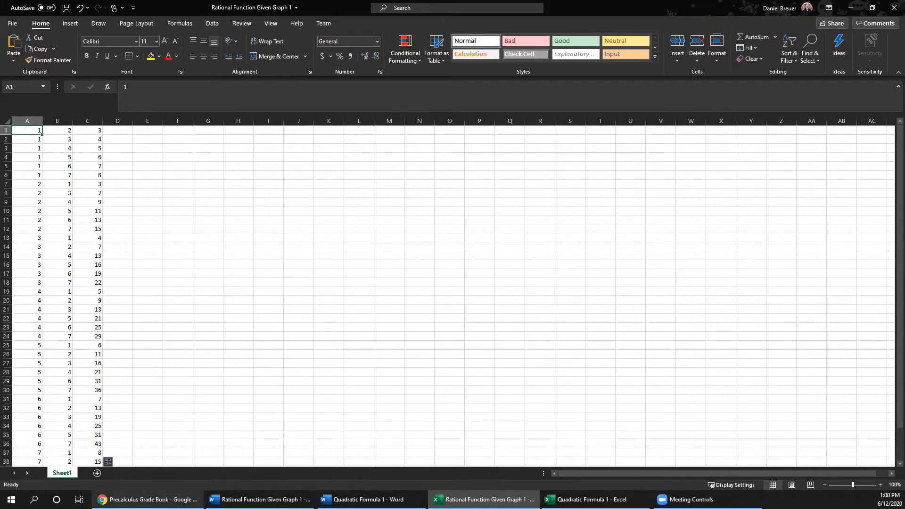
Switch to the Precalculus Grade Book in Chrome and open the Question Builder from the assignment options
mouse_move(147, 500)
click(147, 459)
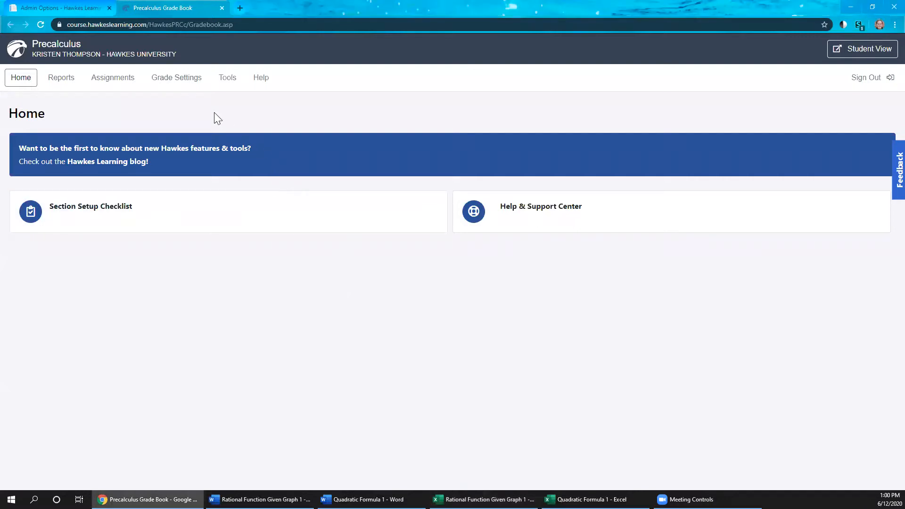
click(117, 83)
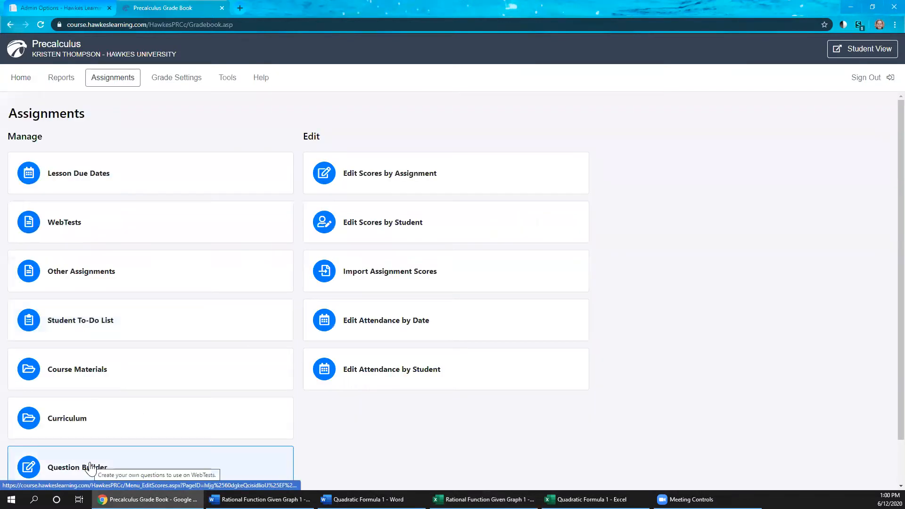
click(91, 468)
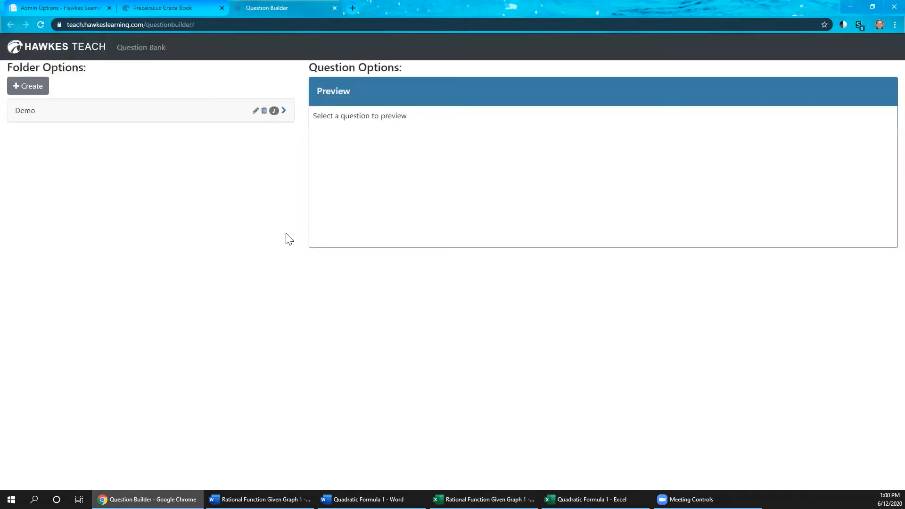
Create a question folder named Graphs
click(35, 88)
click(372, 100)
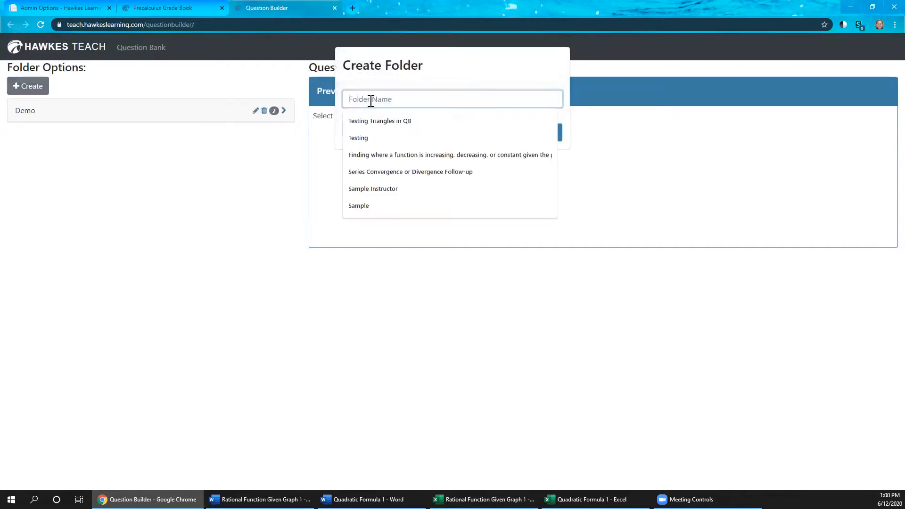
text(R)
key(BackSpace)
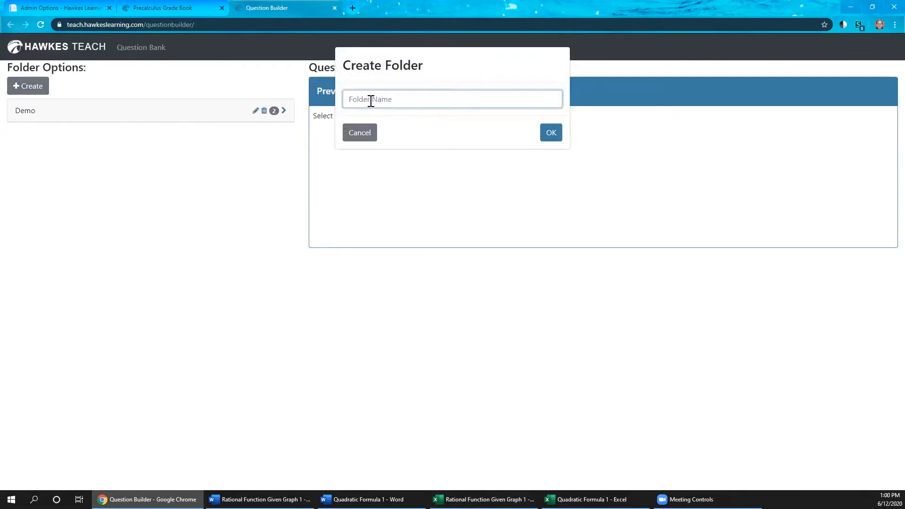
text(Graphs)
click(553, 138)
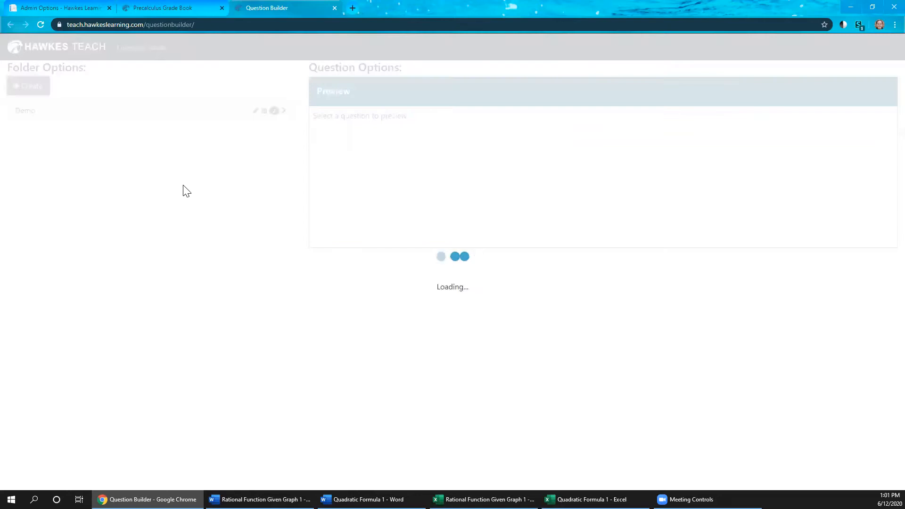
Open the Graphs folder and create a new question in it
click(213, 135)
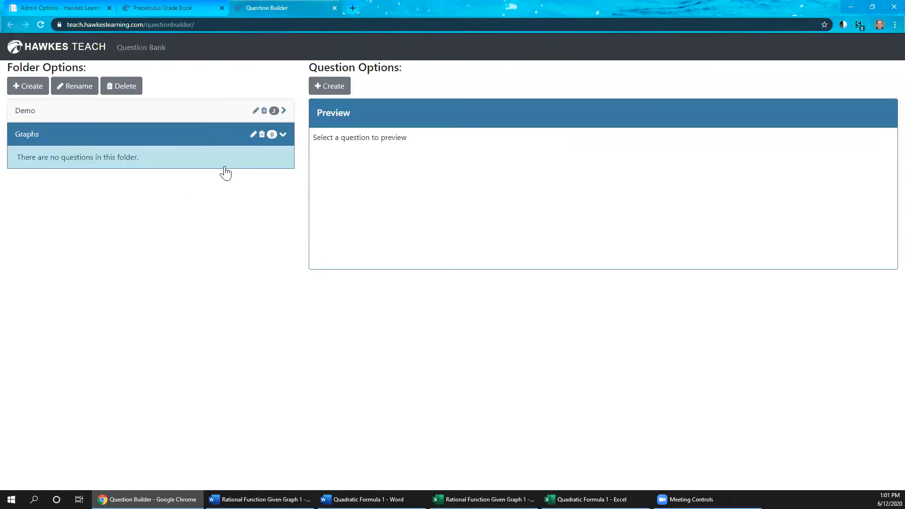
click(333, 87)
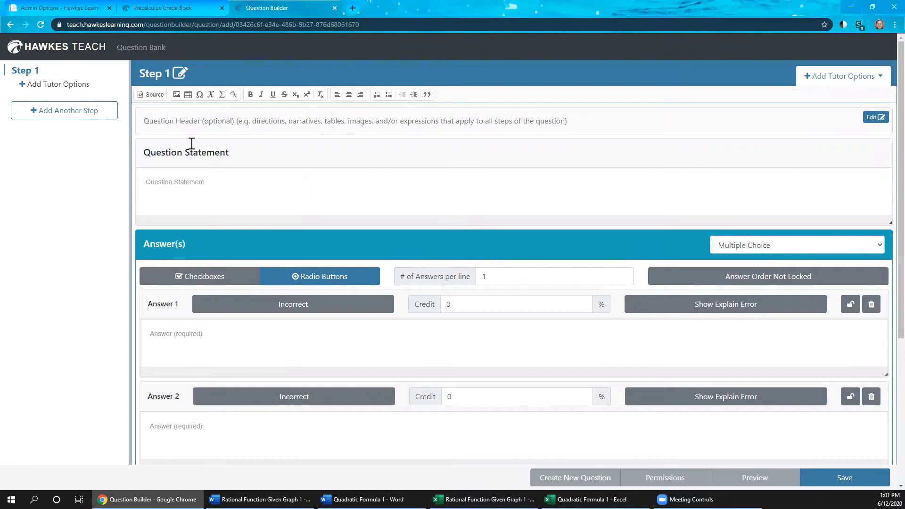
click(184, 182)
click(169, 122)
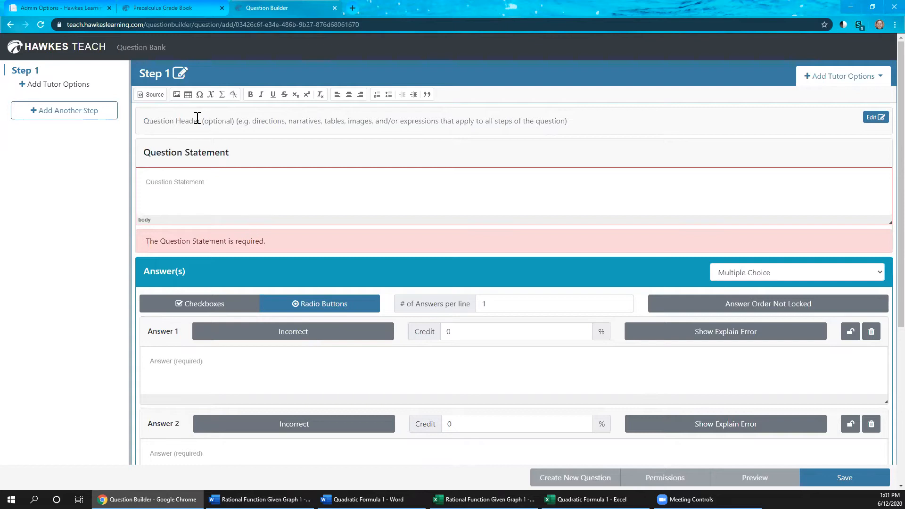
Copy the sentence "Determine a function g(x) for the following graph." from the Word document and paste it into the Question Header
click(259, 499)
scroll(422, 301, up, 5)
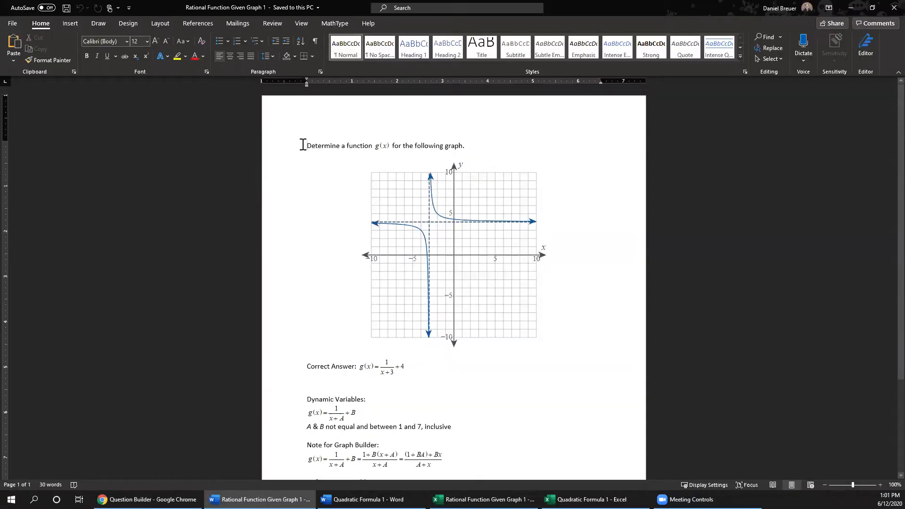
drag(303, 145, 465, 146)
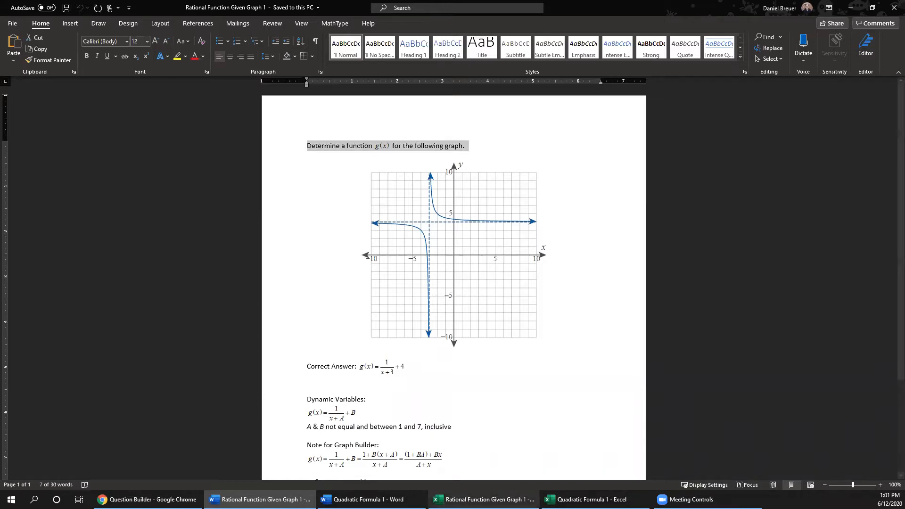
key(alt+Tab)
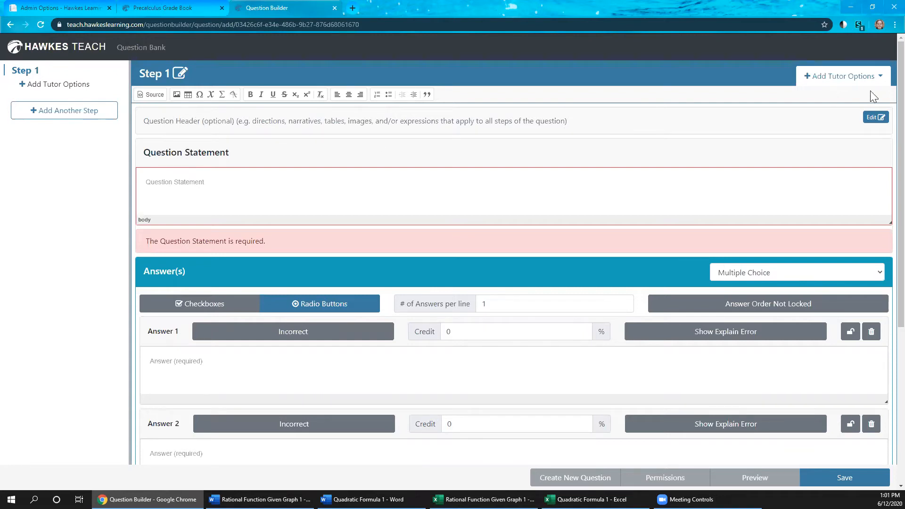
click(876, 116)
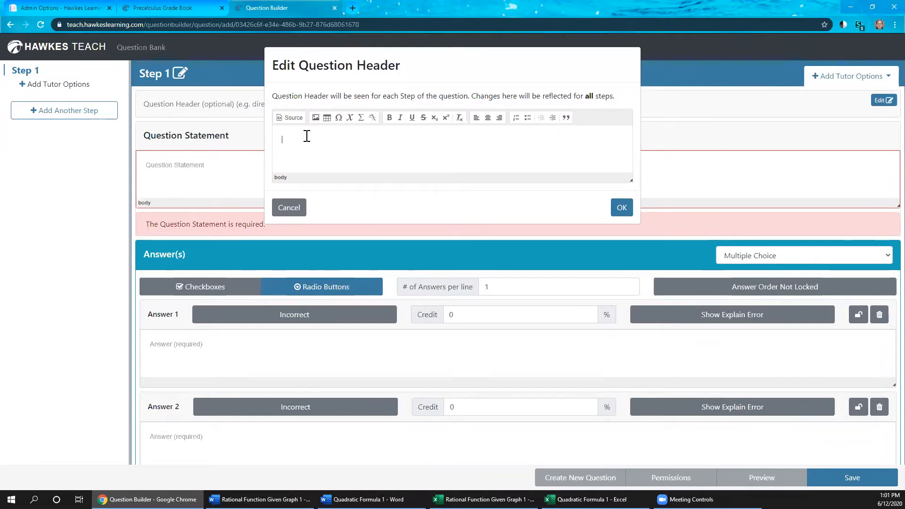
key(ctrl+v)
Insert the expression g(x) after "Determine a function" in the Question Header and save the header
click(351, 139)
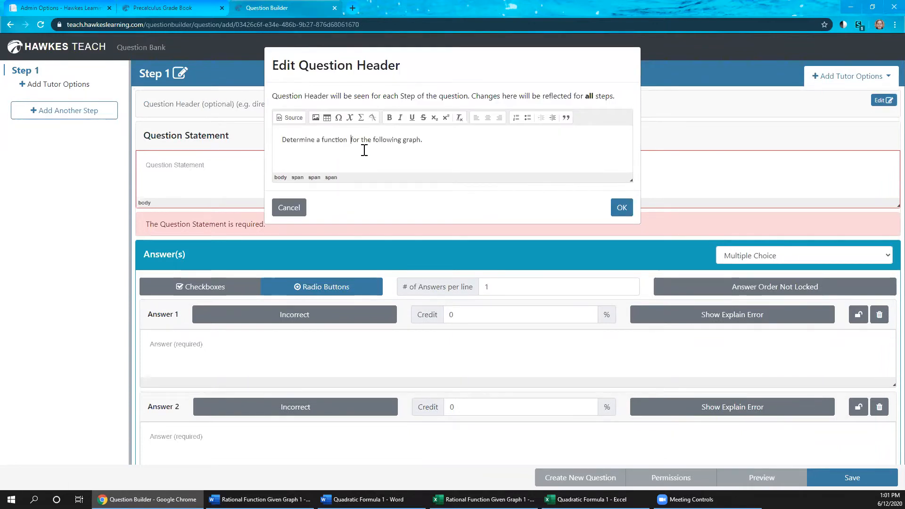
key(BackSpace)
key(BackSpace)
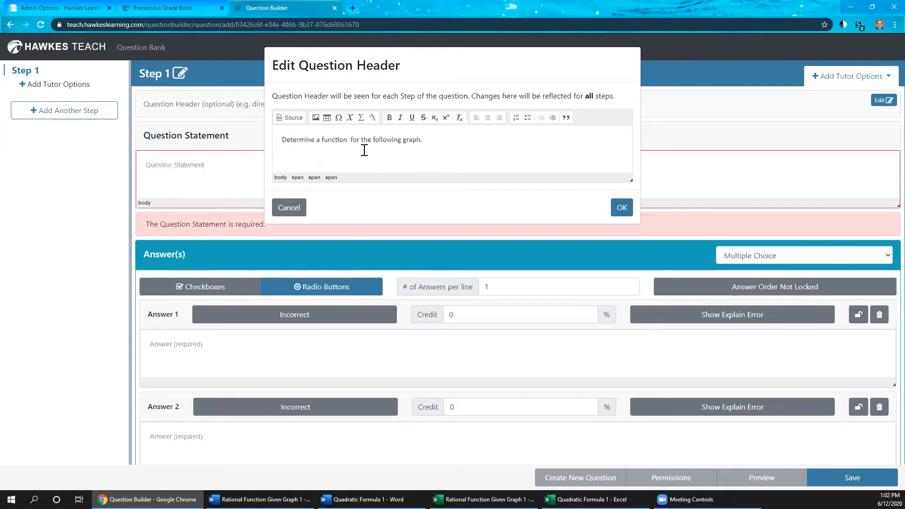
click(362, 119)
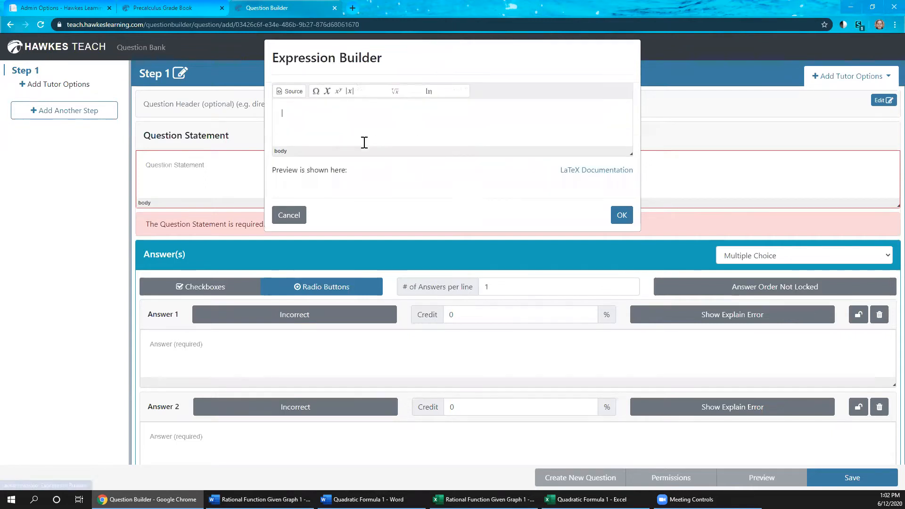
text(g)
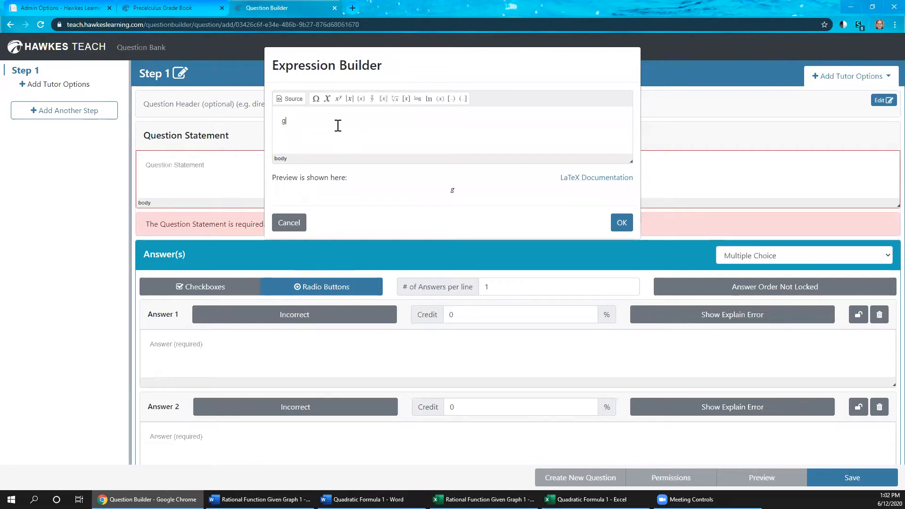
click(440, 100)
text(x) for the following graph.)
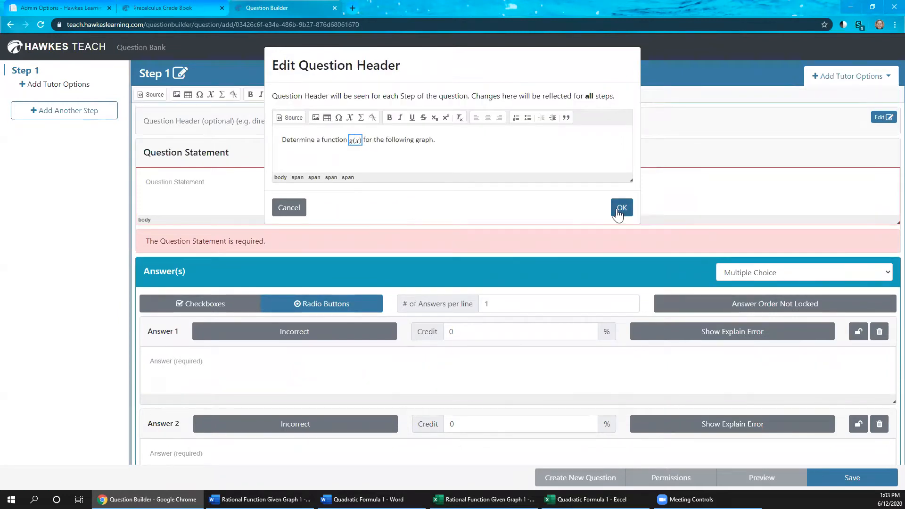
key(Return)
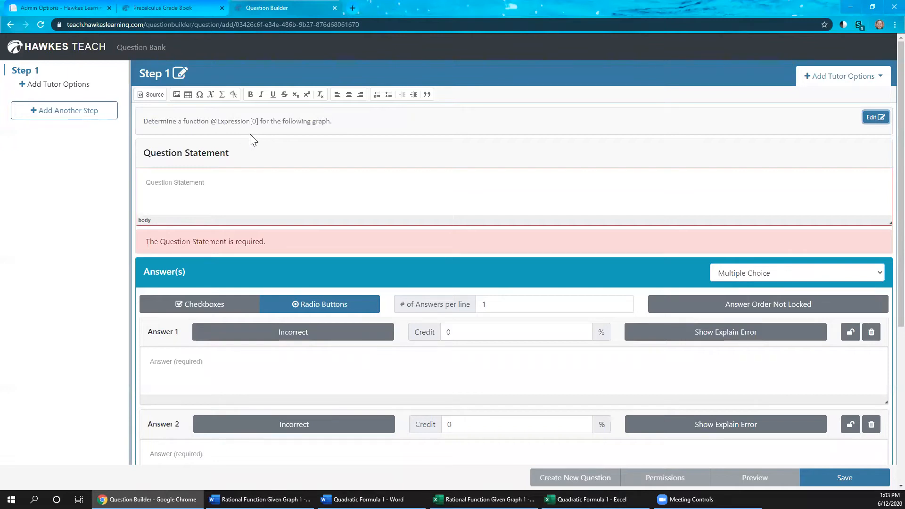
Check the question wording and graph in the Rational Function Given Graph 1 Word document and return to Question Builder
click(163, 184)
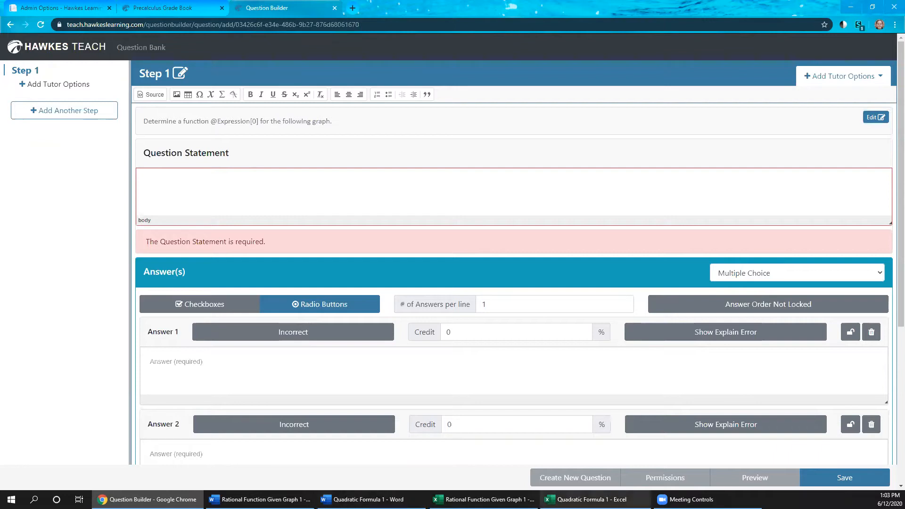
click(368, 499)
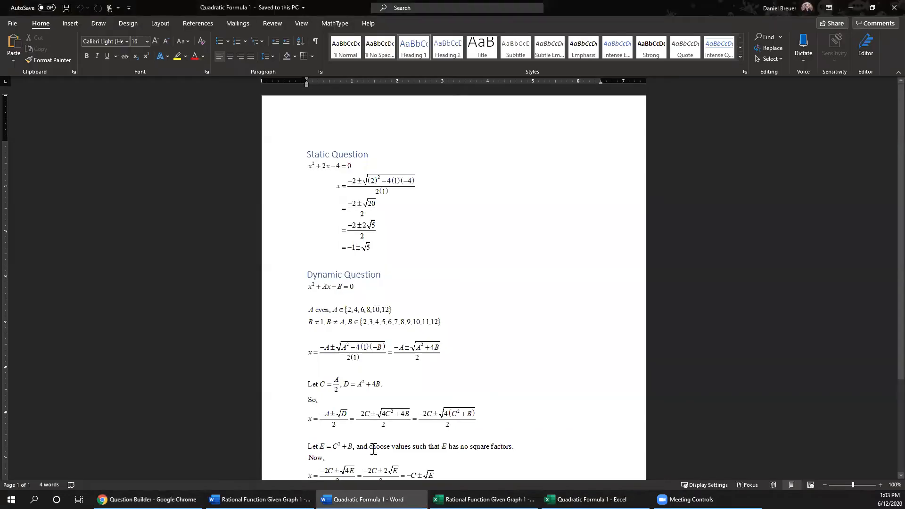
click(265, 499)
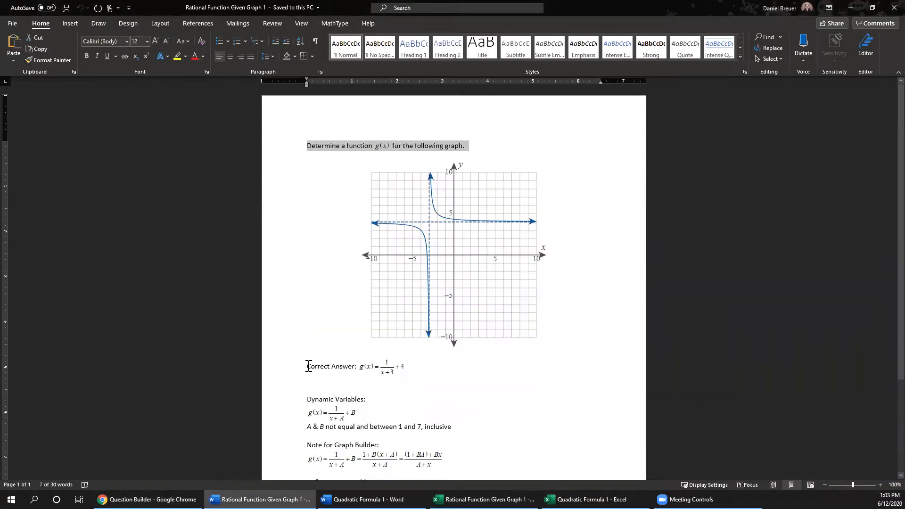
scroll(455, 337, down, 2)
scroll(460, 339, up, 2)
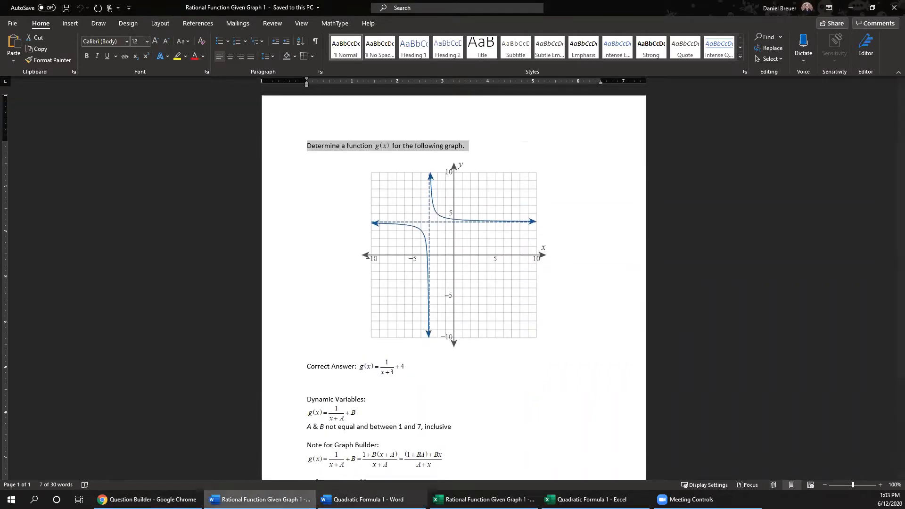
key(alt+Tab)
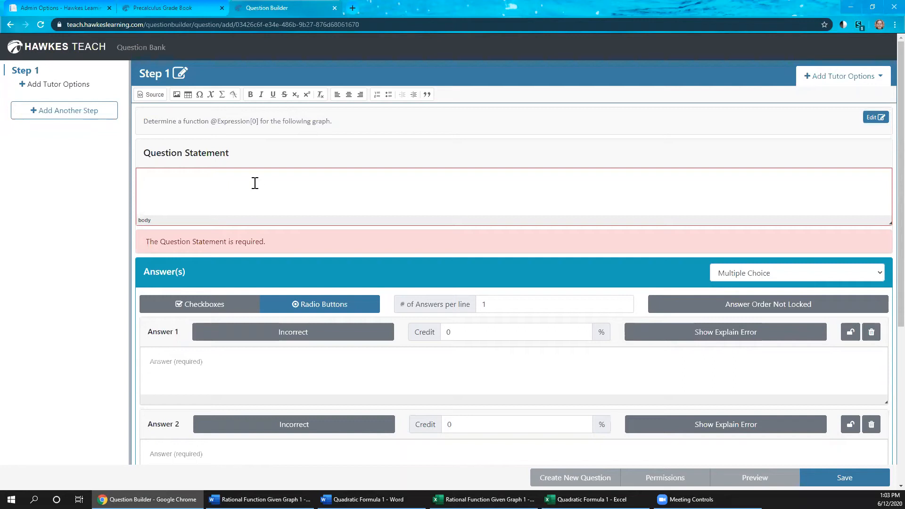
Copy "Determine a function g(x)" from the Question Header into the Question Statement and complete it with "for the given graph."
click(881, 126)
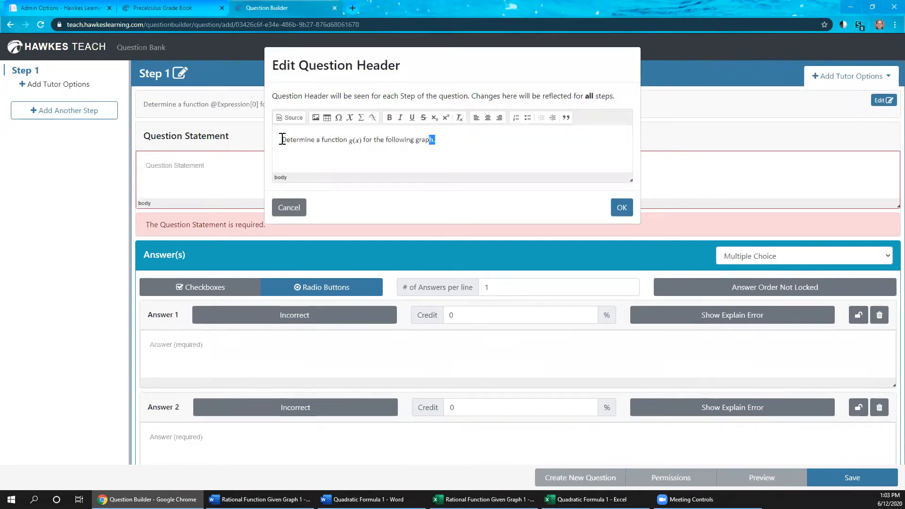
triple_click(279, 139)
click(491, 148)
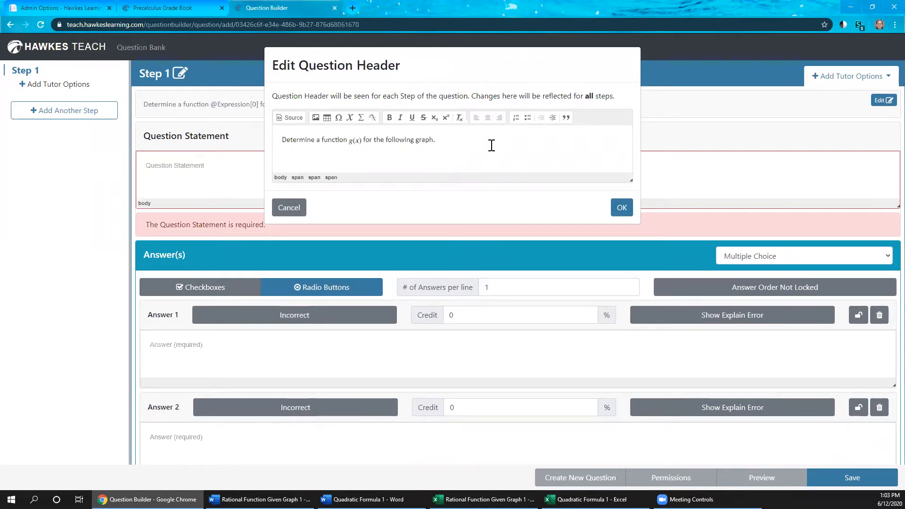
triple_click(264, 144)
click(613, 210)
click(190, 183)
text(Determine a function)
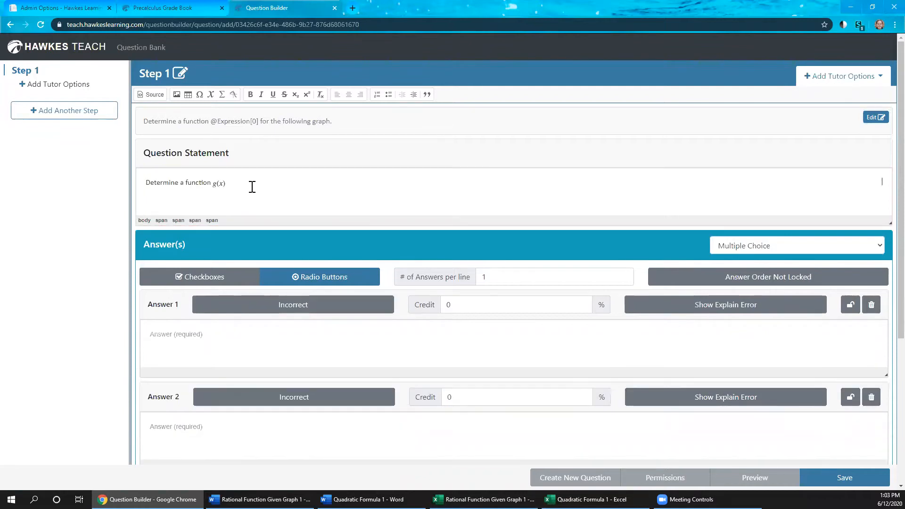
click(229, 183)
click(260, 184)
text(for the given graph.)
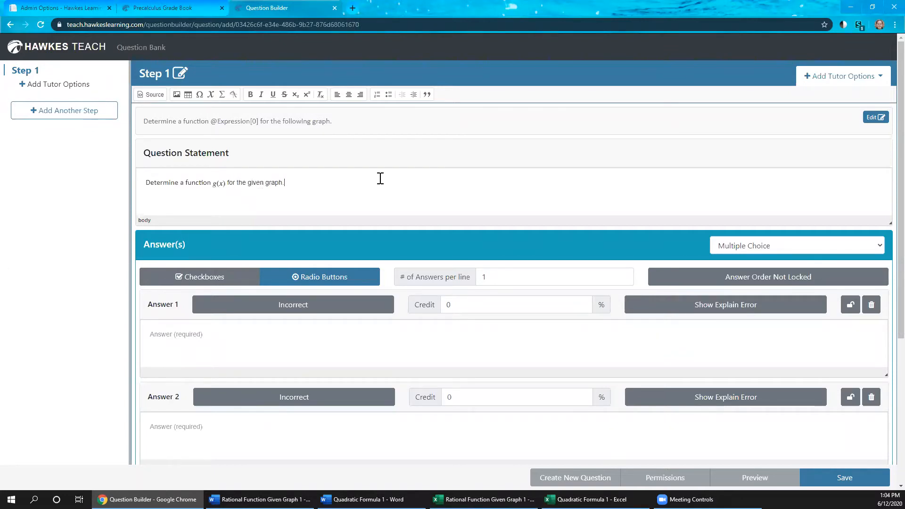
Reword the Question Header as "Consider the following graph of the function g(x)." and save it
click(873, 120)
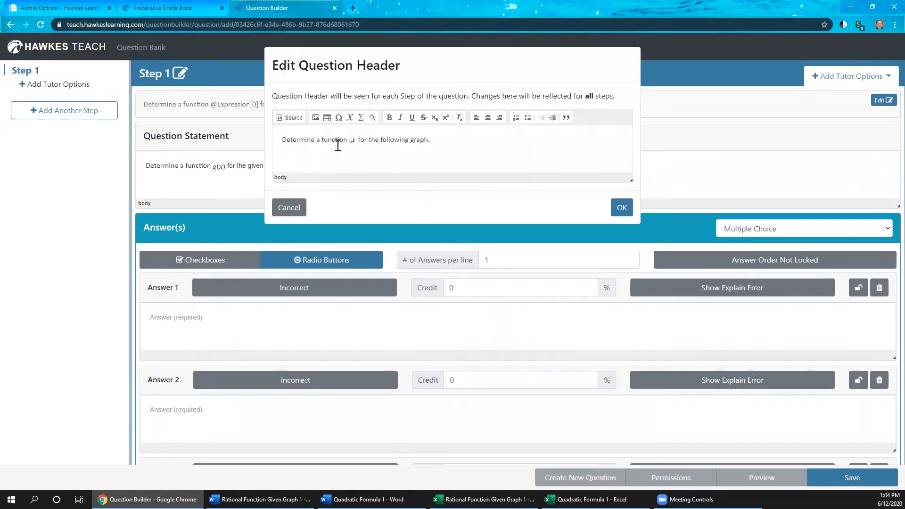
drag(349, 141, 268, 143)
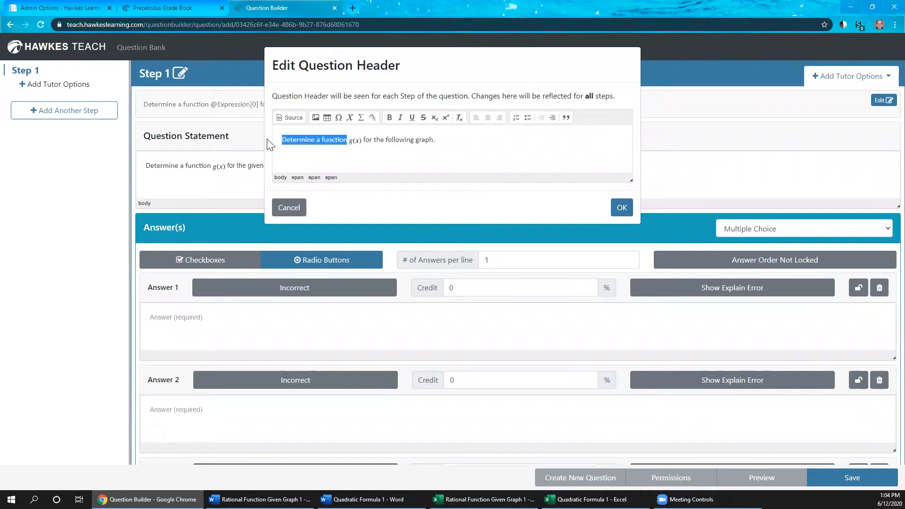
text(Consider)
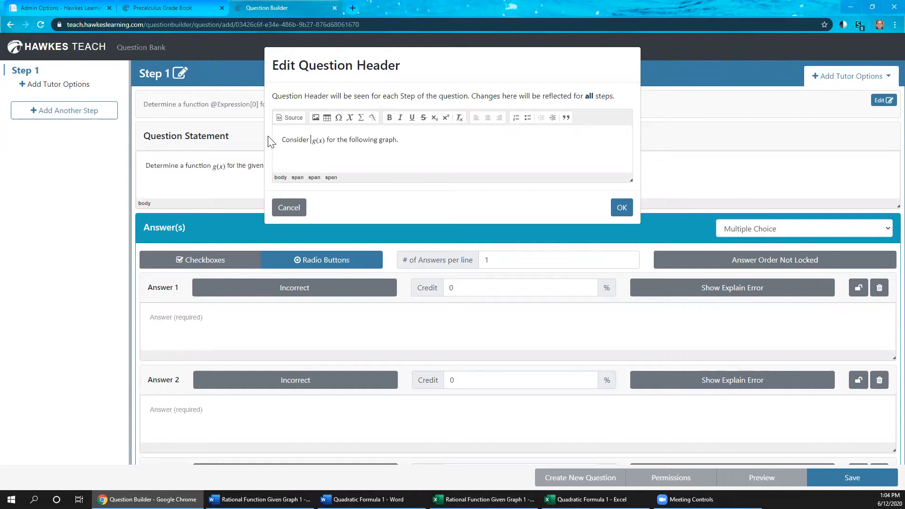
text(the )
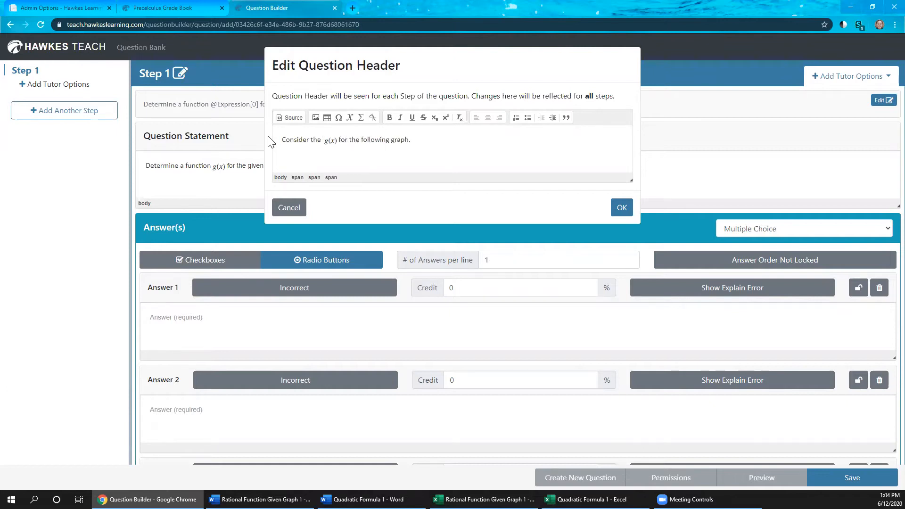
text(following)
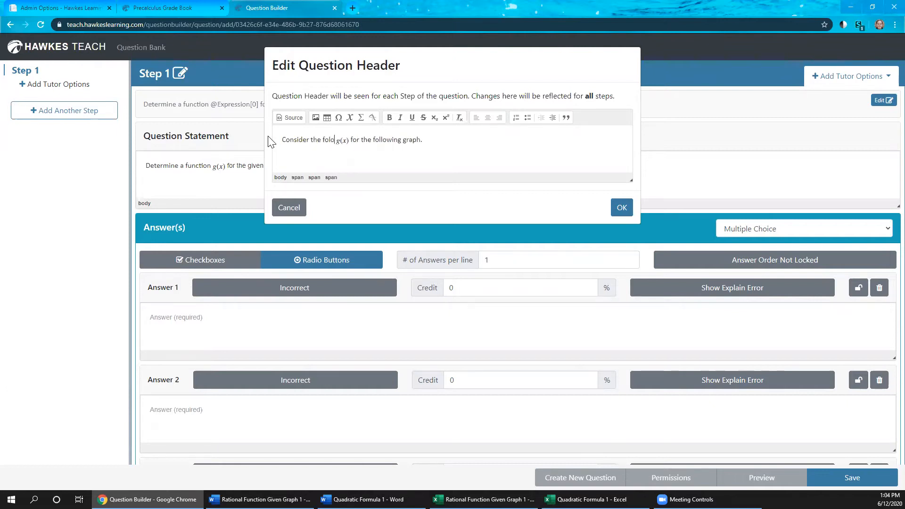
text( graph of the f)
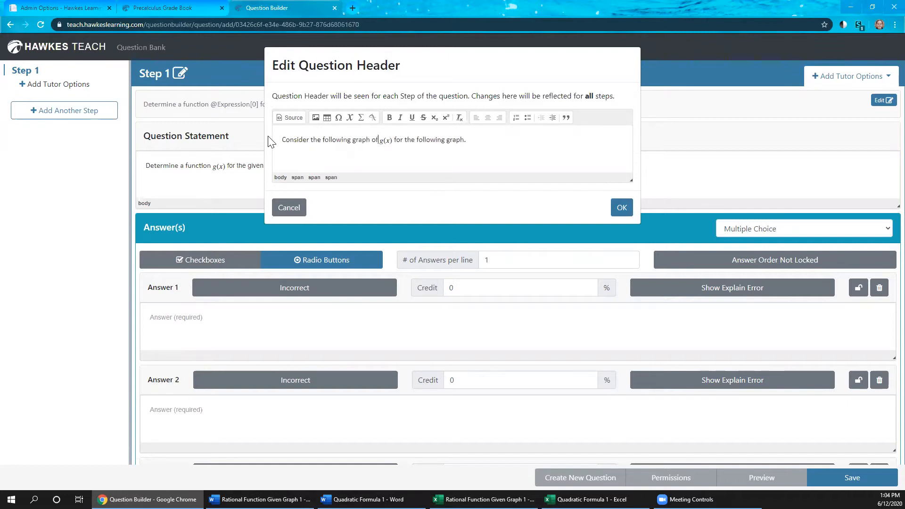
text(unction)
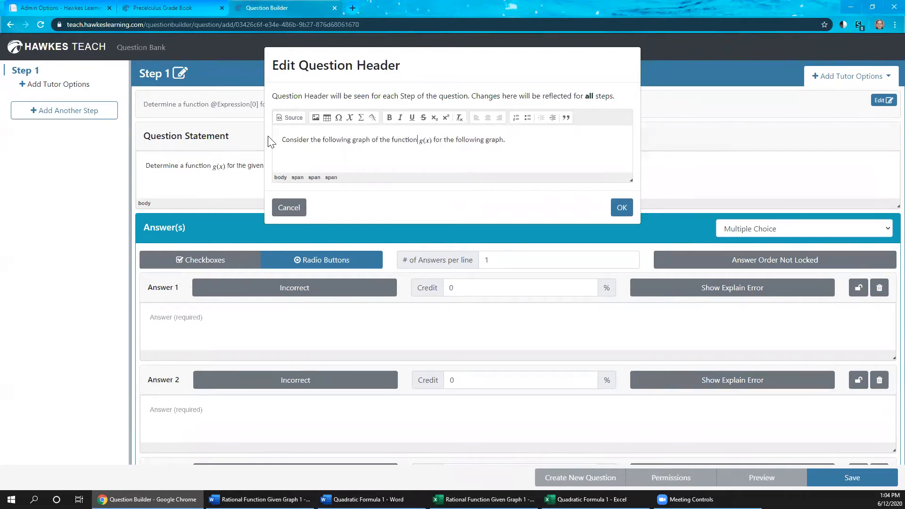
double_click(502, 140)
shift+click(433, 139)
key(BackSpace)
click(620, 209)
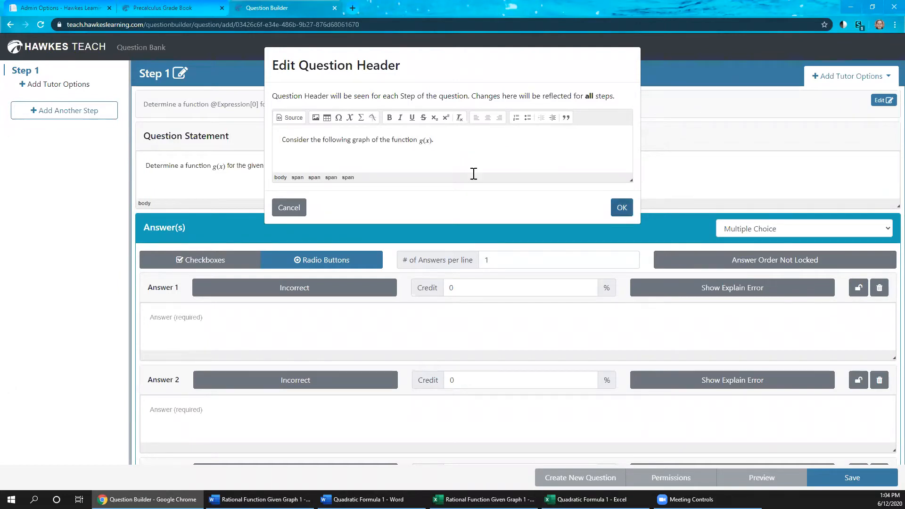
click(299, 184)
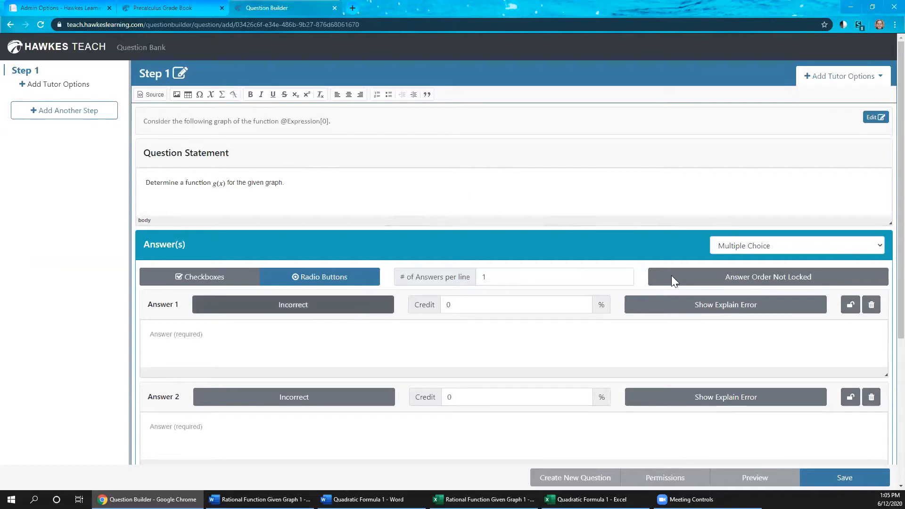
Set the answer type to Free Response with a Small text box, keeping Expression as the evaluation method
click(870, 246)
click(751, 277)
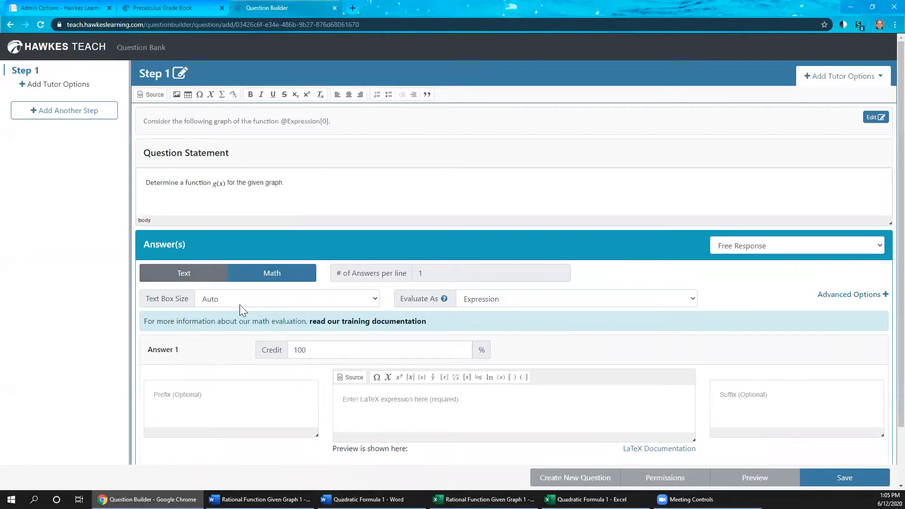
click(376, 302)
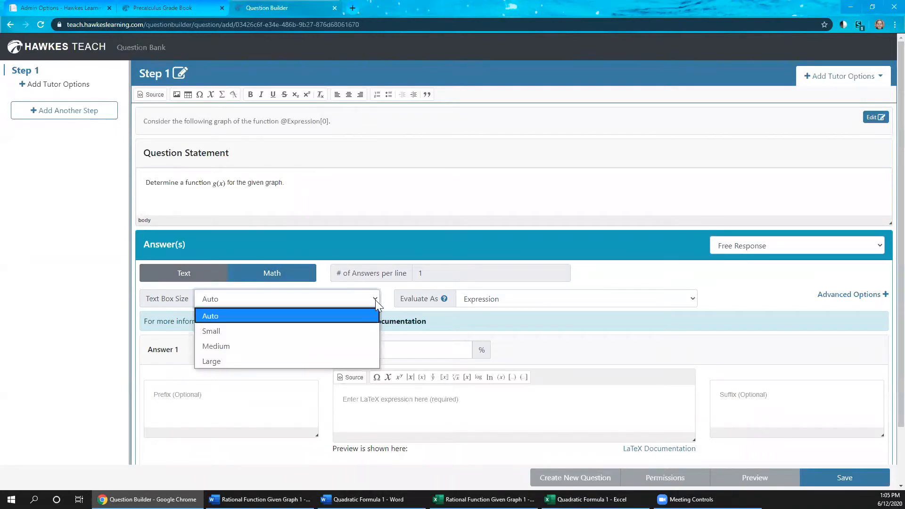
click(220, 331)
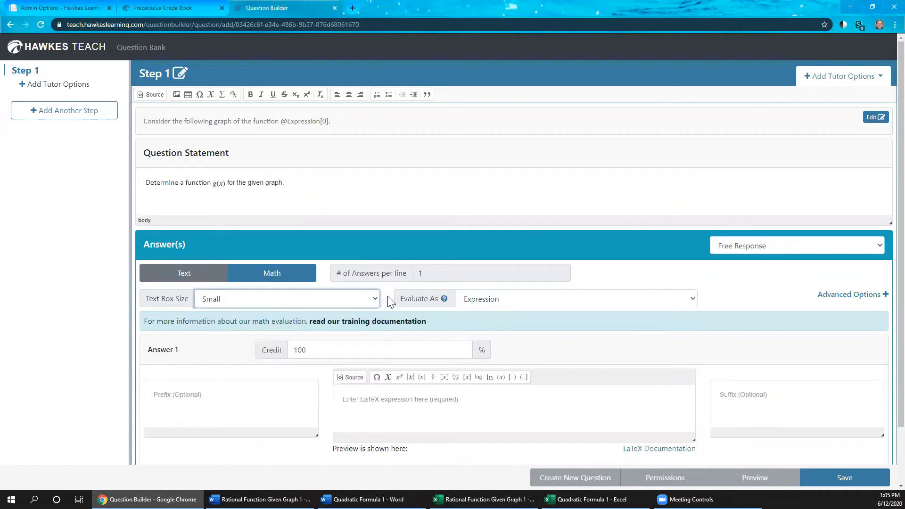
click(694, 299)
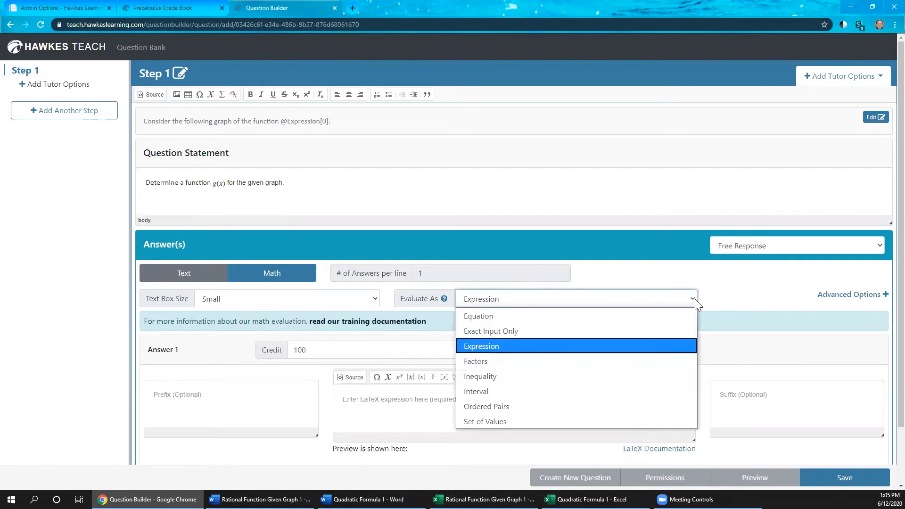
click(695, 299)
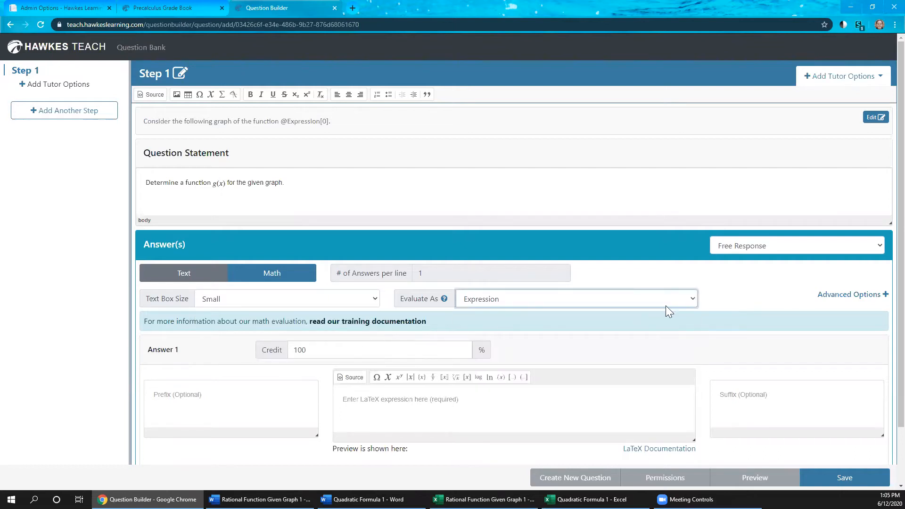
click(692, 299)
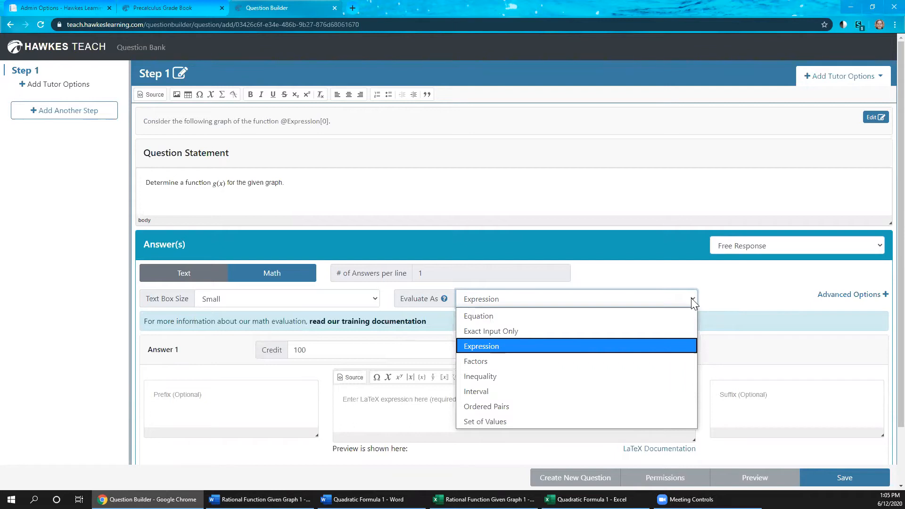
click(692, 298)
click(737, 297)
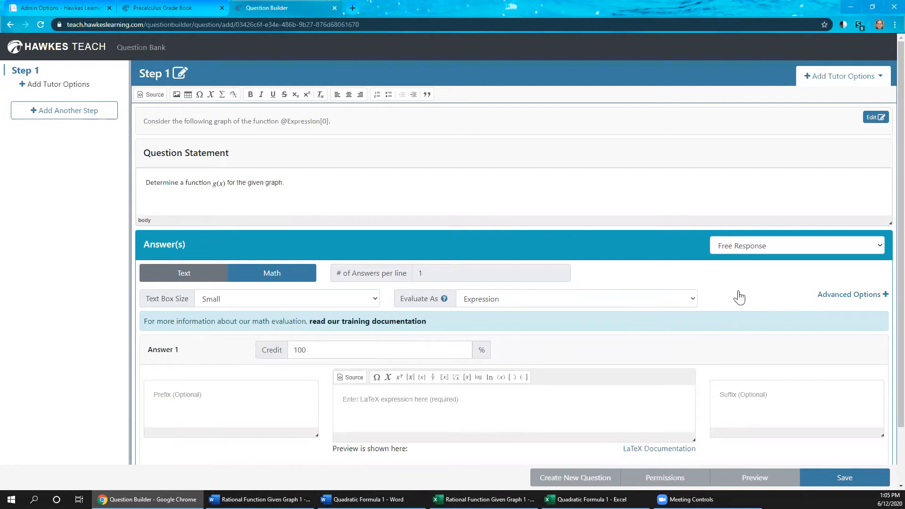
Insert the math expression g(x) = as the prefix of Answer 1
scroll(613, 307, down, 2)
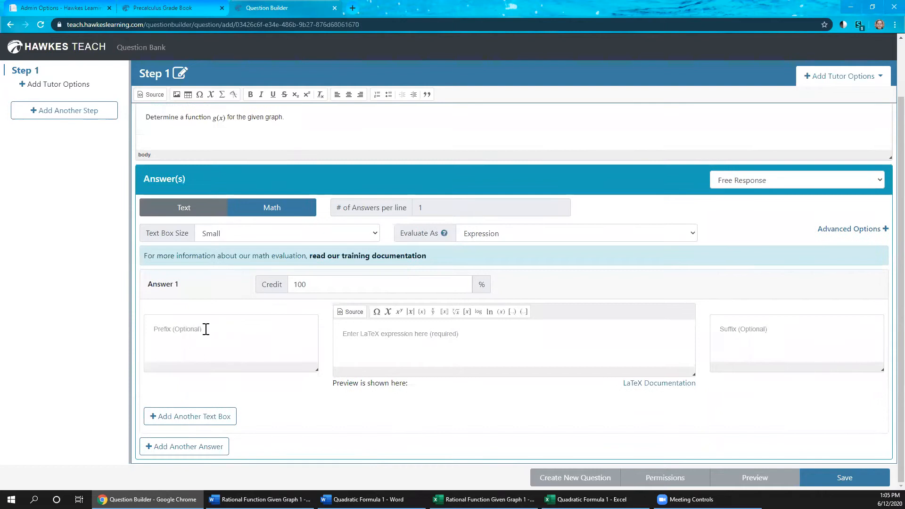
click(191, 334)
click(222, 95)
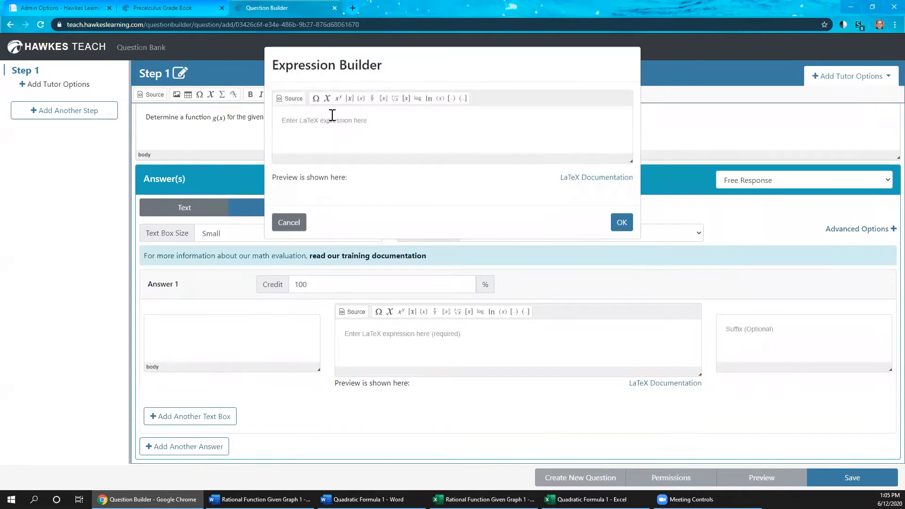
click(330, 126)
text(g)
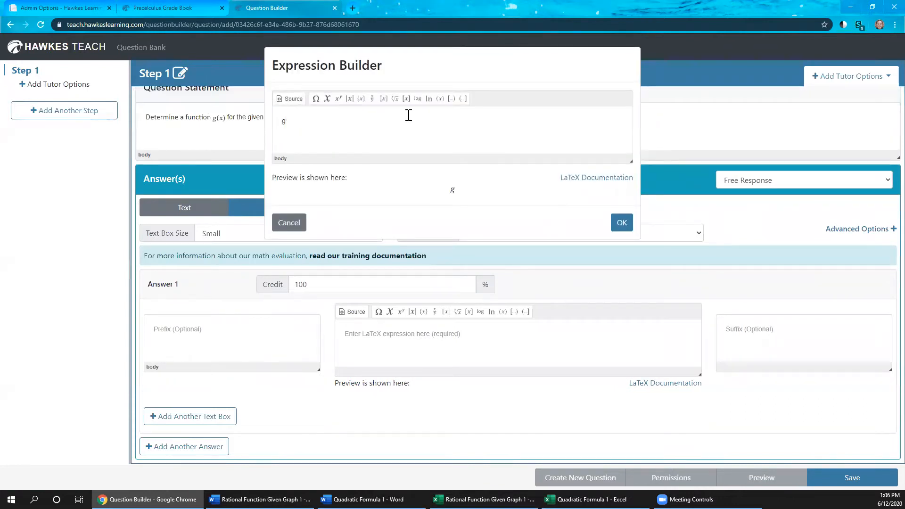
click(441, 98)
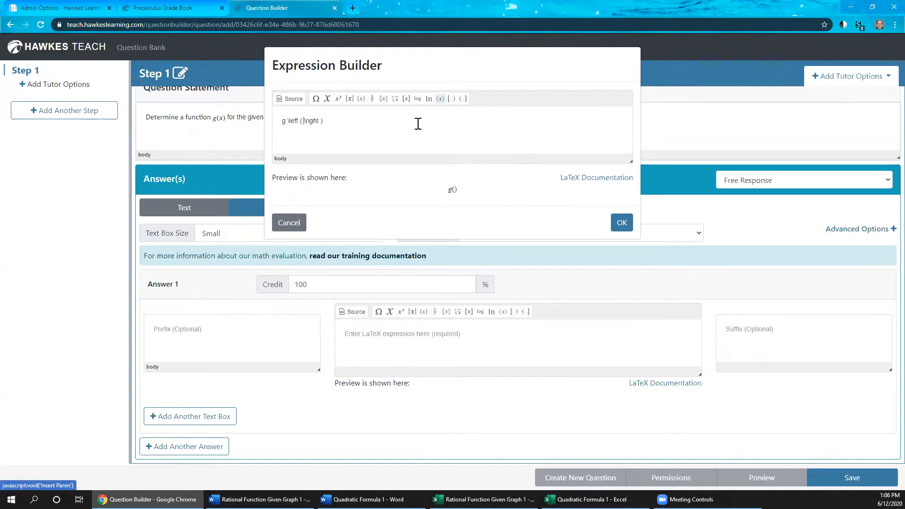
text(x )
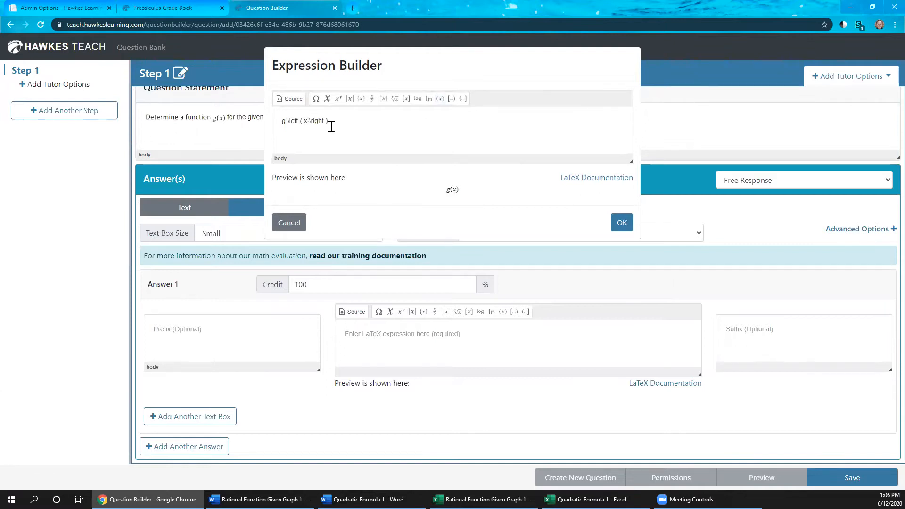
text( =)
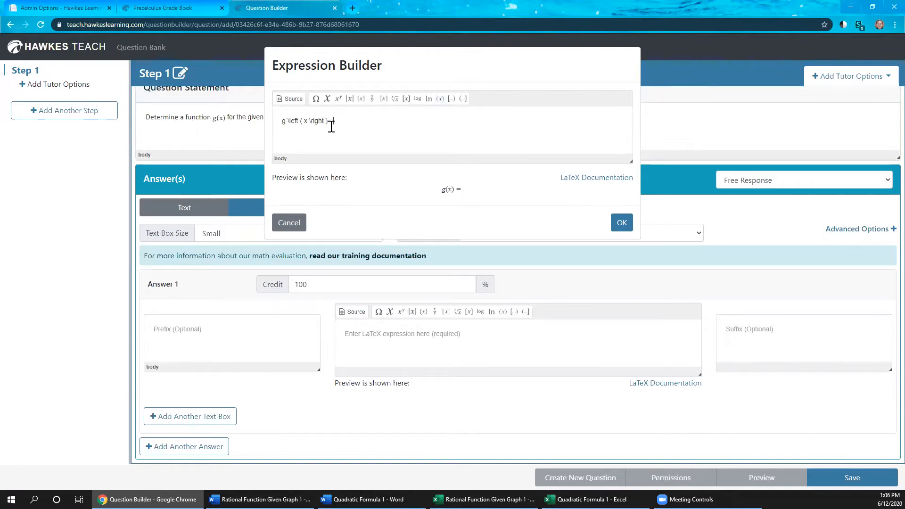
click(624, 226)
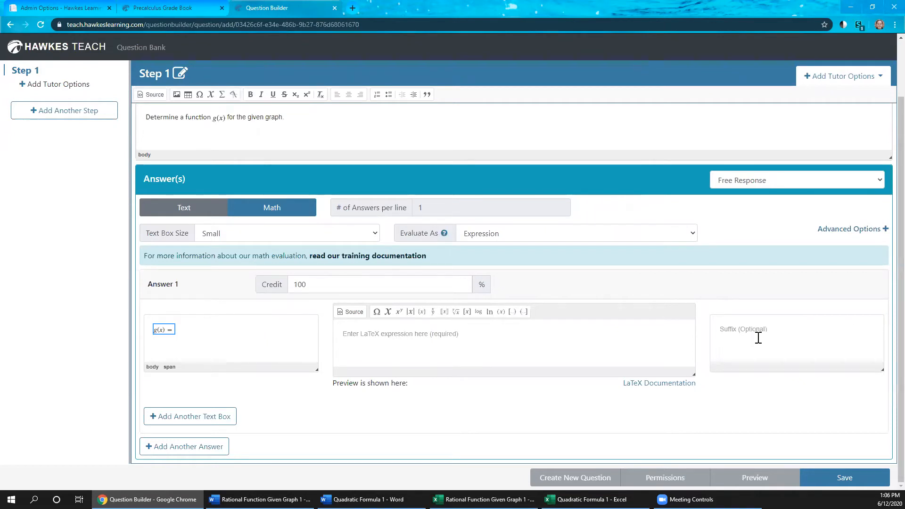
Check the correct answer in the Word document and enter \dfrac{1}{x+3}+4 as the expression for Answer 1
click(406, 349)
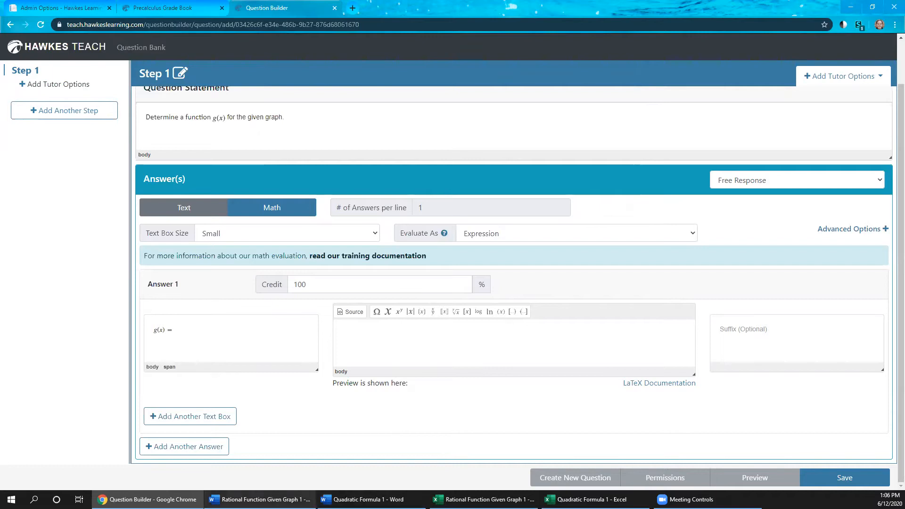
key(alt+Tab)
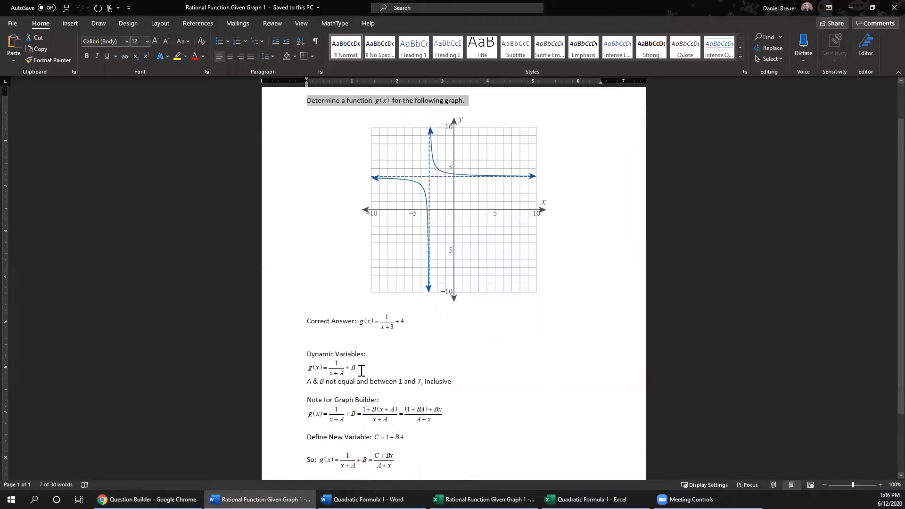
click(372, 499)
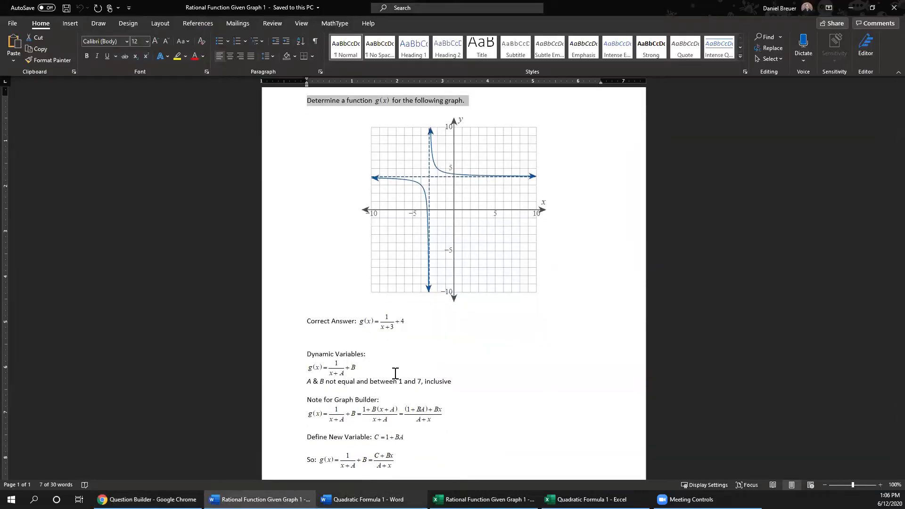
click(179, 499)
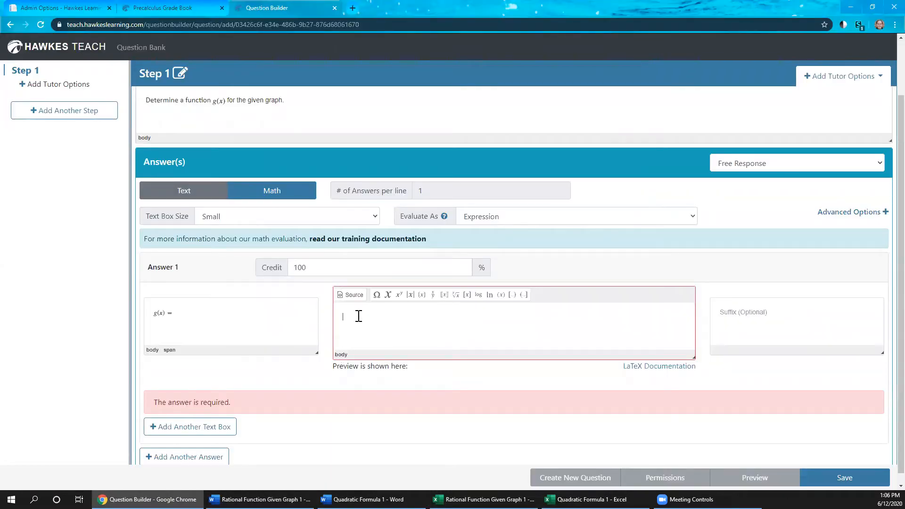
click(432, 295)
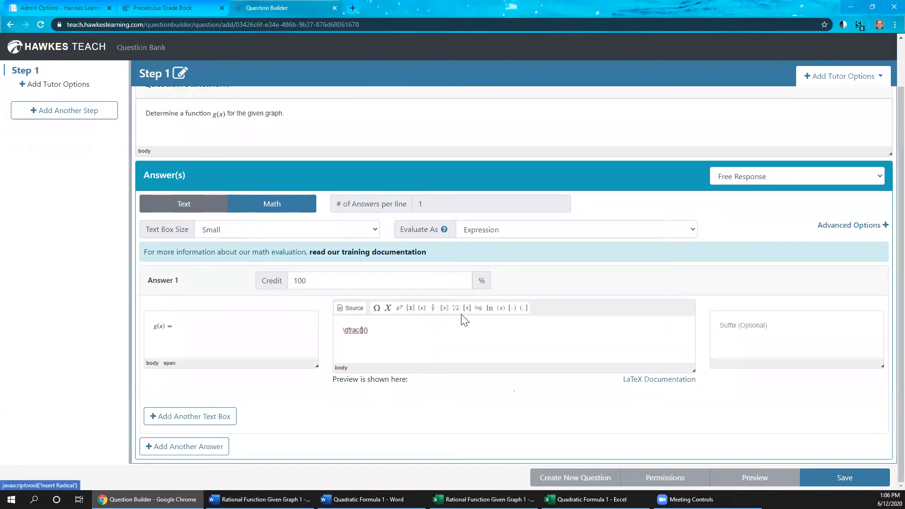
text(1)
key(Right)
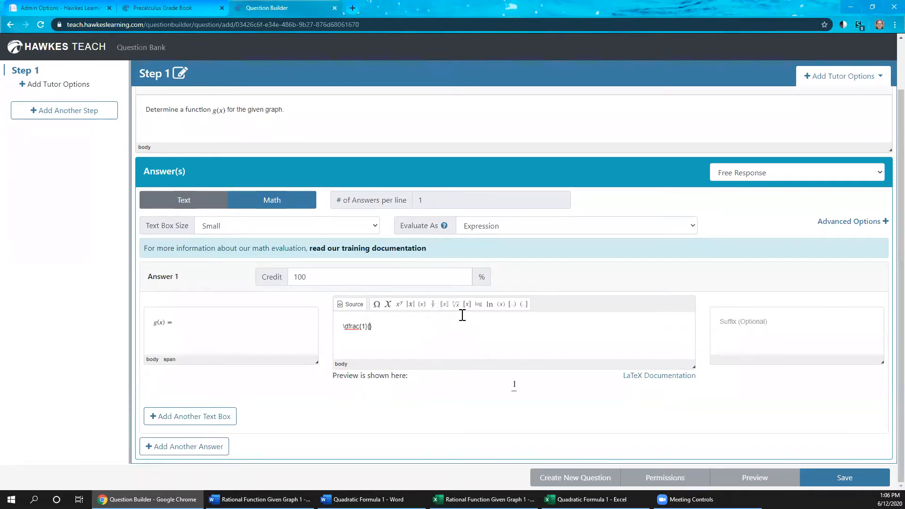
text(x+)
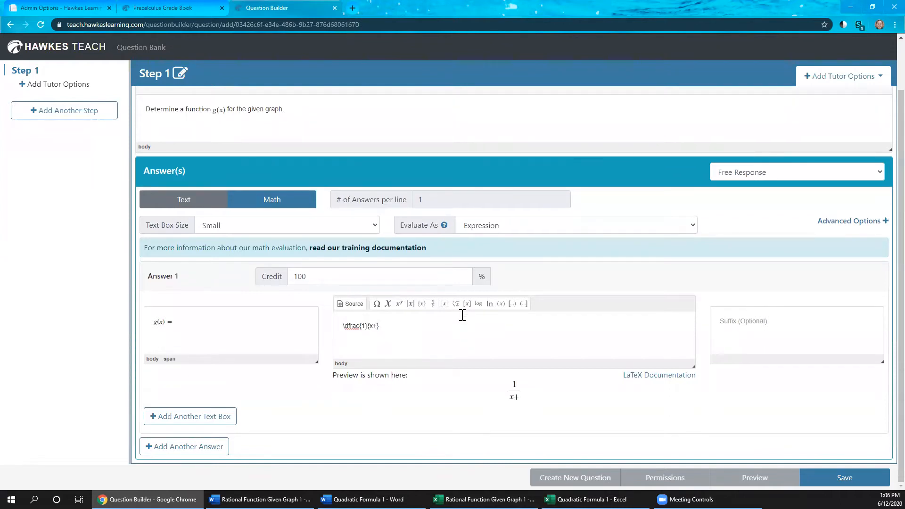
text(3}+4)
Save the question as "Rational Function Given Graph 1" in the Graphs folder with Medium Difficulty
click(844, 478)
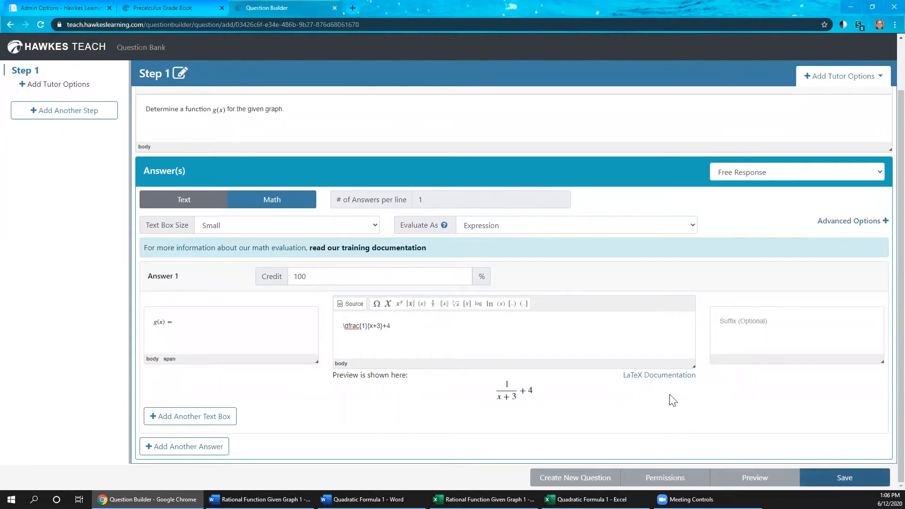
click(318, 95)
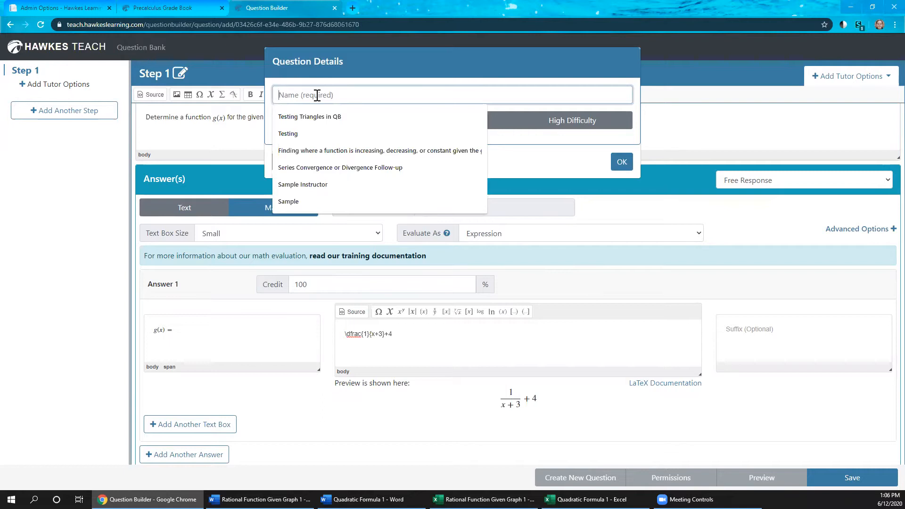
text(Ration)
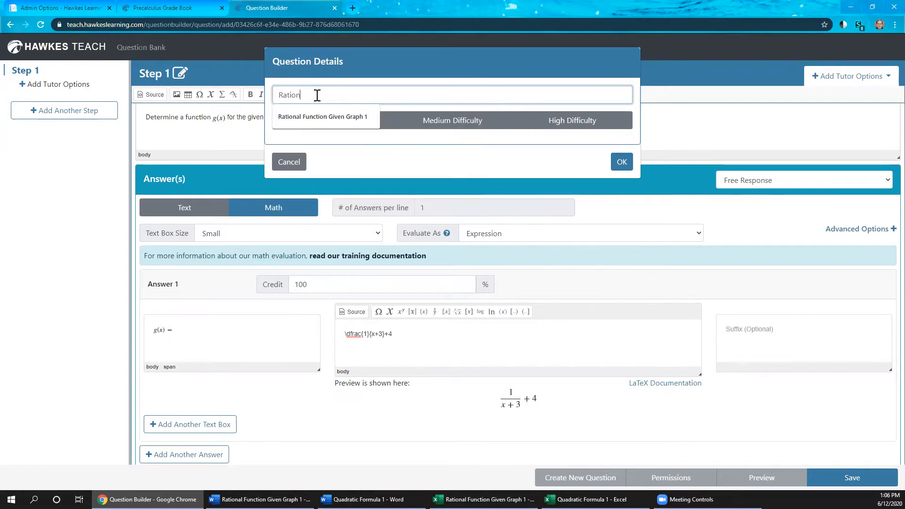
text(al Function Given Graph 1)
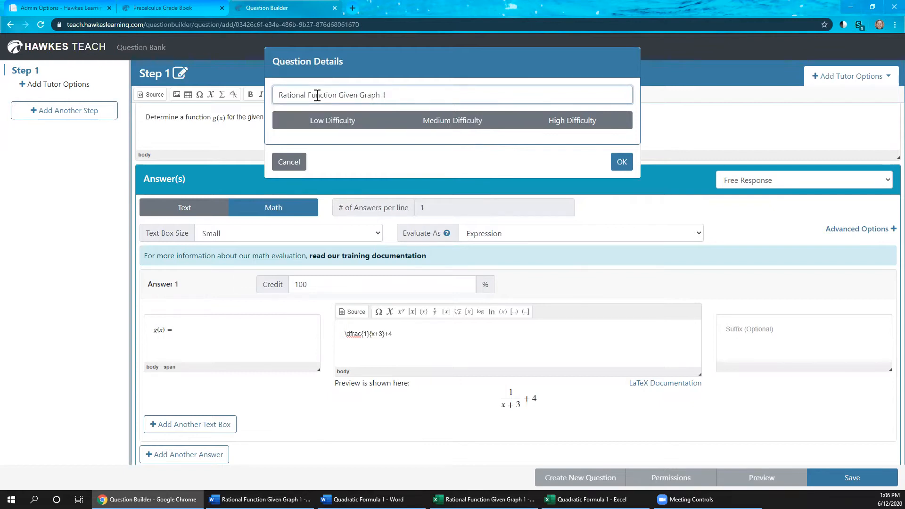
click(328, 119)
click(571, 126)
click(448, 132)
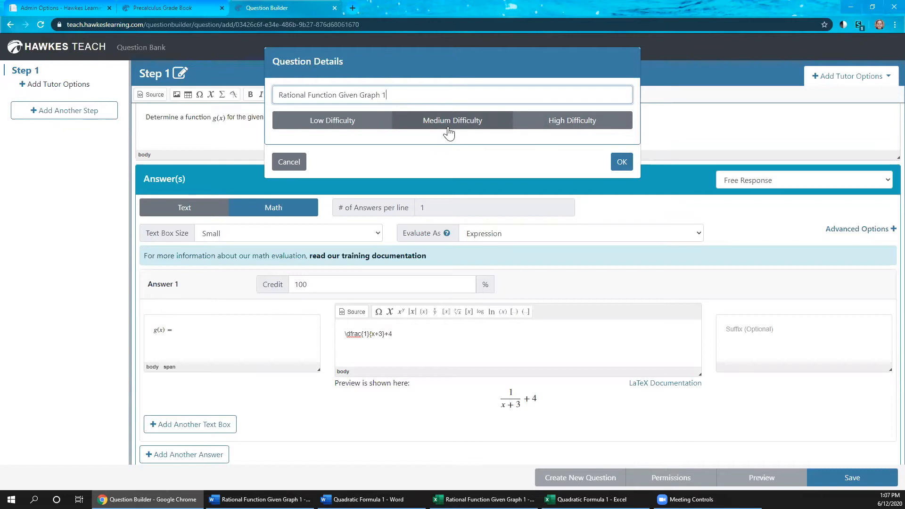
click(450, 131)
click(613, 162)
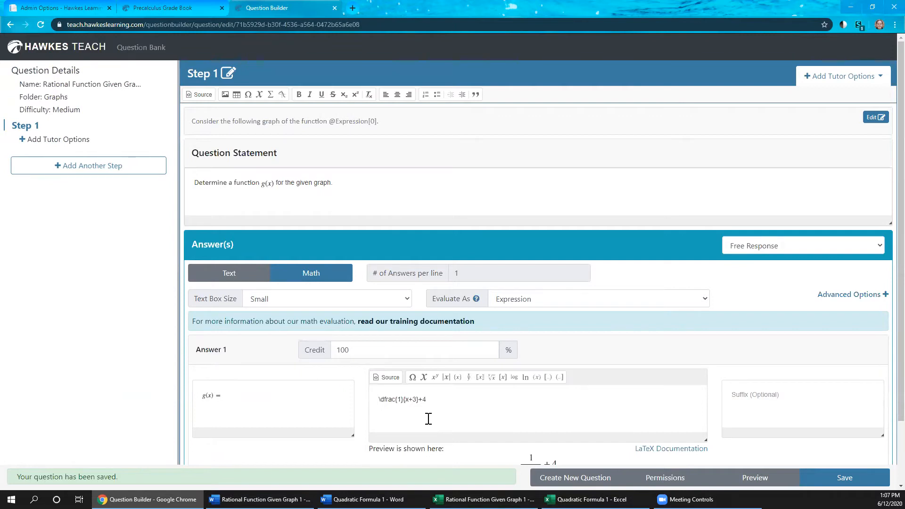
Select the 3 in the Answer 1 denominator and start a new variable named Var for it
scroll(482, 413, down, 1)
scroll(480, 410, up, 1)
click(418, 400)
scroll(452, 370, down, 1)
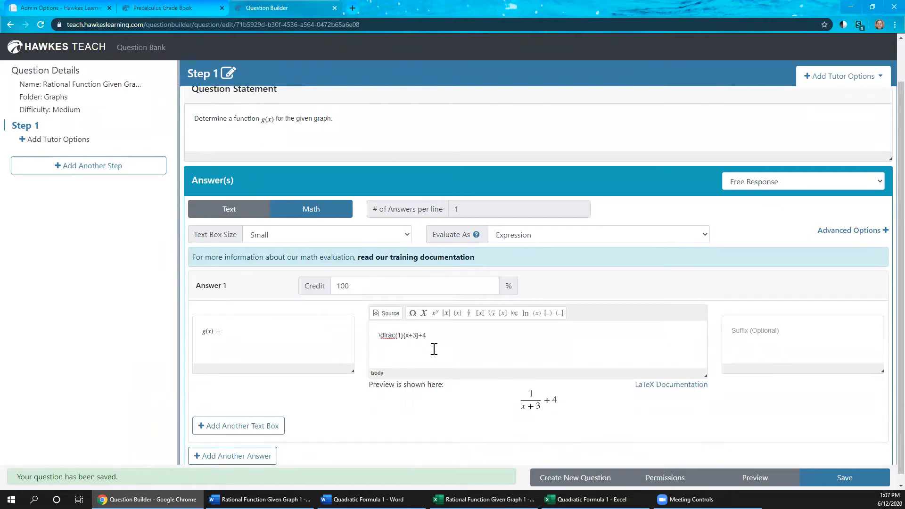
double_click(416, 335)
click(424, 313)
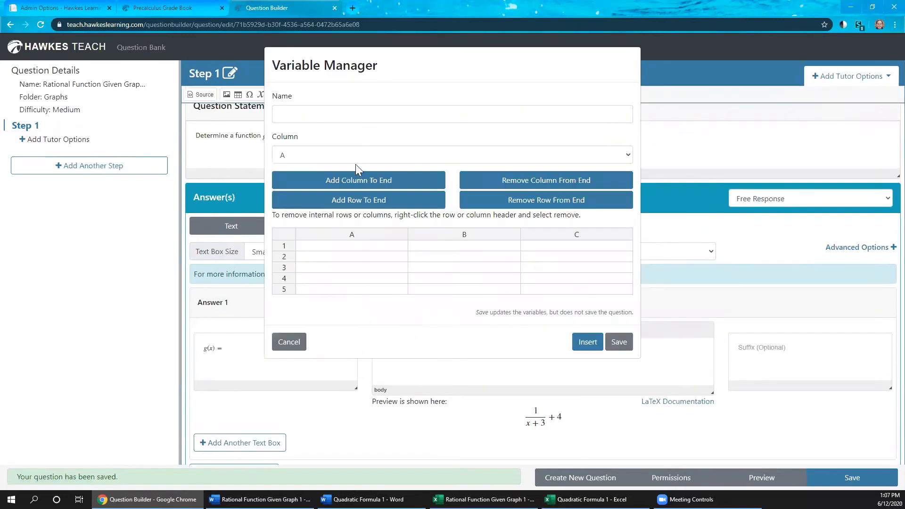
click(332, 116)
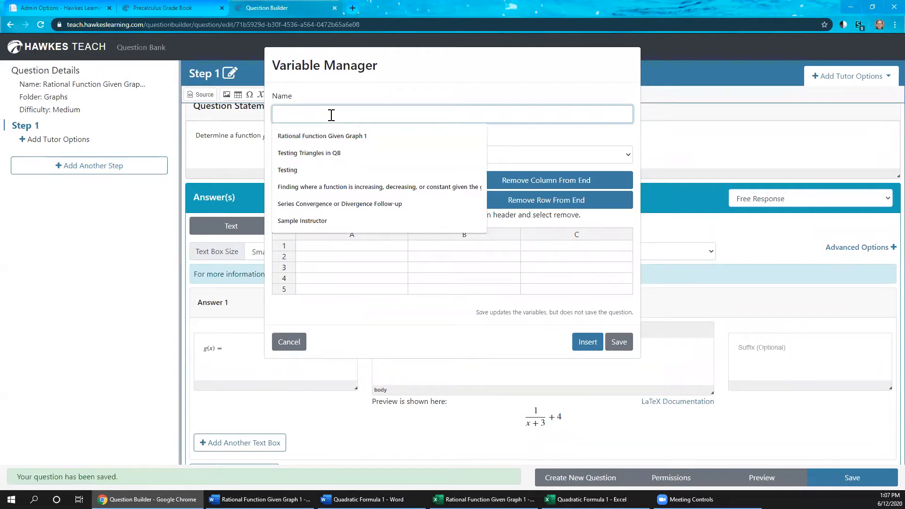
text(Var)
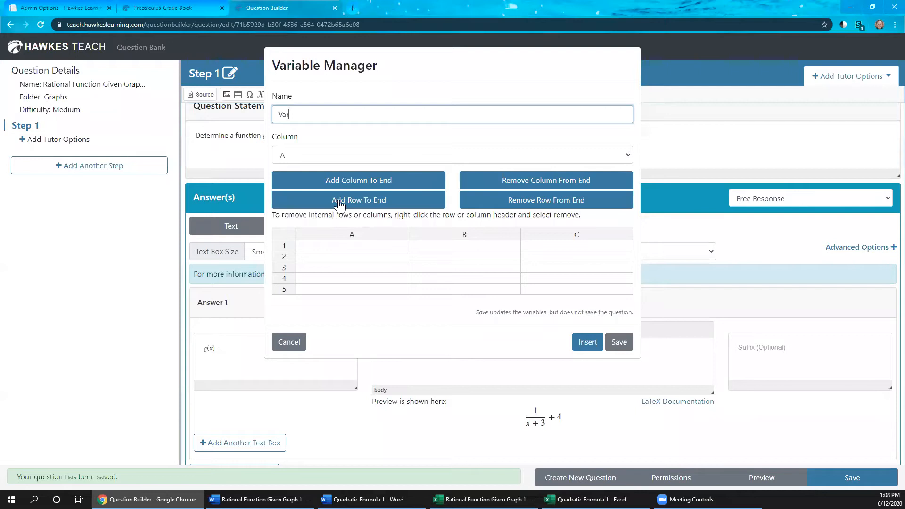
click(454, 168)
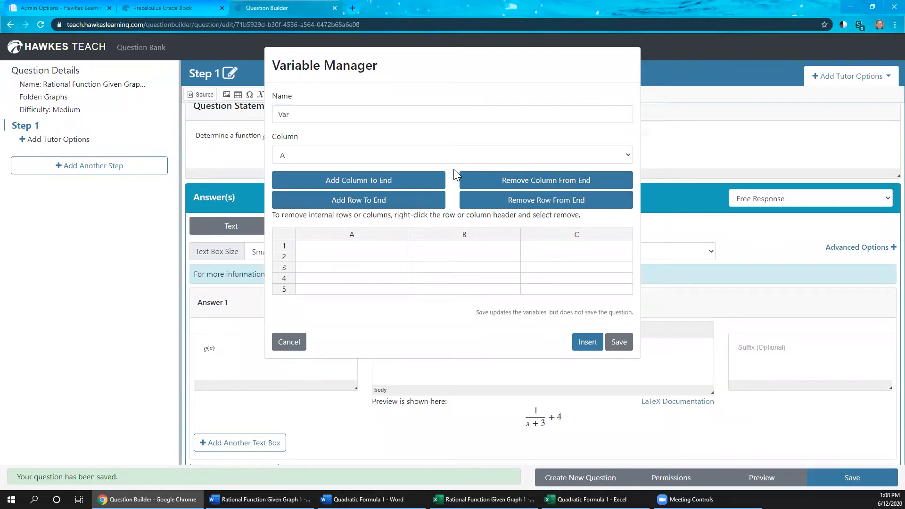
Copy cells A1:C42 from the Rational Function Given Graph 1 workbook into the Var table and save the variable
click(483, 499)
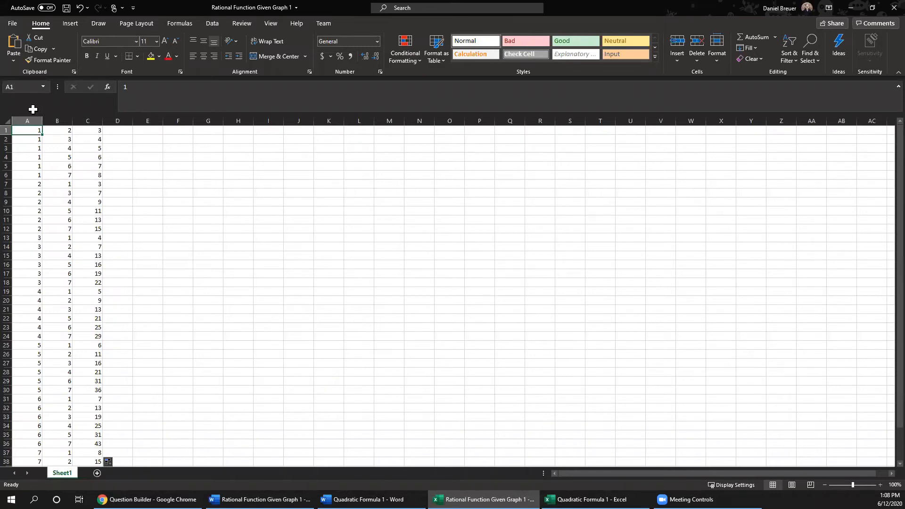
drag(28, 129, 76, 429)
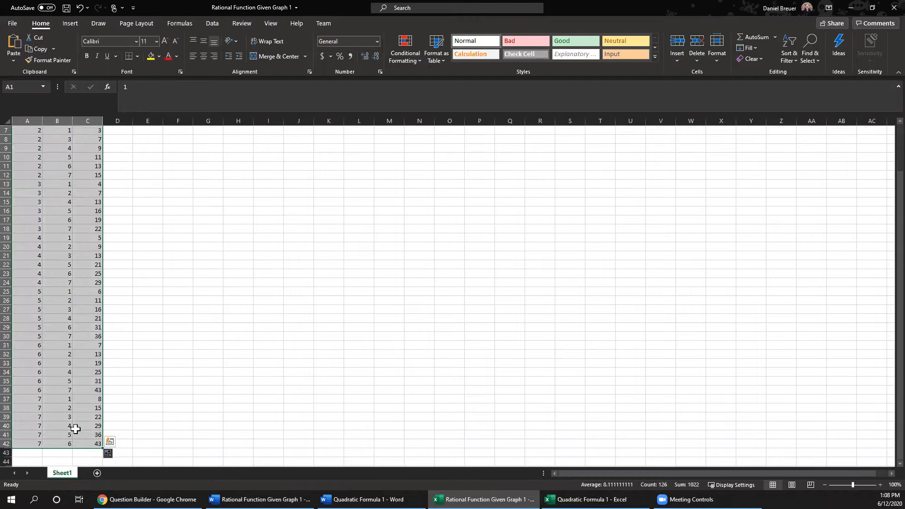
key(ctrl+c)
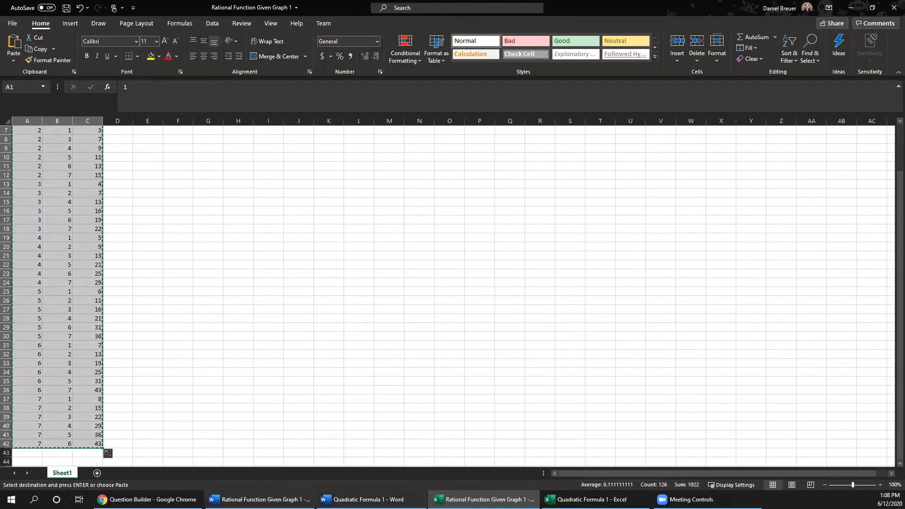
click(148, 499)
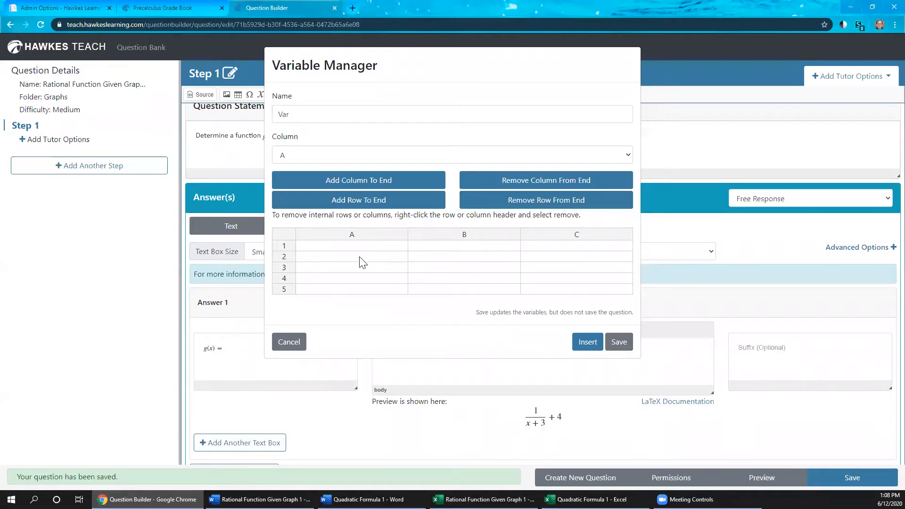
click(343, 246)
key(ctrl+v)
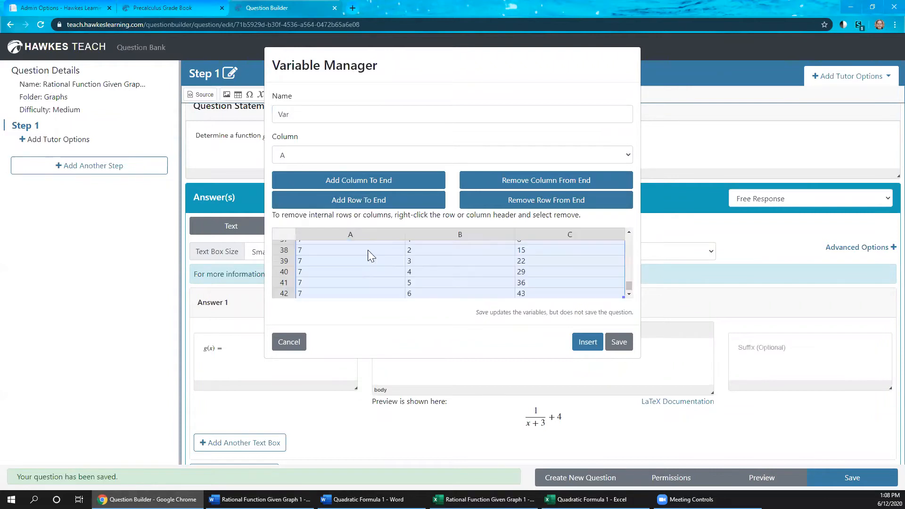
scroll(366, 272, up, 10)
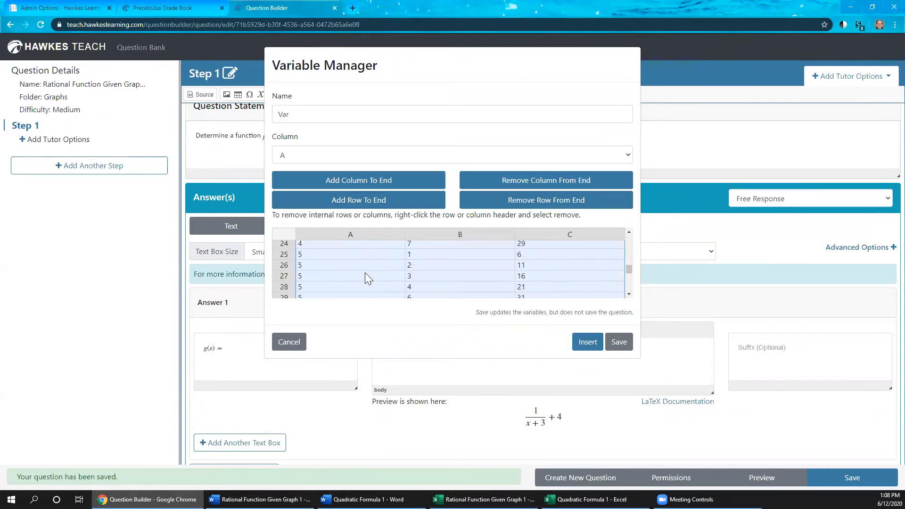
scroll(411, 264, down, 10)
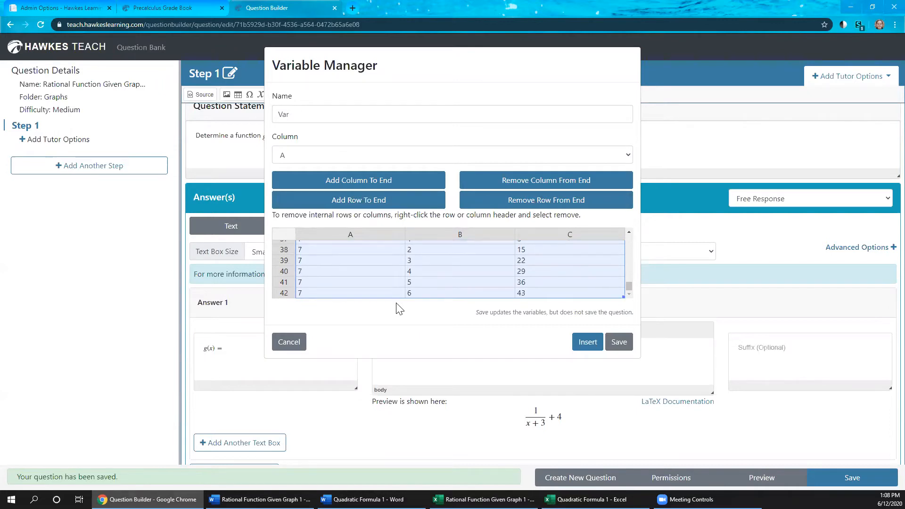
click(623, 347)
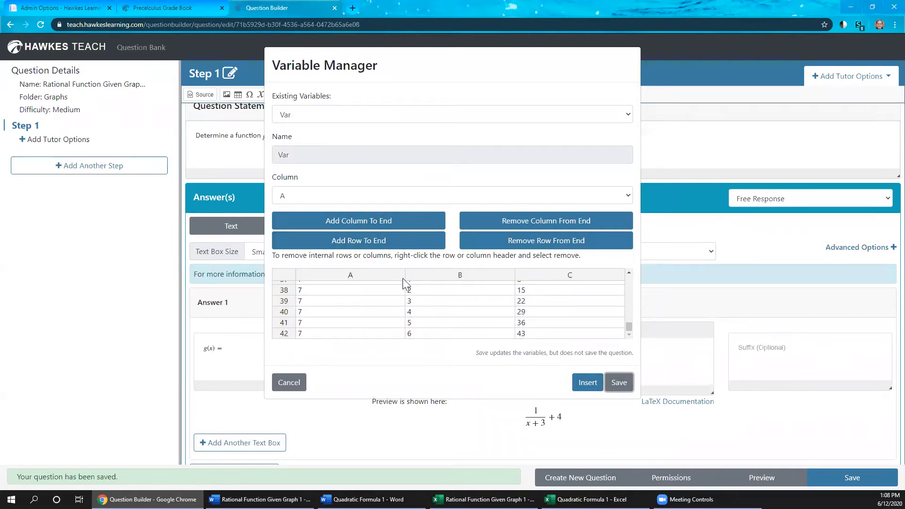
Insert column A of Var in place of the 3 in the Answer 1 denominator
click(288, 197)
click(288, 197)
click(590, 382)
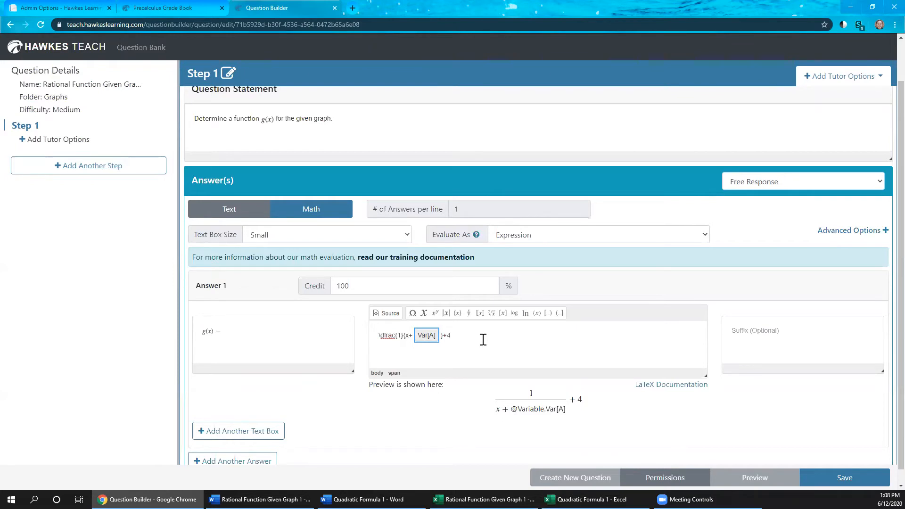
Replace the constant 4 in the Answer 1 expression with column B of Var and save the question
click(467, 335)
drag(486, 338, 446, 335)
click(424, 314)
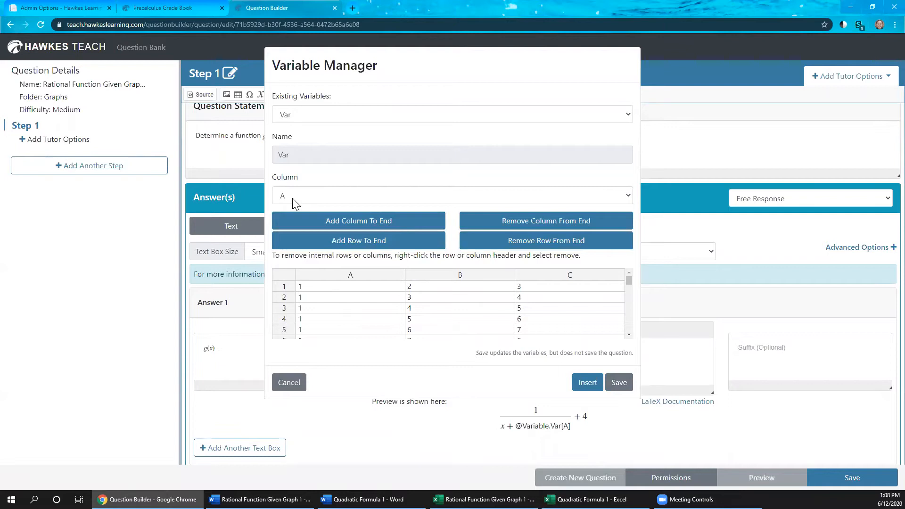
click(294, 197)
click(293, 228)
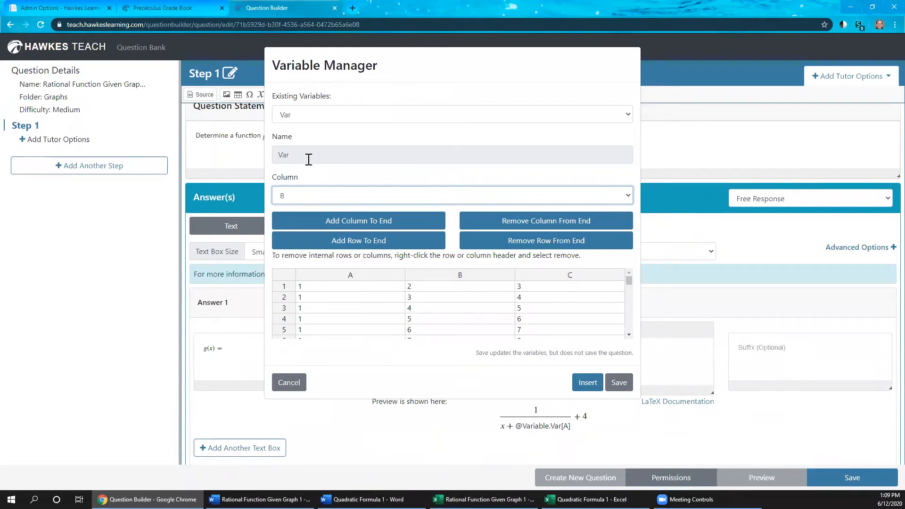
click(626, 118)
click(626, 118)
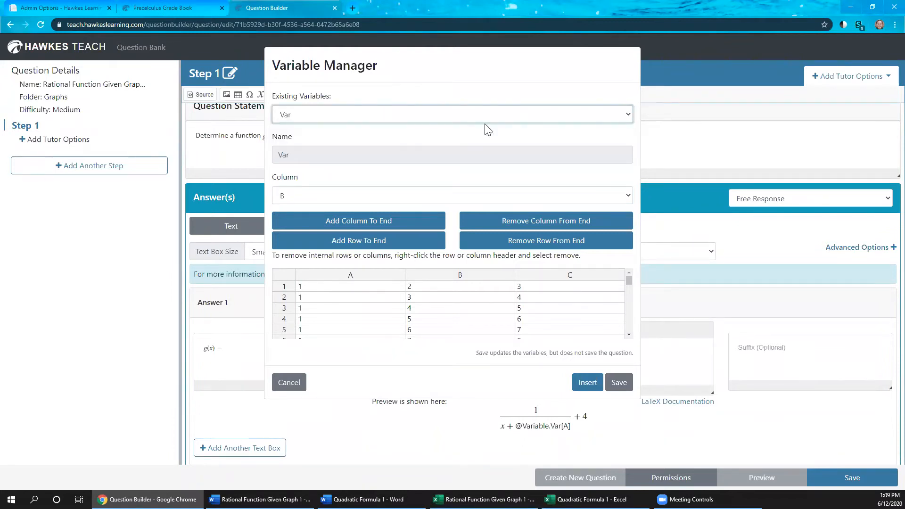
click(375, 137)
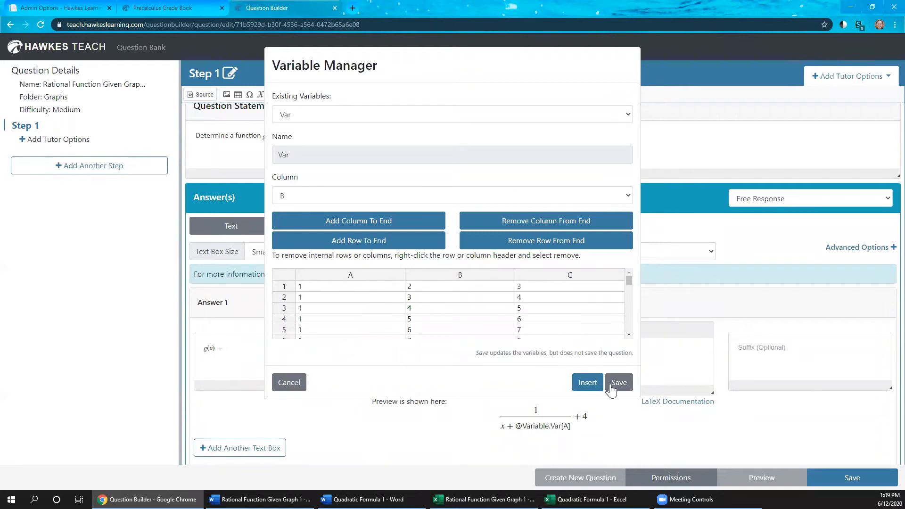
click(590, 382)
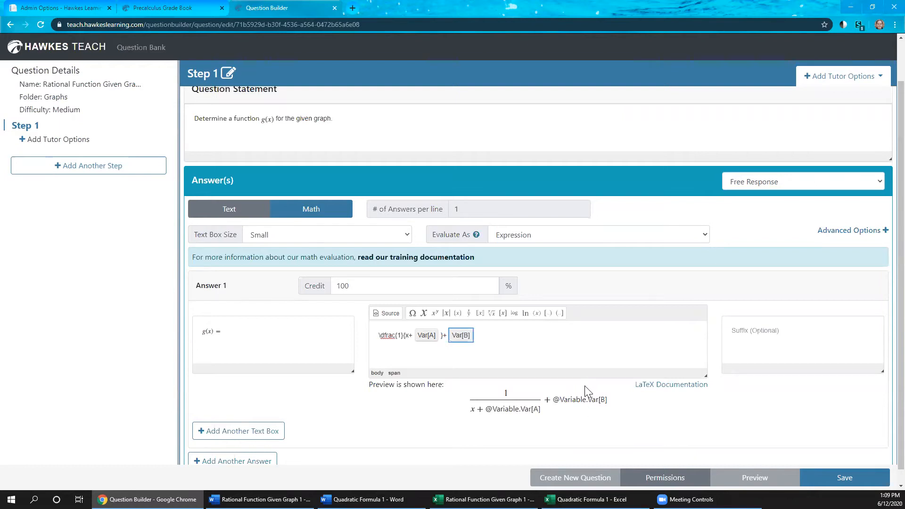
click(838, 478)
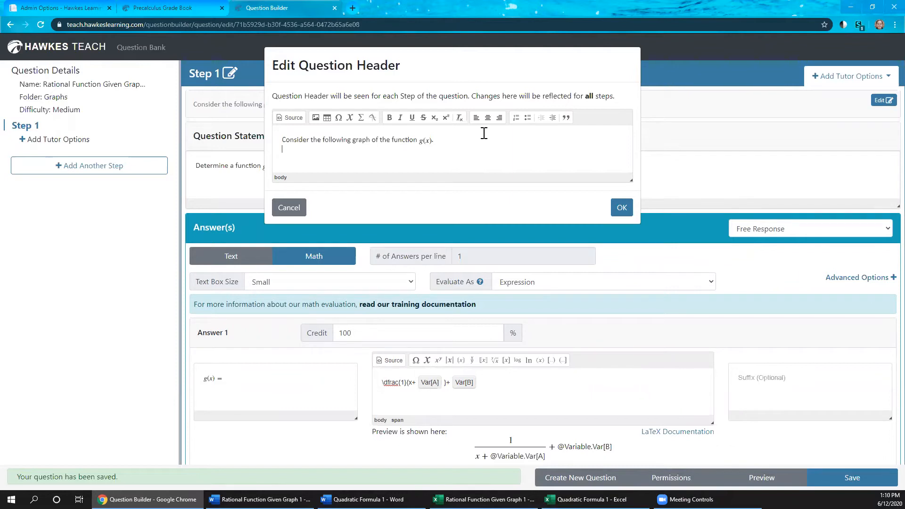
Add a centered blank line below the question header text and open the Graph Builder there
key(Return)
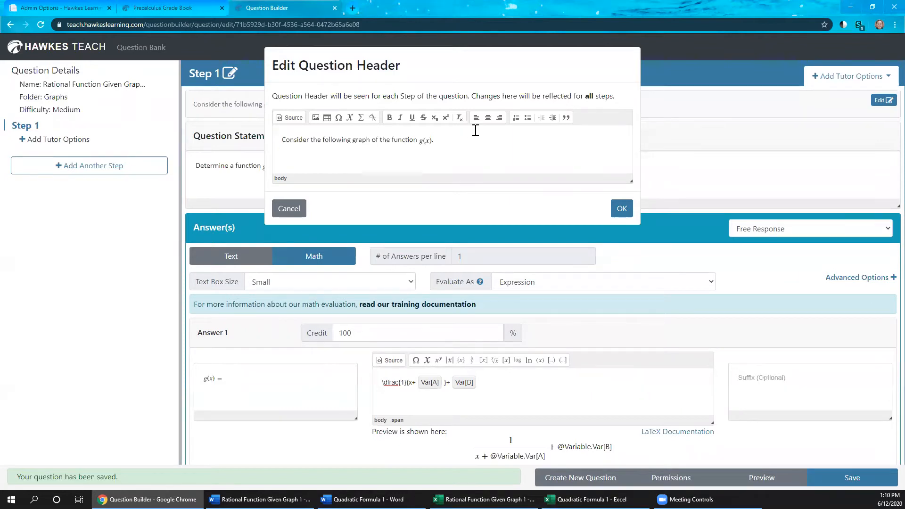
click(488, 117)
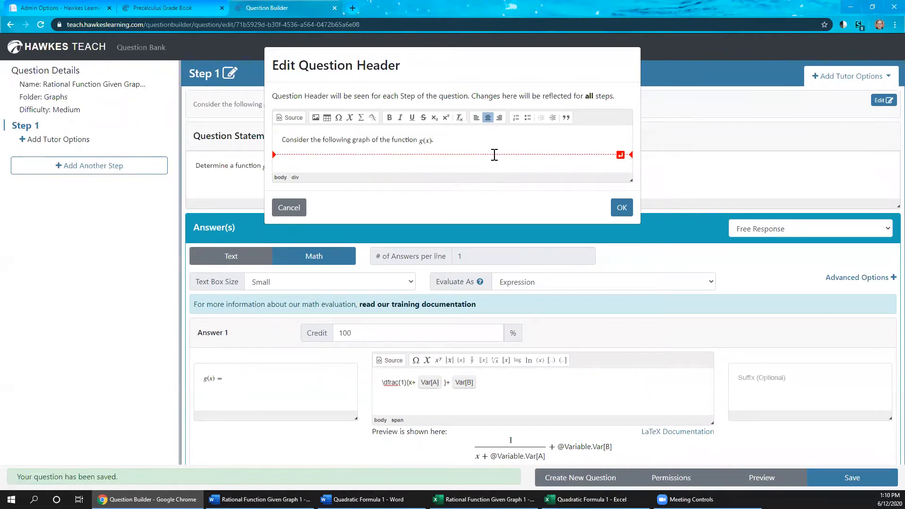
key(Return)
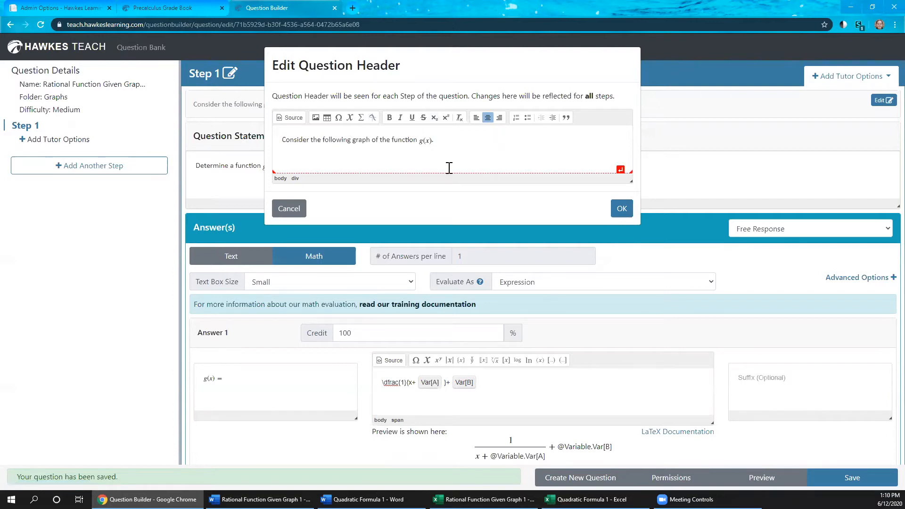
click(374, 120)
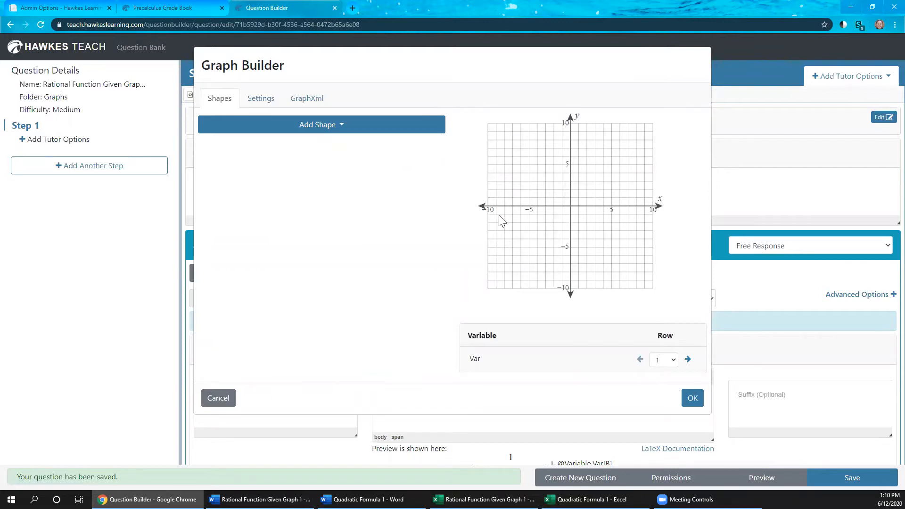
Set the label interval of the graph's horizontal axis to 2
click(266, 100)
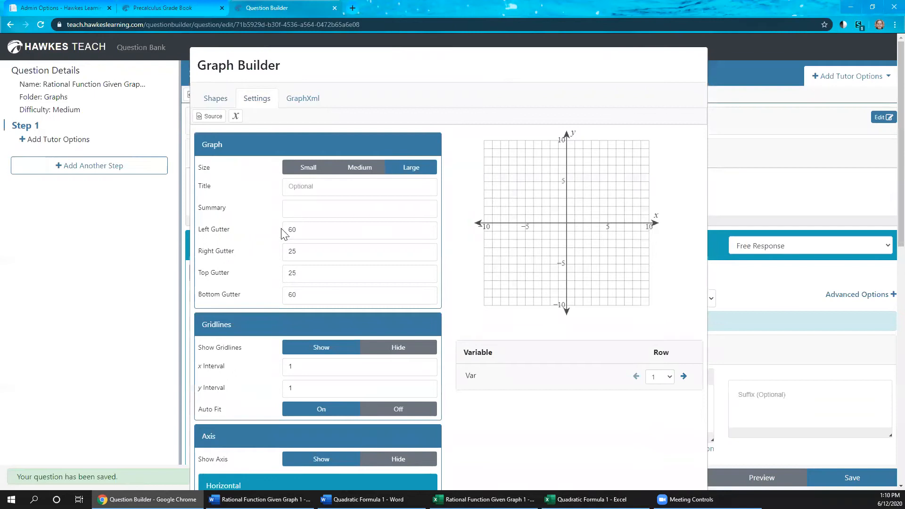
scroll(420, 273, down, 2)
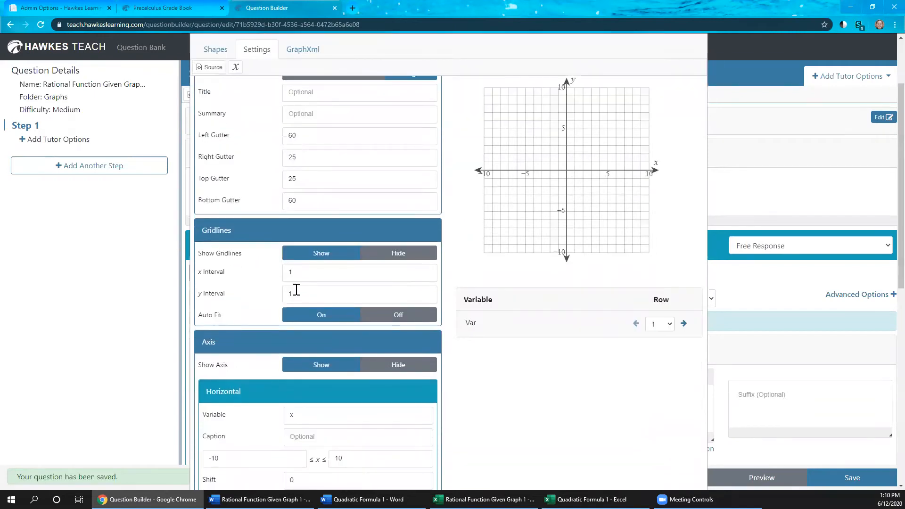
scroll(296, 289, down, 2)
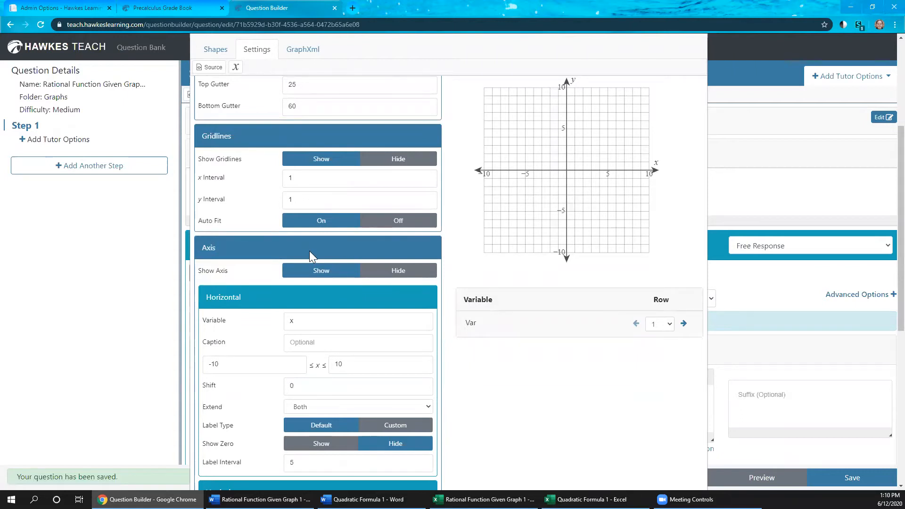
scroll(310, 251, down, 2)
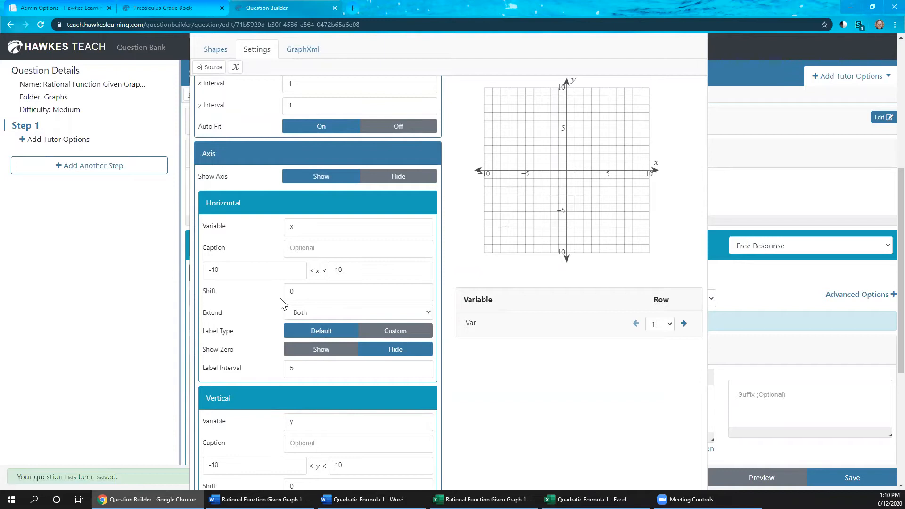
scroll(281, 300, down, 1)
click(309, 323)
key(ctrl+a)
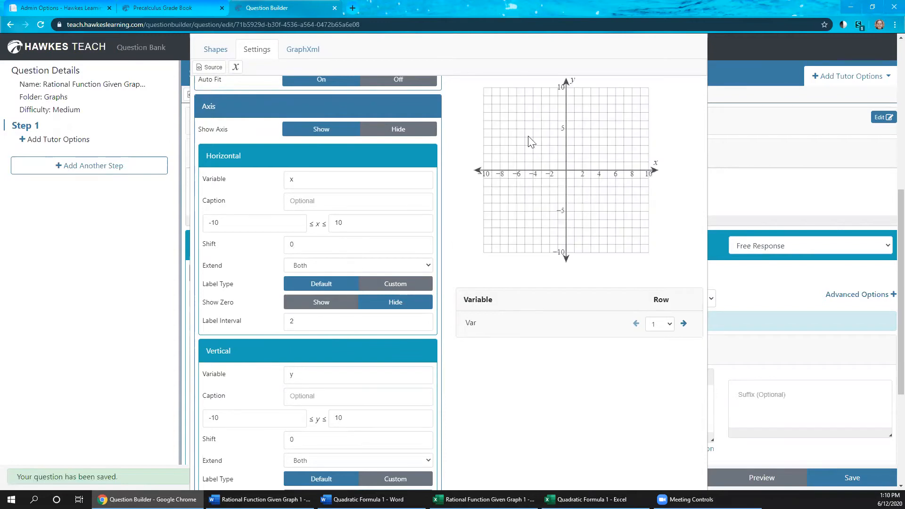
Set the label interval of the graph's vertical axis to 2
scroll(340, 308, down, 2)
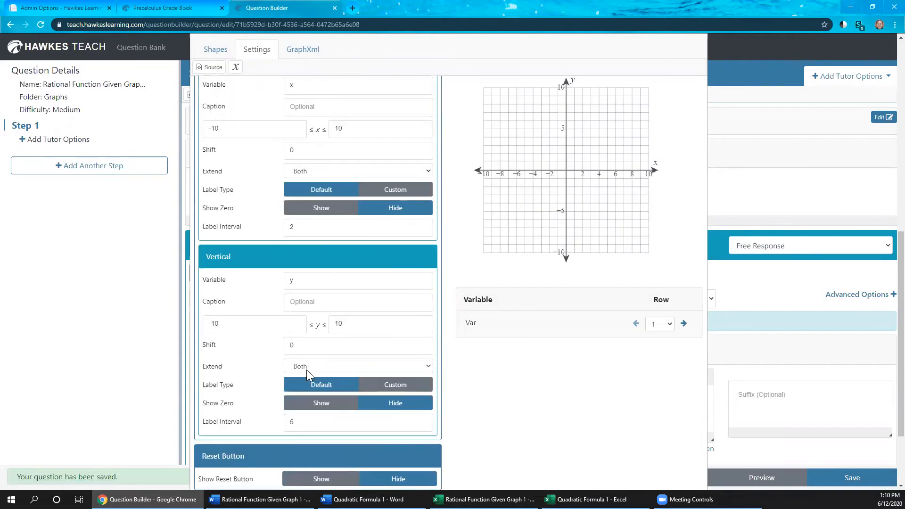
double_click(292, 422)
text(2)
scroll(254, 287, down, 1)
scroll(254, 287, up, 10)
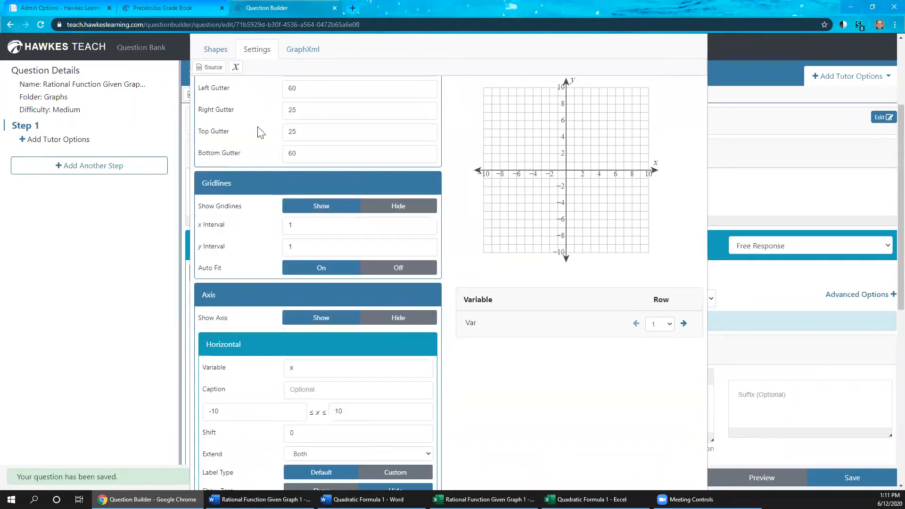
Add a rational shape to the graph, with its numerator and denominator defined by coefficients
click(215, 99)
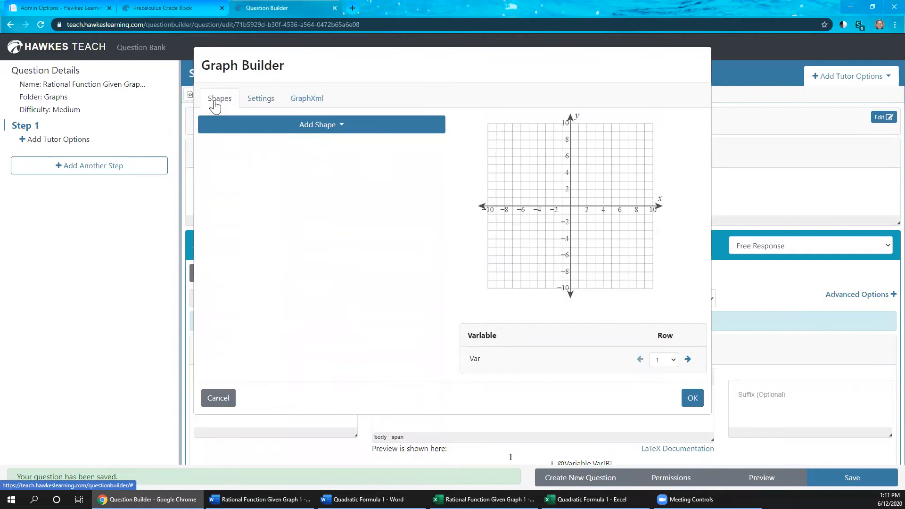
click(340, 131)
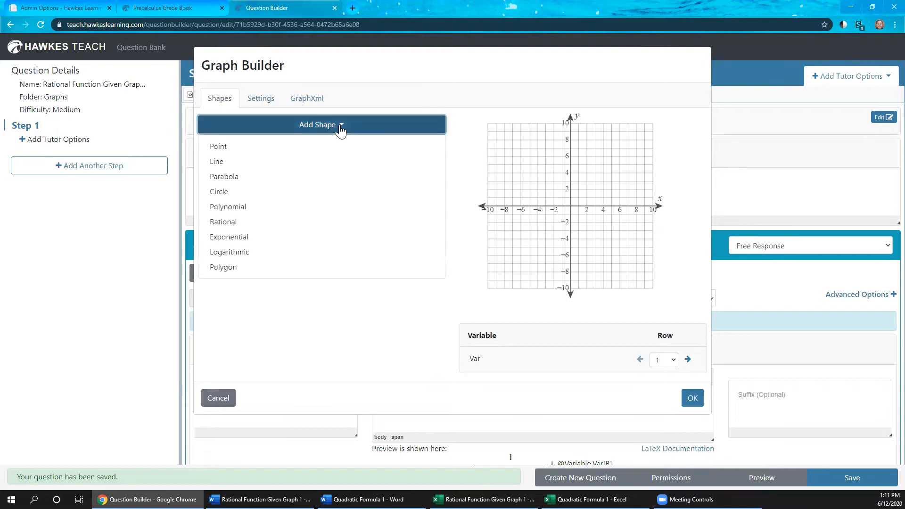
click(232, 226)
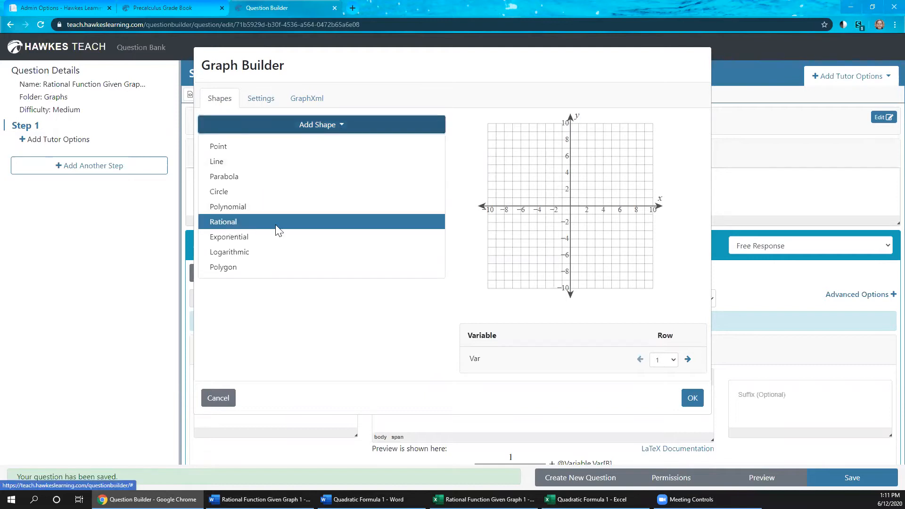
click(309, 221)
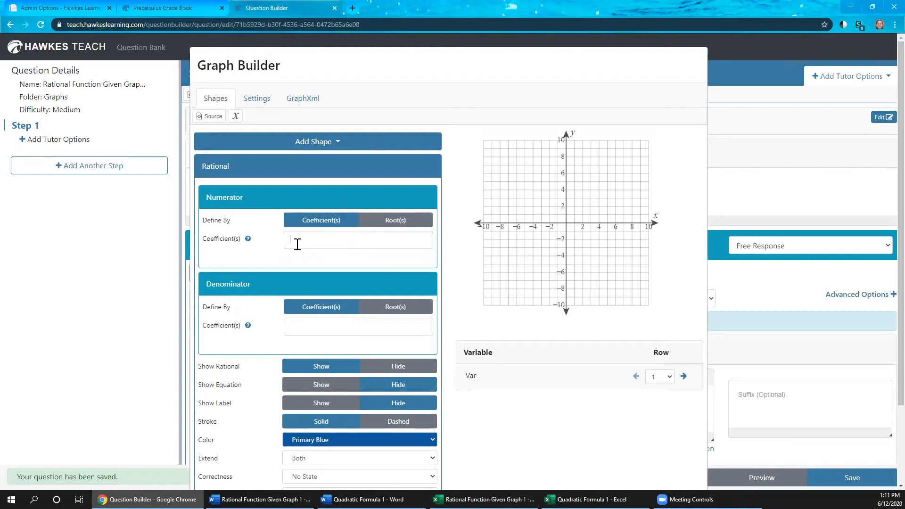
Check the numerator coefficient help and the rewritten form of g(x) in the Rational Function Given Graph 1 Word document
click(248, 239)
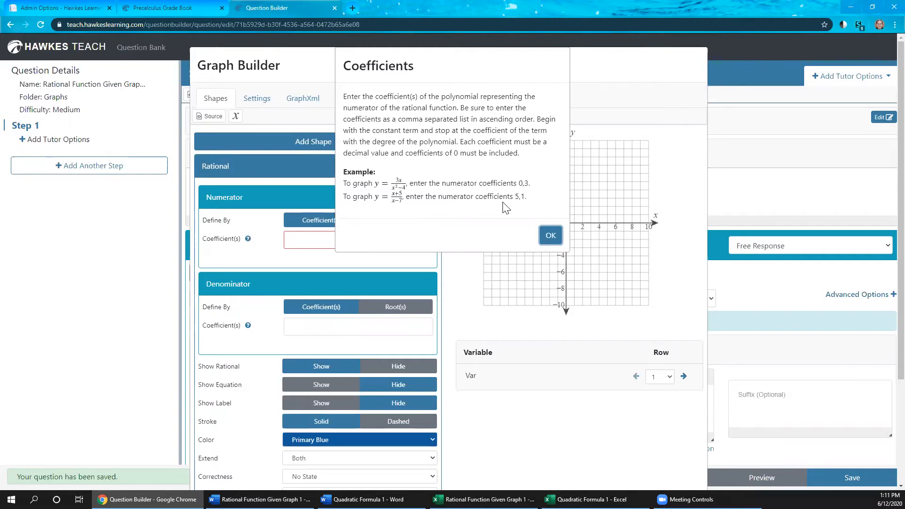
click(550, 236)
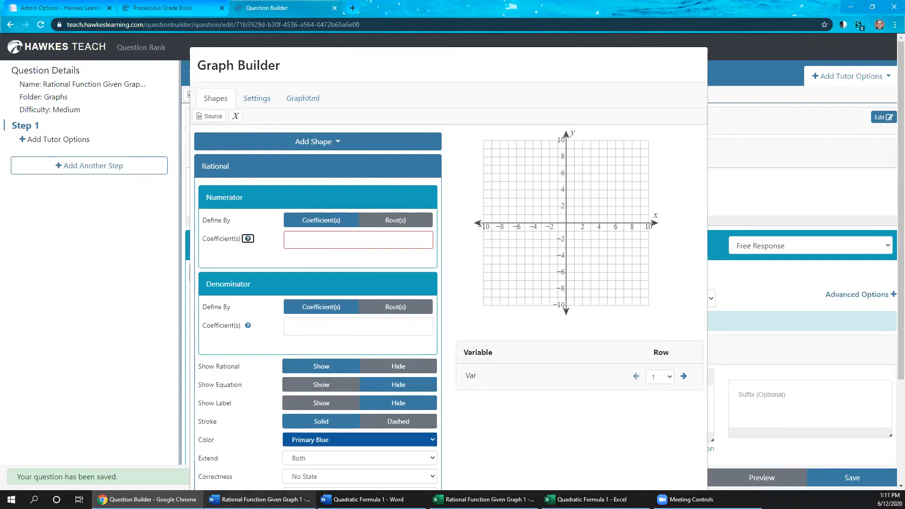
mouse_move(260, 499)
click(267, 457)
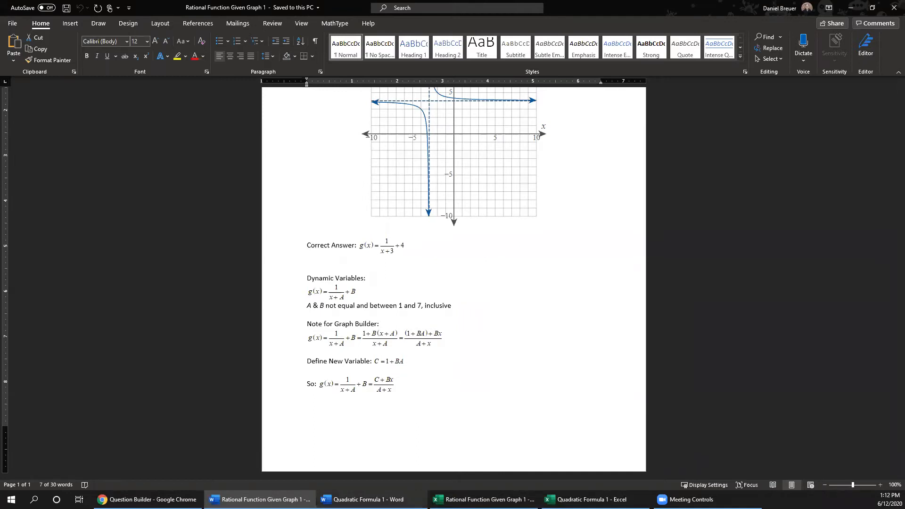
mouse_move(215, 499)
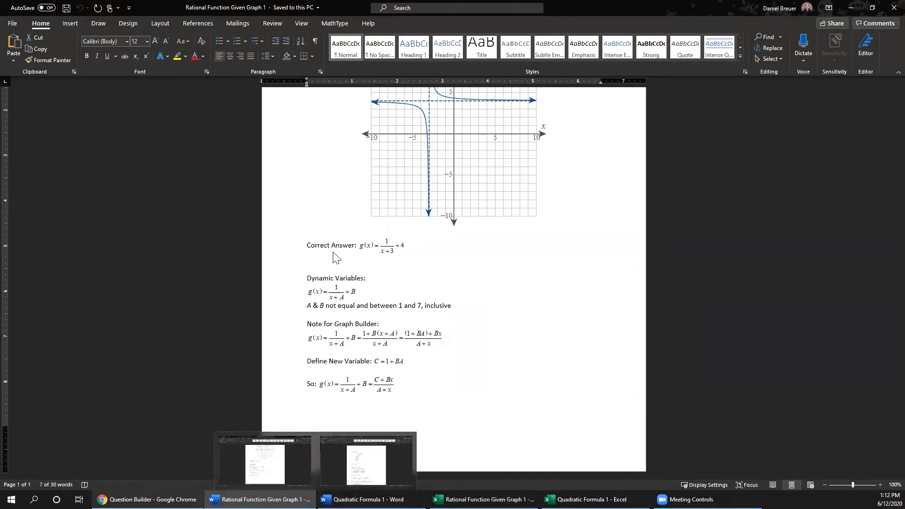
click(146, 500)
Enter the numerator coefficients of the rational shape as column C of Var, then column B of Var, separated by a comma
click(301, 240)
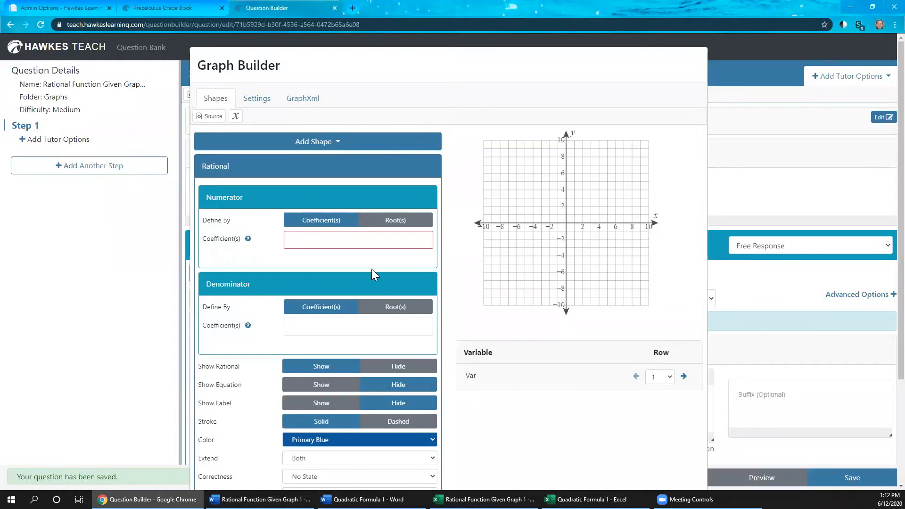
click(236, 117)
click(325, 196)
click(325, 243)
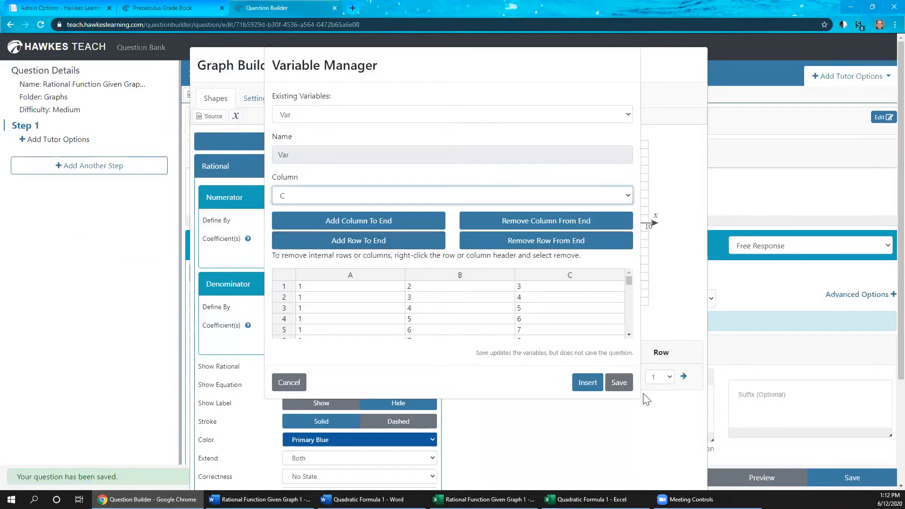
click(588, 383)
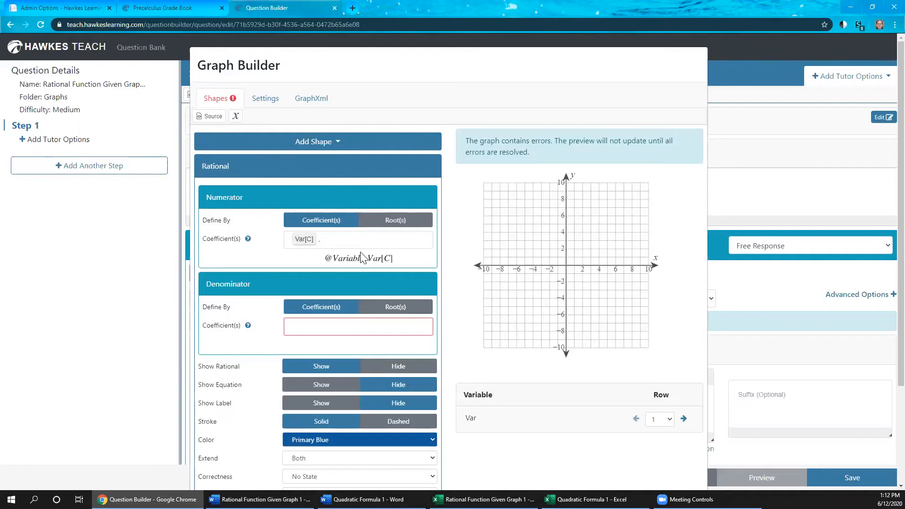
click(235, 117)
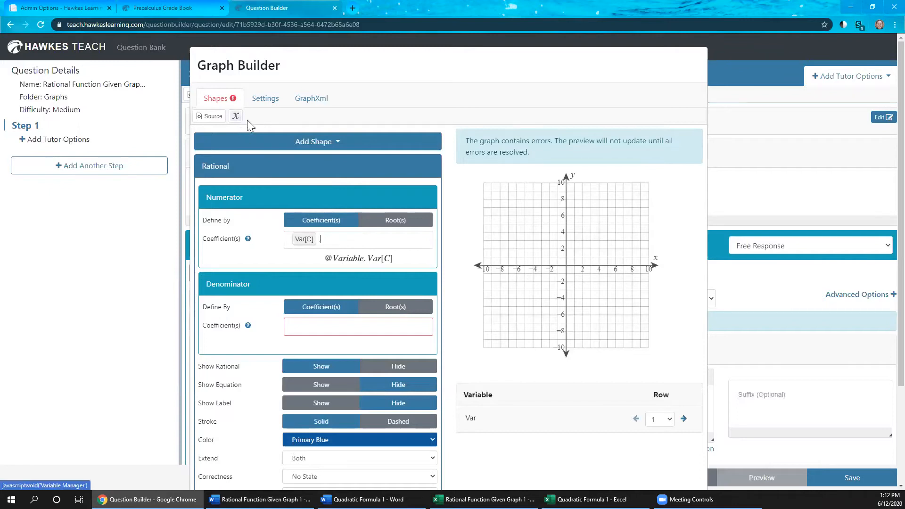
click(295, 196)
click(294, 224)
click(587, 382)
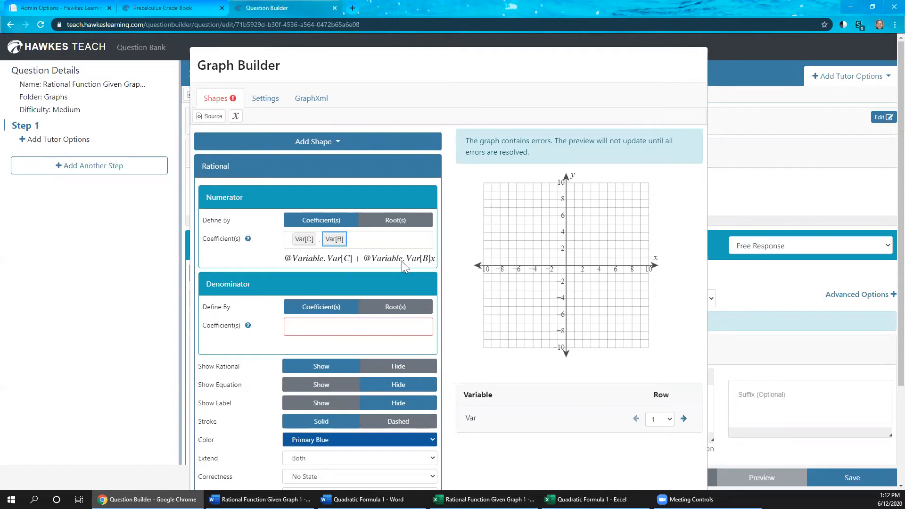
Enter the denominator coefficients as column A of Var and 1, following the form of g(x) in the Word notes
click(301, 330)
click(259, 499)
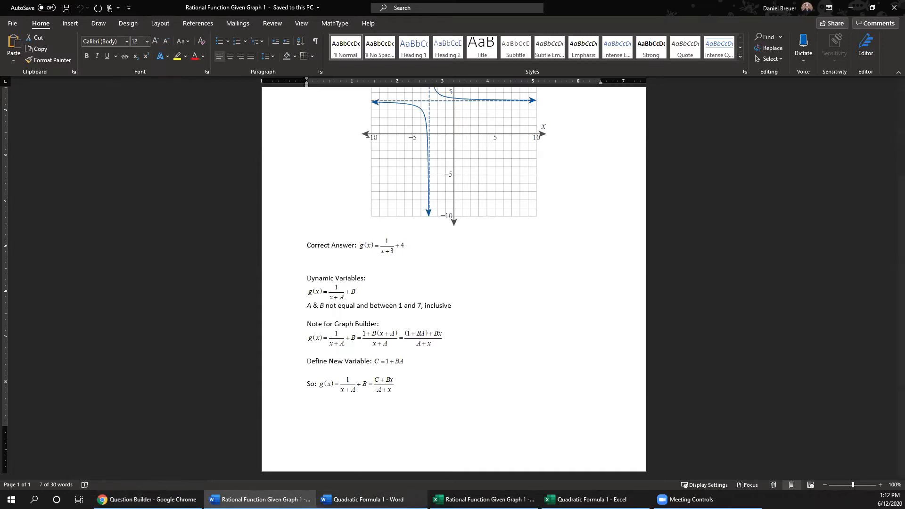
key(alt+Tab)
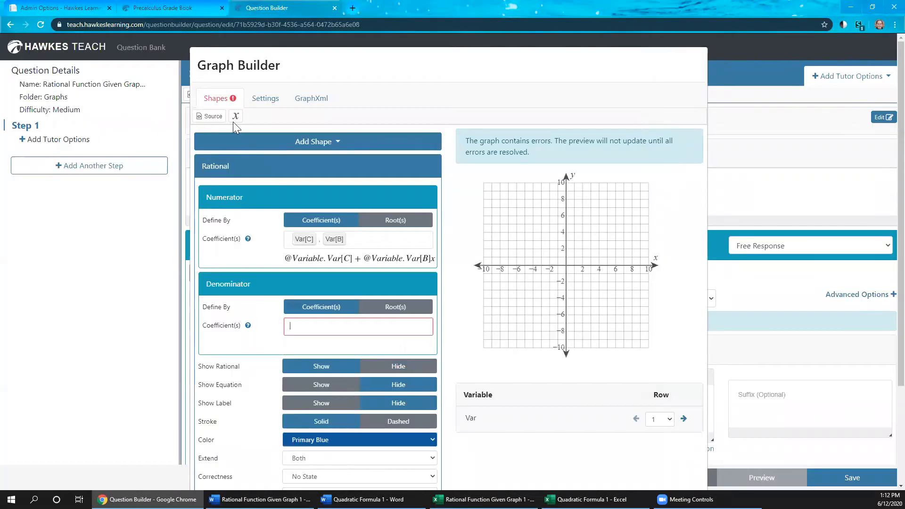
click(214, 116)
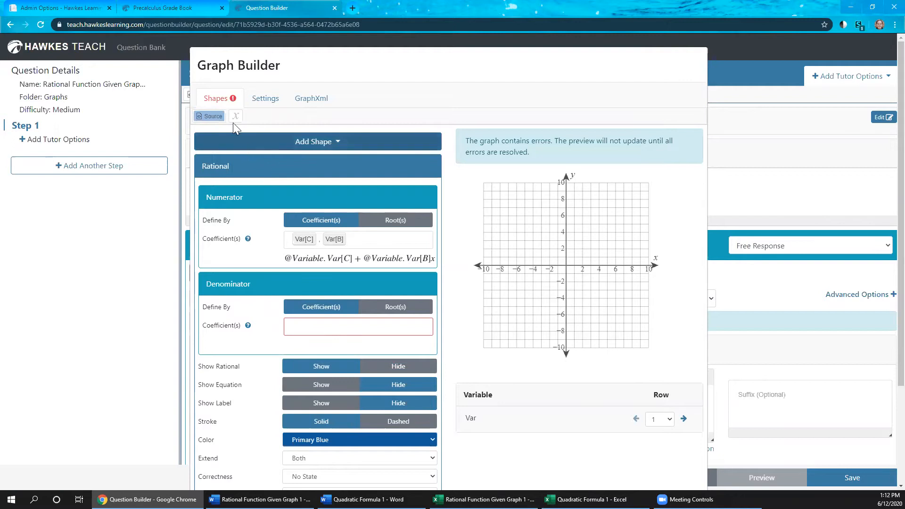
click(207, 116)
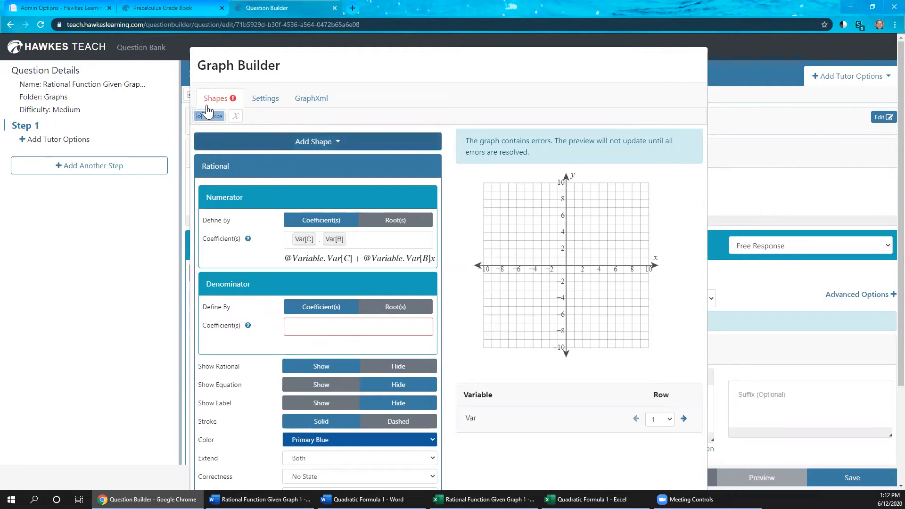
click(236, 116)
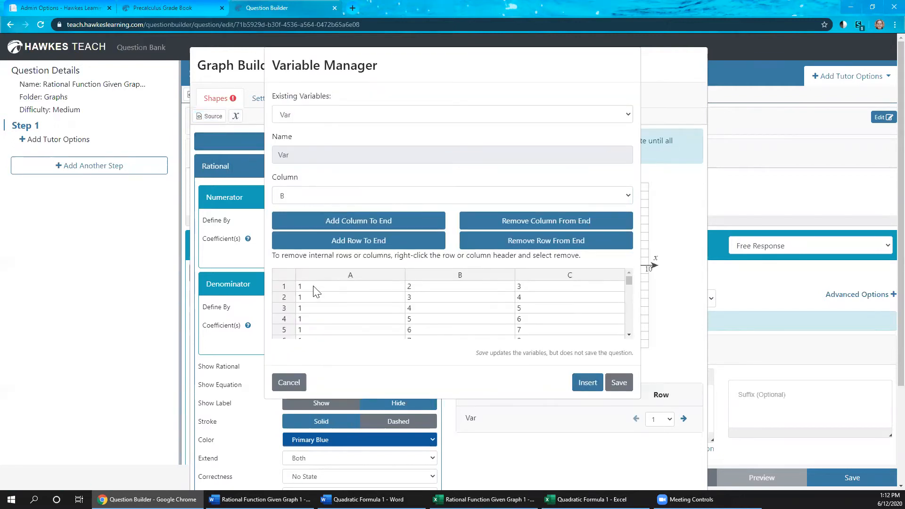
click(313, 196)
click(322, 210)
click(587, 383)
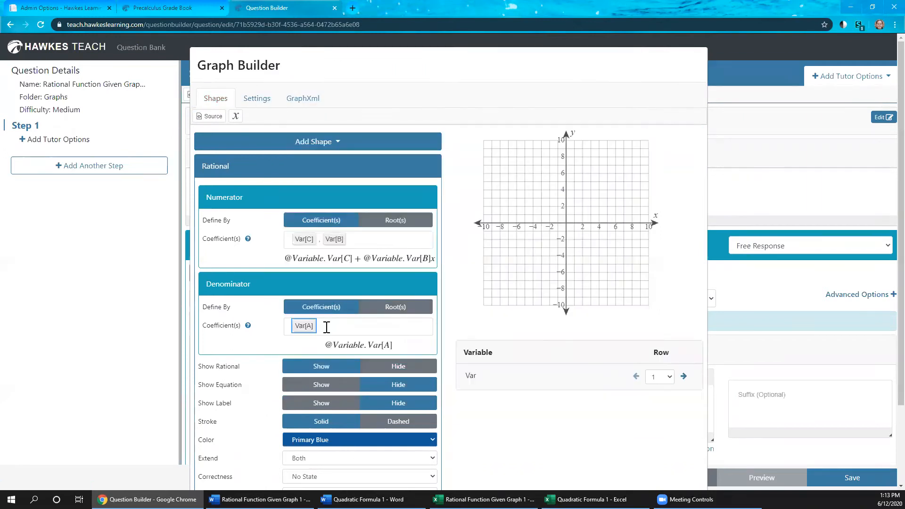
text(1)
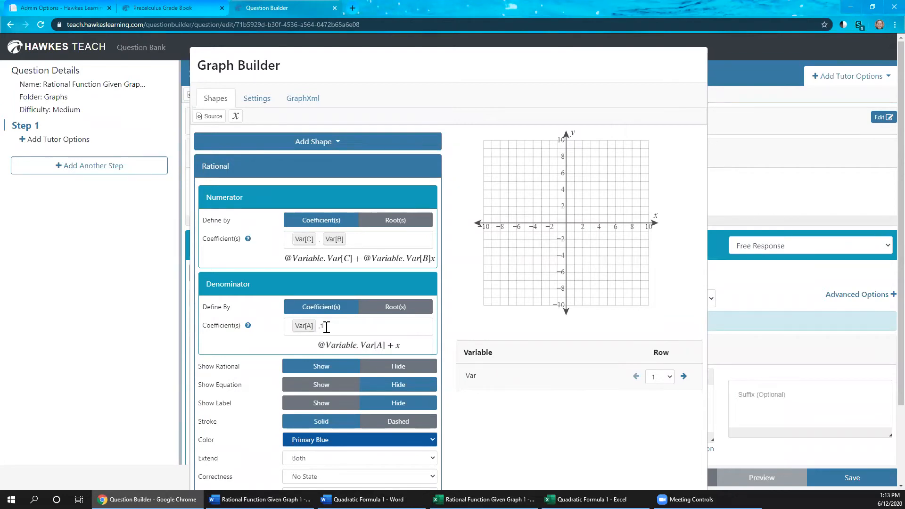
Keep the rational function shown on the graph, with its Correctness left at No State
scroll(325, 273, down, 1)
scroll(325, 274, down, 1)
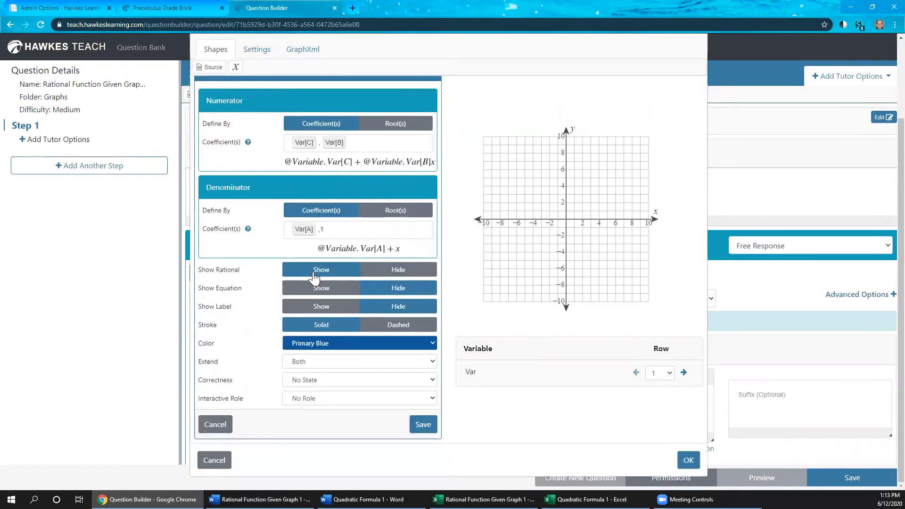
click(413, 275)
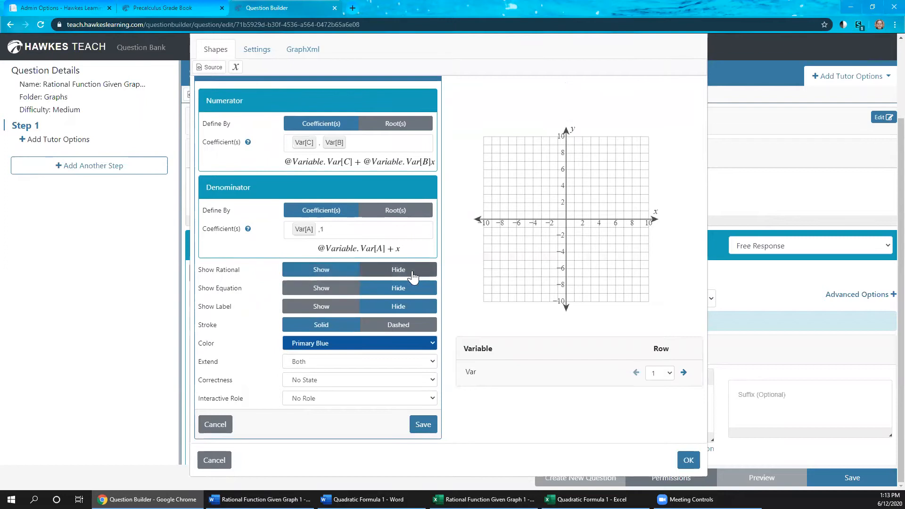
click(327, 276)
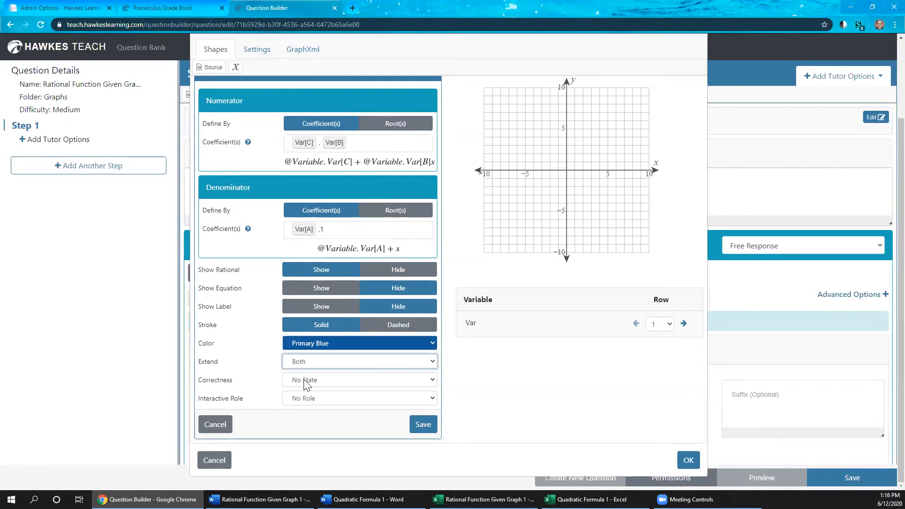
click(304, 381)
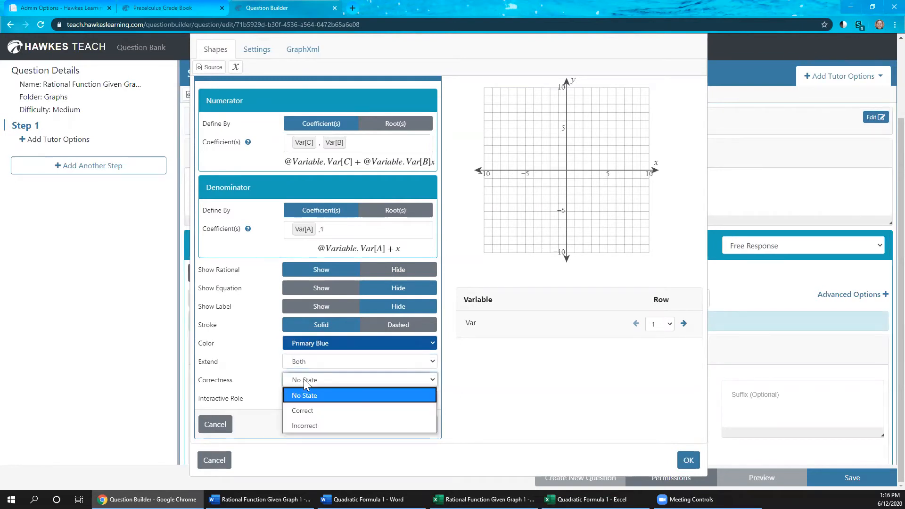
click(304, 381)
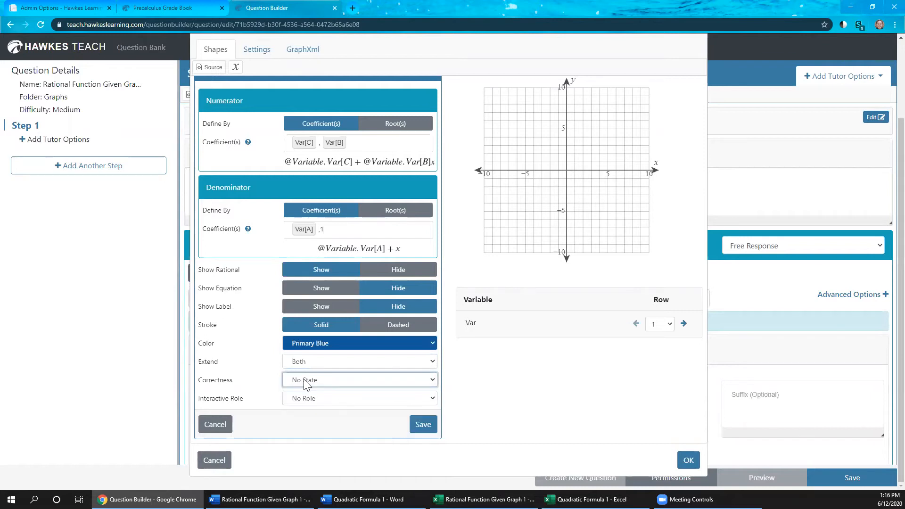
click(304, 381)
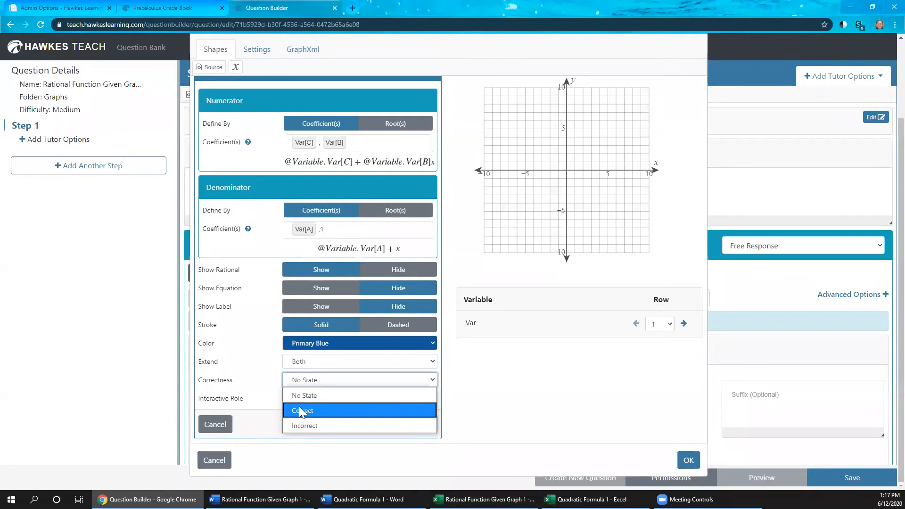
click(301, 396)
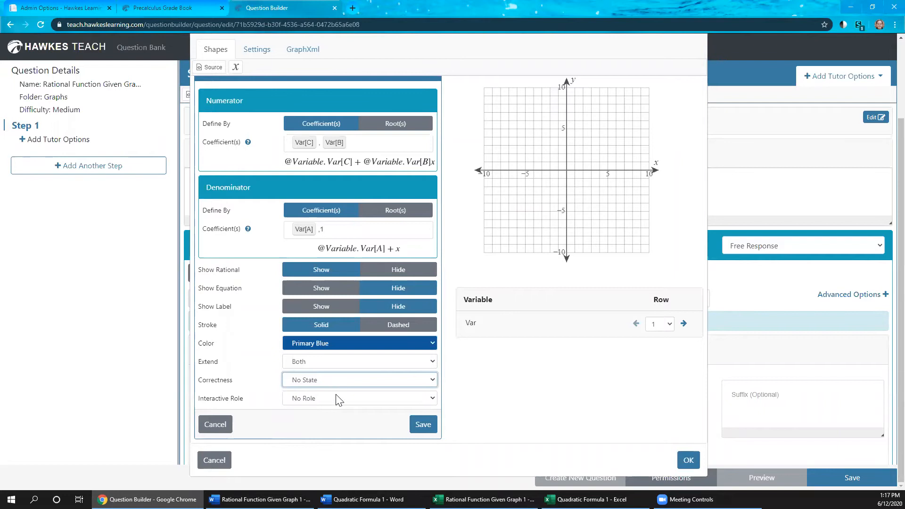
Leave the rational shape's Interactive Role at No Role and save the shape
click(310, 400)
click(310, 400)
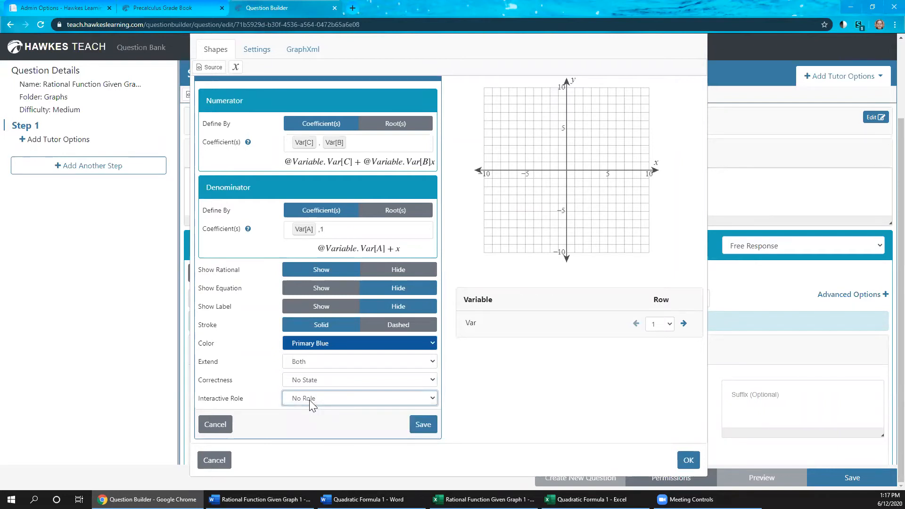
click(313, 401)
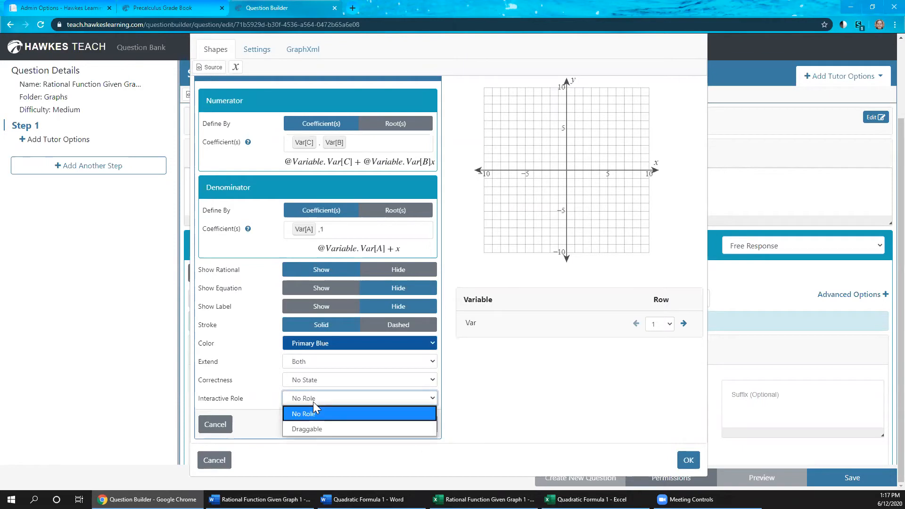
click(313, 402)
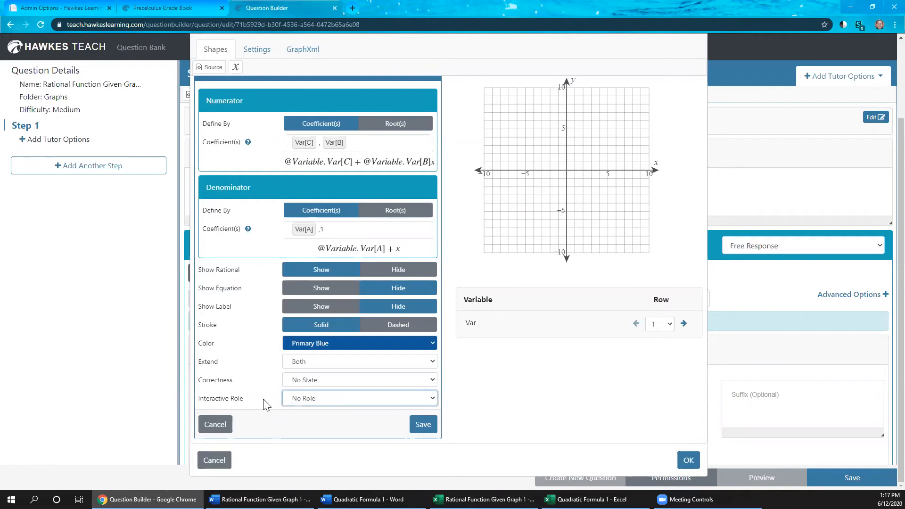
click(423, 427)
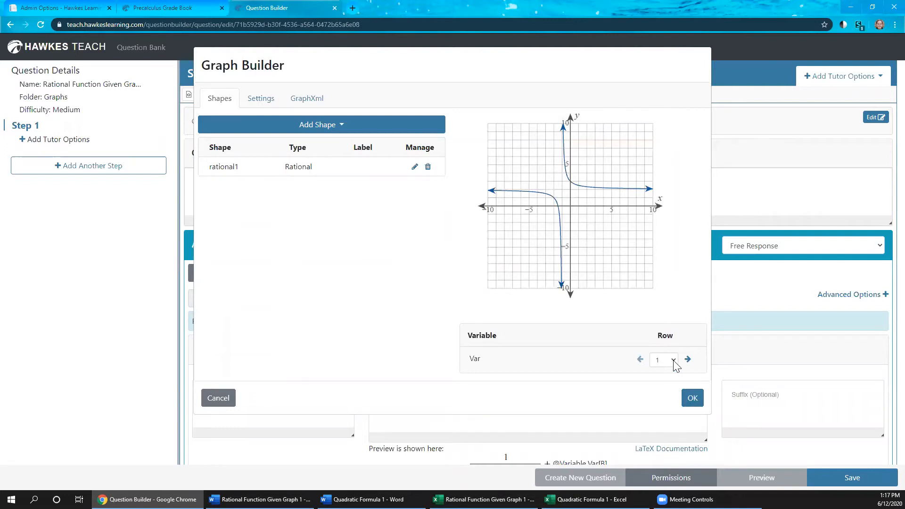
Step through the rows of Var to check how the rational graph changes with the variable values
click(688, 360)
click(689, 360)
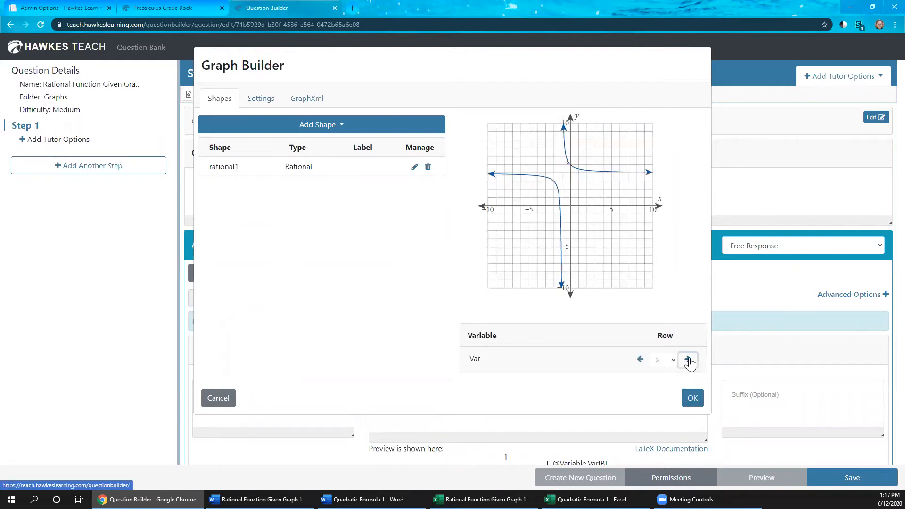
click(688, 359)
click(688, 360)
click(688, 360)
click(688, 360)
click(688, 360)
click(688, 360)
click(688, 360)
click(688, 360)
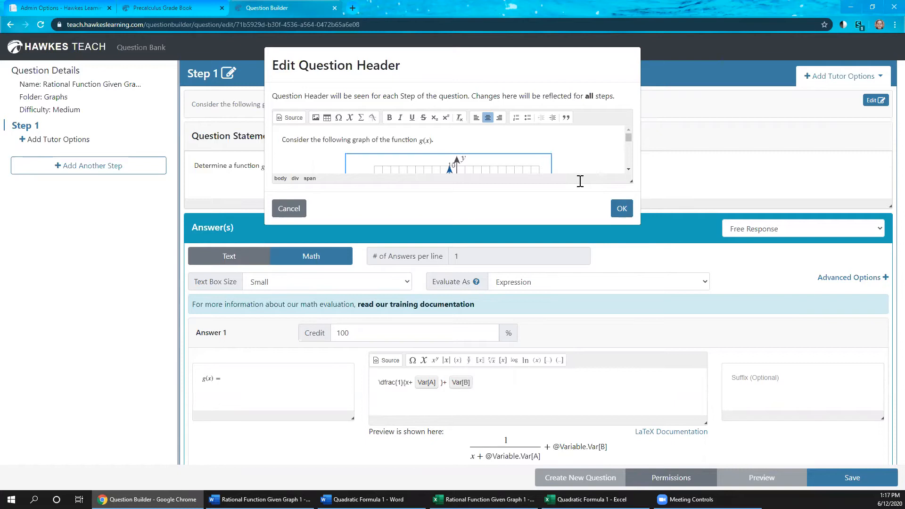
Accept the question header containing the graph and save the question
click(619, 396)
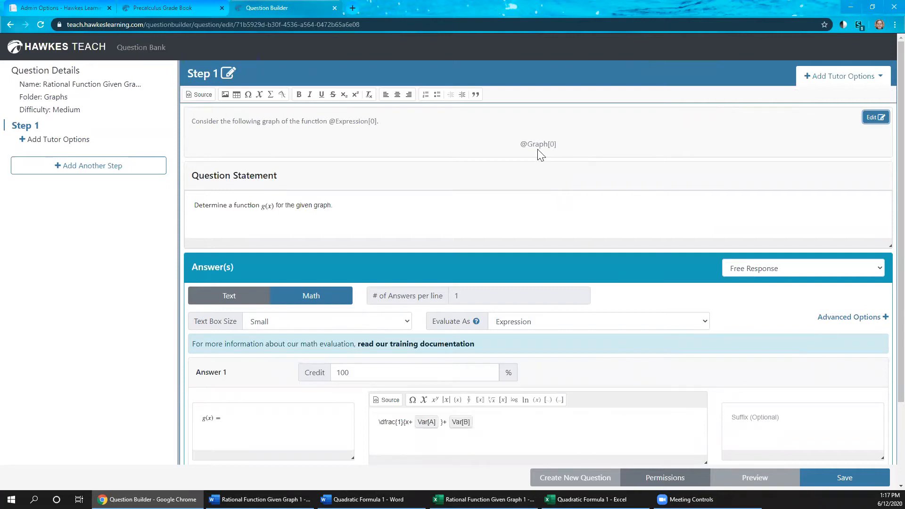
click(844, 477)
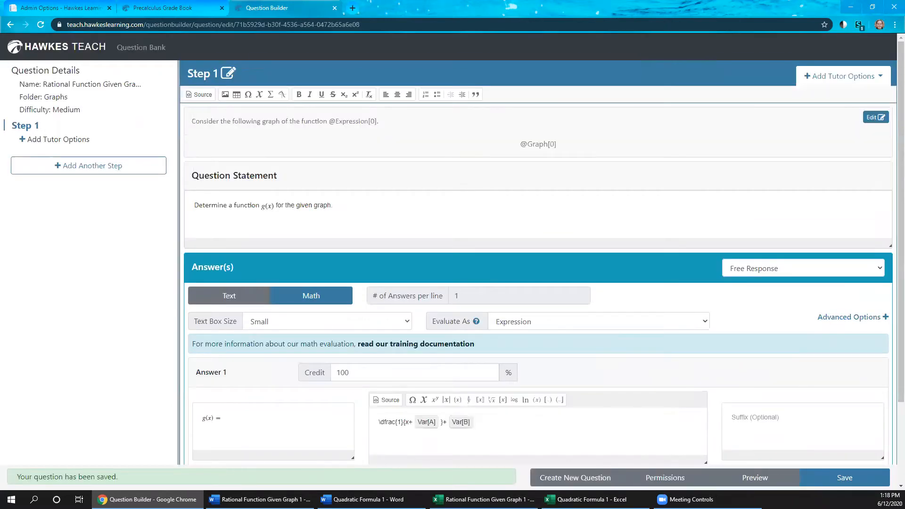
Preview the question, compare its graph with the correct answer for g(x), and close the preview
click(754, 478)
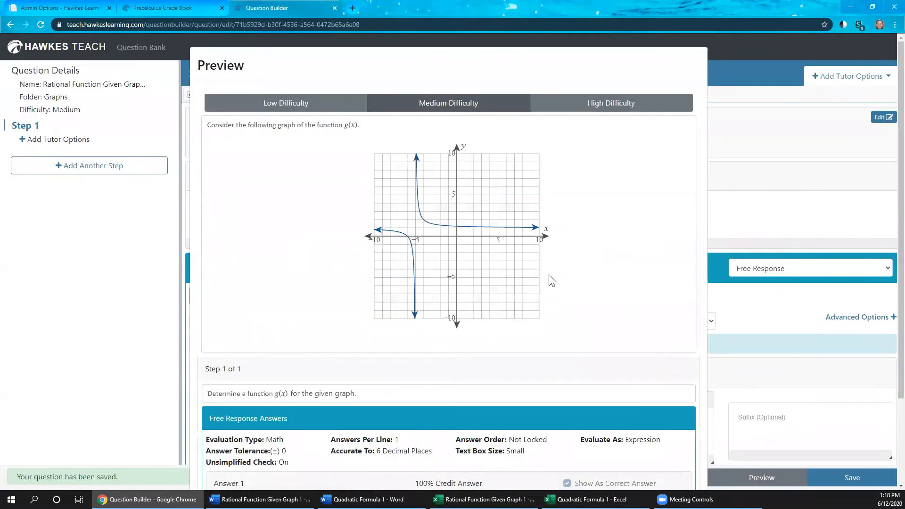
scroll(542, 285, down, 3)
scroll(542, 285, up, 3)
scroll(608, 344, down, 3)
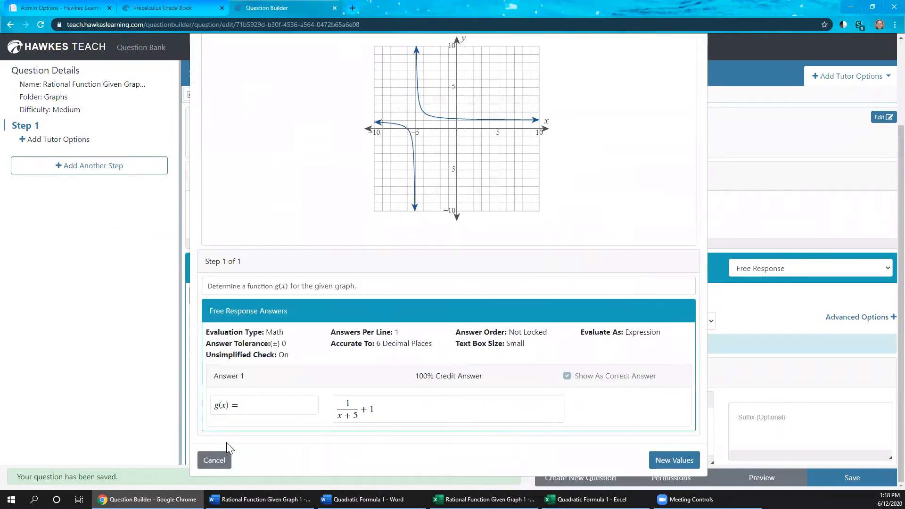
scroll(408, 289, up, 3)
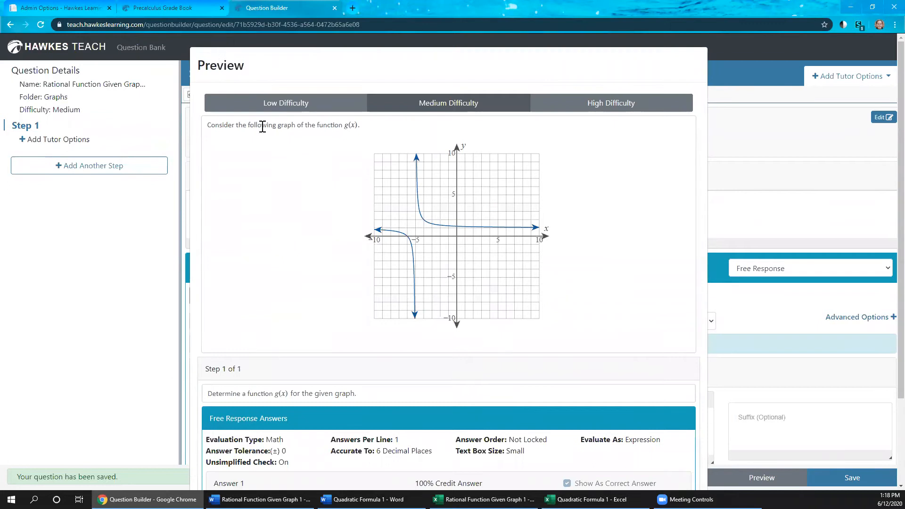
scroll(476, 250, down, 3)
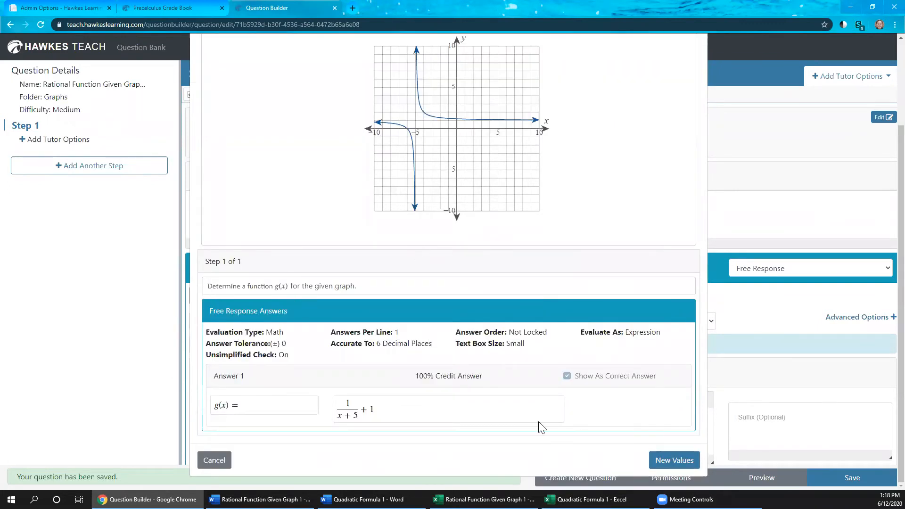
click(220, 463)
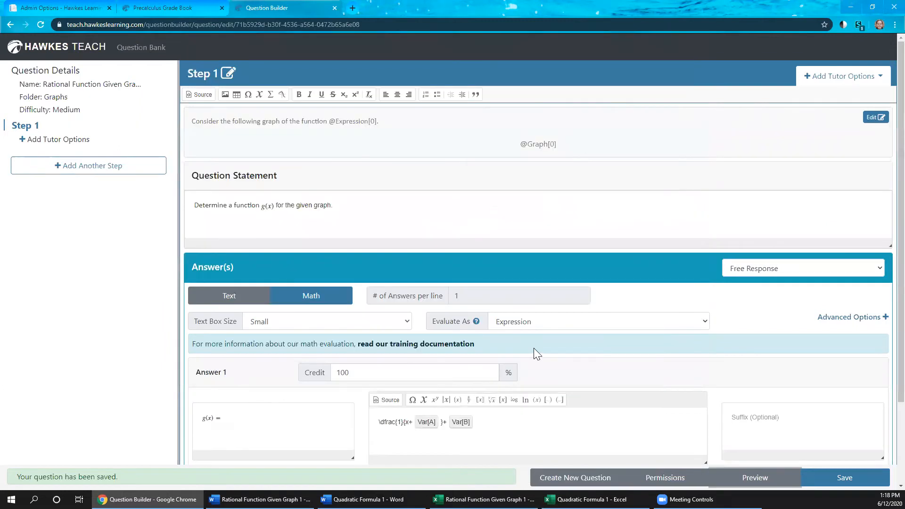
scroll(534, 348, down, 2)
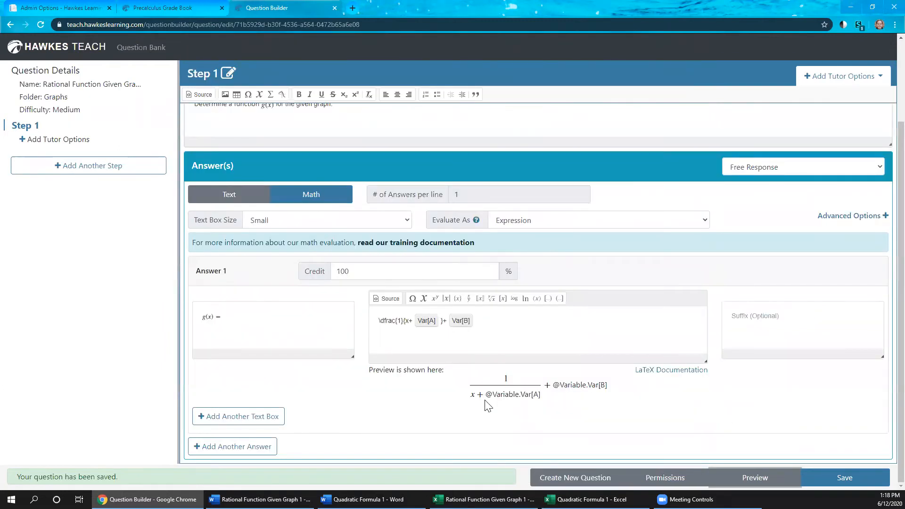
scroll(486, 400, up, 2)
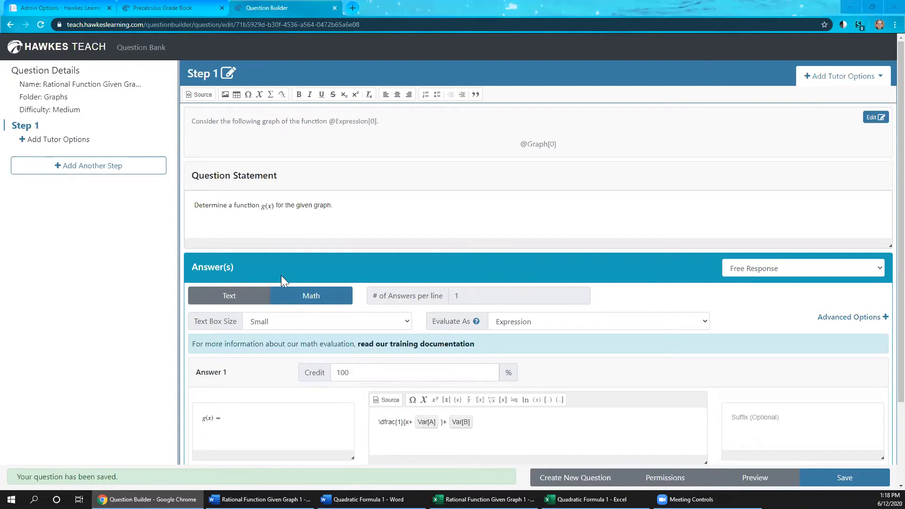
scroll(283, 281, down, 1)
scroll(591, 376, down, 2)
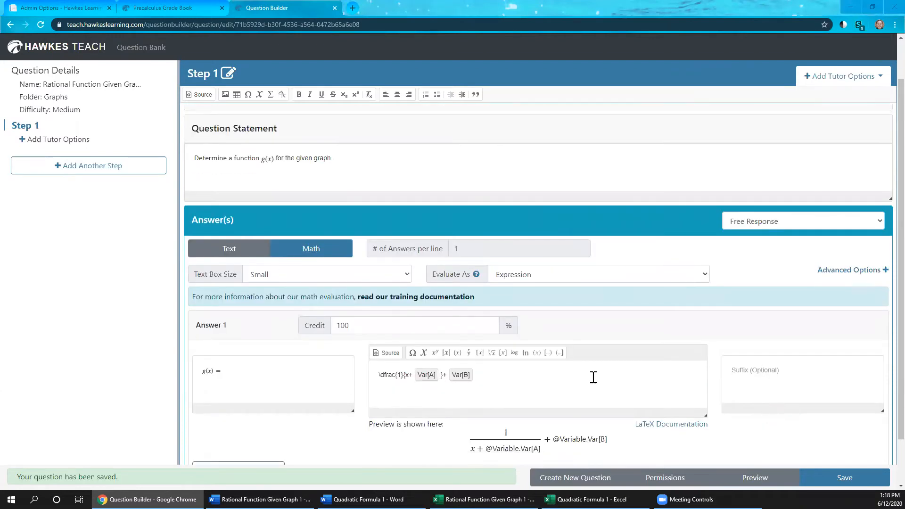
scroll(562, 362, up, 3)
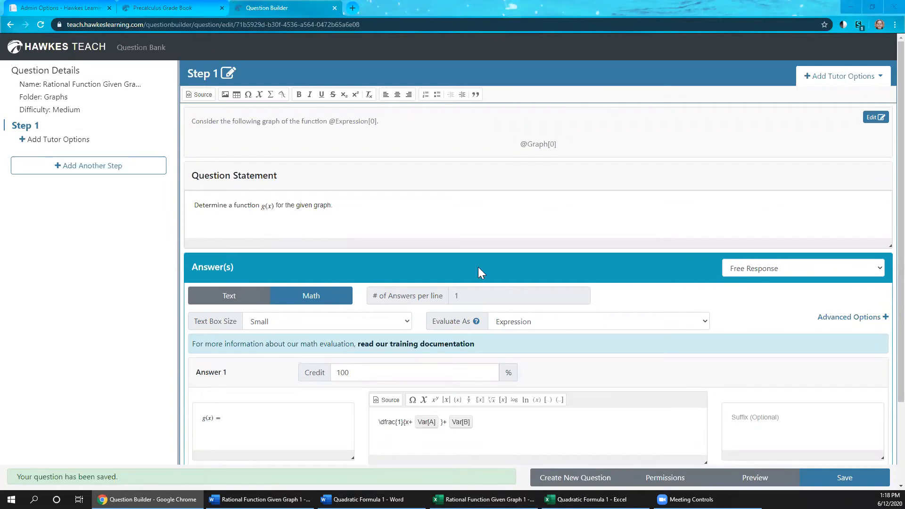
Open the graph in the question header for editing in Graph Builder
click(876, 117)
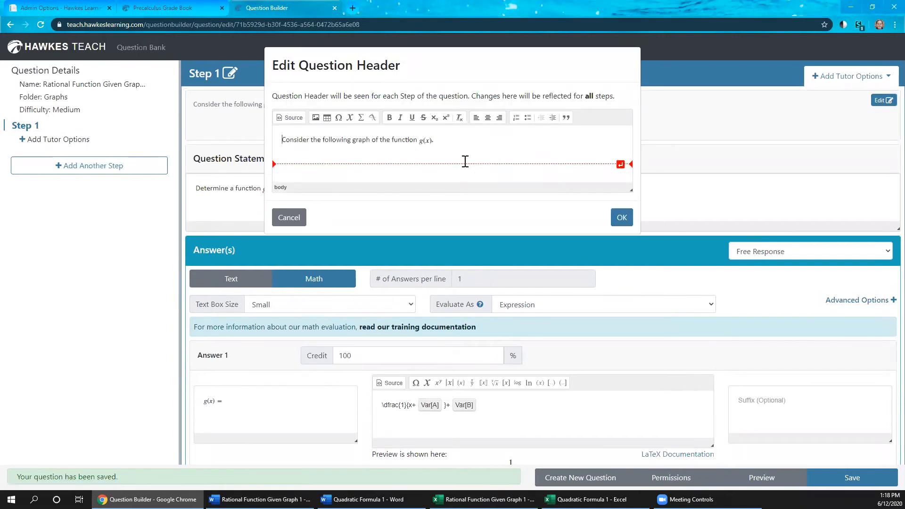
click(450, 155)
key(ctrl+v)
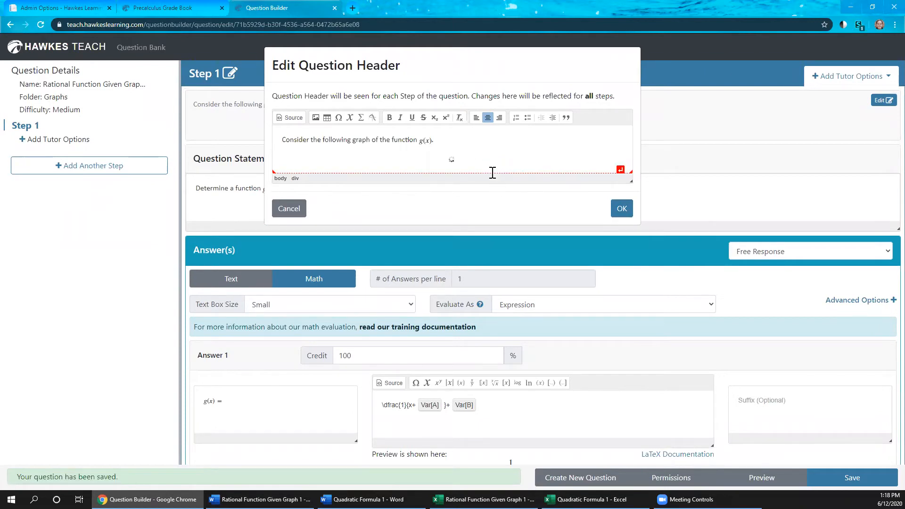
click(482, 159)
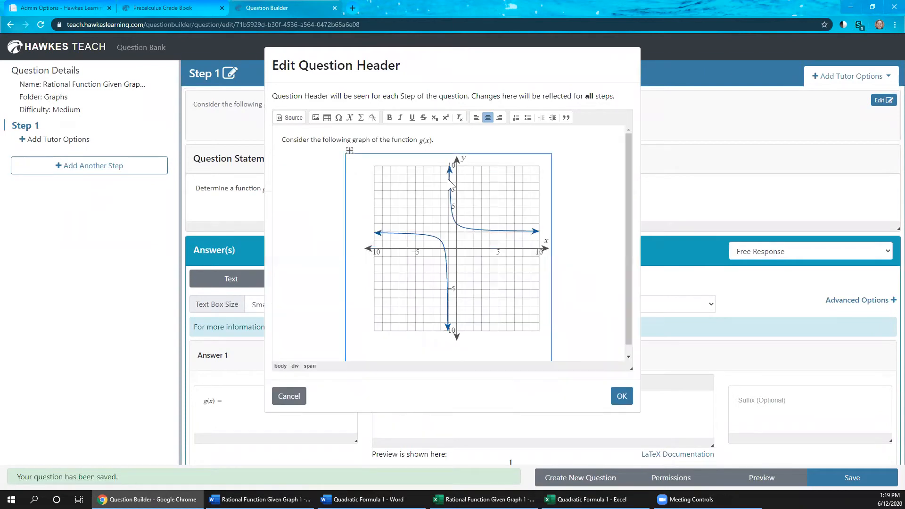
double_click(450, 184)
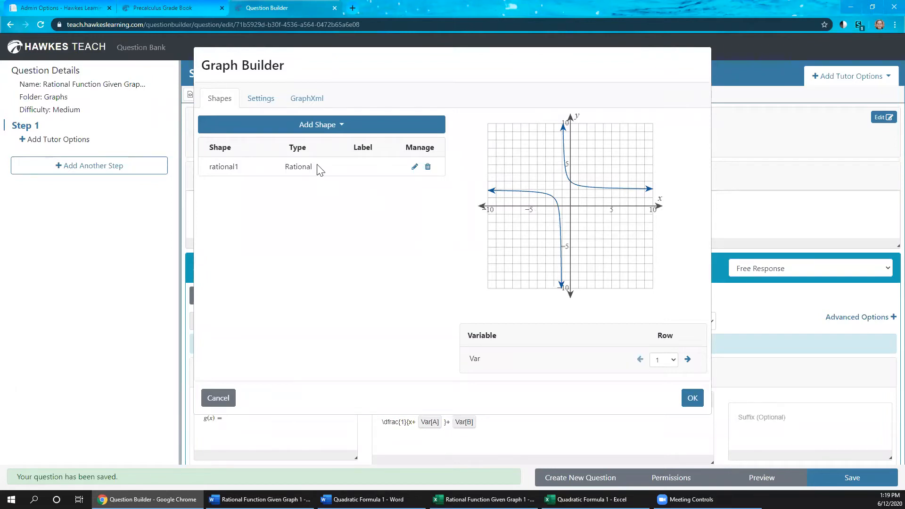
Add a line shape to the graph as an asymptote defined as Vertical
click(343, 129)
click(224, 167)
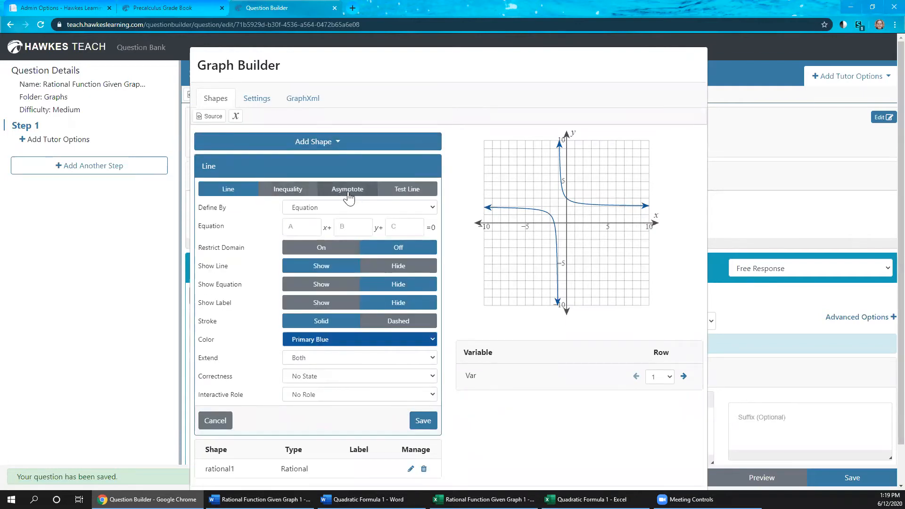
click(348, 194)
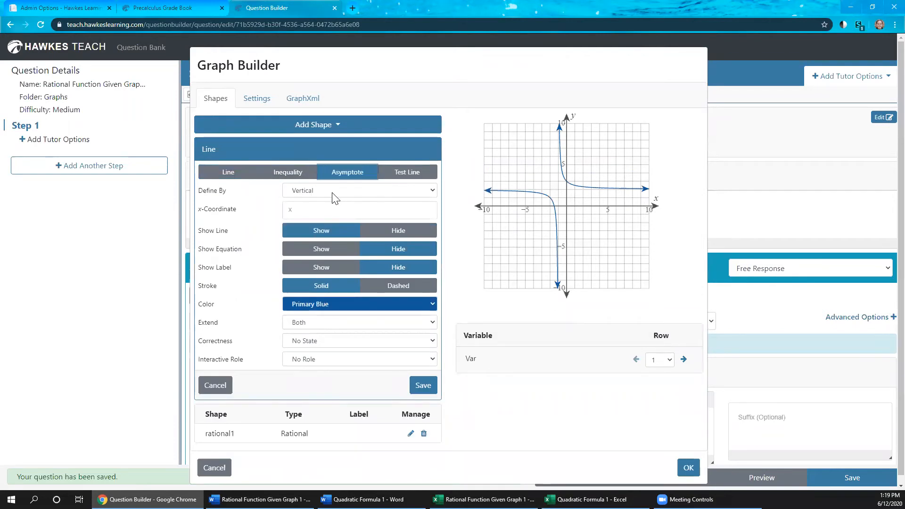
click(333, 196)
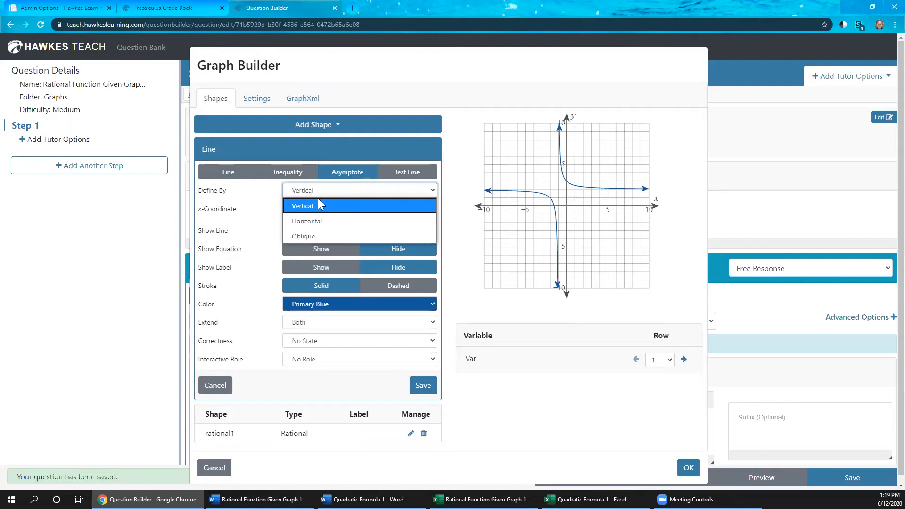
click(316, 205)
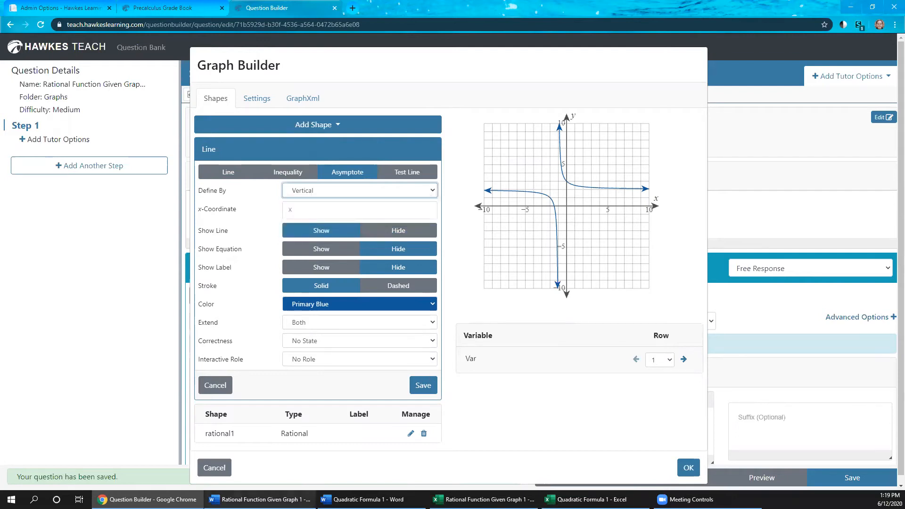
Check the dashed asymptotes and the form of g(x) in the Rational Function Given Graph 1 Word document, and return to Question Builder
key(alt+Tab)
scroll(424, 274, up, 4)
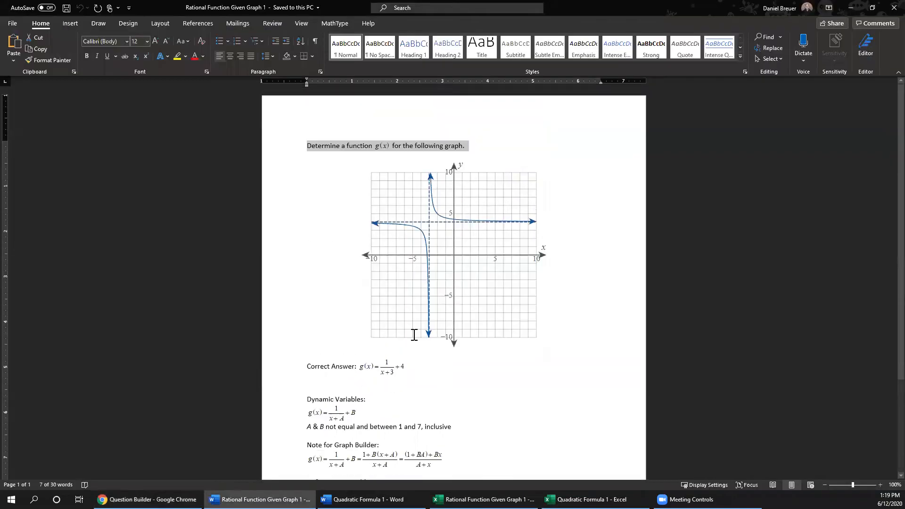
scroll(377, 332, down, 3)
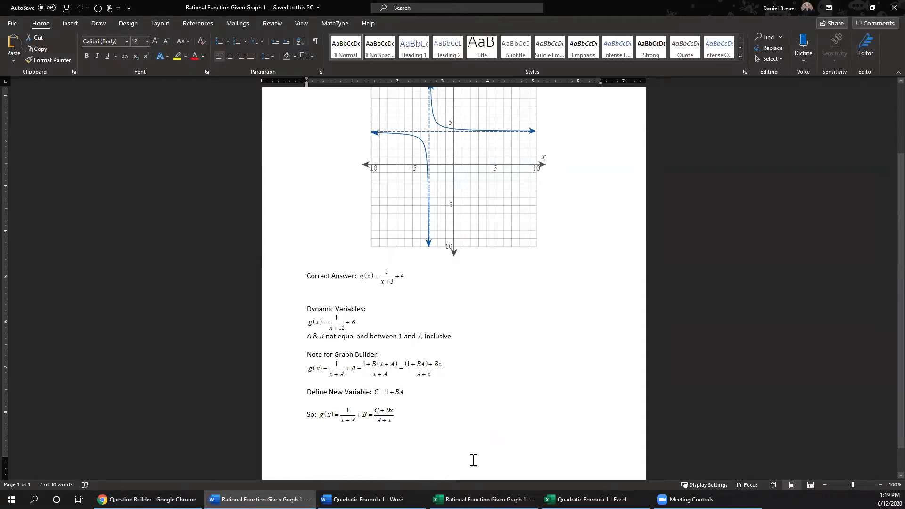
click(147, 500)
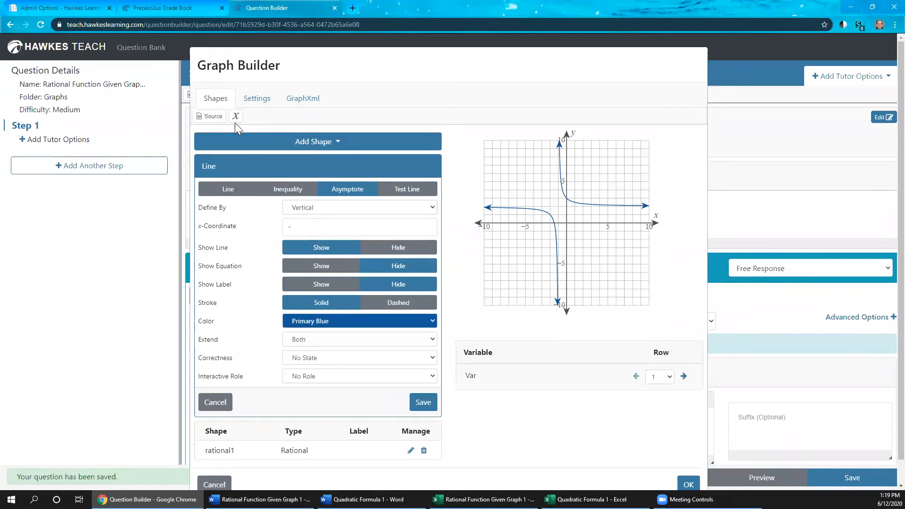
Set the vertical asymptote's x-coordinate to -Var[A], give it a dashed Secondary Blue stroke with Extend set to Neither, and save it
click(235, 118)
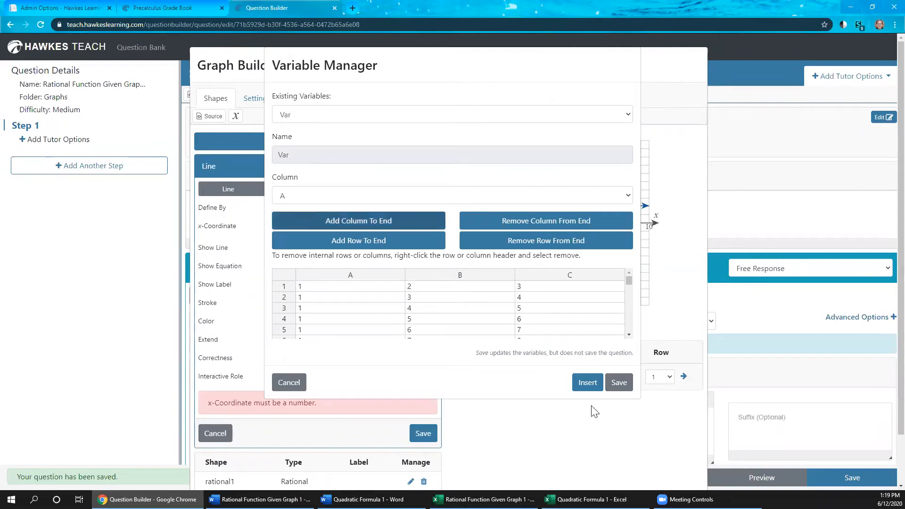
click(585, 382)
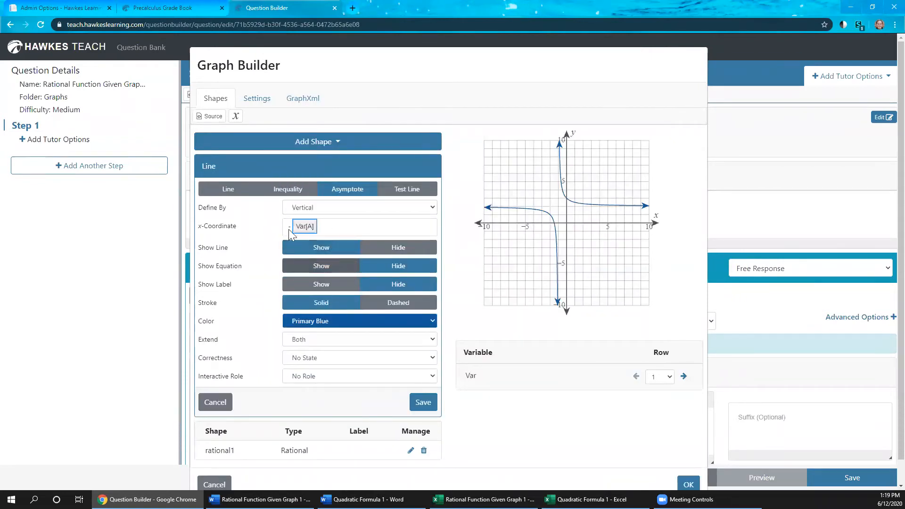
scroll(306, 229, down, 1)
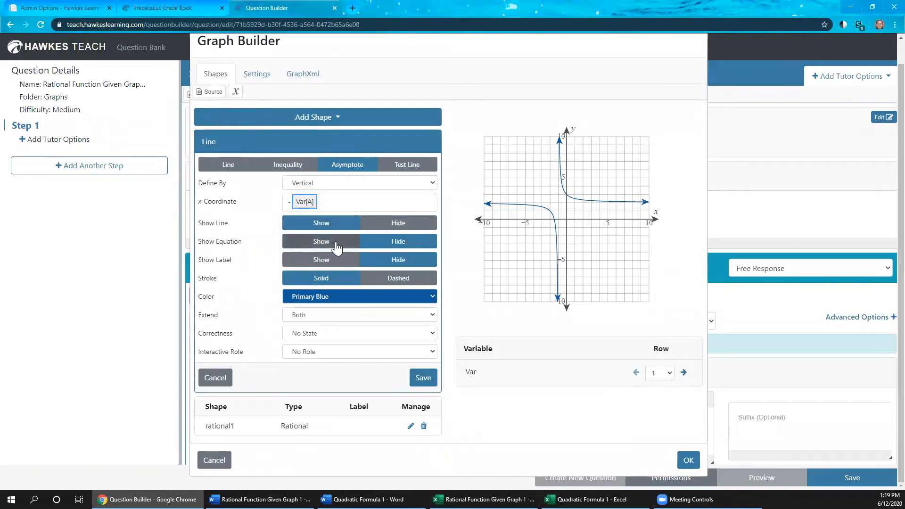
click(399, 280)
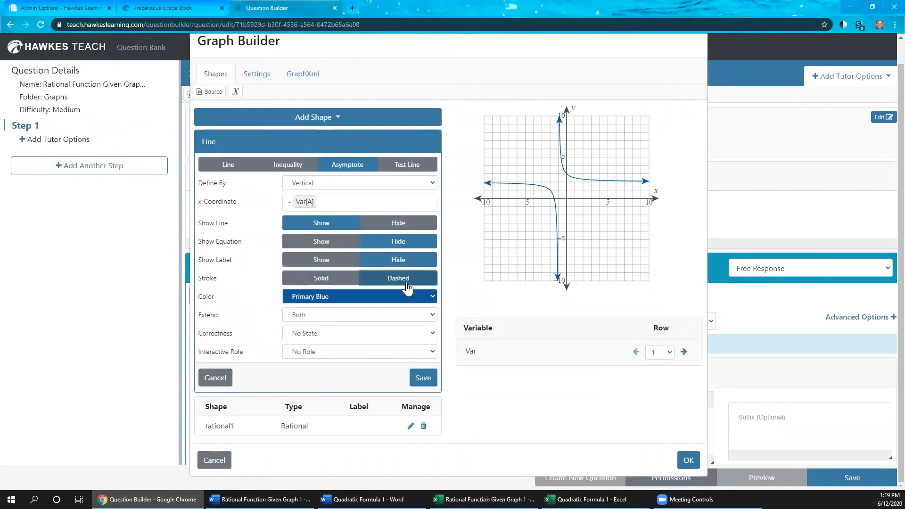
click(347, 302)
click(328, 359)
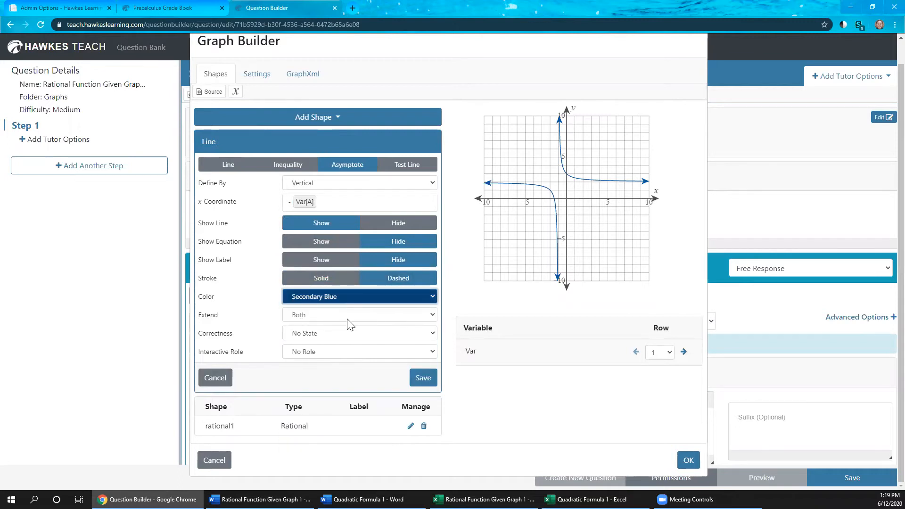
click(324, 317)
click(308, 373)
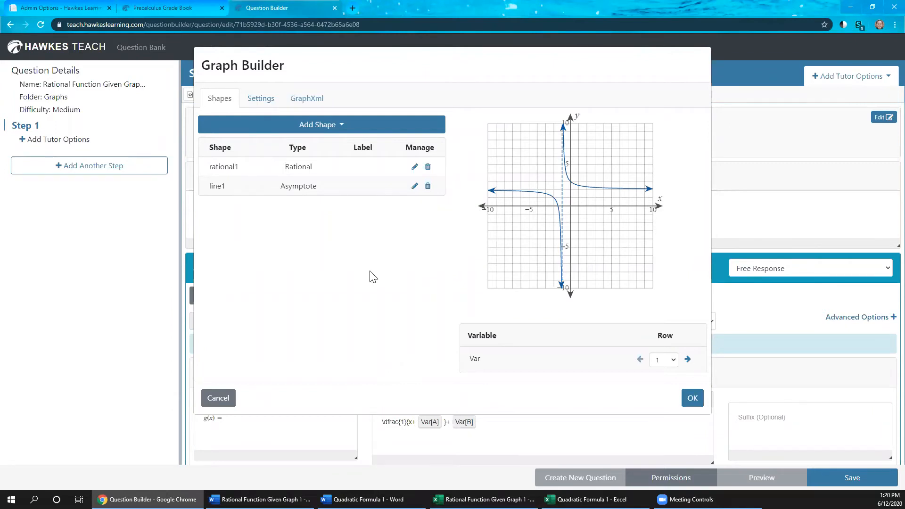
Add another line shape as an asymptote defined as Horizontal, with variable Var[B] as its y-coordinate
click(343, 130)
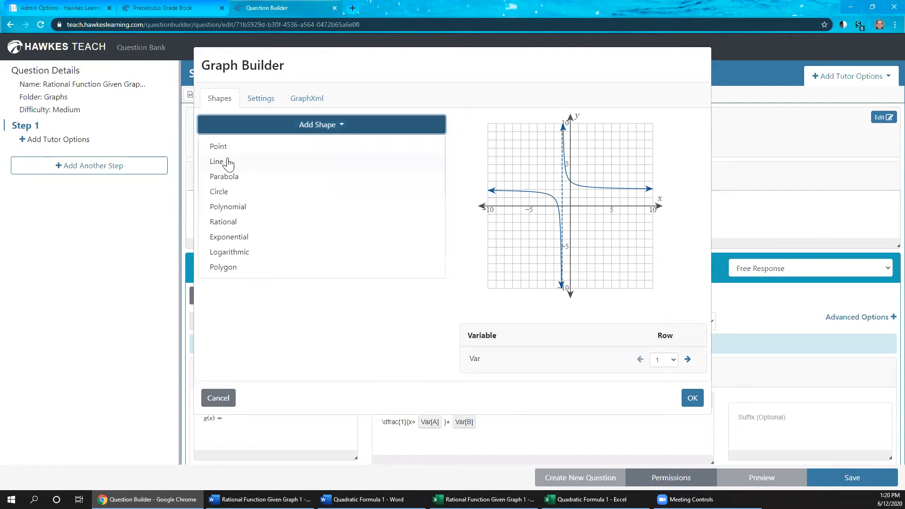
click(348, 161)
click(347, 172)
click(349, 190)
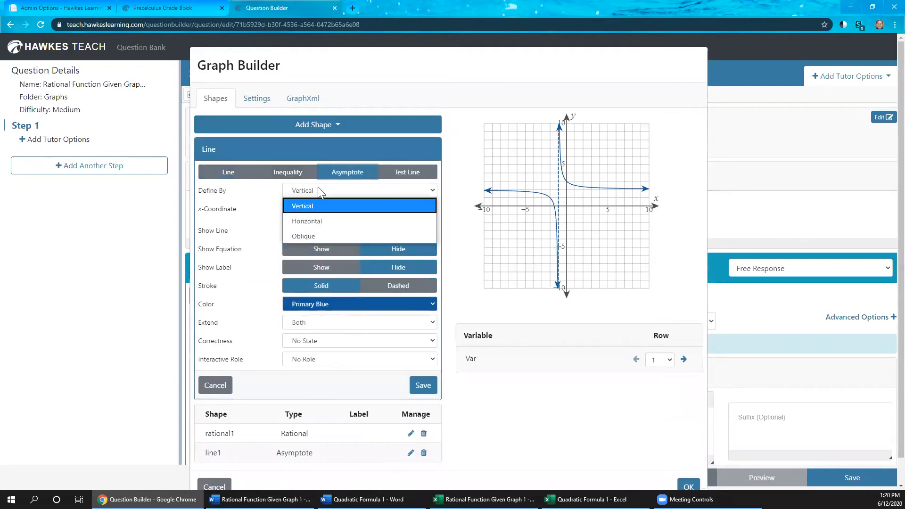
click(307, 218)
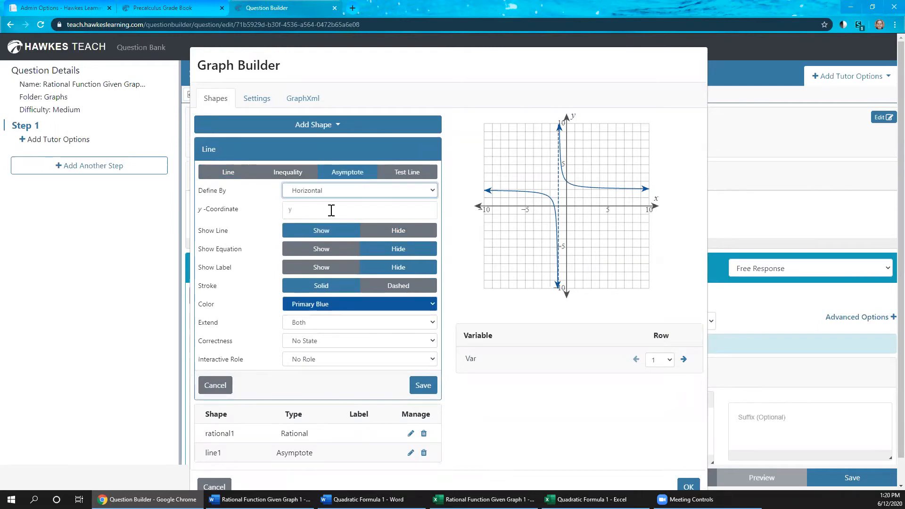
click(310, 211)
click(237, 117)
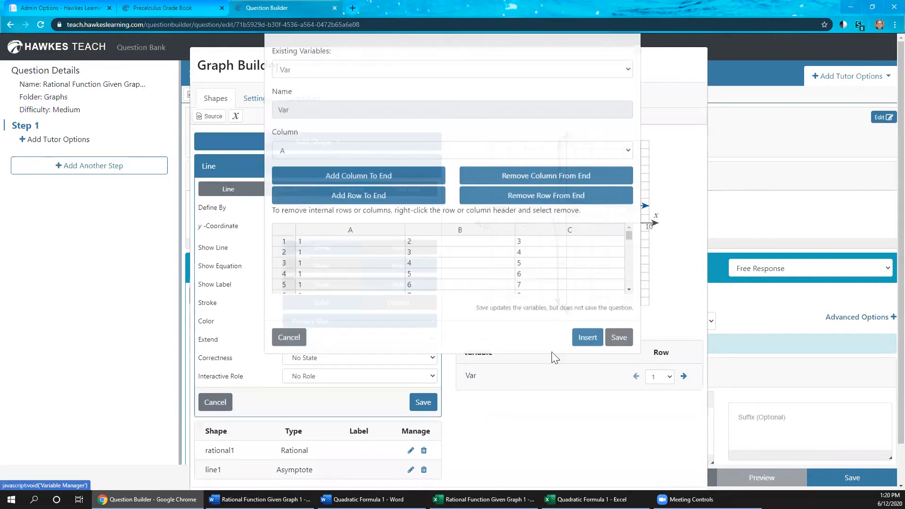
click(585, 383)
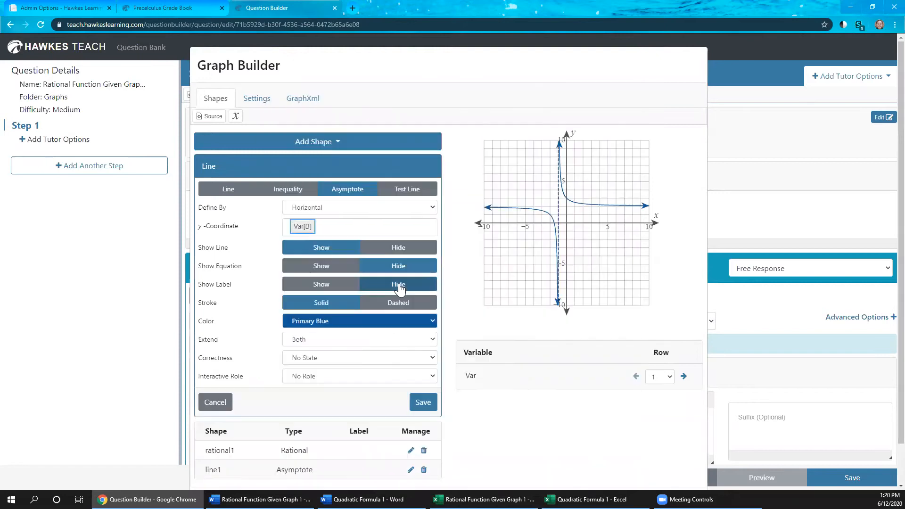
Give the horizontal asymptote a dashed Secondary Blue stroke with Extend set to Neither, and save it
scroll(391, 258, down, 1)
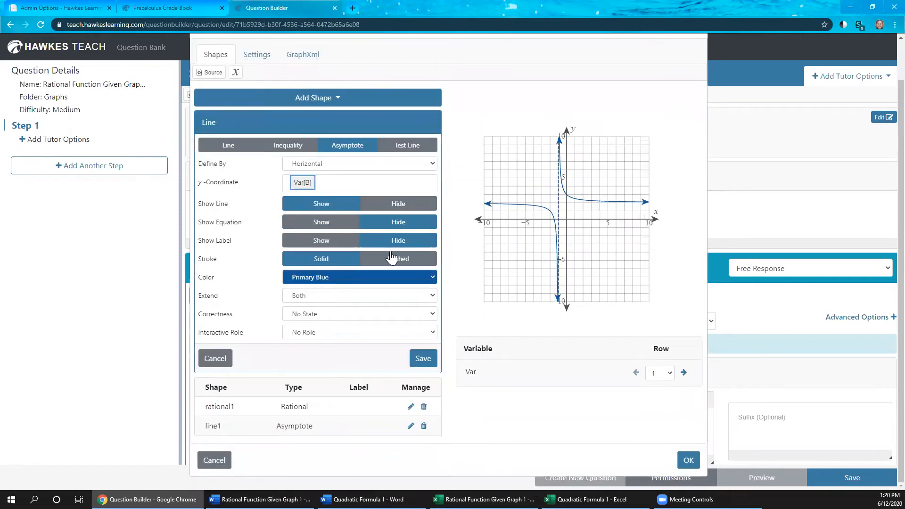
click(406, 260)
click(324, 277)
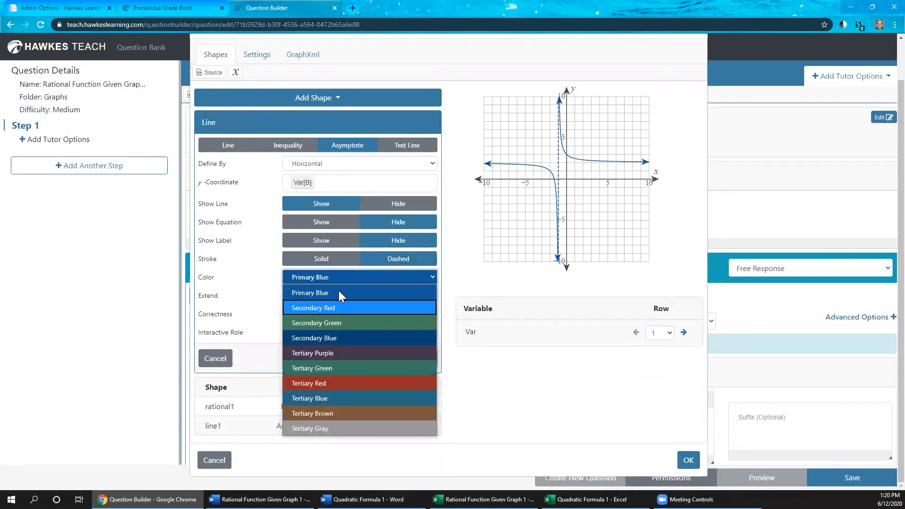
click(313, 338)
click(313, 295)
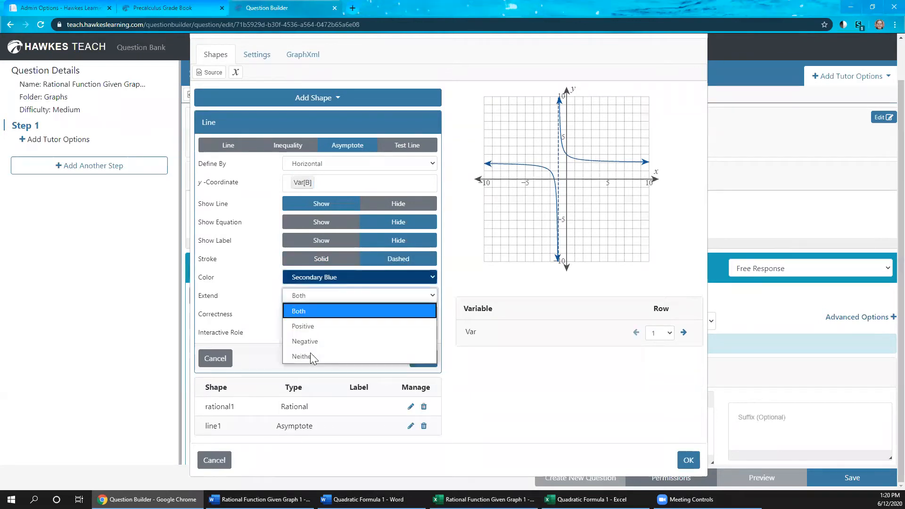
click(305, 356)
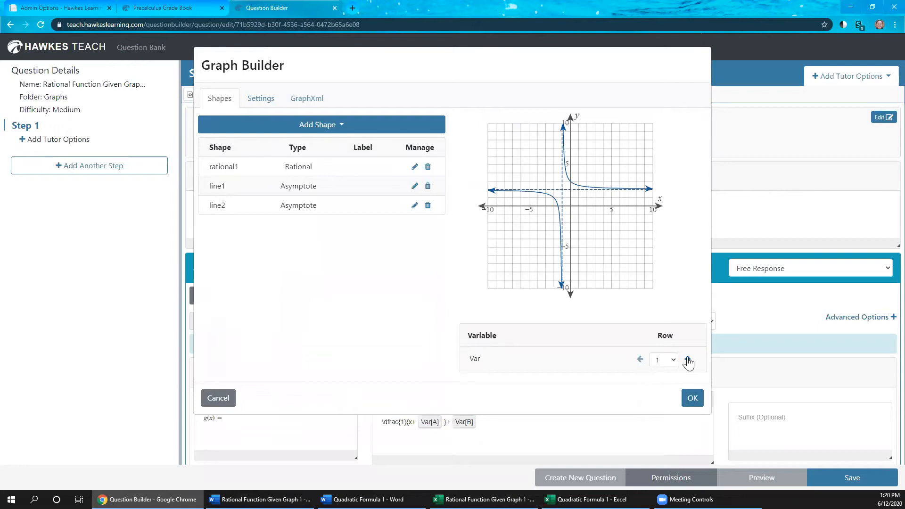
Check the curve and asymptotes in the graph preview for several variable rows, including 19 and 20
click(687, 358)
click(667, 360)
click(667, 350)
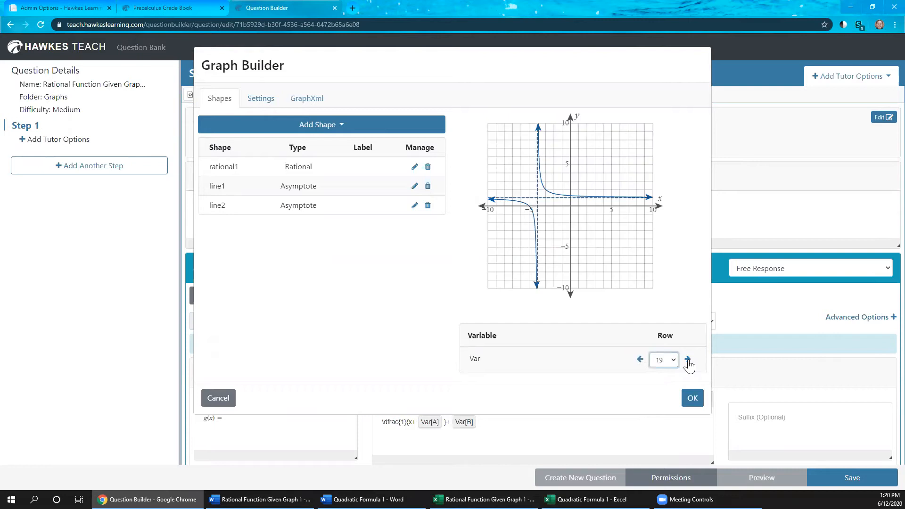
click(688, 360)
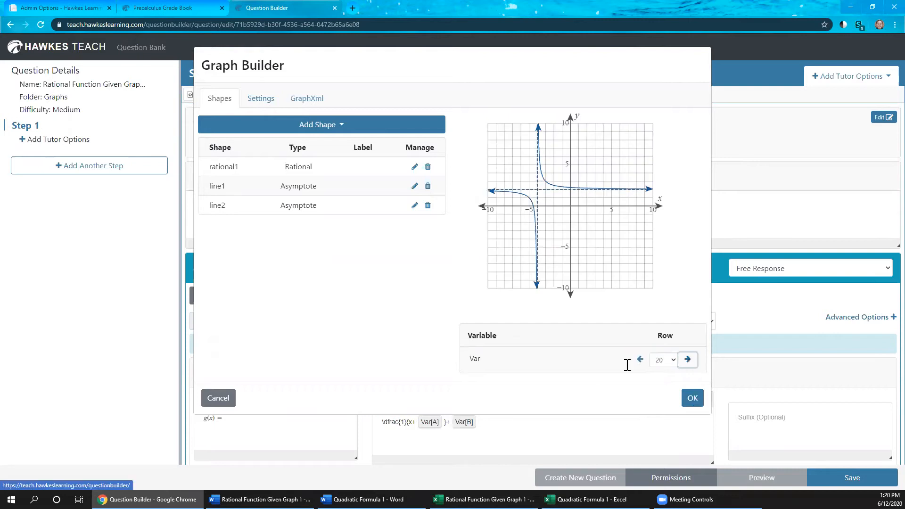
Accept the updated graph and question header, and save the question
click(692, 398)
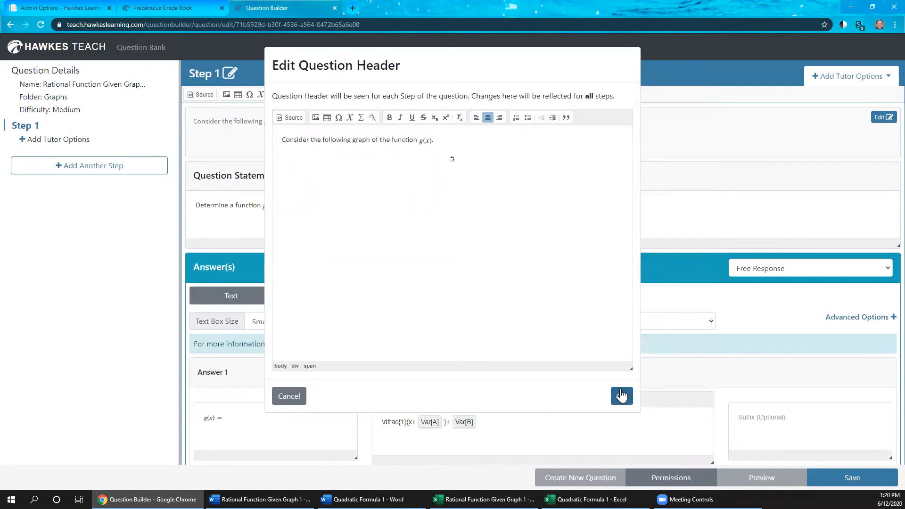
click(626, 403)
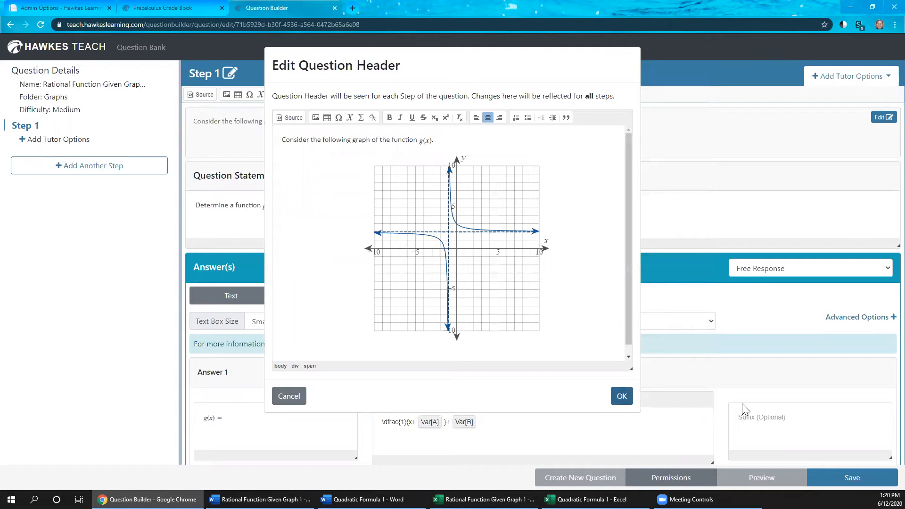
click(846, 480)
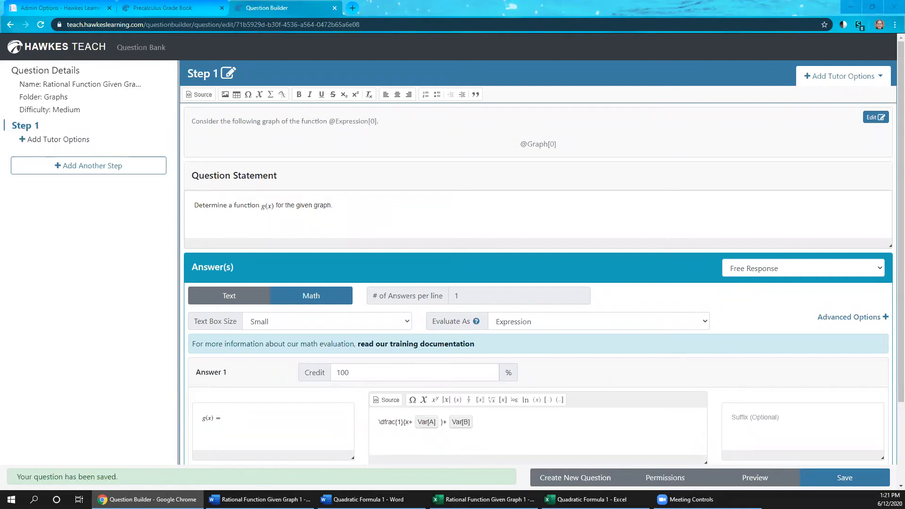
Add a Solution tutor option to Step 1 and begin its header with "You were asked to determine a function"
click(49, 142)
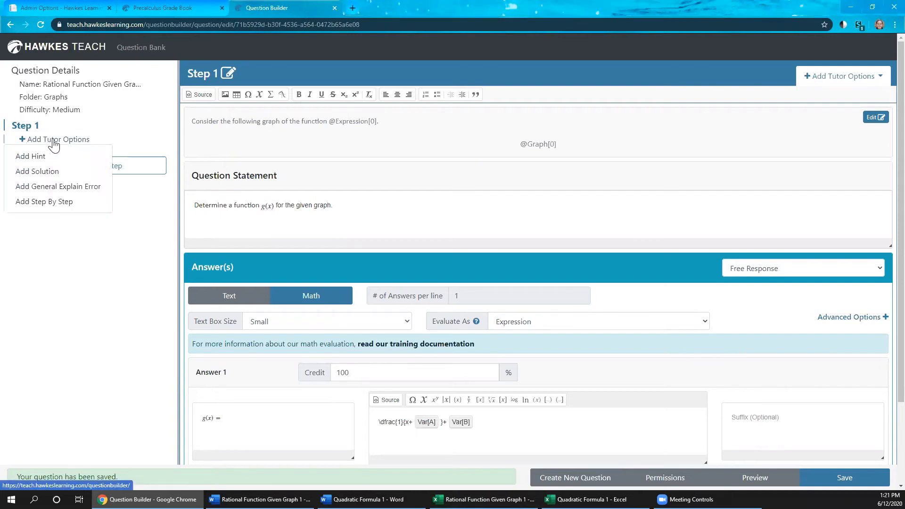
click(46, 174)
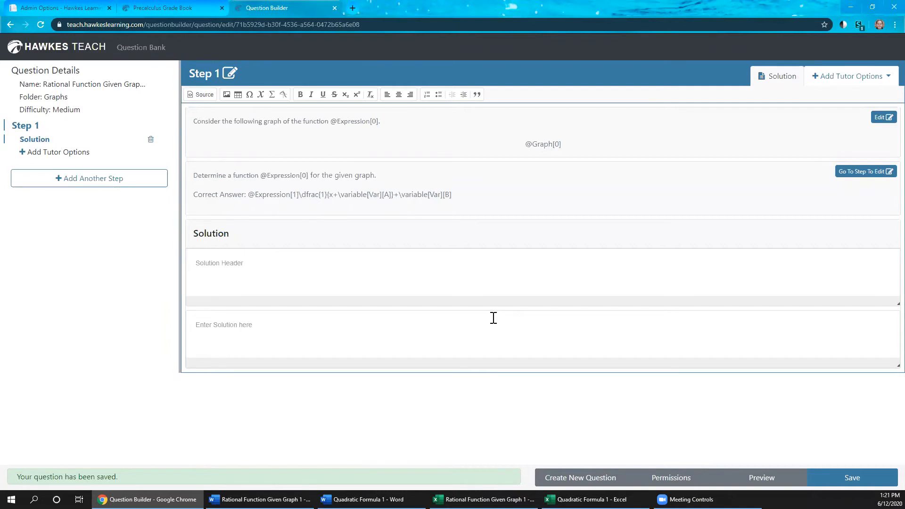
click(257, 269)
text(You)
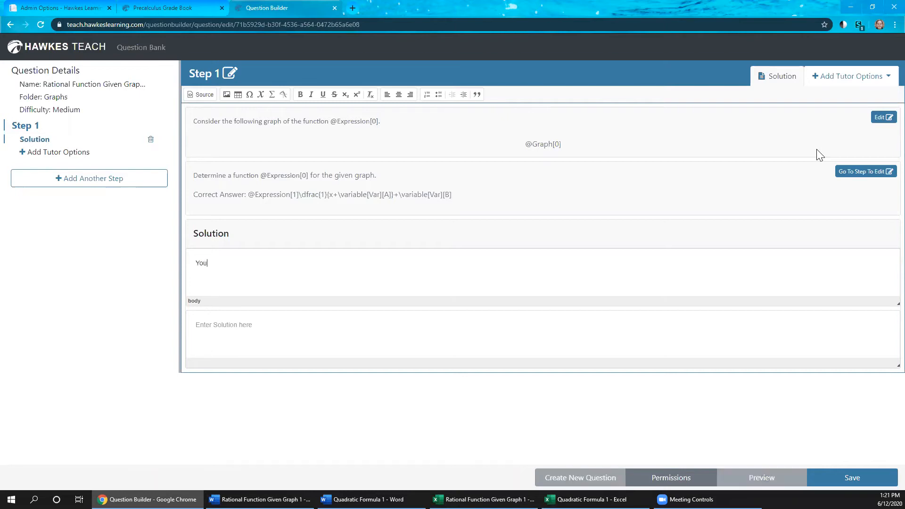
text( were asked to determine a function)
Copy "function g(x)" together with the graph from the question header, and close the header editor
click(877, 118)
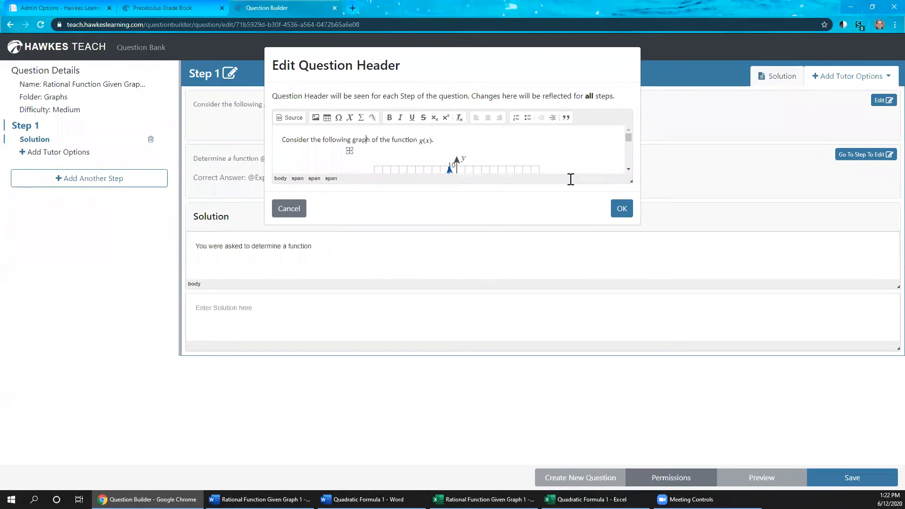
click(461, 175)
drag(460, 175, 391, 142)
key(ctrl+c)
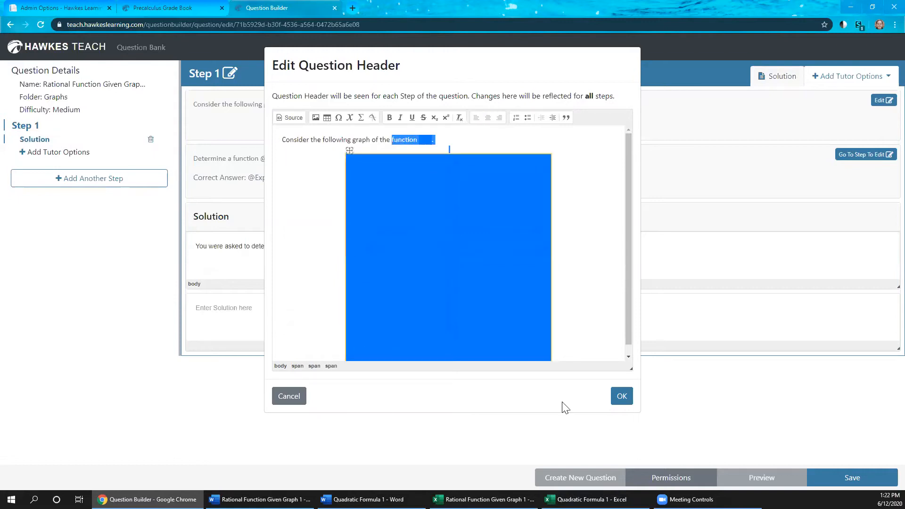
click(619, 396)
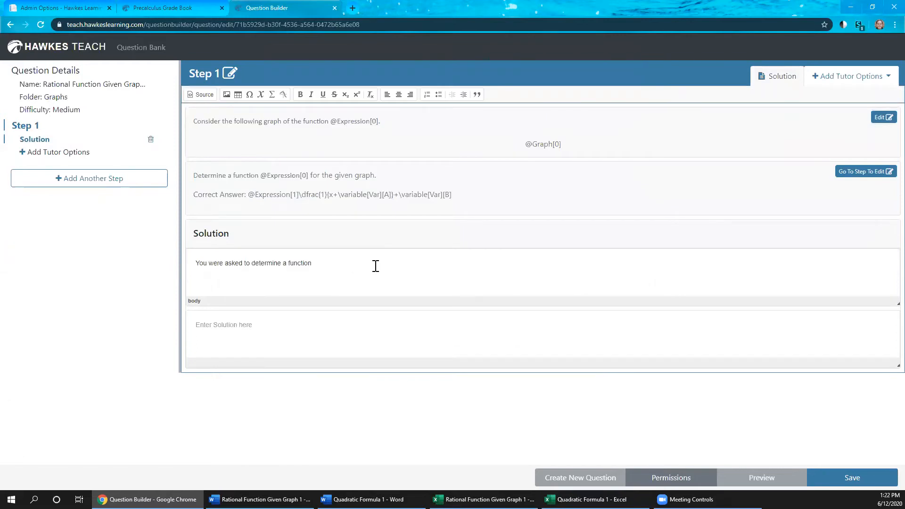
Paste the copied expression and graph at the end of the solution header sentence and remove the duplicated word "function"
key(ctrl+v)
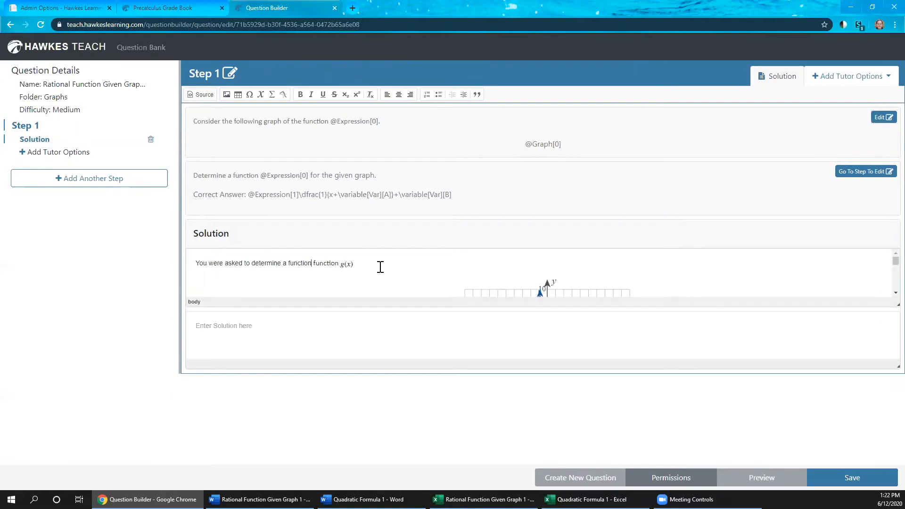
key(BackSpace)
key(BackSpace)
key(BackSpace)
key(BackSpace)
key(BackSpace)
key(BackSpace)
key(BackSpace)
key(BackSpace)
key(BackSpace)
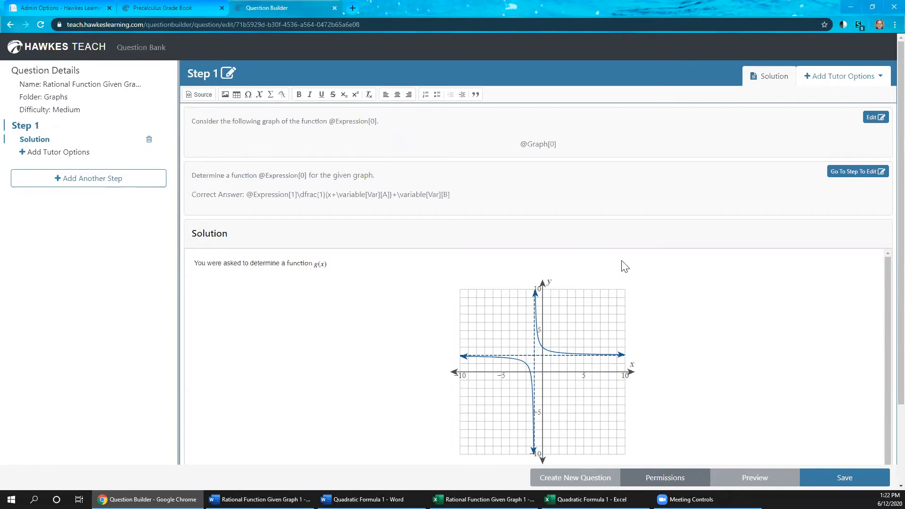
Complete the solution header sentence after g(x) with "for the given graph."
click(362, 266)
click(334, 262)
key(Right)
text(for the given)
key(BackSpace)
key(BackSpace)
key(BackSpace)
key(BackSpace)
key(BackSpace)
key(BackSpace)
text(given graph.)
scroll(410, 340, down, 3)
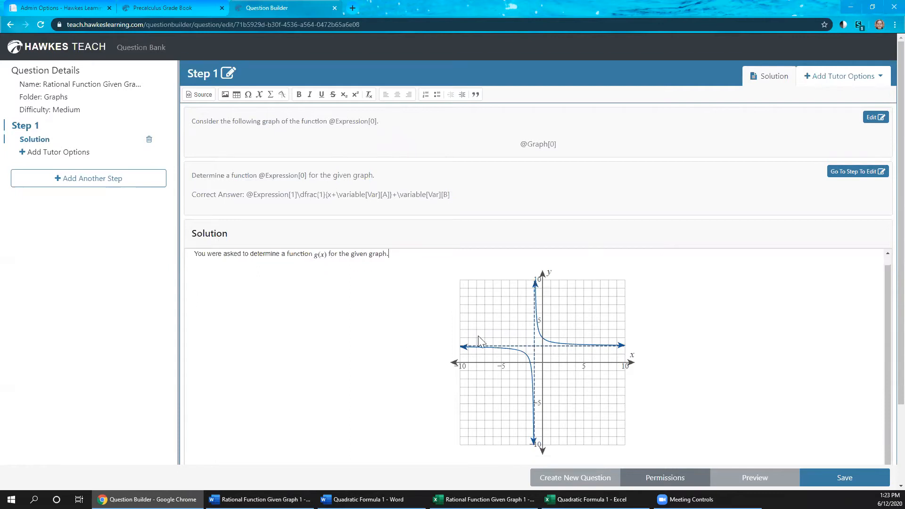
Enter the solution text describing f(x)=1/x shifted A units left and B units upward, ending "the function for this graph is.", and save the question
click(254, 422)
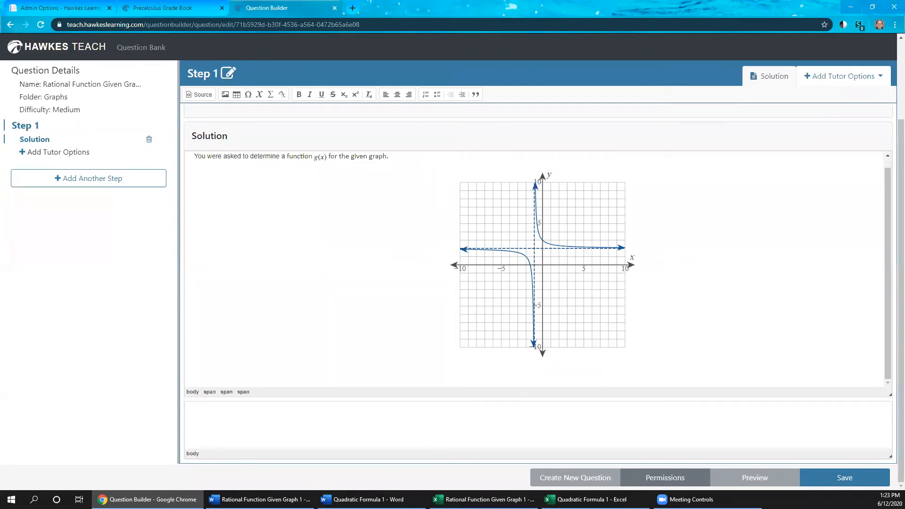
click(845, 479)
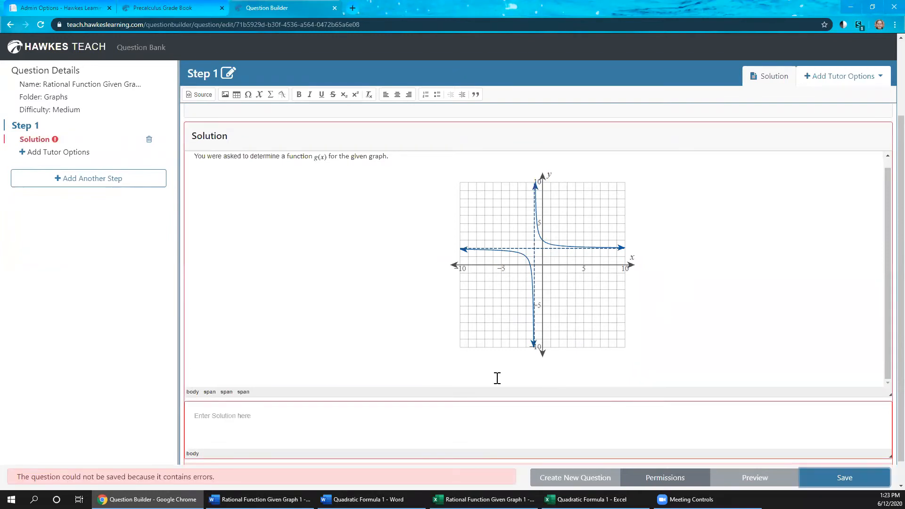
click(255, 416)
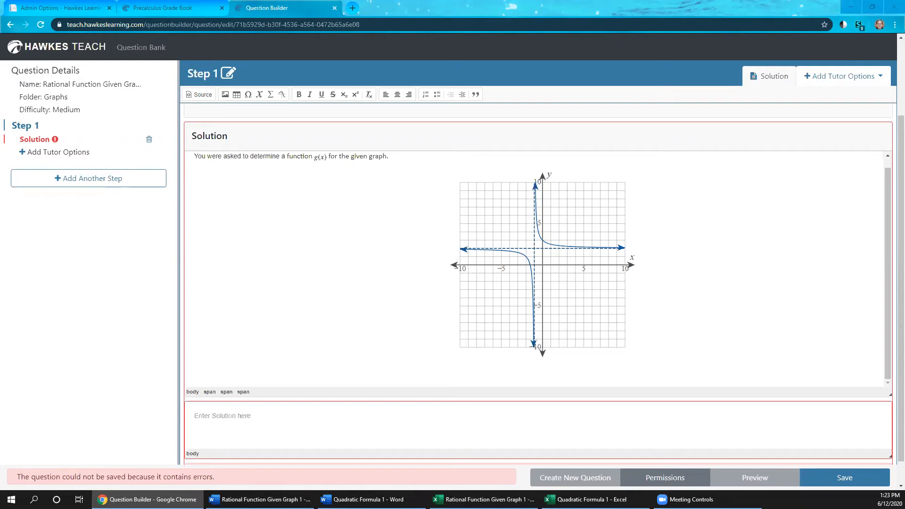
click(247, 418)
text(The given graph has the same shape as the basic function f(x)=1/x, but it has been shifted A units left and B units upward. Based on the theorems about horizontal and vertical shifting, the function for this graph is)
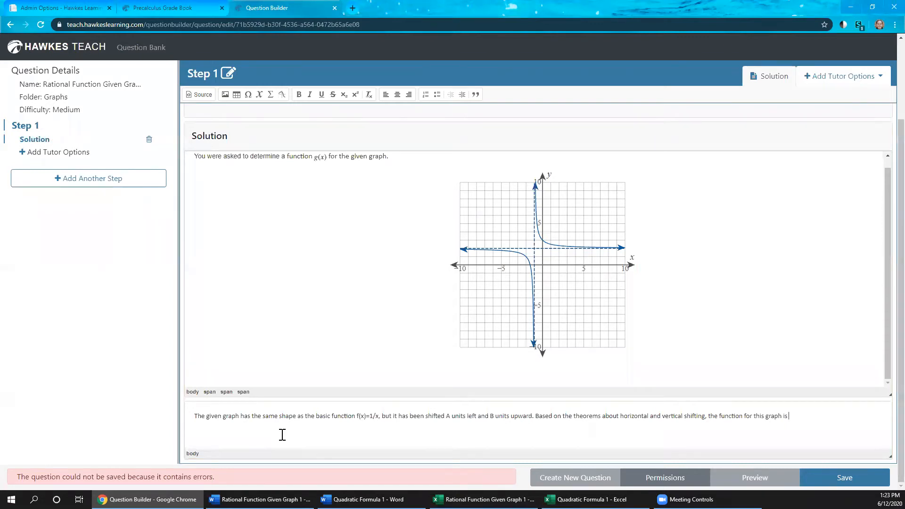
key(BackSpace)
click(834, 478)
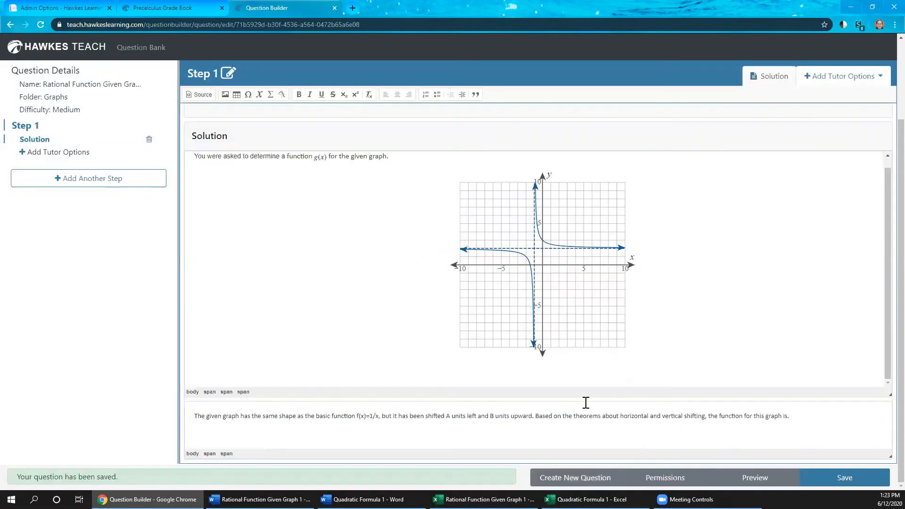
Replace the plain text f(x)=1/x in the solution paragraph with a formatted expression showing 1 over x as a fraction
click(357, 416)
click(369, 416)
drag(379, 416, 357, 416)
click(271, 95)
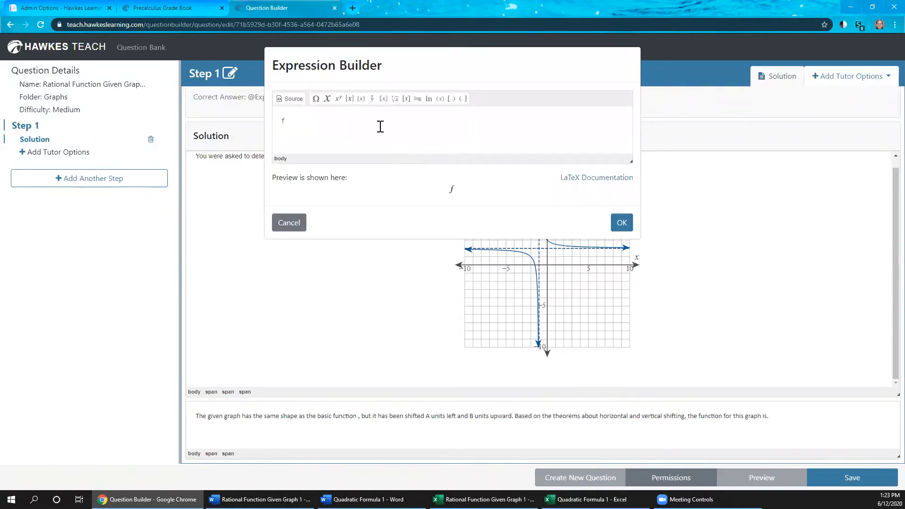
click(443, 99)
text(x \right)
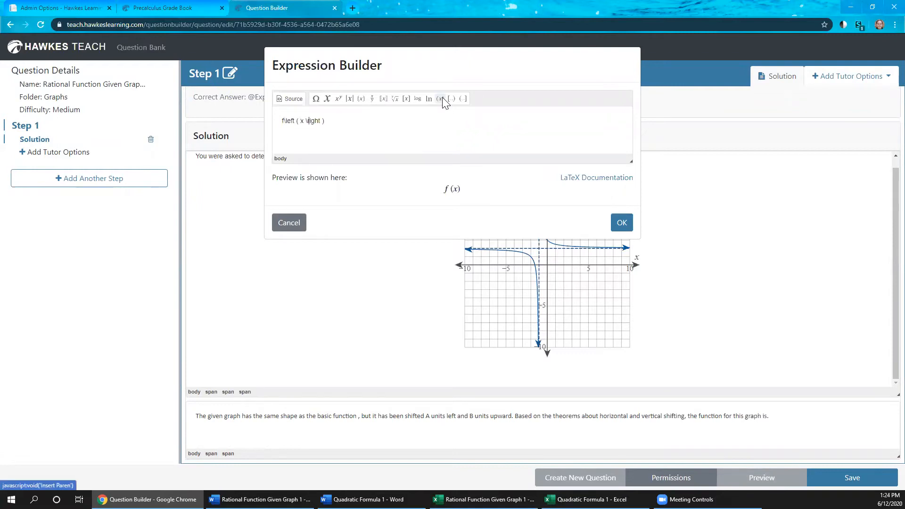
text(=)
click(371, 99)
text(1}{)
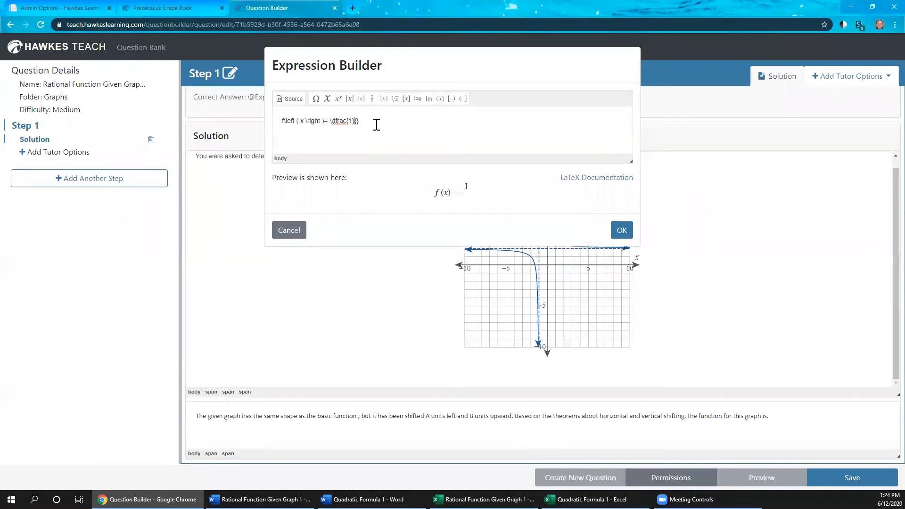
text(x)
click(621, 230)
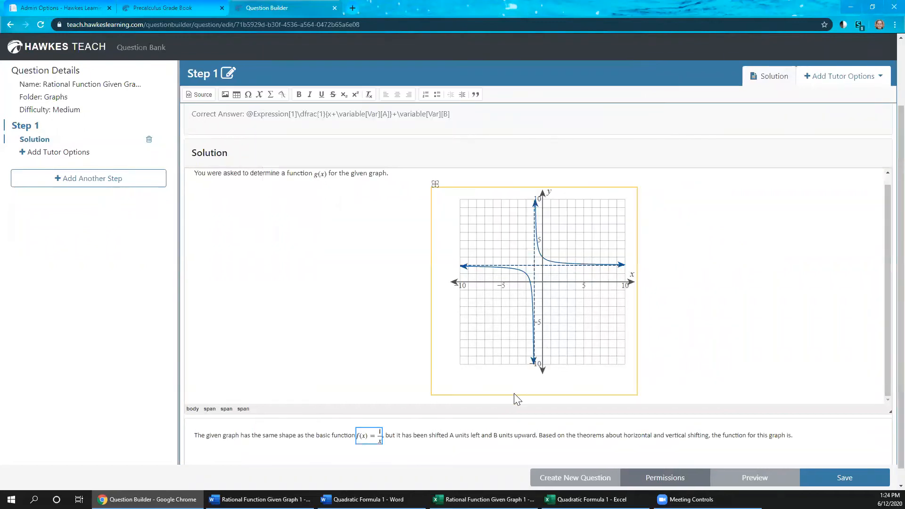
Replace the letter A before "units left" in the solution paragraph with an expression containing variable Var, column A
scroll(460, 417, down, 1)
click(454, 419)
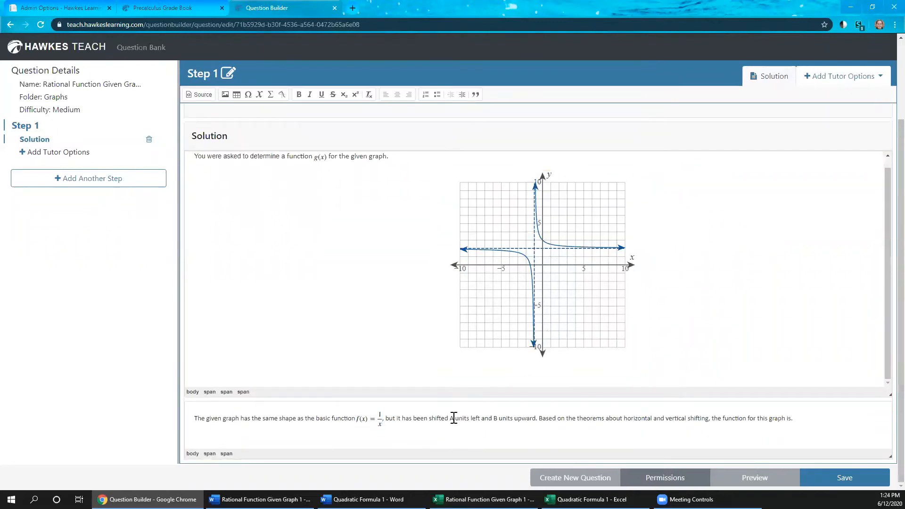
double_click(452, 419)
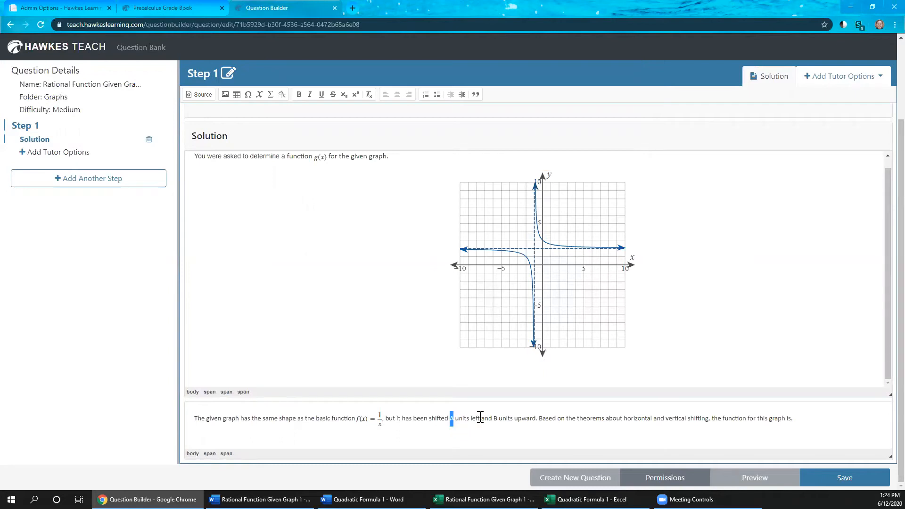
click(272, 95)
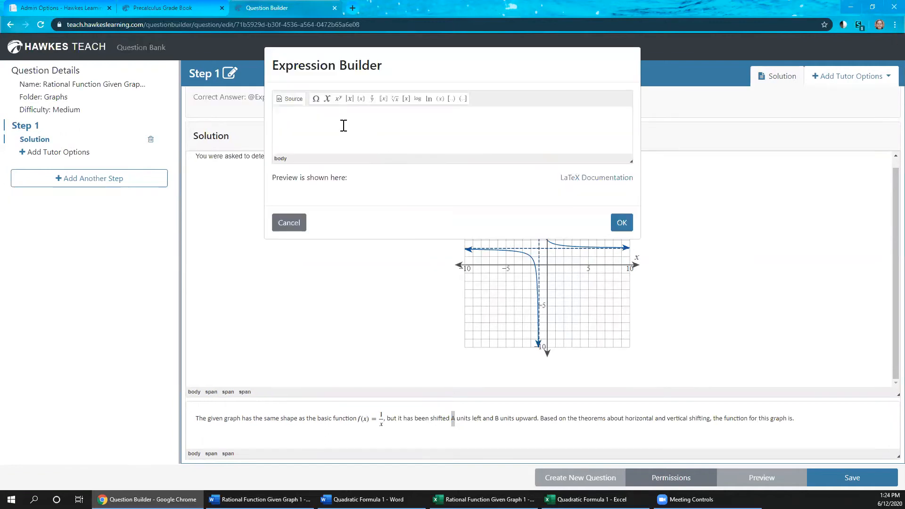
click(328, 99)
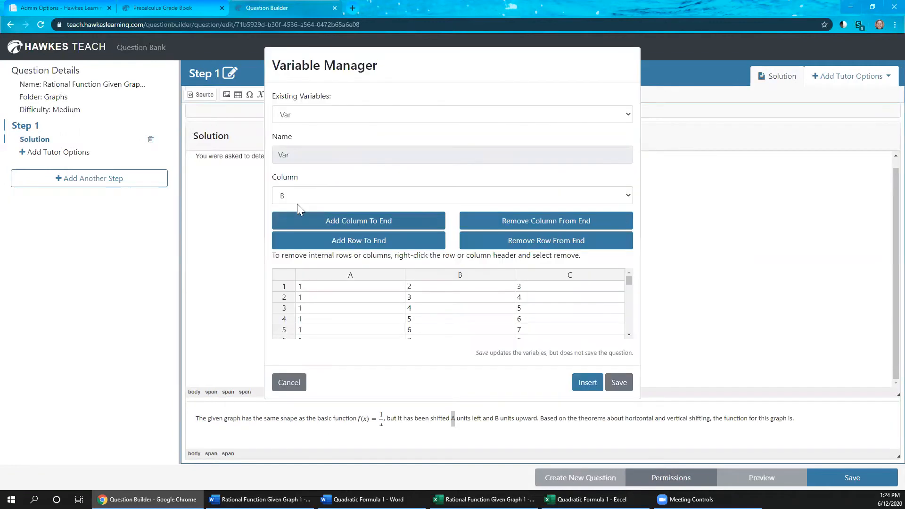
click(298, 197)
click(296, 211)
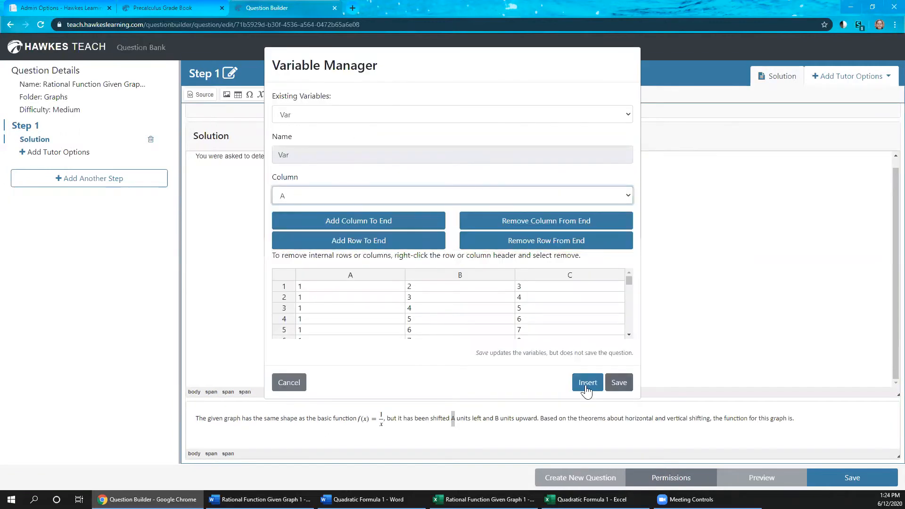
click(587, 382)
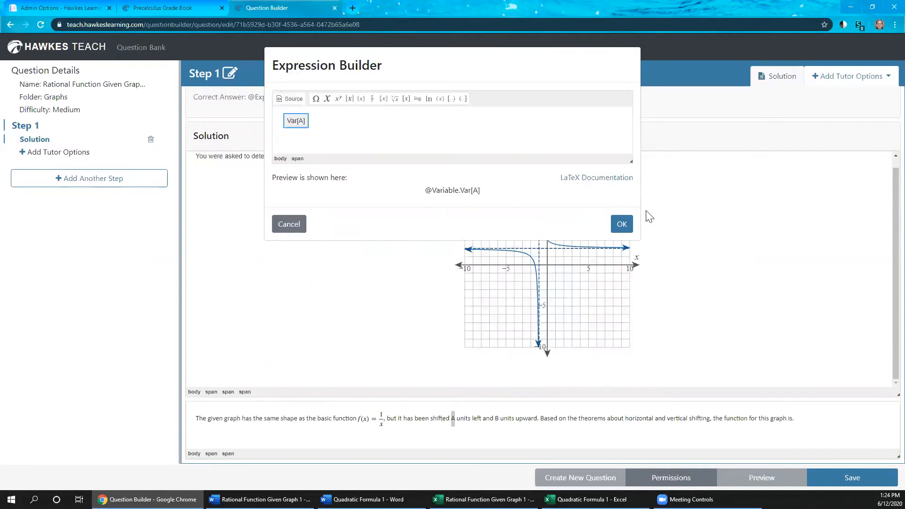
click(621, 227)
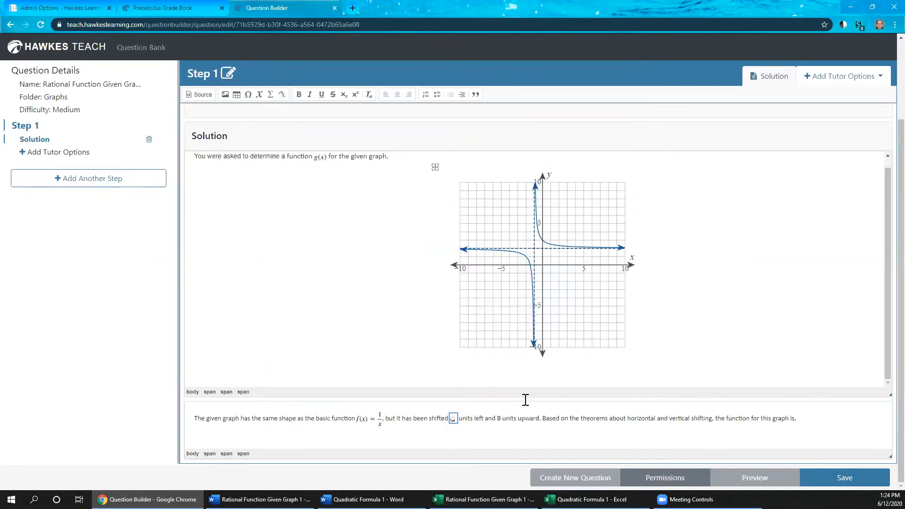
Replace the letter B before "units upward" in the solution paragraph with an expression containing variable Var, column B
click(519, 418)
double_click(541, 418)
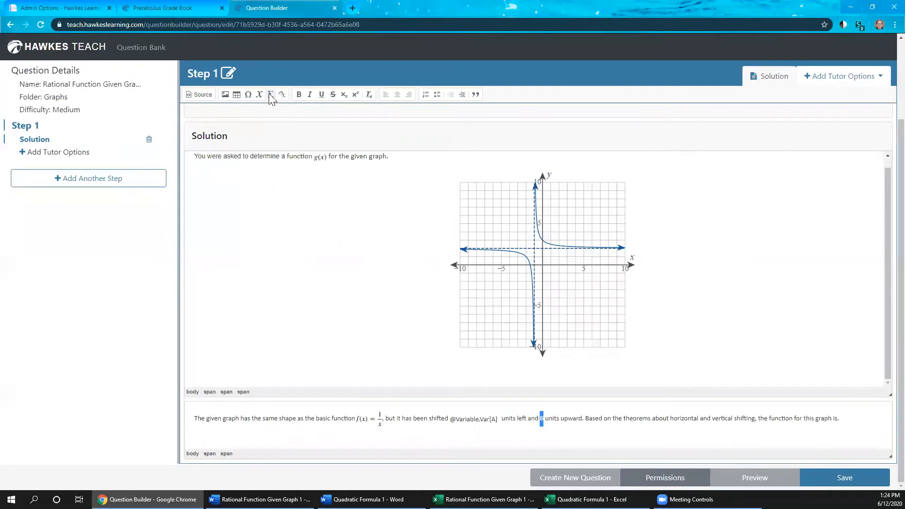
click(330, 101)
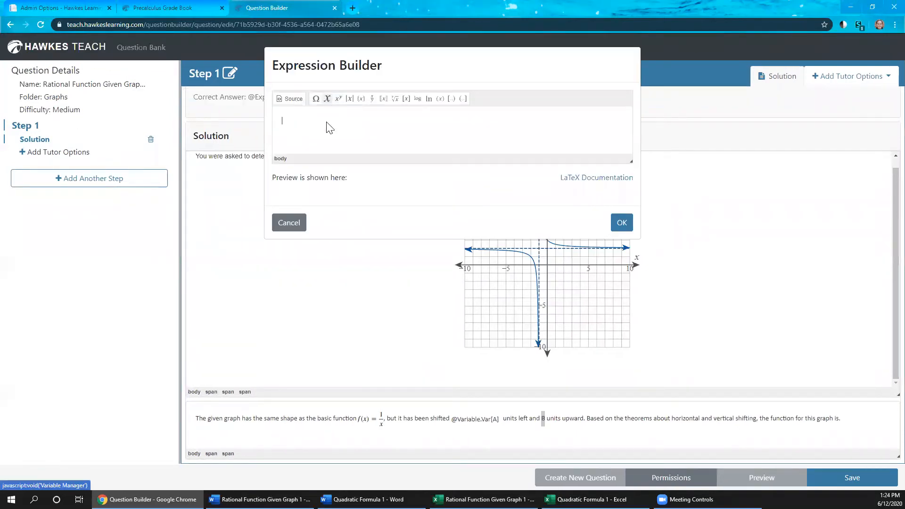
click(304, 201)
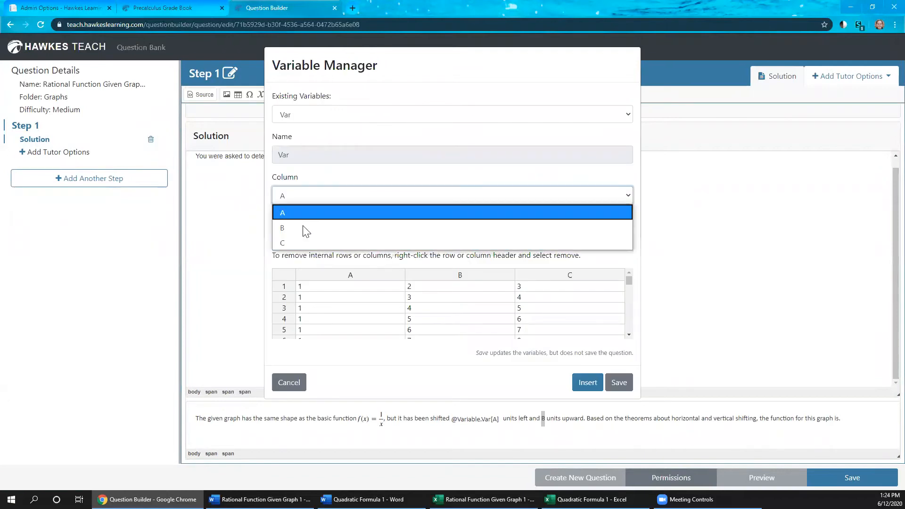
click(438, 229)
click(587, 382)
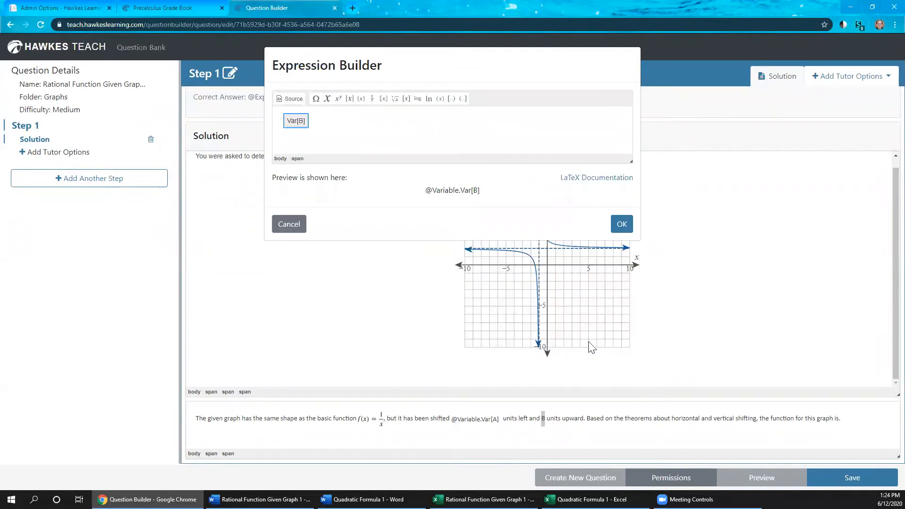
click(621, 229)
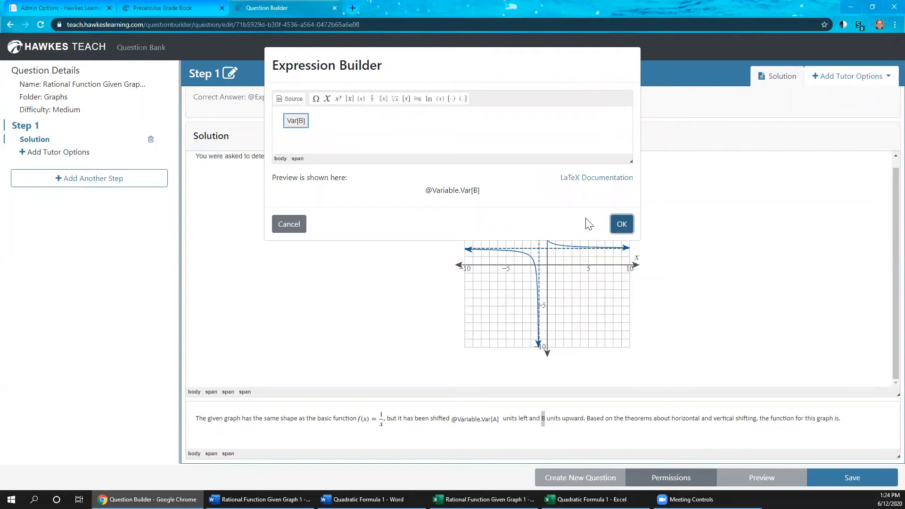
Remove the period after "the function for this graph is" at the end of the solution paragraph
click(620, 419)
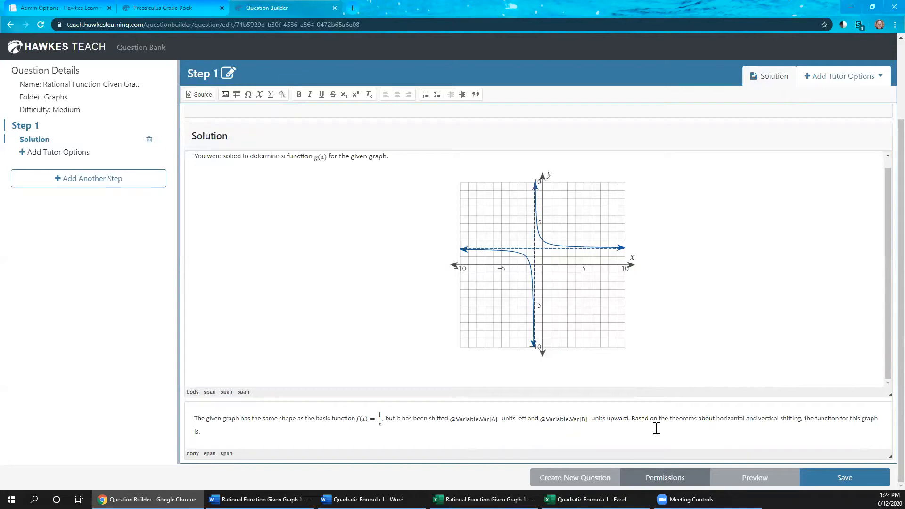
click(199, 432)
key(BackSpace)
key(Return)
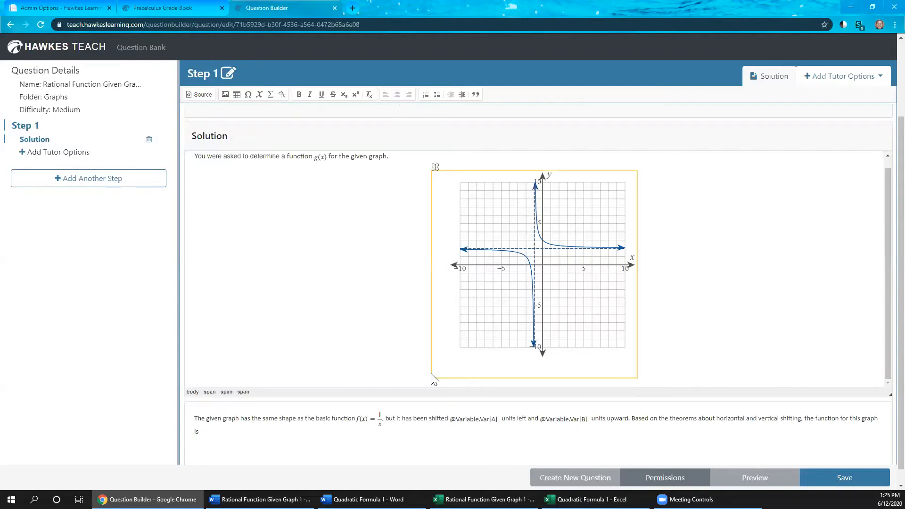
scroll(415, 386, down, 1)
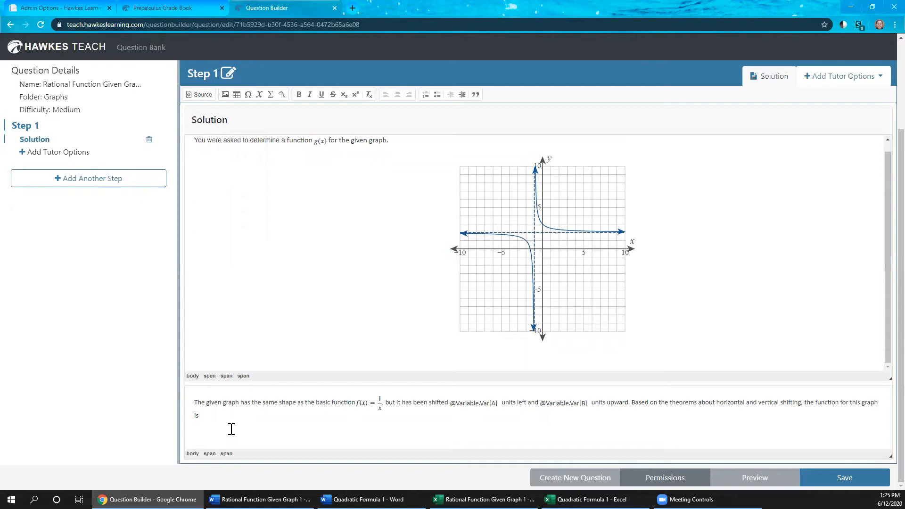
scroll(290, 384, up, 1)
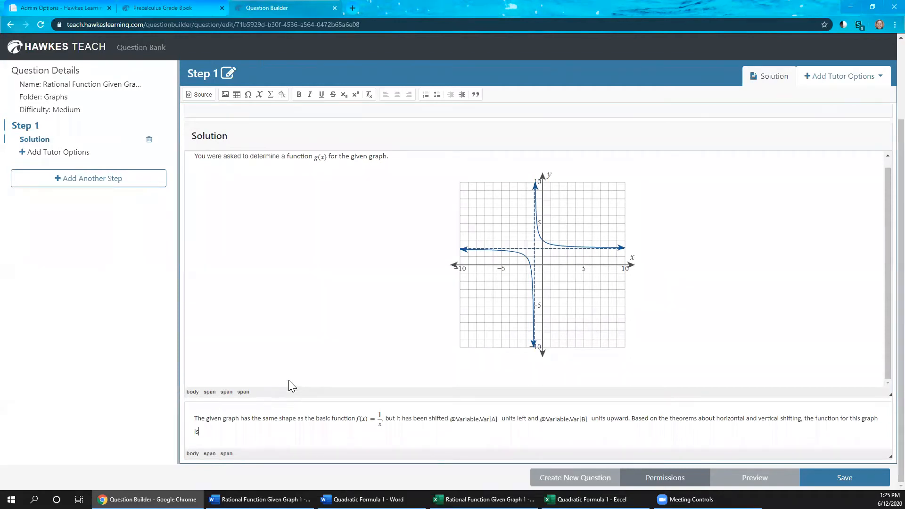
Compare the formatting of the solution's explanation with its introductory text, including the explanation's HTML source
click(242, 419)
click(203, 95)
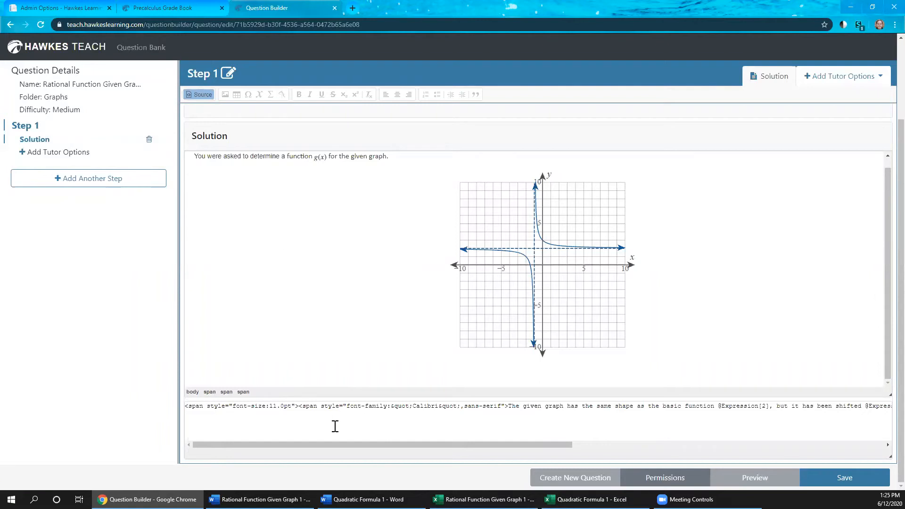
click(203, 95)
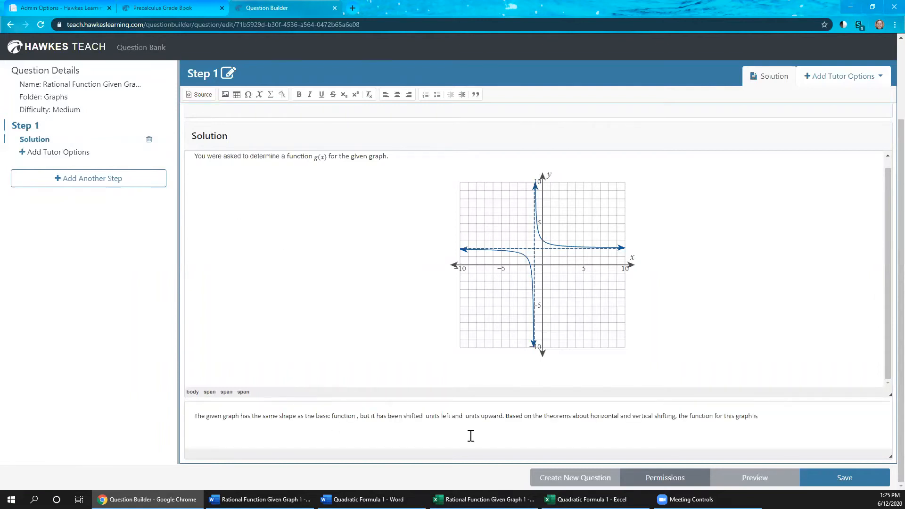
scroll(379, 318, up, 1)
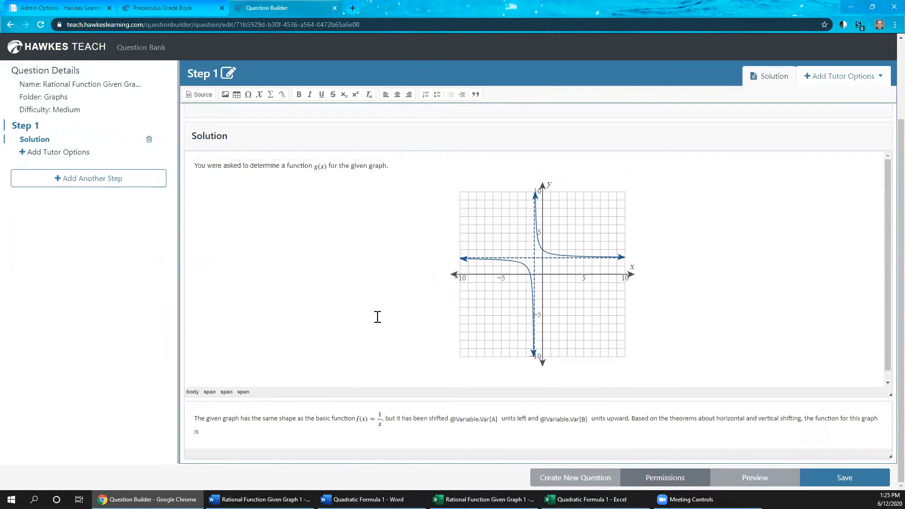
scroll(347, 270, up, 2)
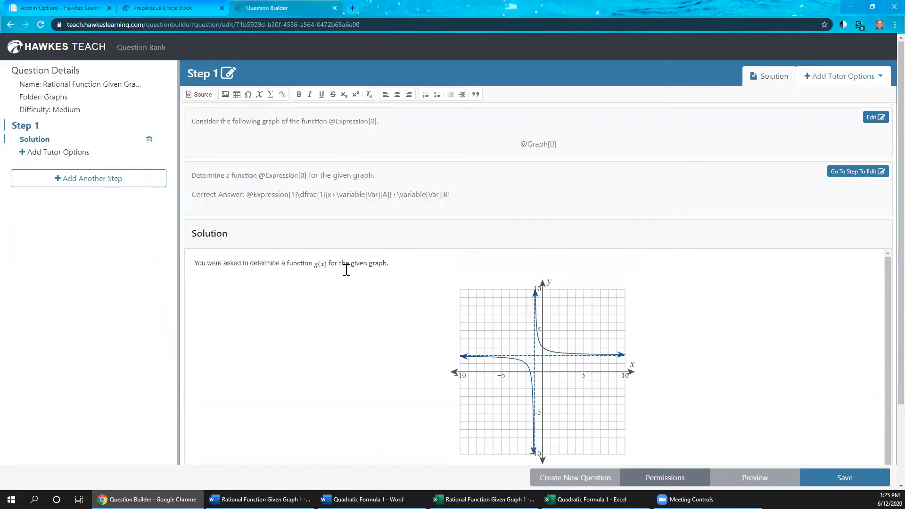
scroll(347, 269, down, 1)
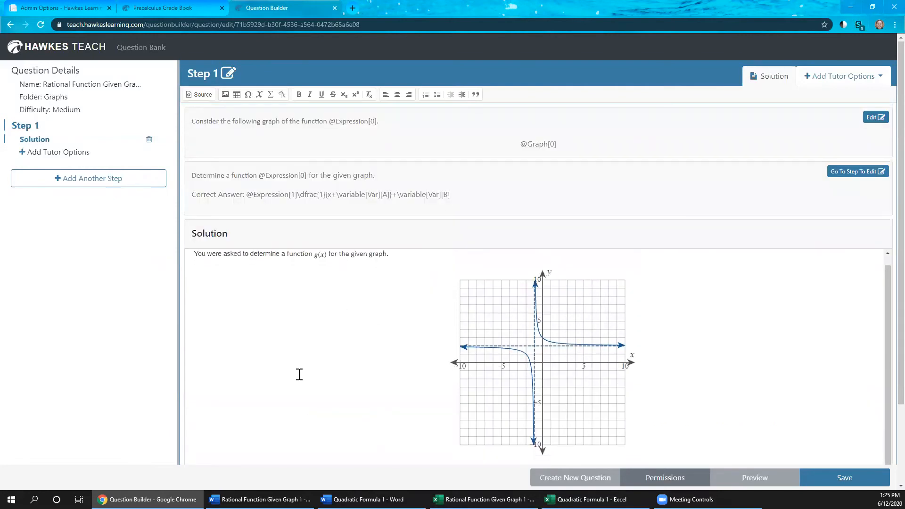
scroll(302, 396, down, 2)
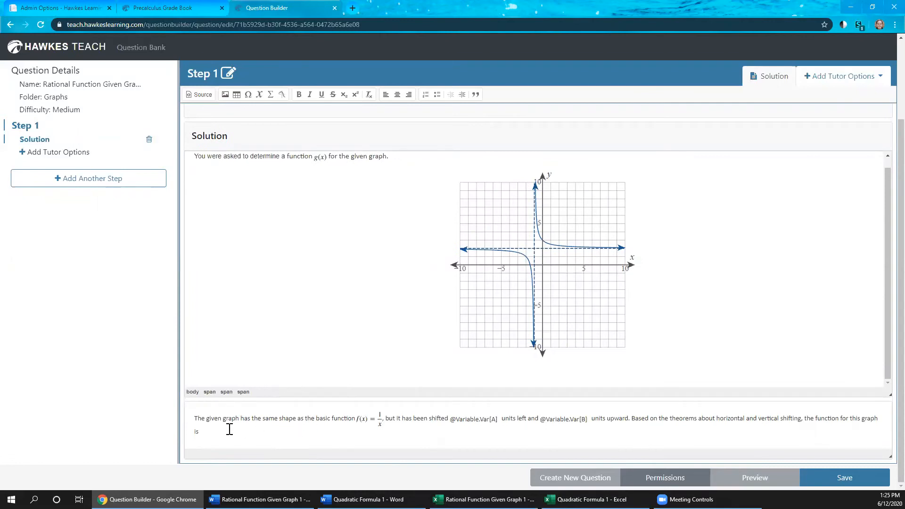
Remove the opening and closing span font tags around the solution explanation in its HTML source
click(195, 419)
click(208, 96)
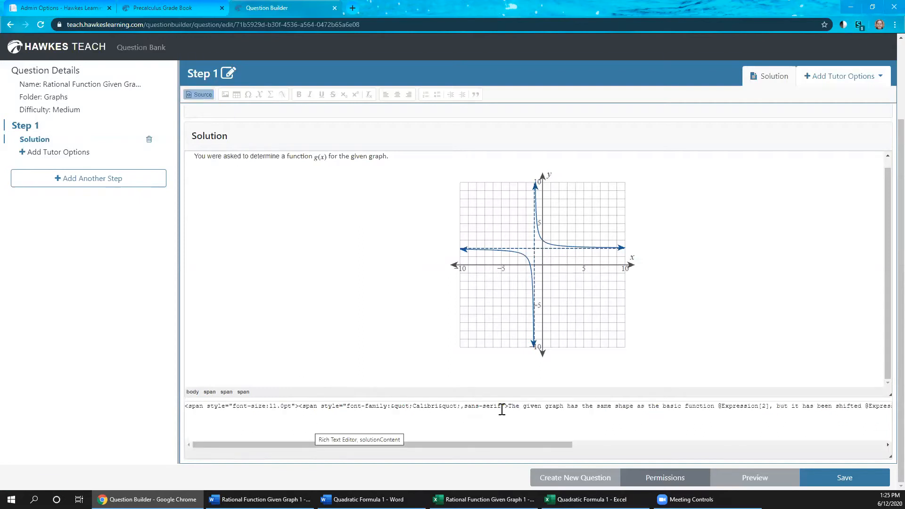
drag(510, 407, 174, 411)
key(BackSpace)
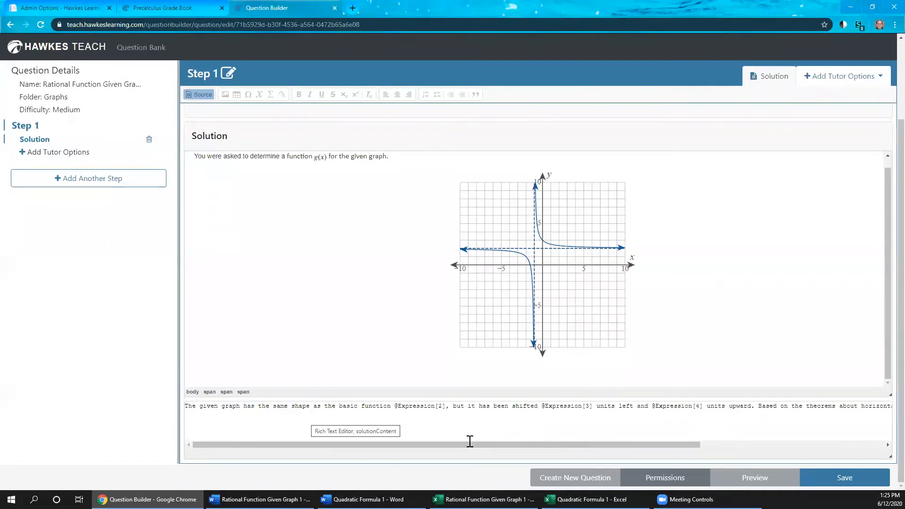
drag(466, 444, 752, 429)
drag(840, 406, 885, 419)
key(Delete)
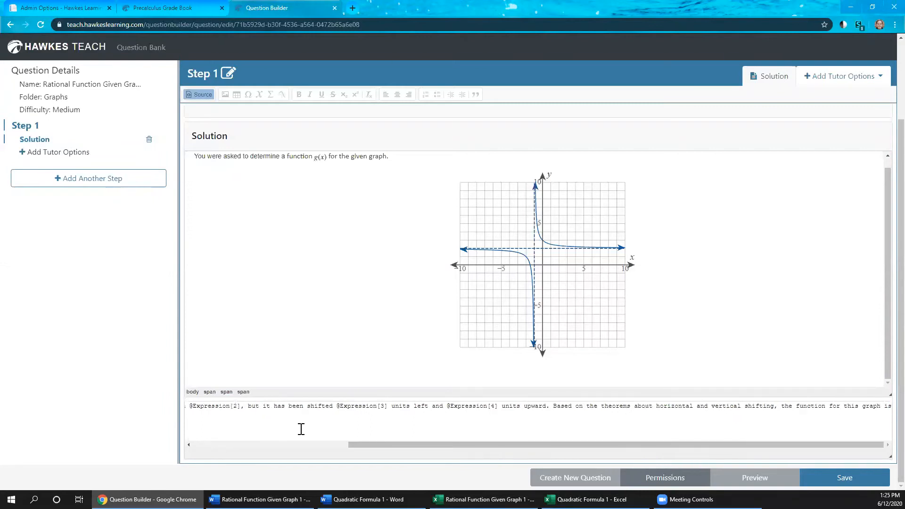
click(203, 94)
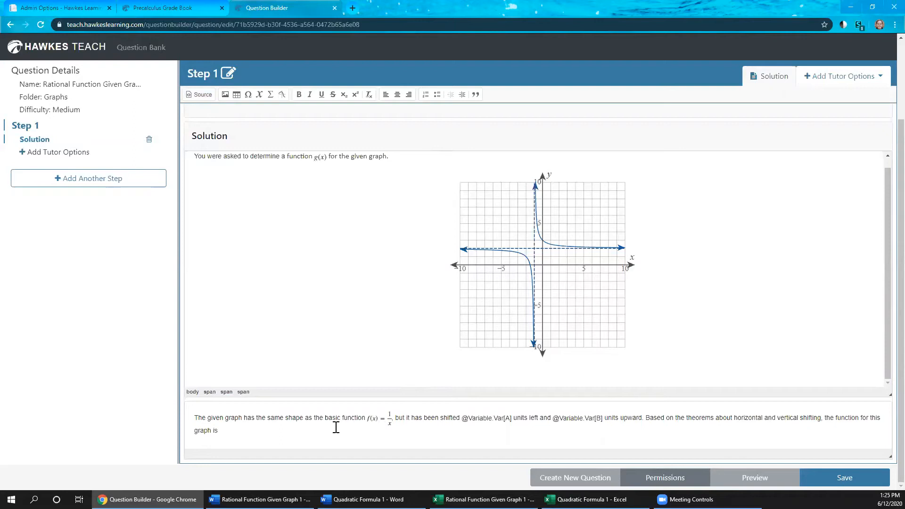
Add a centred blank line below the solution explanation ending in "the function for this graph is"
click(246, 431)
key(Return)
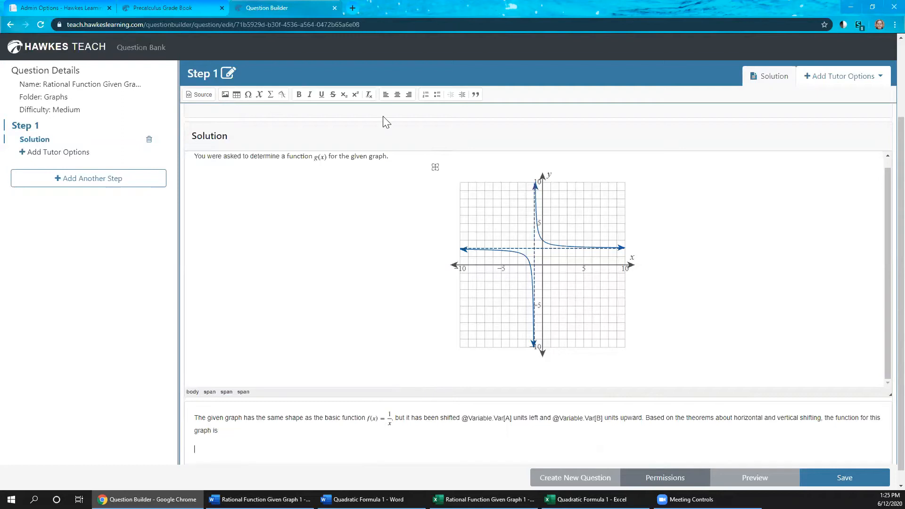
click(397, 95)
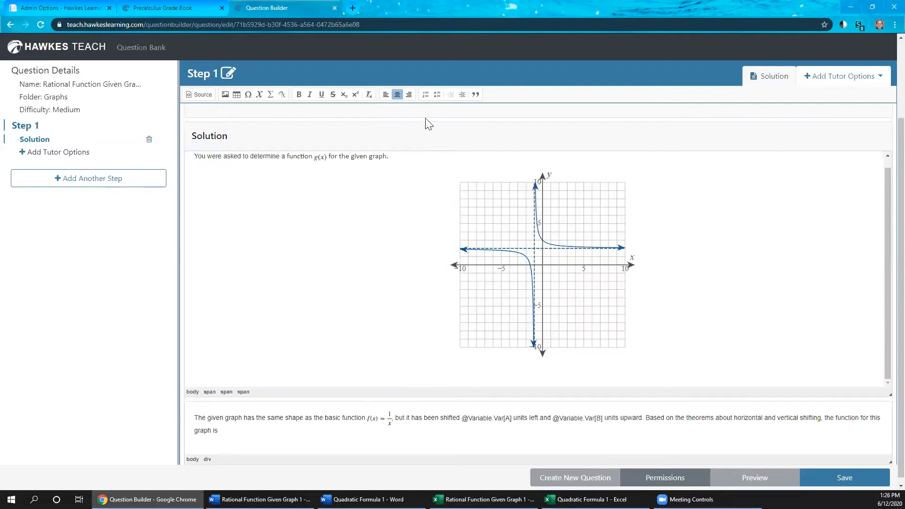
Copy the Answer 1 expression \dfrac{1}{x+Var[A]}+Var[B] from Step 1 and return to the solution
click(271, 94)
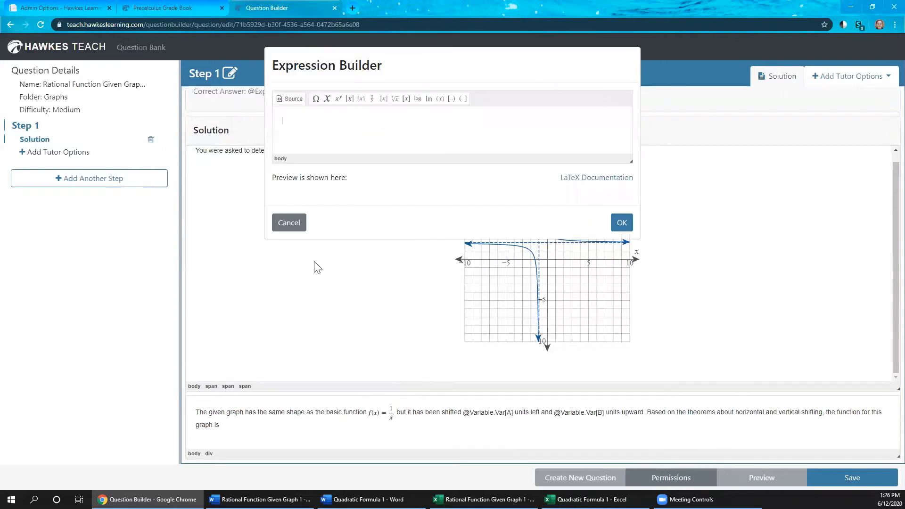
click(286, 224)
click(33, 126)
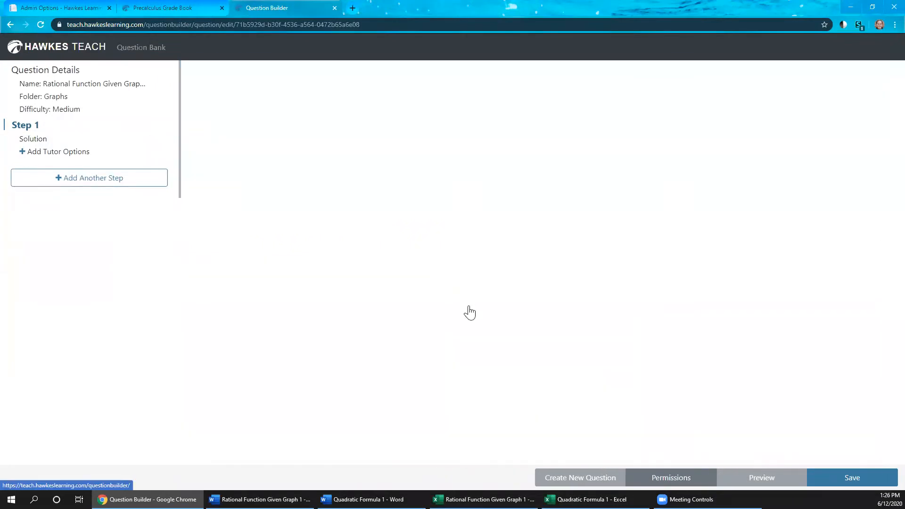
scroll(493, 327, down, 3)
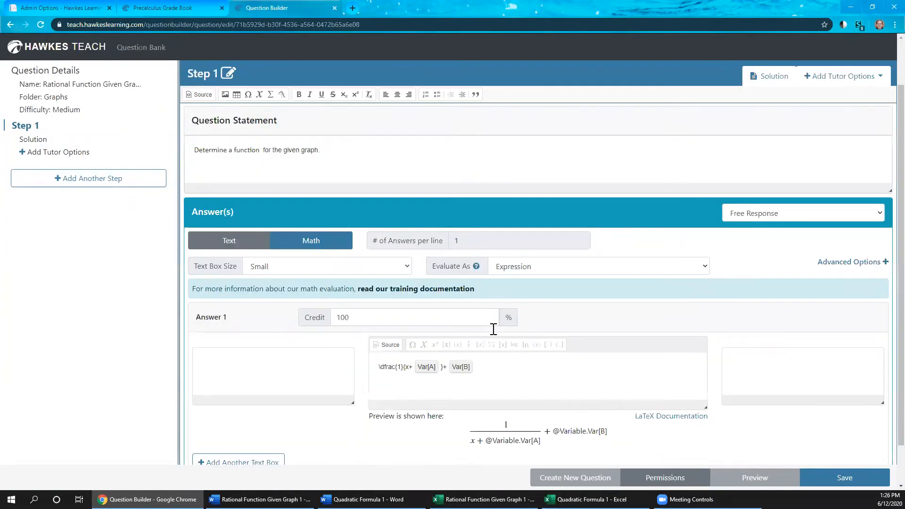
drag(506, 321, 360, 324)
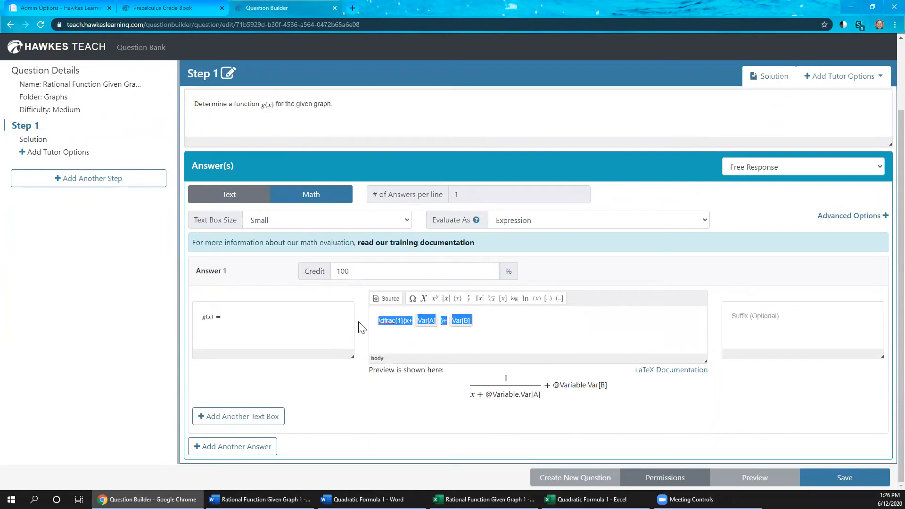
click(33, 139)
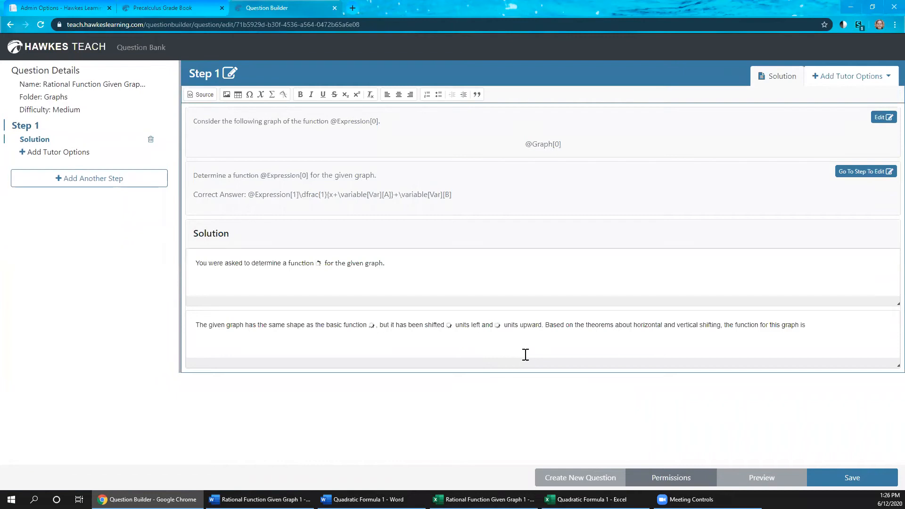
Insert the expression g(x) = \dfrac{1}{x+Var[A]}+Var[B] on the centred line below the solution explanation
click(521, 353)
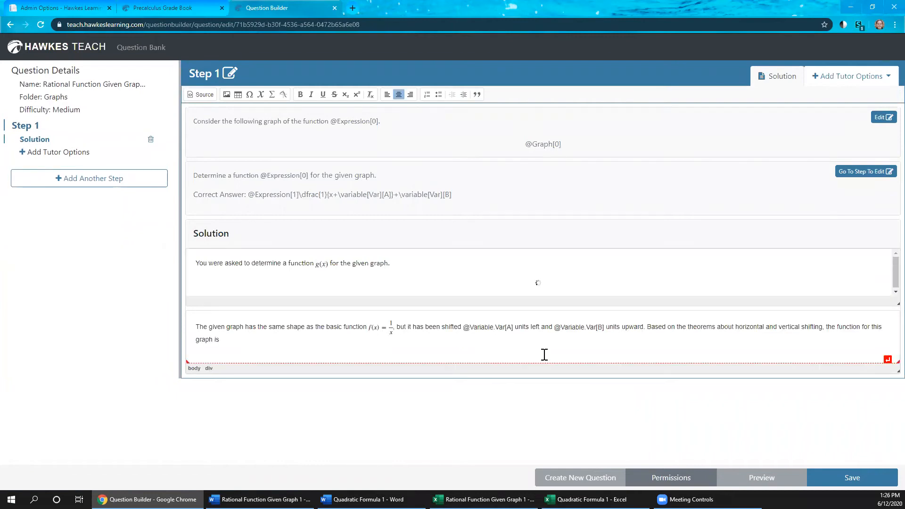
key(BackSpace)
click(558, 352)
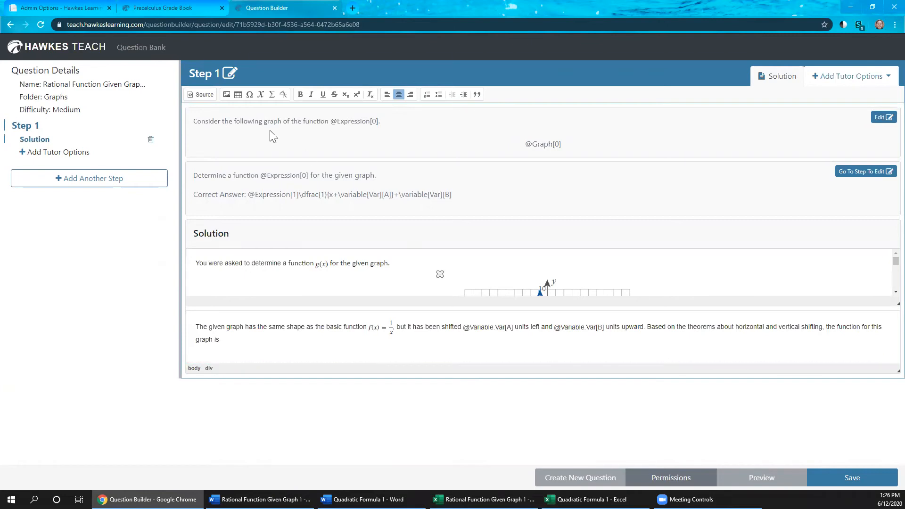
click(273, 95)
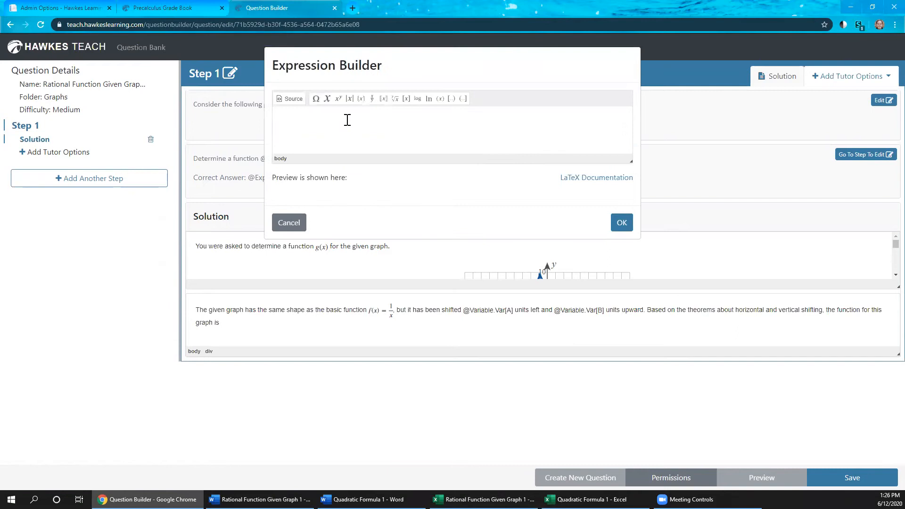
text(g)
click(437, 98)
text(x\right)
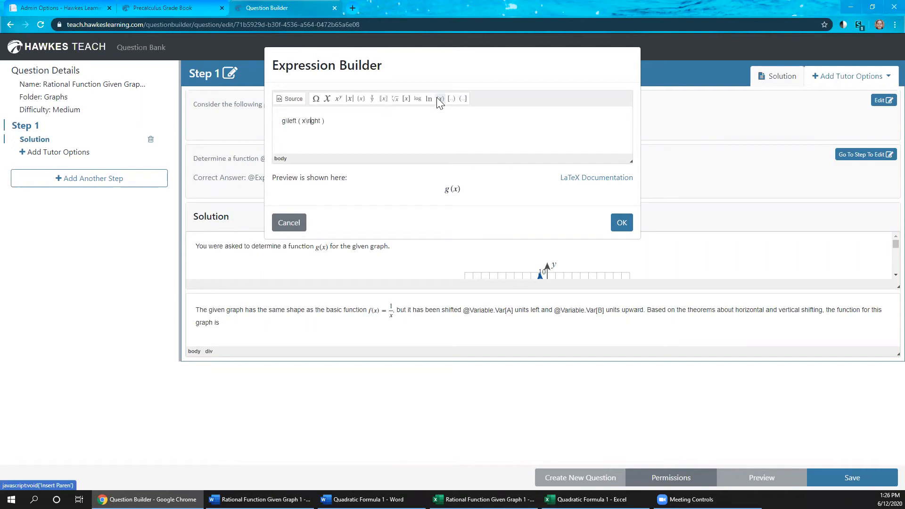
text(=)
text(\dfrac{1}{x+ Var[A] }+ Var[B])
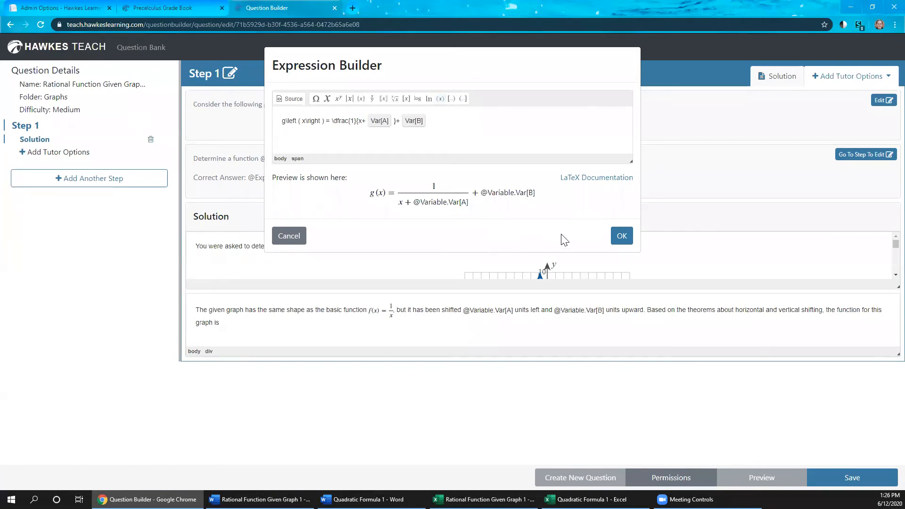
click(622, 237)
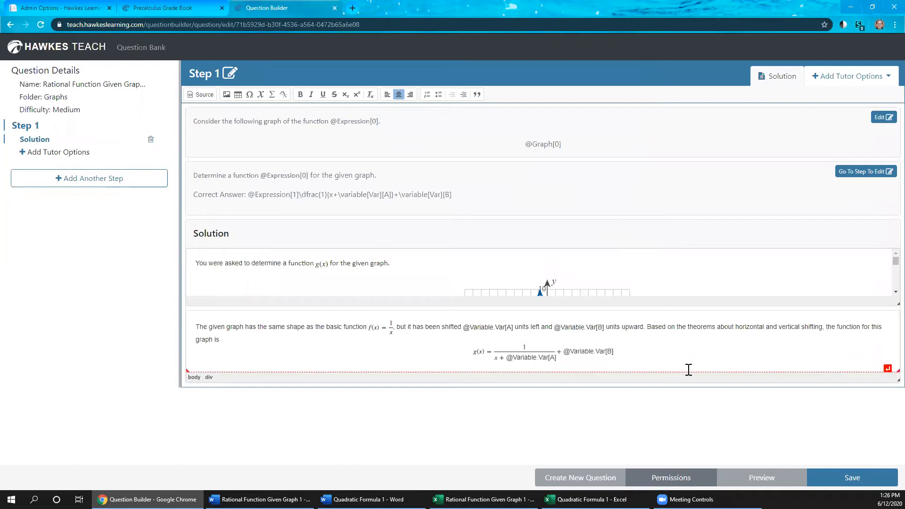
Add a period after the centred g(x) equation and save the question
click(858, 482)
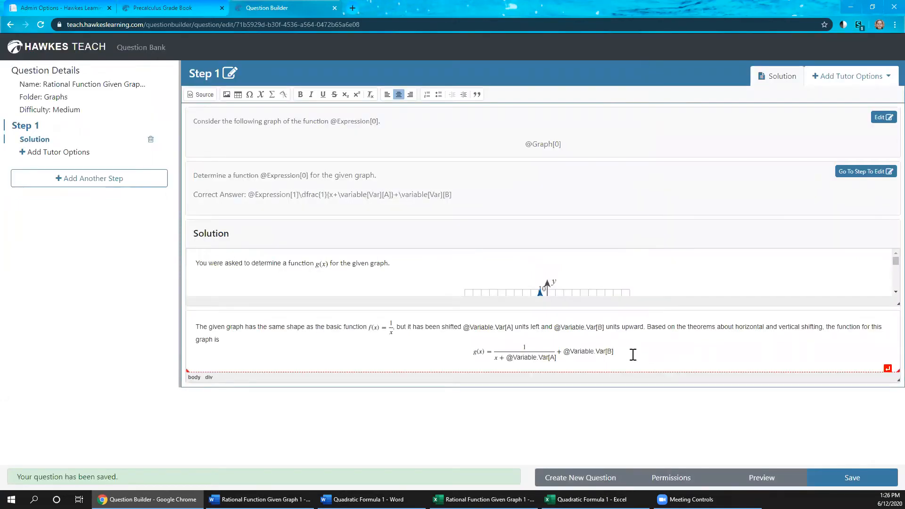
click(633, 355)
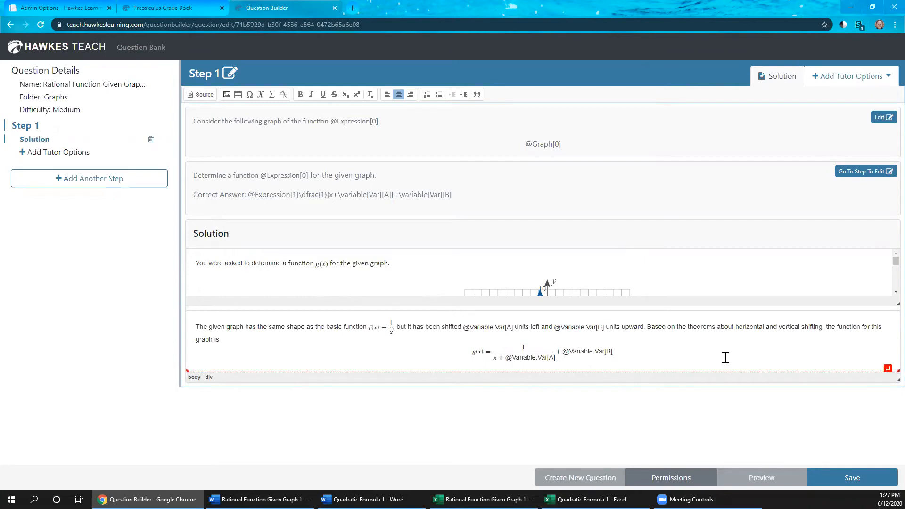
click(829, 480)
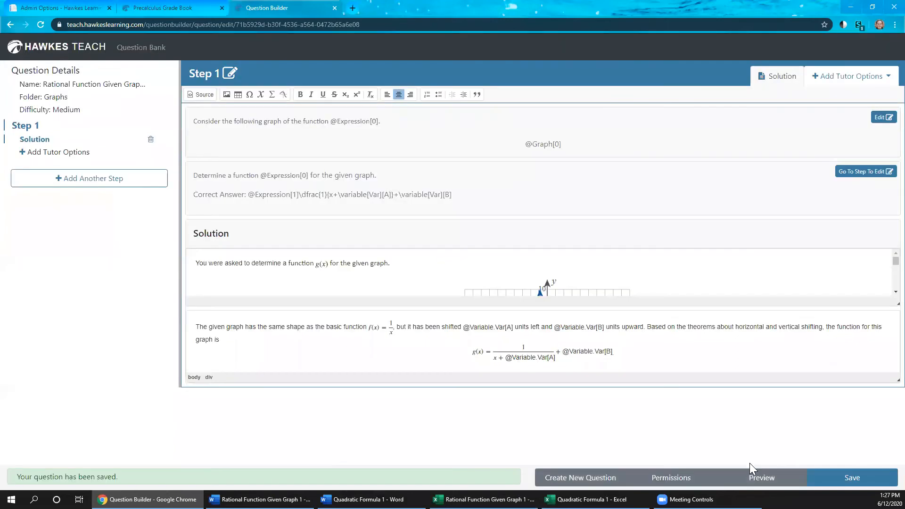
Preview the question, check the rendered solution with its graph and final equation, and close the preview
click(760, 478)
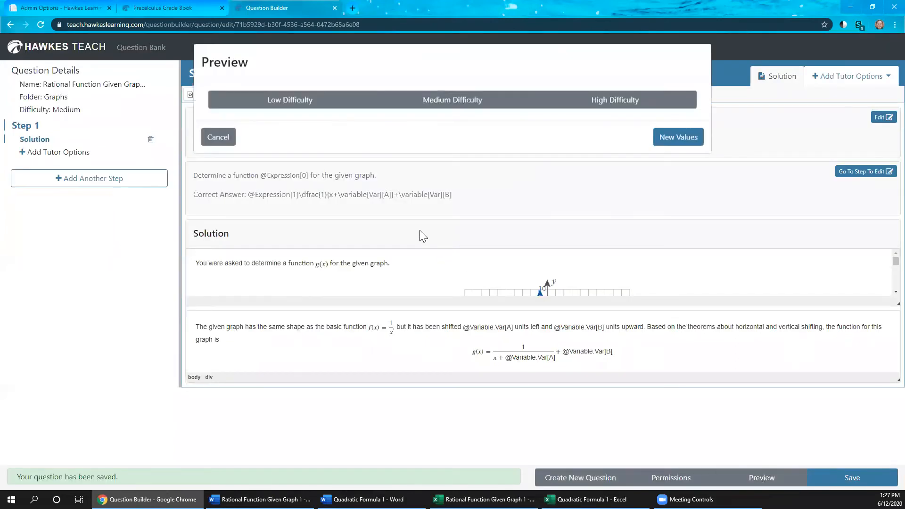
scroll(430, 233, down, 9)
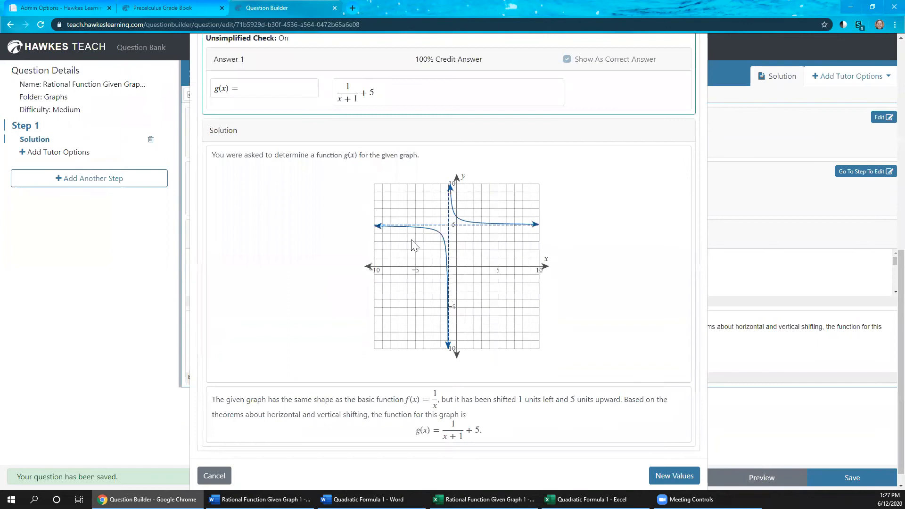
scroll(259, 295, down, 1)
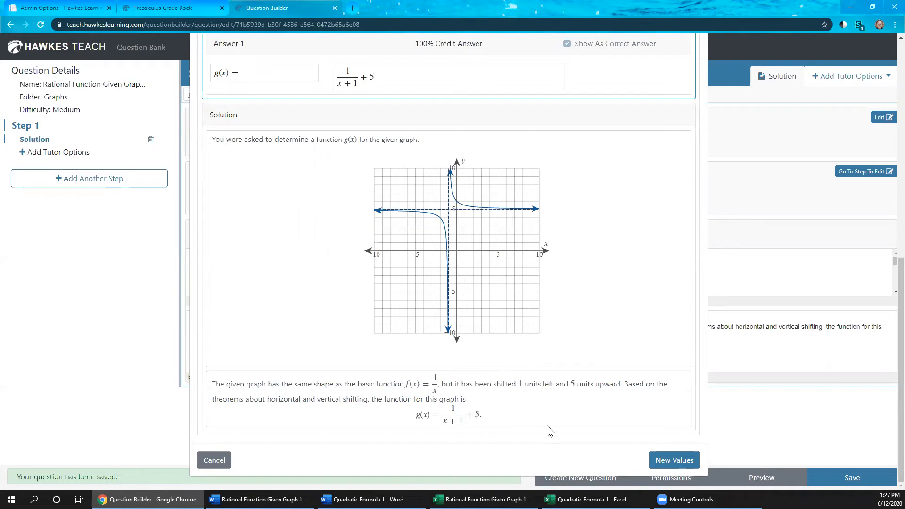
click(218, 463)
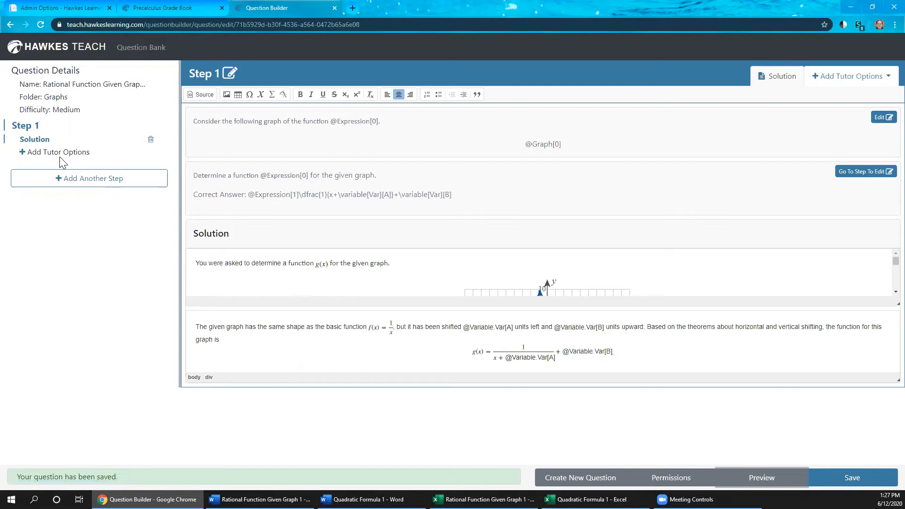
Add a General Explain Error tutor option to Step 1
click(47, 153)
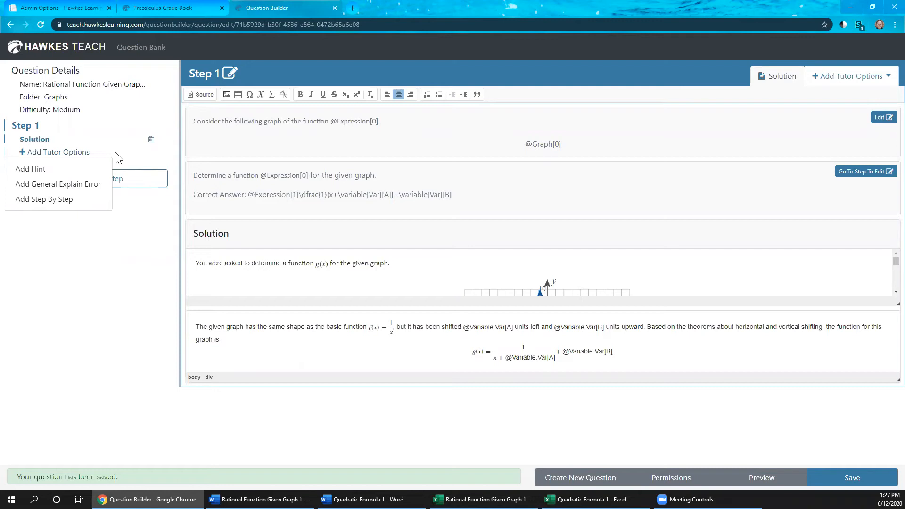
click(57, 185)
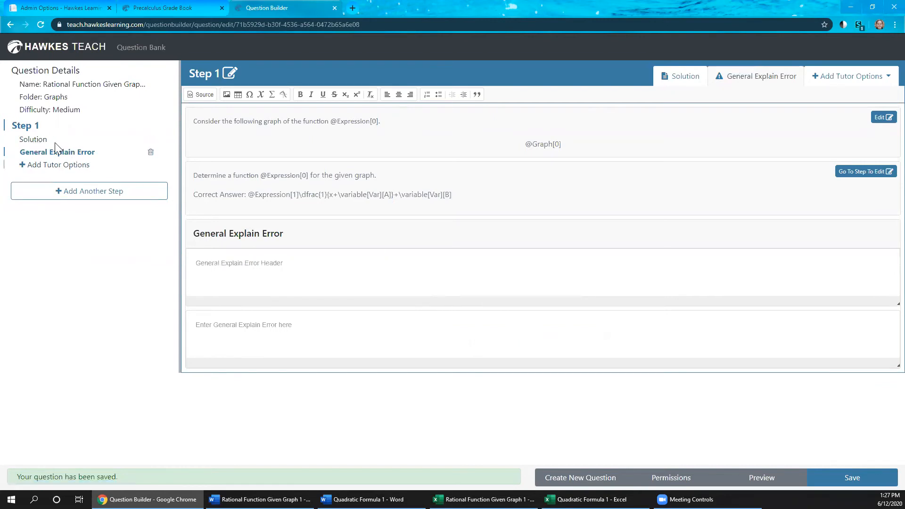
Copy the Solution header sentence "You were asked to determine a function g(x)" into the General Explain Error header
click(40, 140)
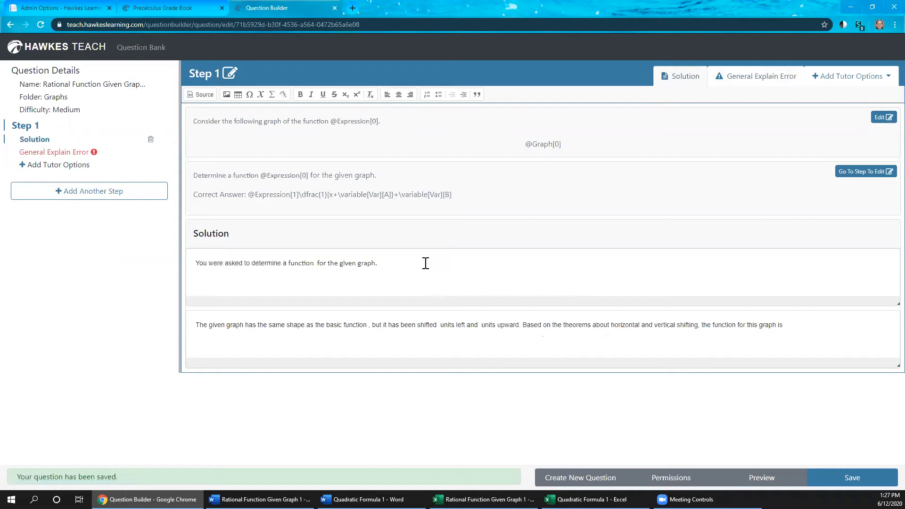
click(216, 262)
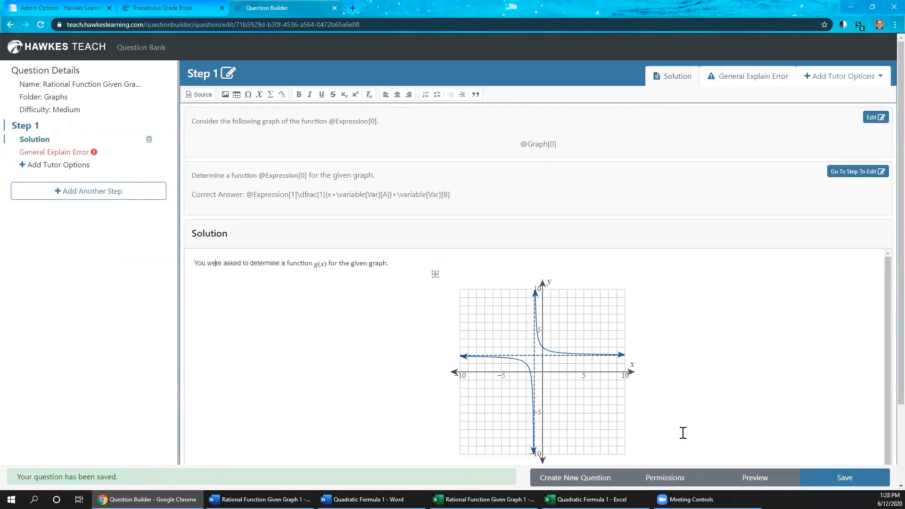
drag(390, 263, 193, 255)
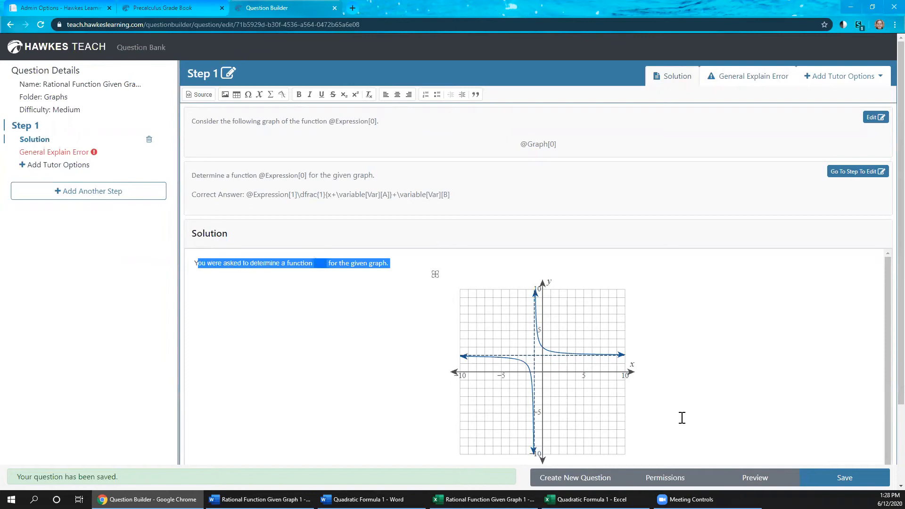
click(641, 445)
click(637, 448)
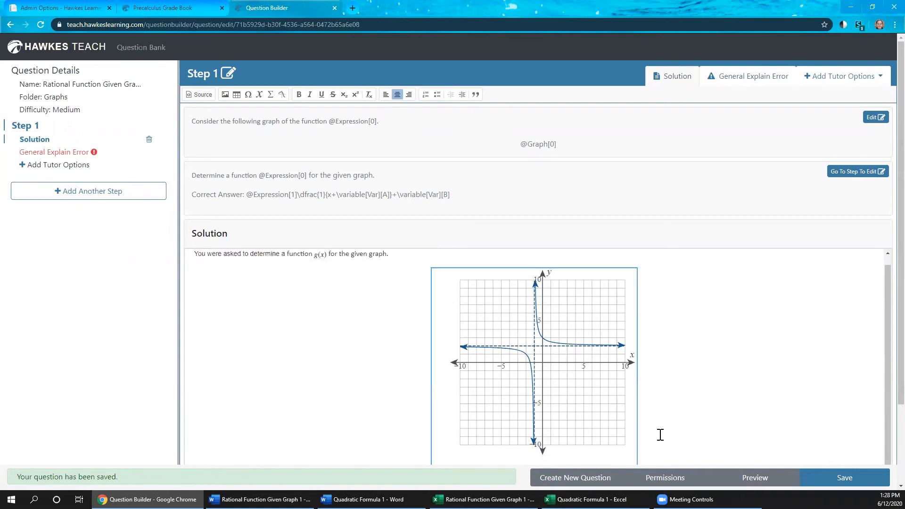
click(195, 257)
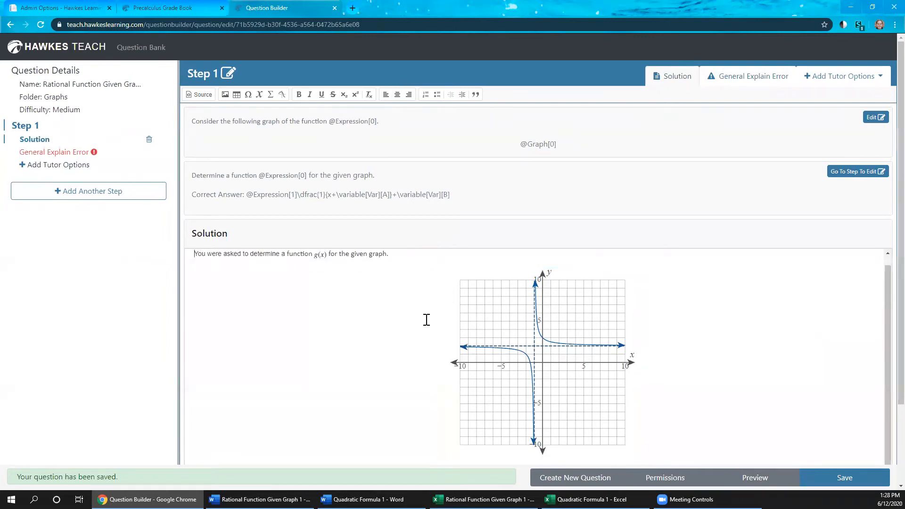
key(shift+End)
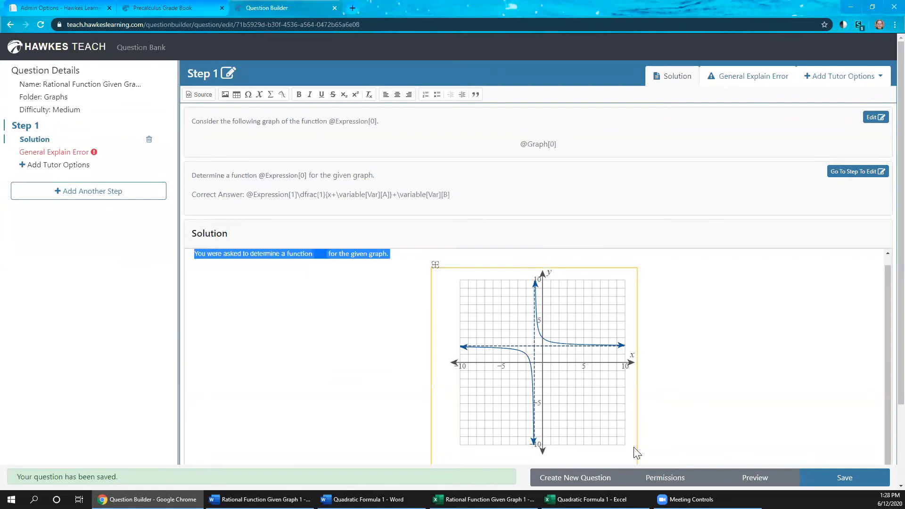
click(42, 154)
click(343, 264)
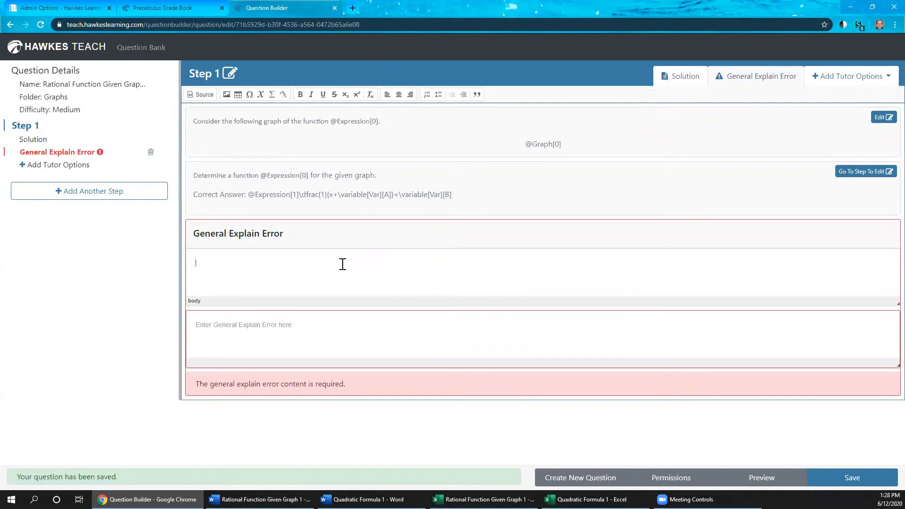
text(You were asked to determine a function g(x))
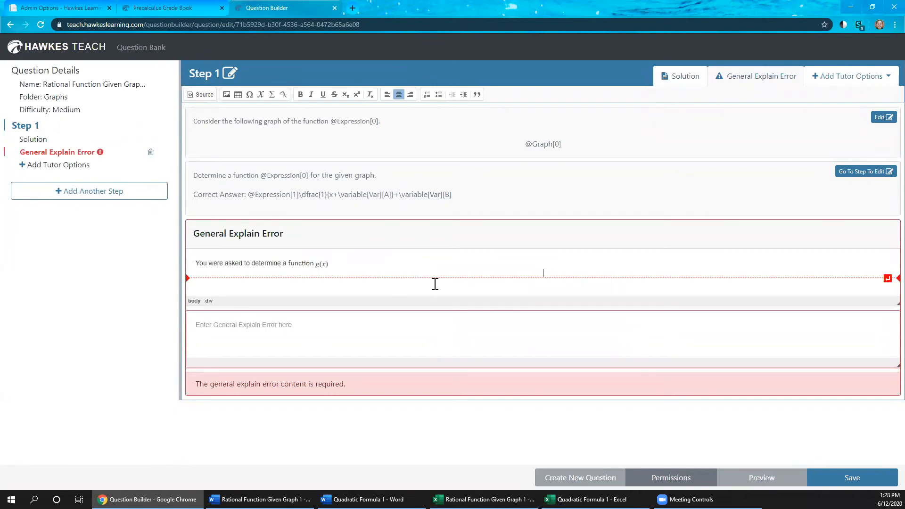
Copy the graph from the Solution header onto the centred line of the General Explain Error header
click(38, 140)
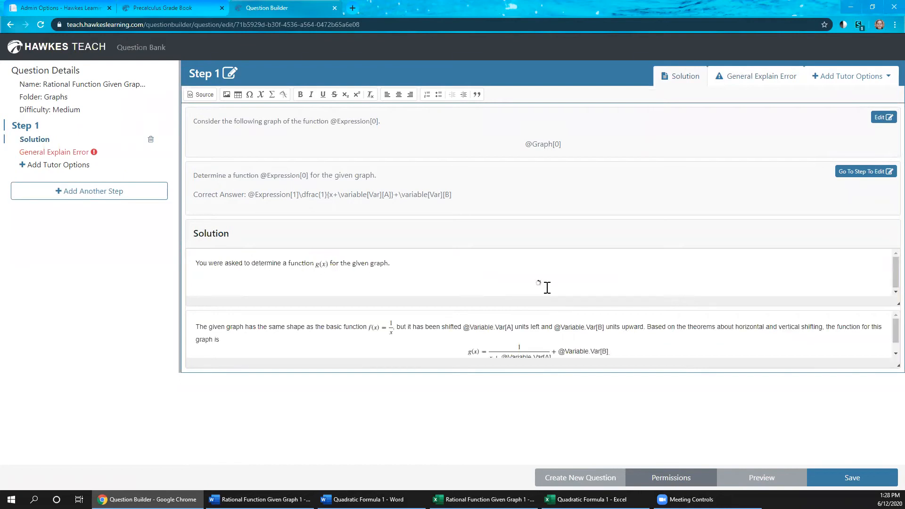
click(530, 285)
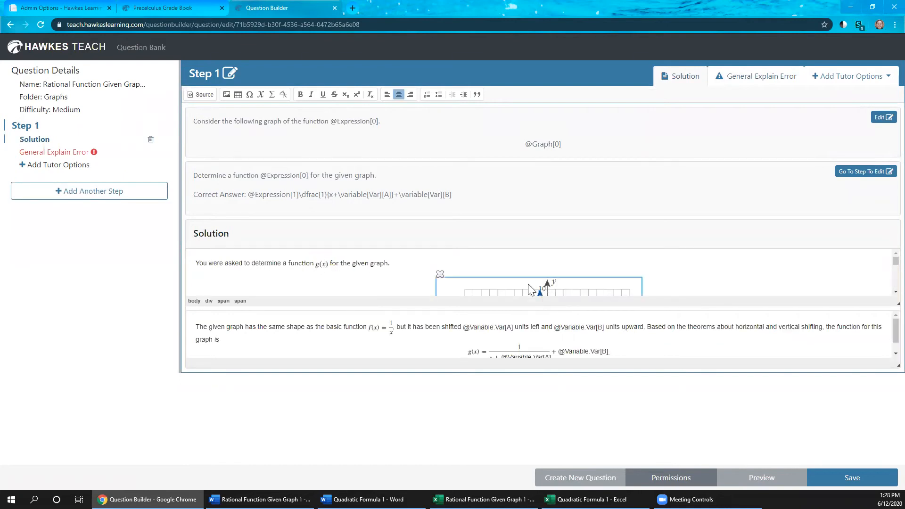
click(58, 153)
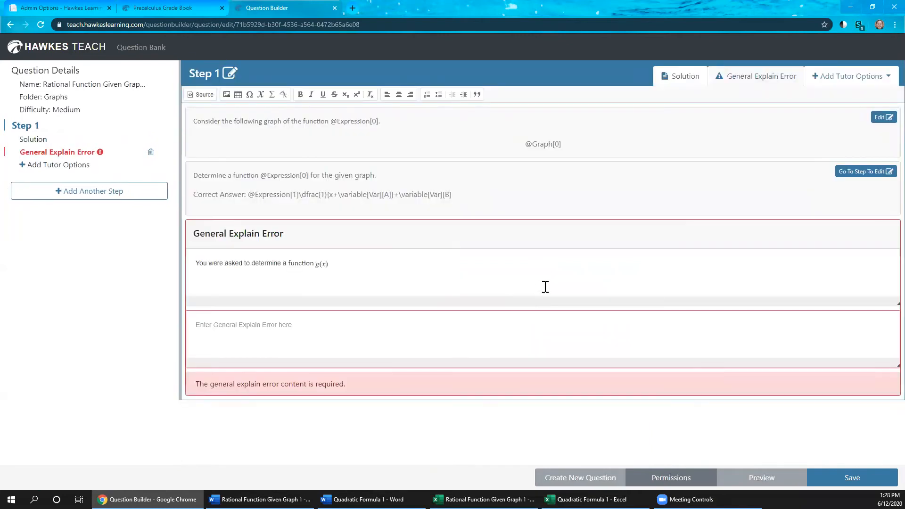
click(538, 279)
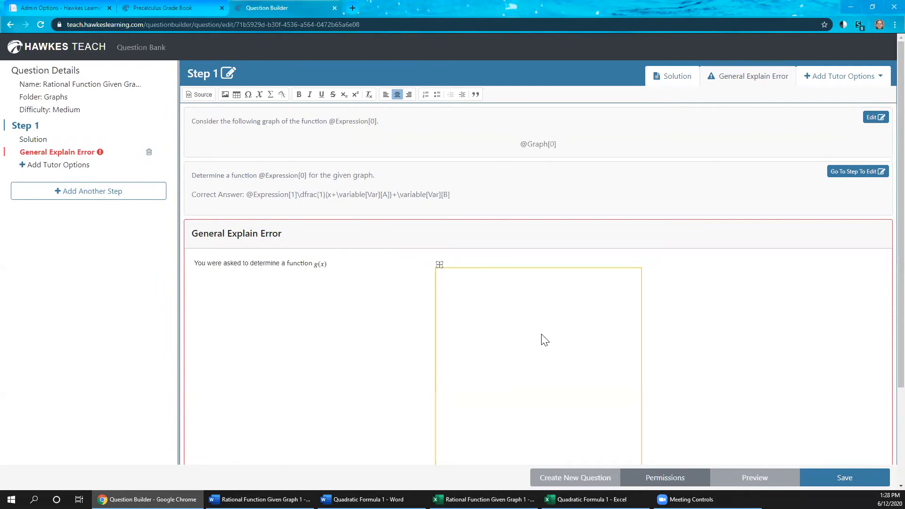
Enter "It appears you may have made an error in one of the following areas:" as the General Explain Error content
scroll(542, 340, down, 3)
click(237, 389)
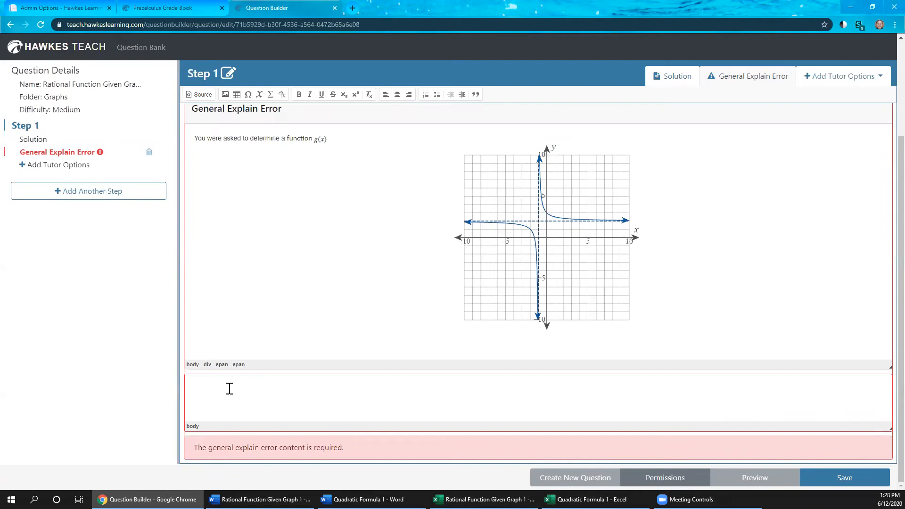
text(It appea)
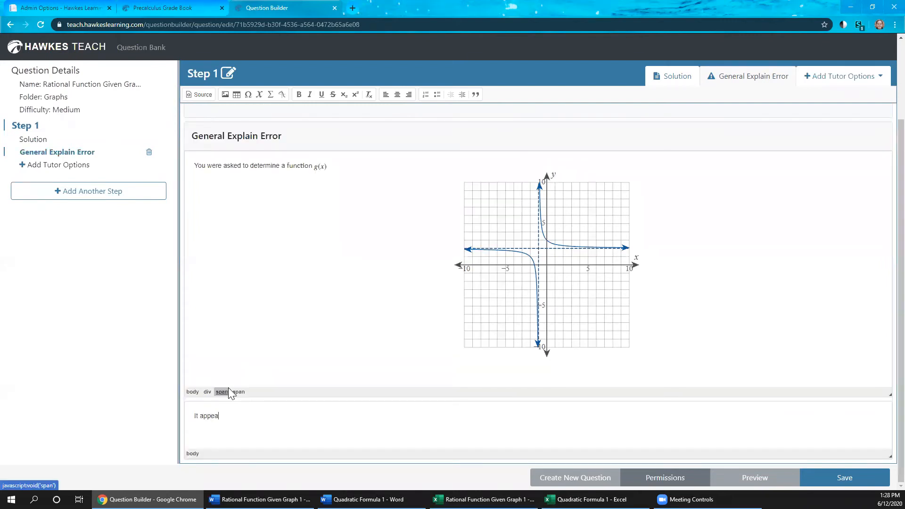
text(rs you may have made an error in on)
key(BackSpace)
text(e of the fo)
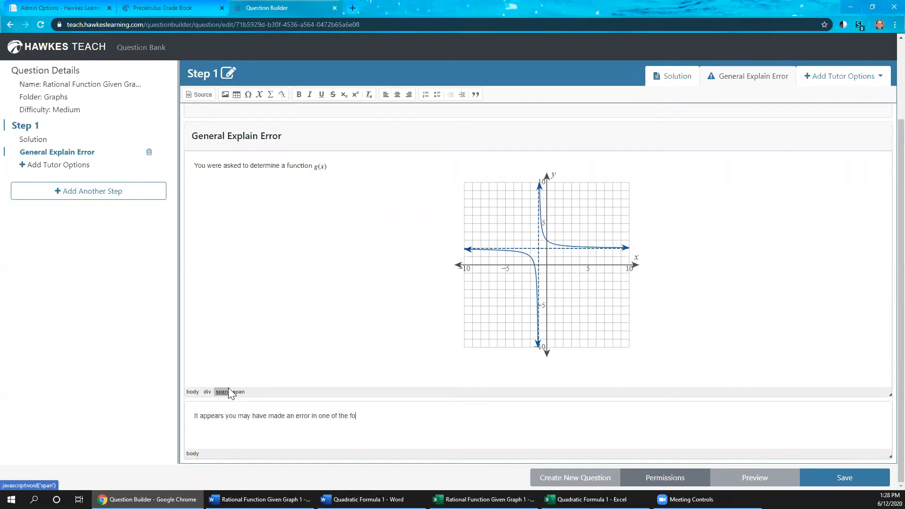
text(llowing areas:)
key(Return)
Start a numbered list with the item "Determining the basic function that has the same shape as the graph;"
click(429, 94)
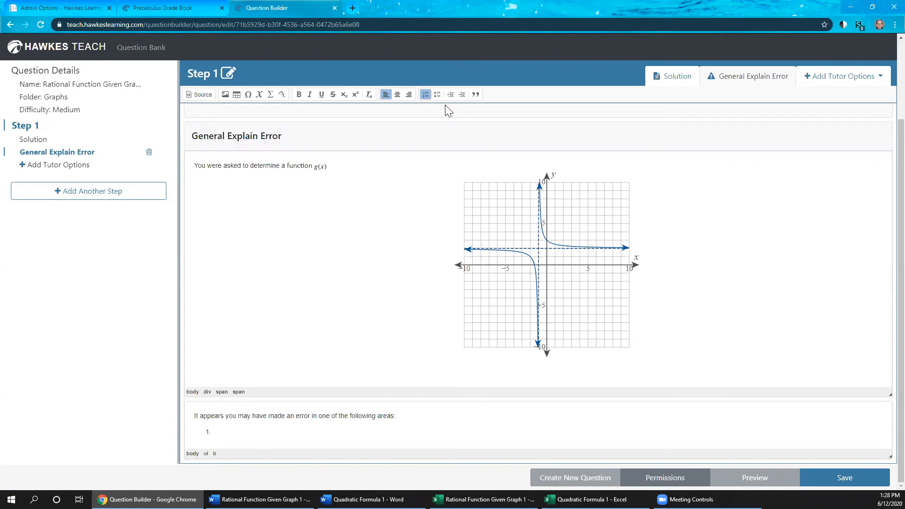
text(Det)
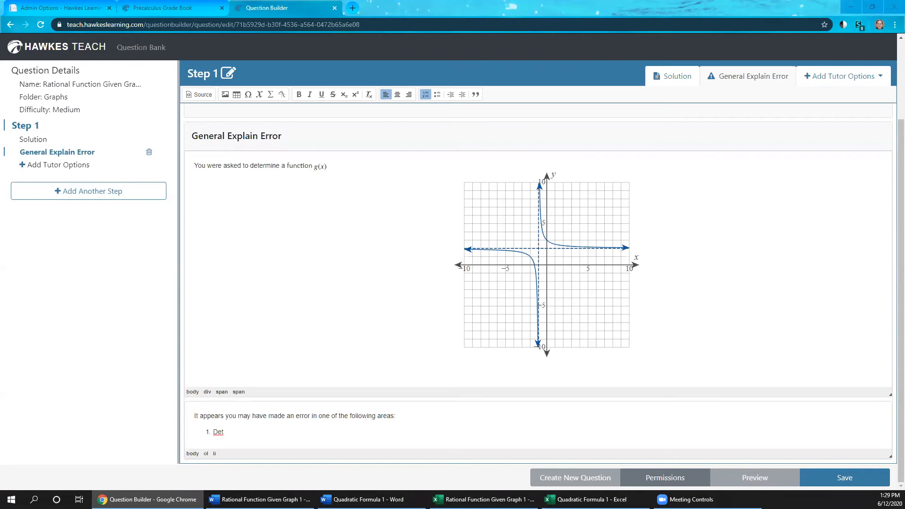
click(235, 433)
text(e)
text(rmining )
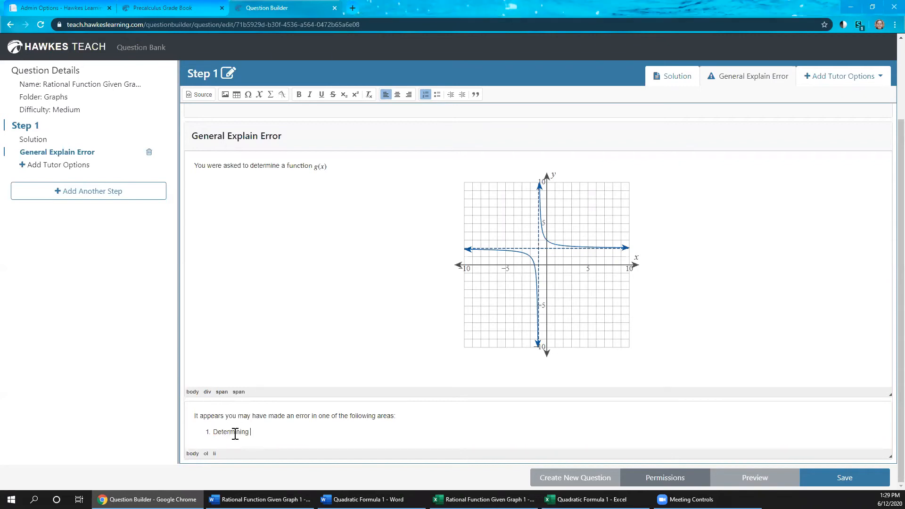
text(the basic function that has the same shape as the grap)
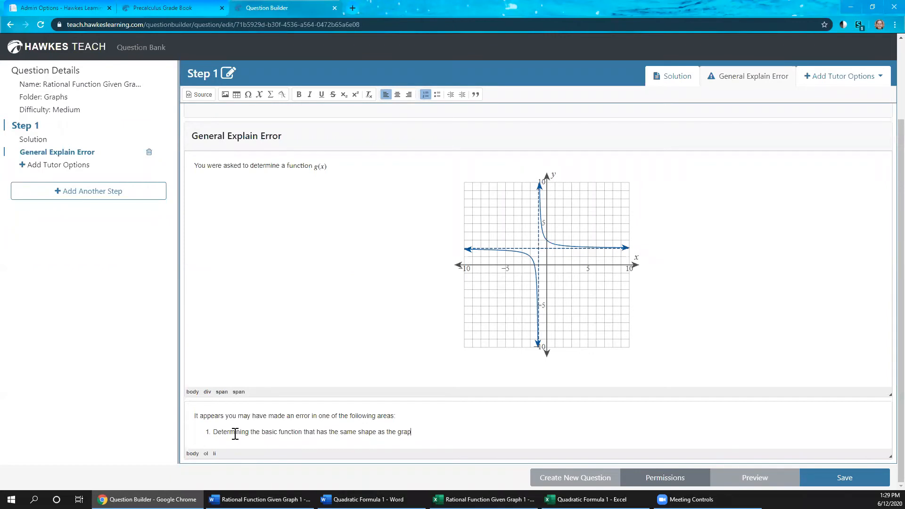
text(h;)
Add the second list item "Recognizing the transformations required to transform the graph of the basic function into the given graph;"
key(Return)
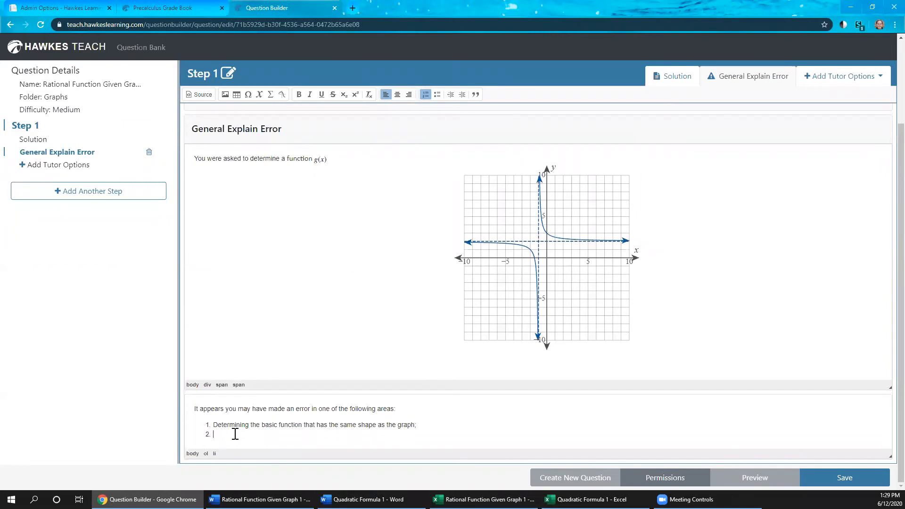
text(Recognizing the trans)
click(235, 434)
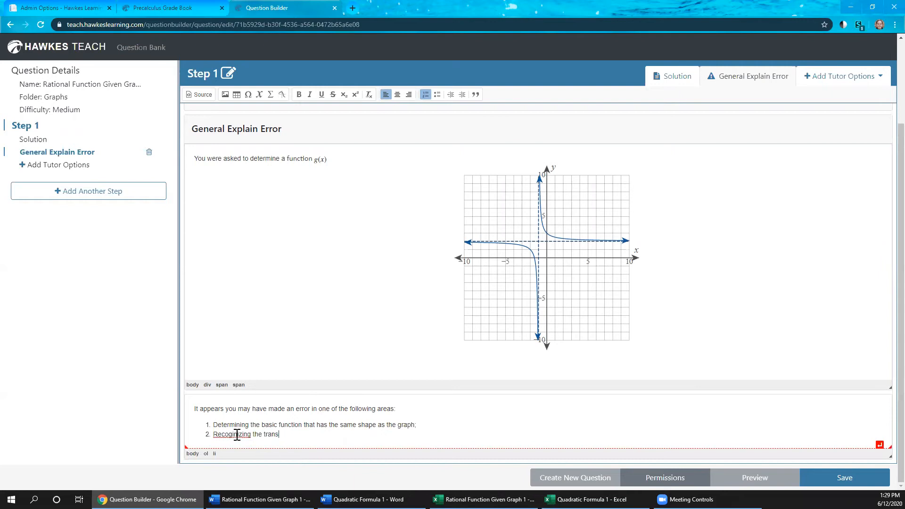
key(BackSpace)
click(299, 435)
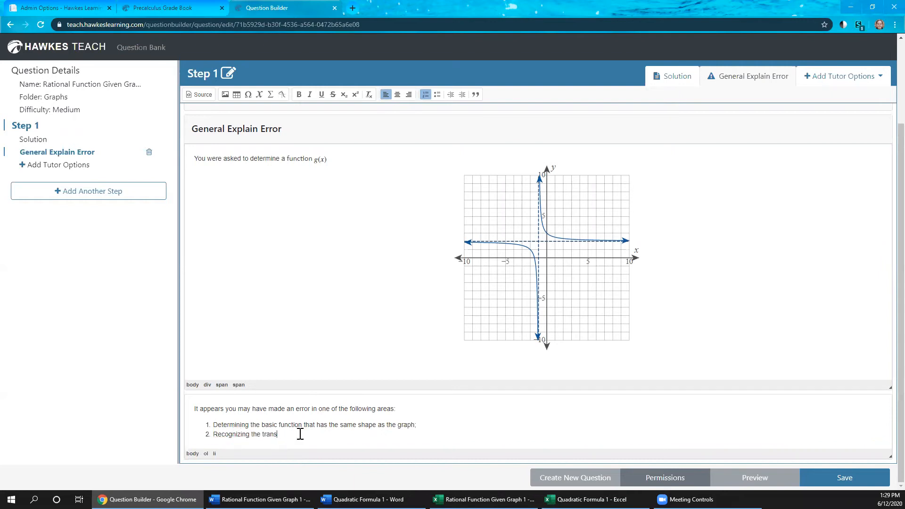
text(form)
text(ations required t)
text(o transform t)
text(the g)
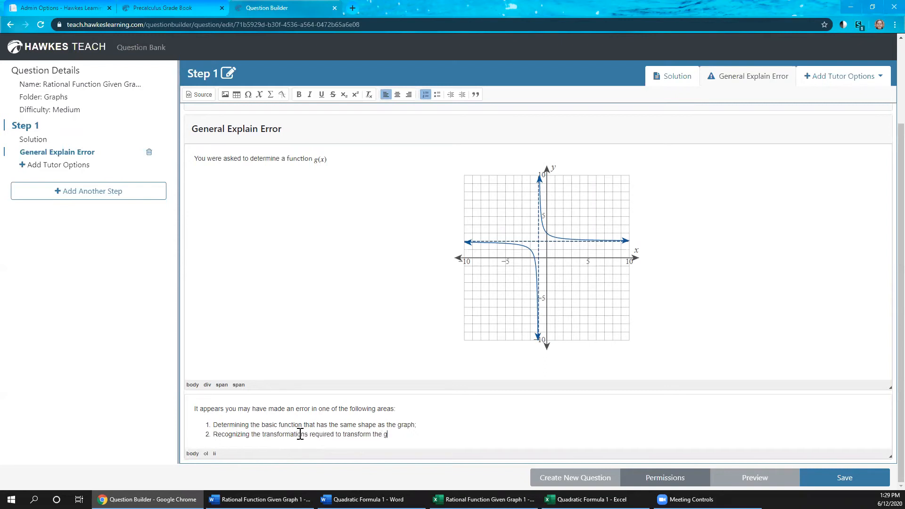
text(raph of the basic function into the given graph)
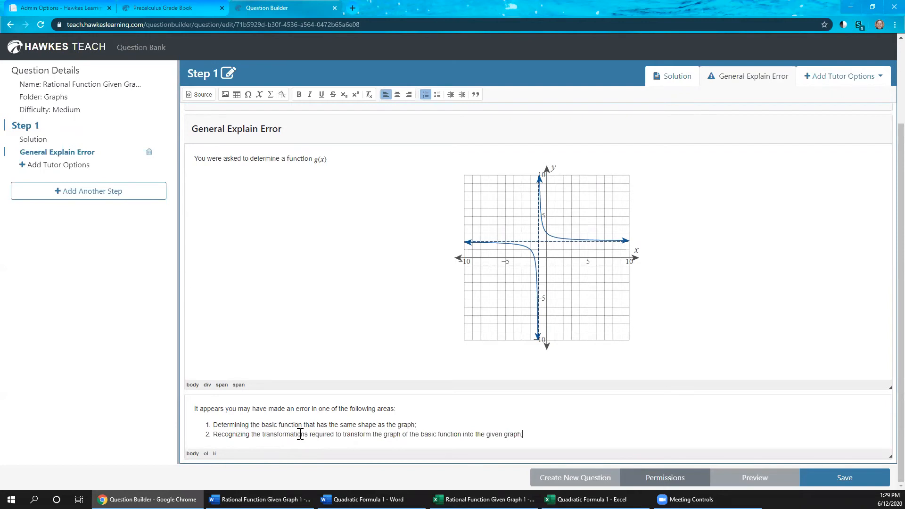
text(;)
Begin a third list item with the words "Applying the theorem about"
key(Return)
text(Applying the thoerem)
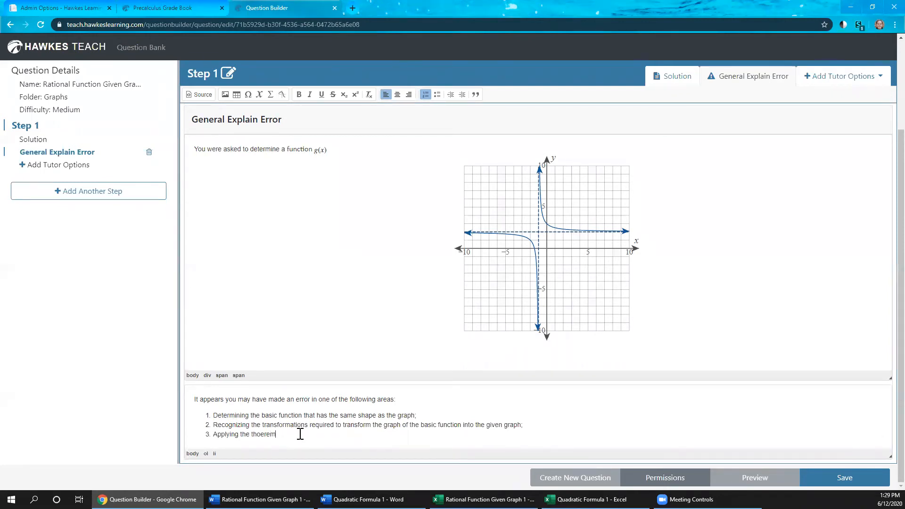
key(BackSpace)
key(BackSpace)
key(BackSpace)
key(BackSpace)
key(BackSpace)
text(eorem about)
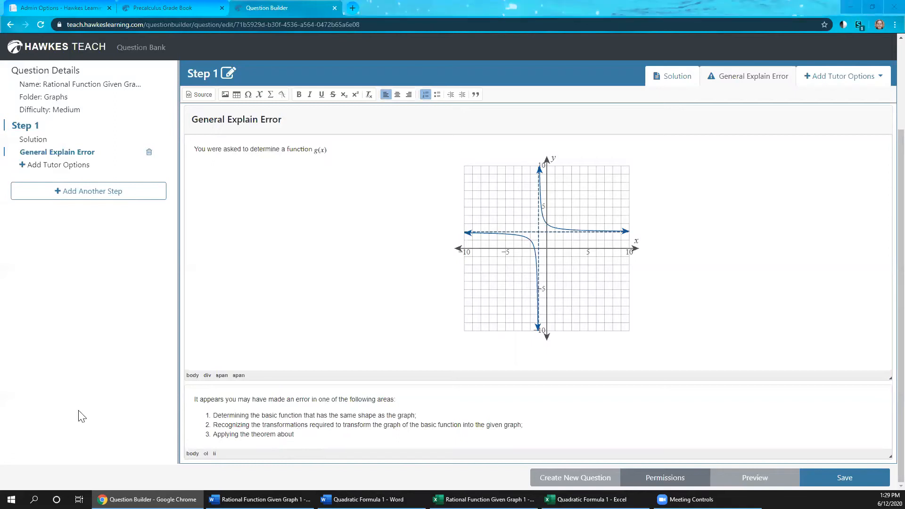
drag(213, 434, 307, 433)
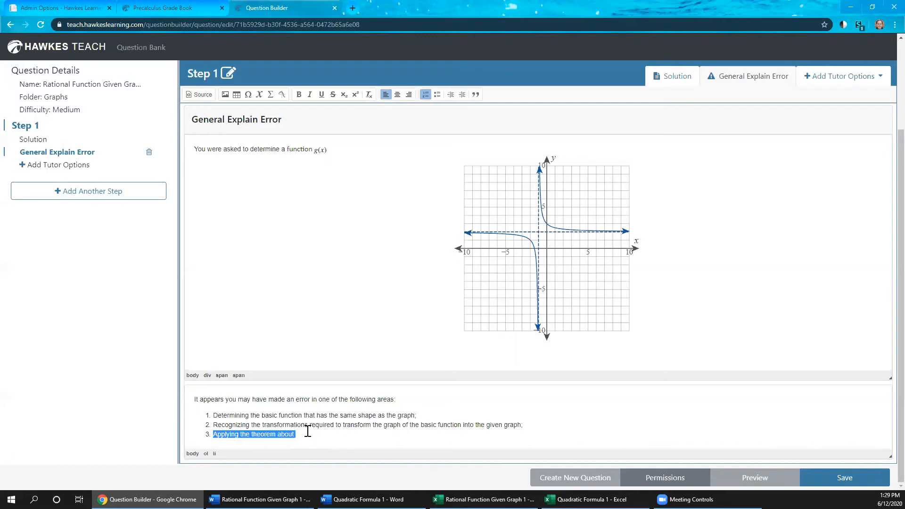
right_click(297, 435)
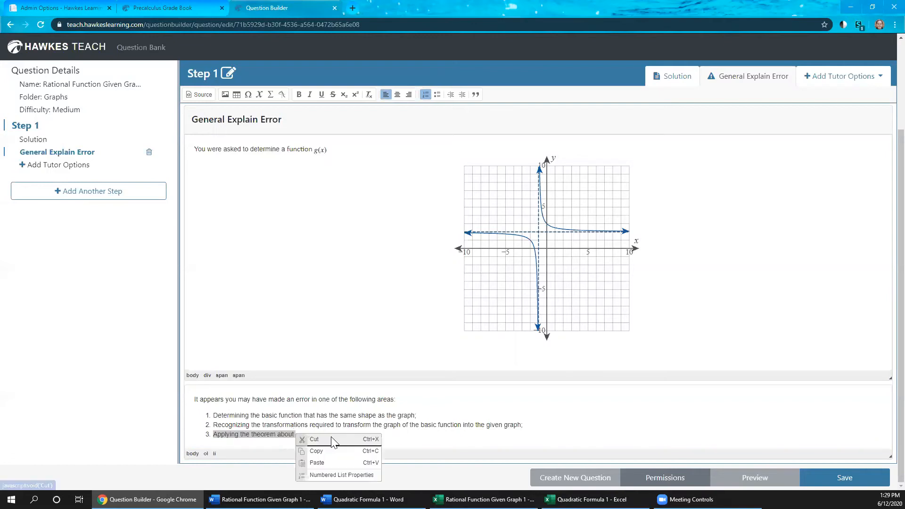
click(323, 464)
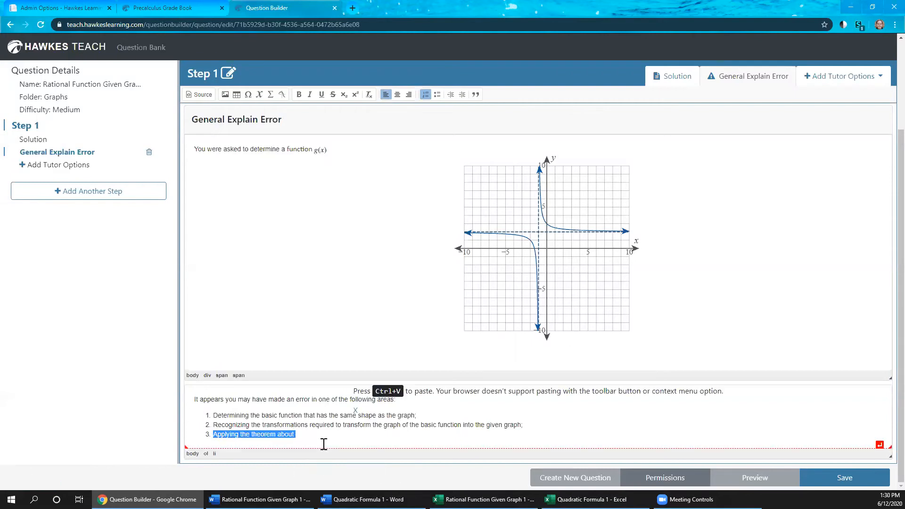
click(307, 439)
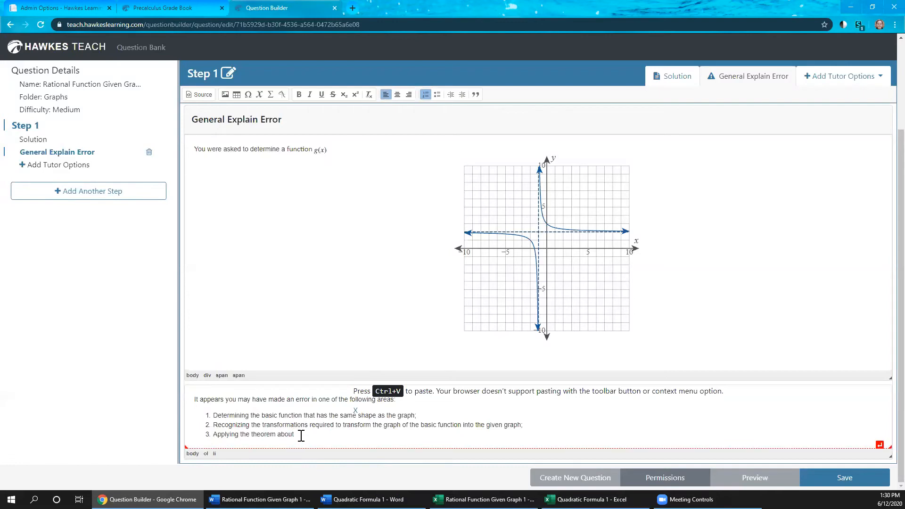
drag(301, 434, 213, 435)
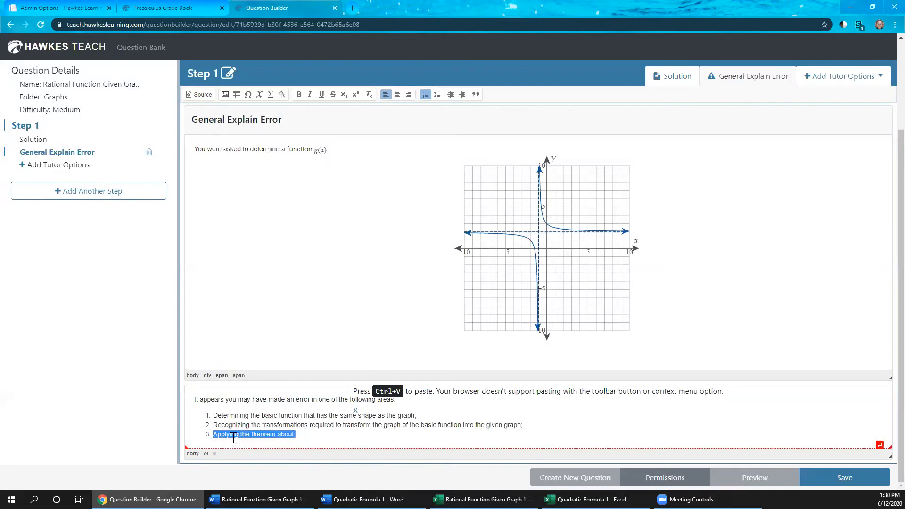
click(313, 433)
Complete the third list item with "horizontal shifting to the function;"
text(h)
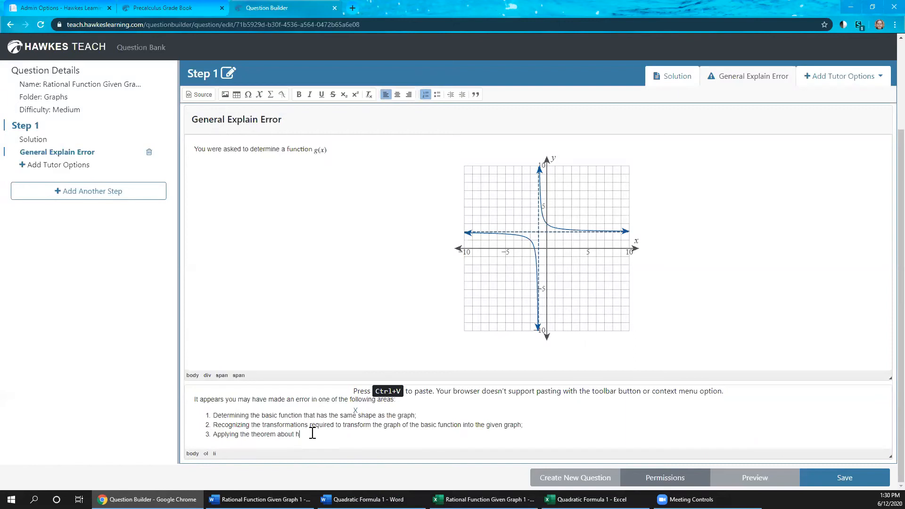
text(orizontal shifting)
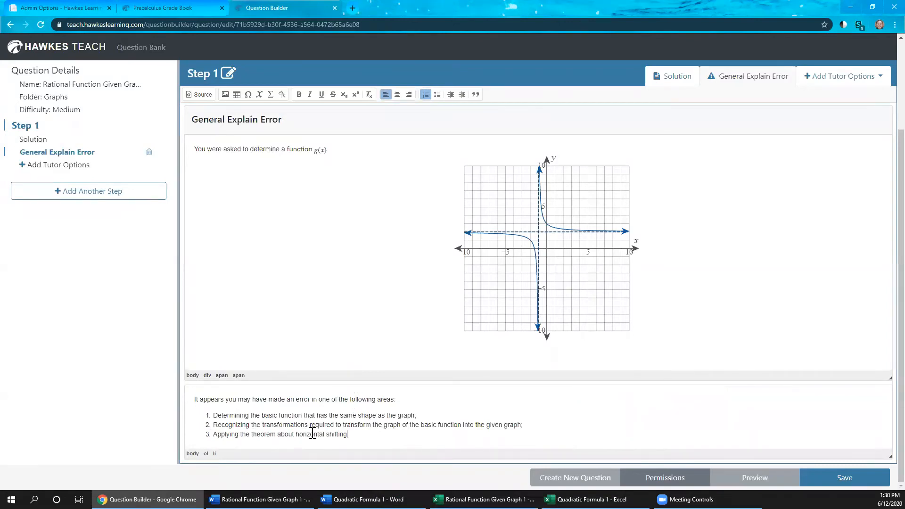
text( to the function;)
Add the fourth list item "Applying the theorem about vertical shifting to the function."
key(Return)
text(App)
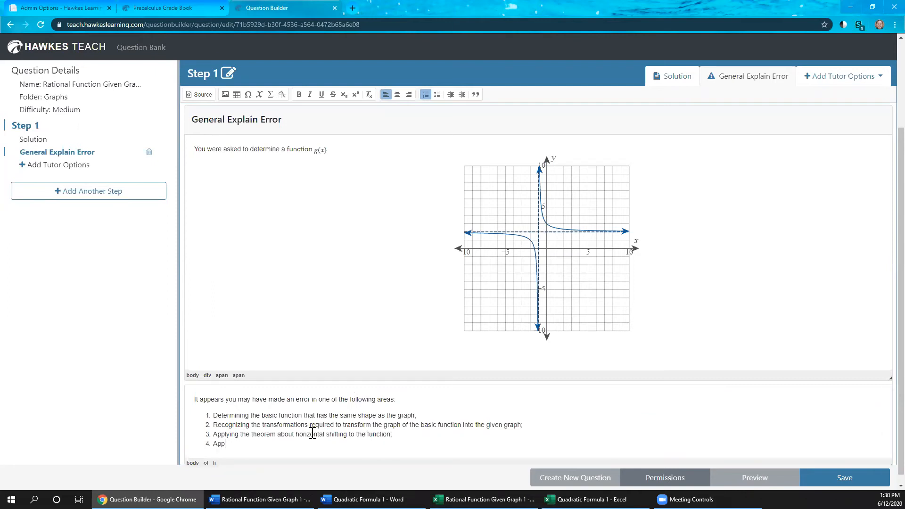
text(lying the theorem about vertical shiftin)
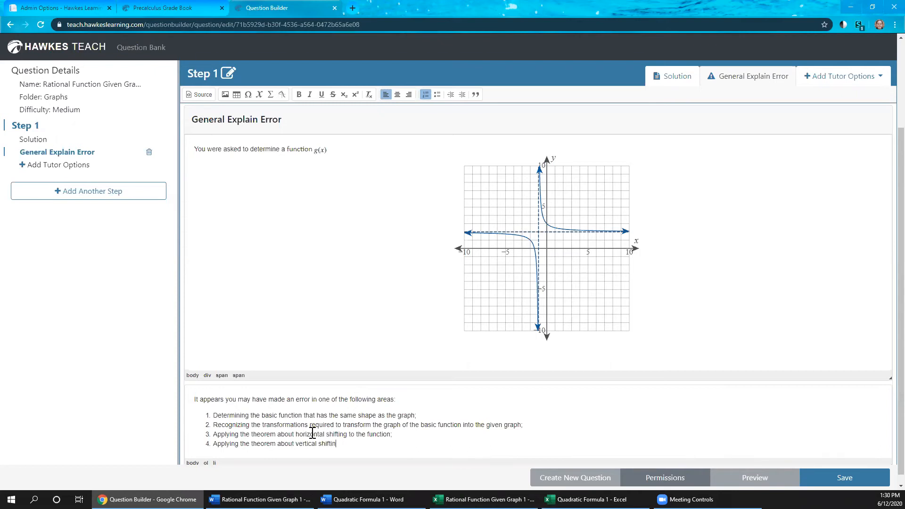
text(g to the function.)
End the numbered list, add the closing line "Check your work and try again." below it, and save the question
key(Return)
key(Return)
text(Check)
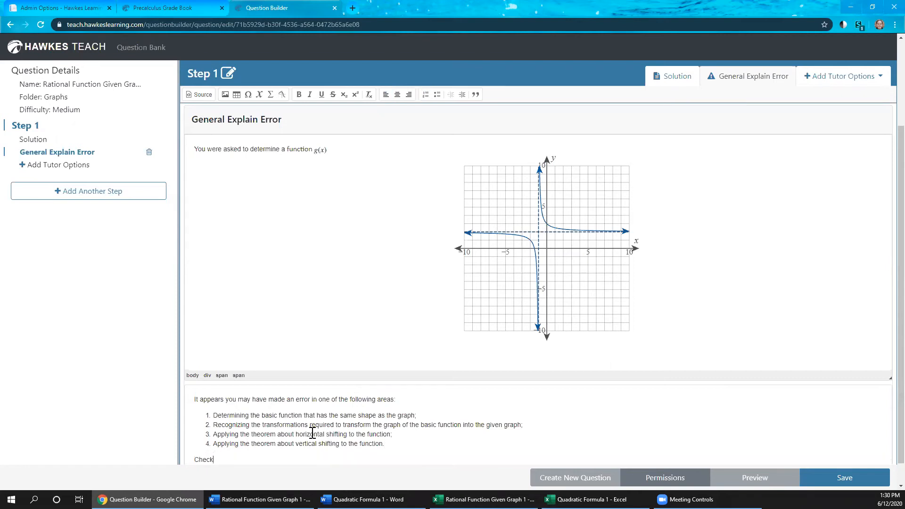
text( your work and try again.)
click(836, 482)
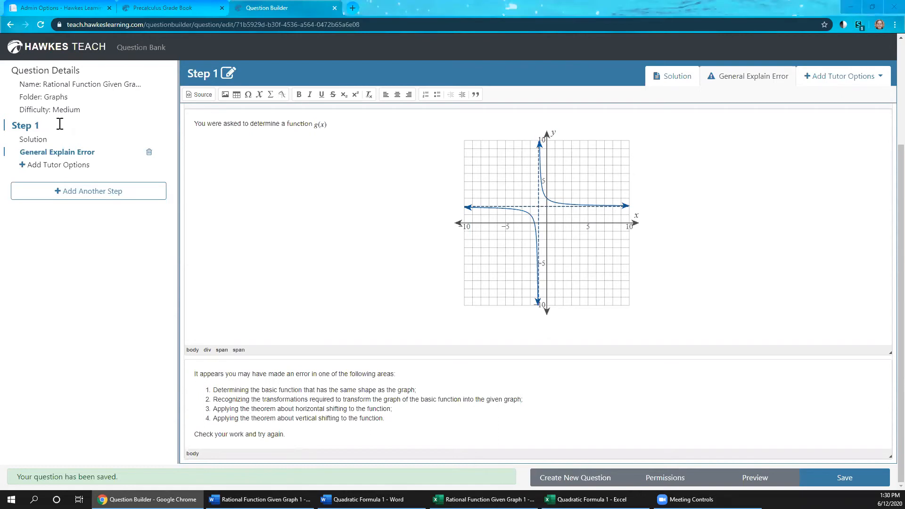
Return to the main Step 1 page and add a second free-response answer
click(34, 140)
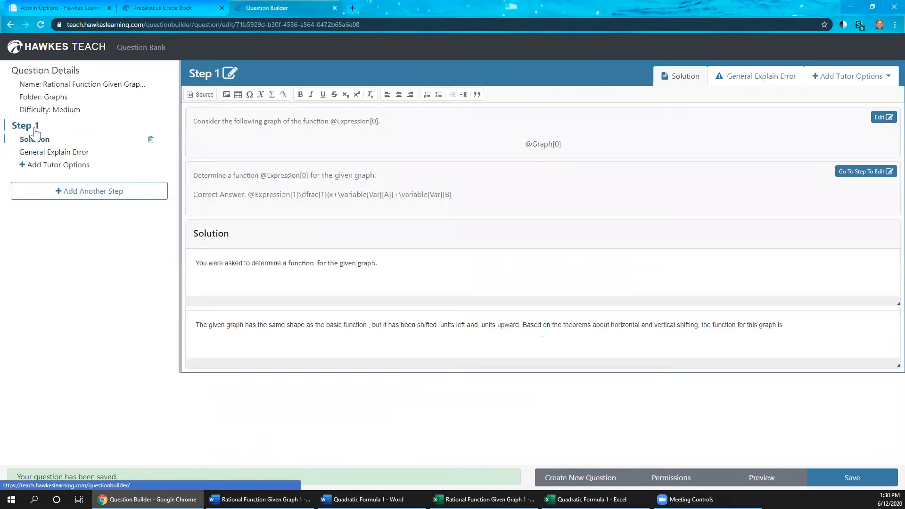
click(34, 128)
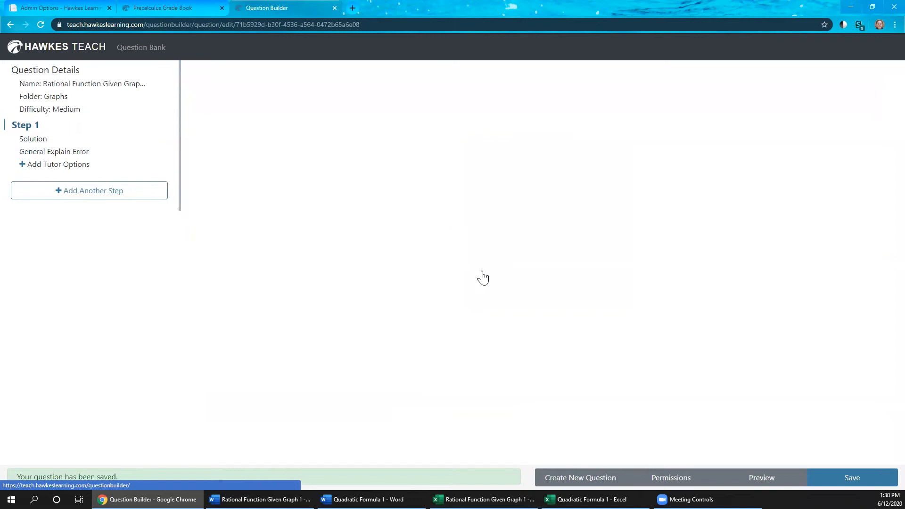
scroll(500, 319, down, 2)
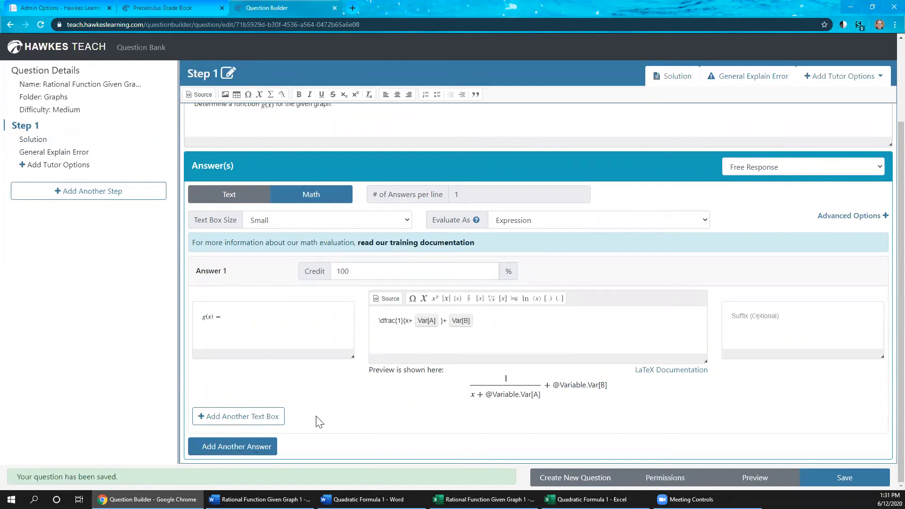
click(257, 450)
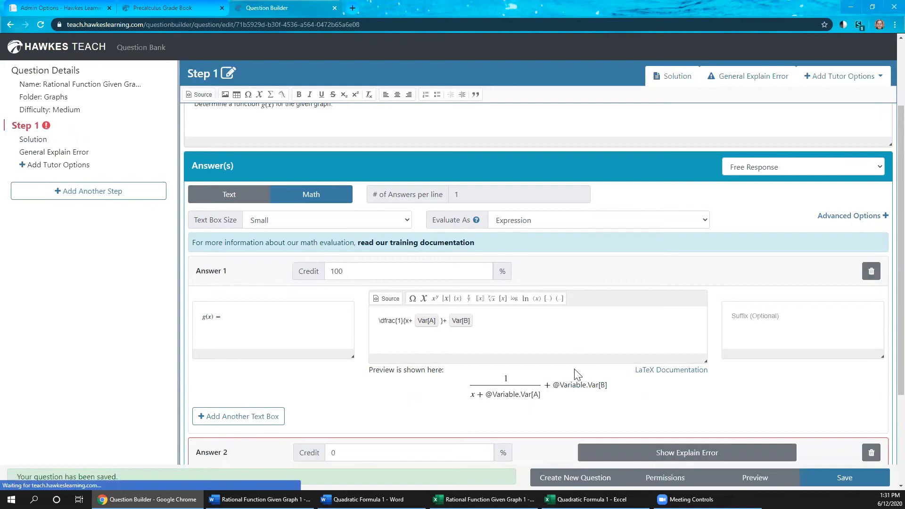
scroll(574, 387, down, 3)
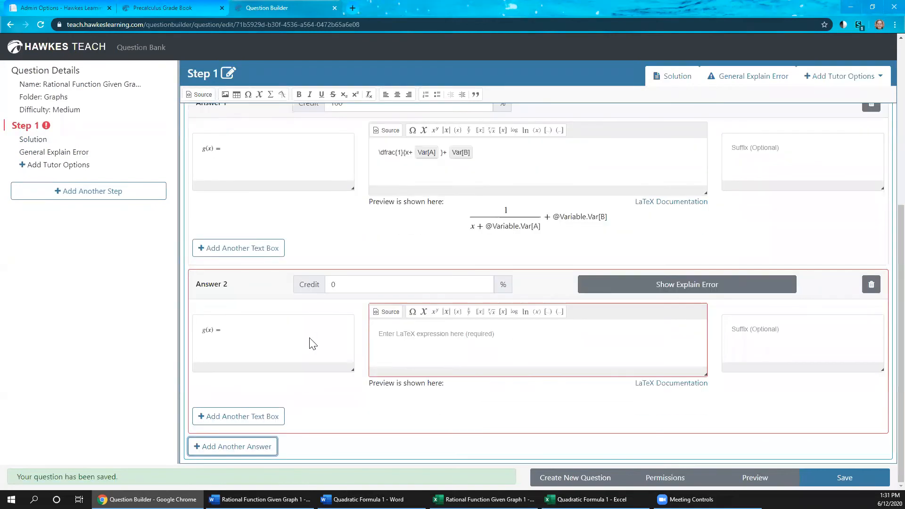
Enter a fraction in Answer 2 with numerator 1 and denominator x- followed by the variable Var[A]
click(430, 336)
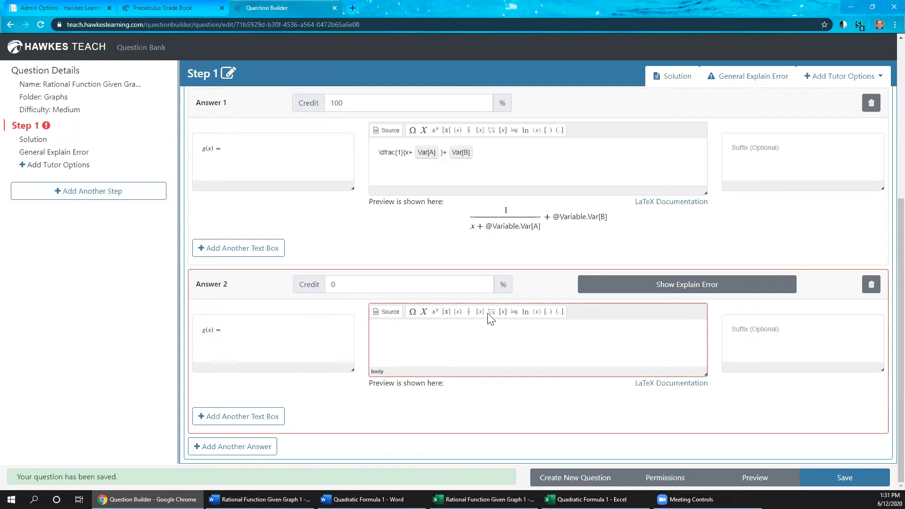
click(469, 312)
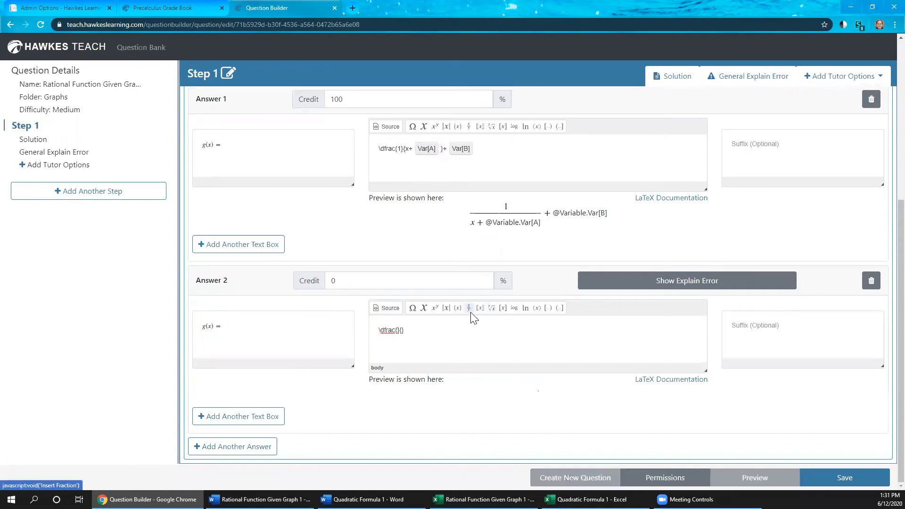
text(1)
key(Right)
key(Right)
text(x-)
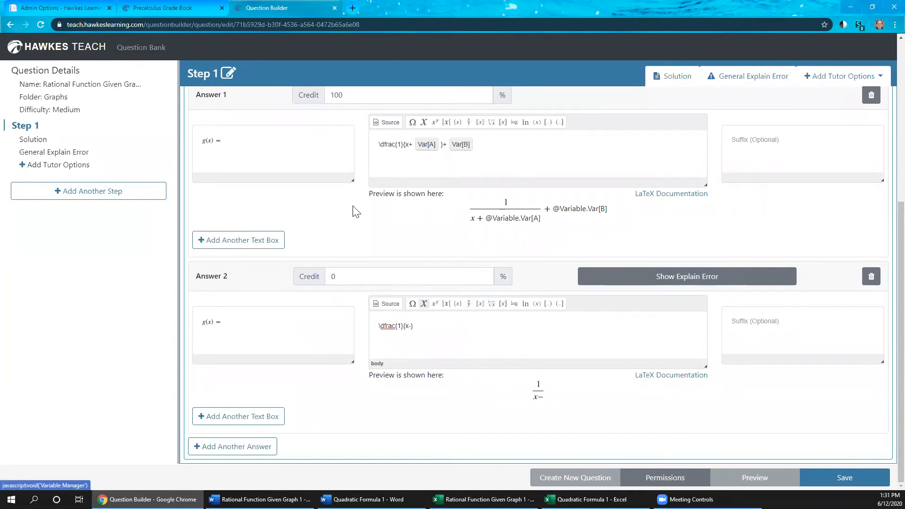
click(306, 195)
click(324, 215)
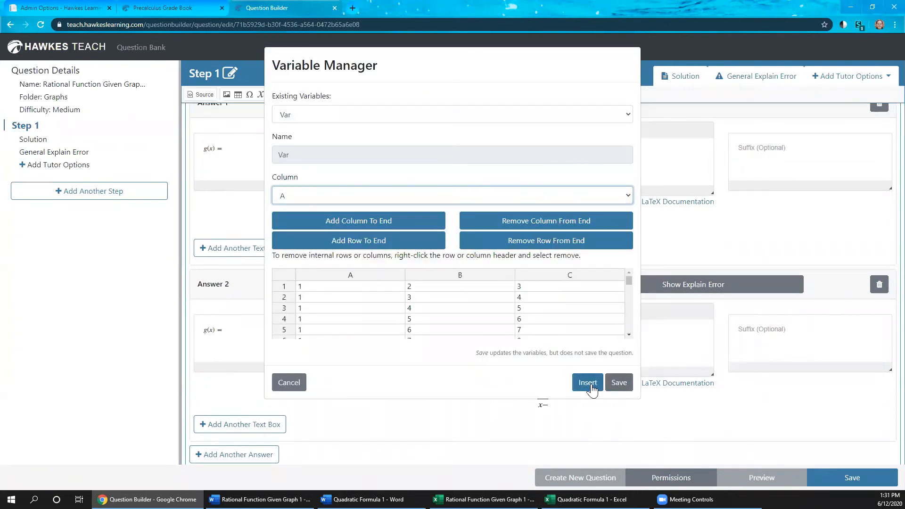
click(589, 383)
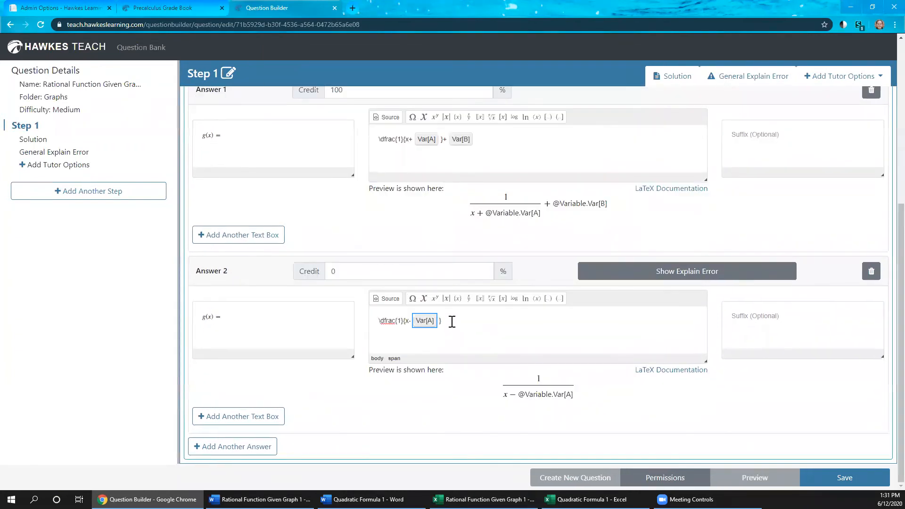
Append a plus sign and the variable Var[B] after the fraction in Answer 2
click(451, 321)
text(+)
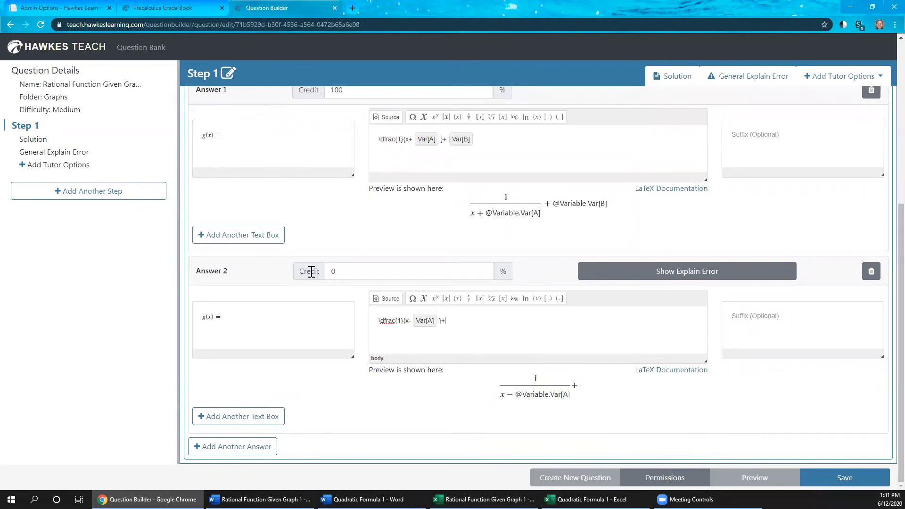
scroll(314, 276, up, 1)
scroll(315, 281, down, 1)
click(423, 299)
click(302, 195)
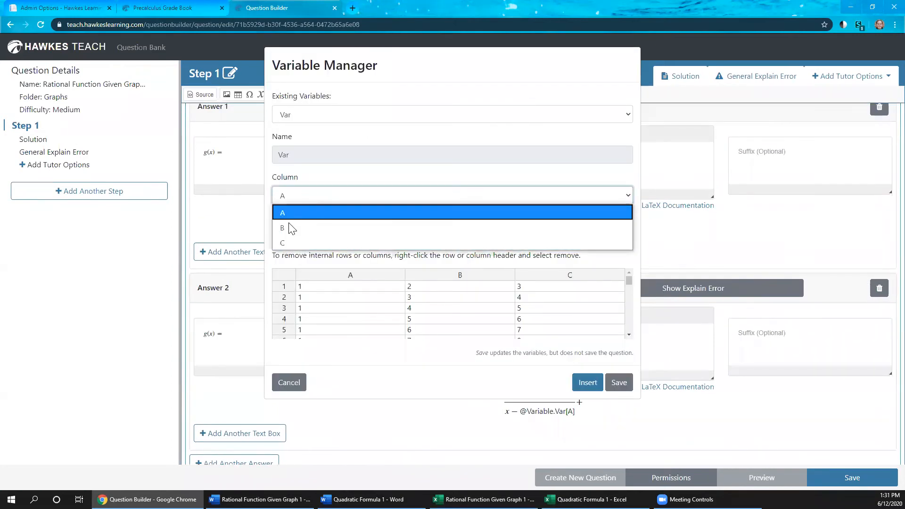
click(586, 375)
click(587, 375)
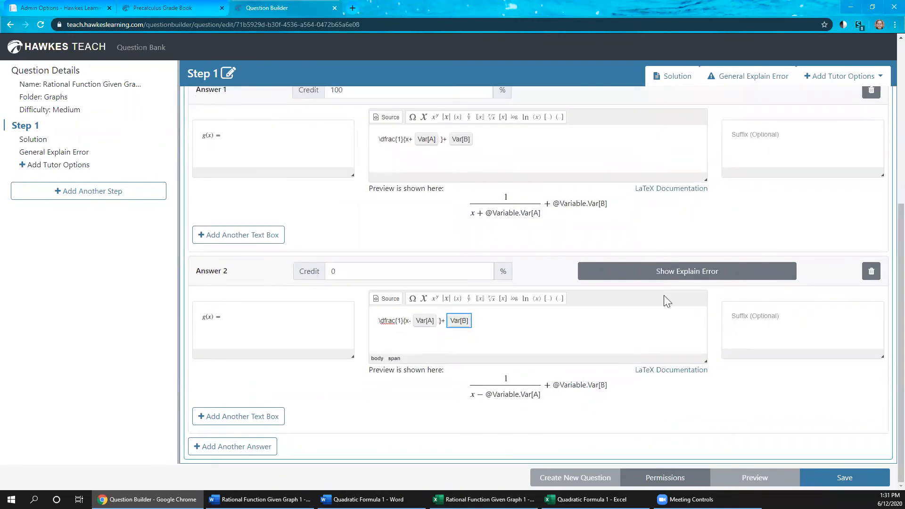
Write Answer 2's explain error: "It appears you may have made an error when determining the direction of the horizontal shift. Check your work and try again."
click(669, 279)
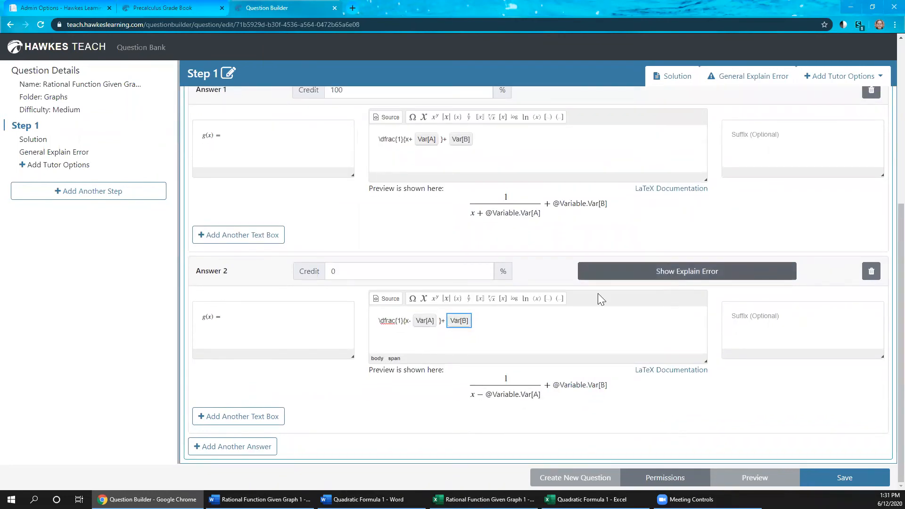
scroll(562, 333, down, 2)
click(256, 386)
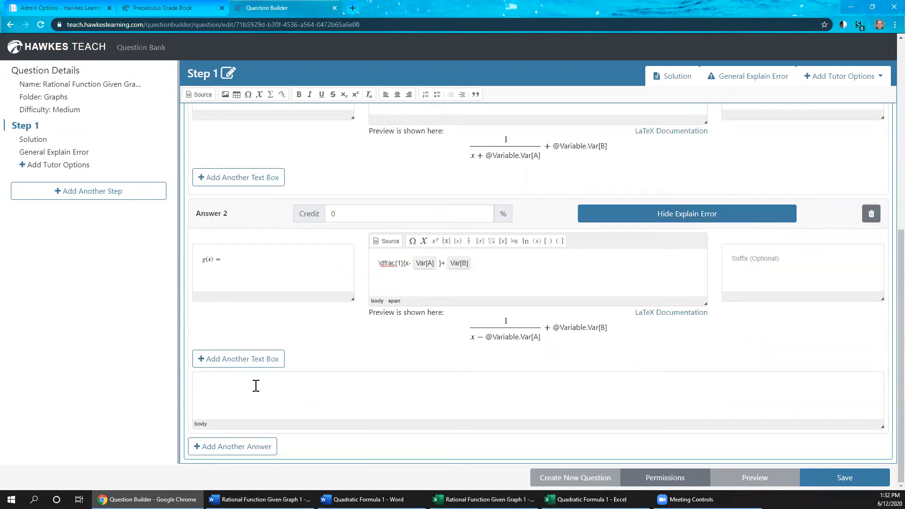
text(It appears you may have made and)
key(BackSpace)
key(BackSpace)
text(error wh)
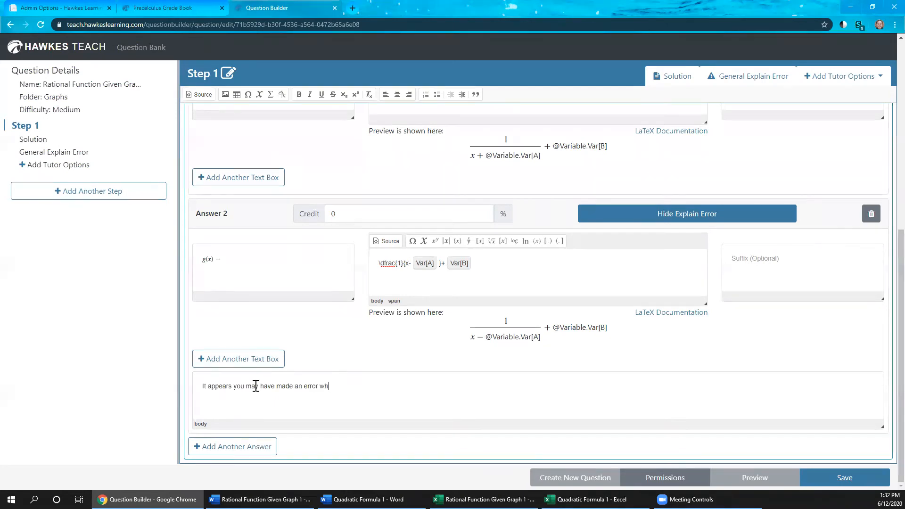
text(en determining the direction of the hori)
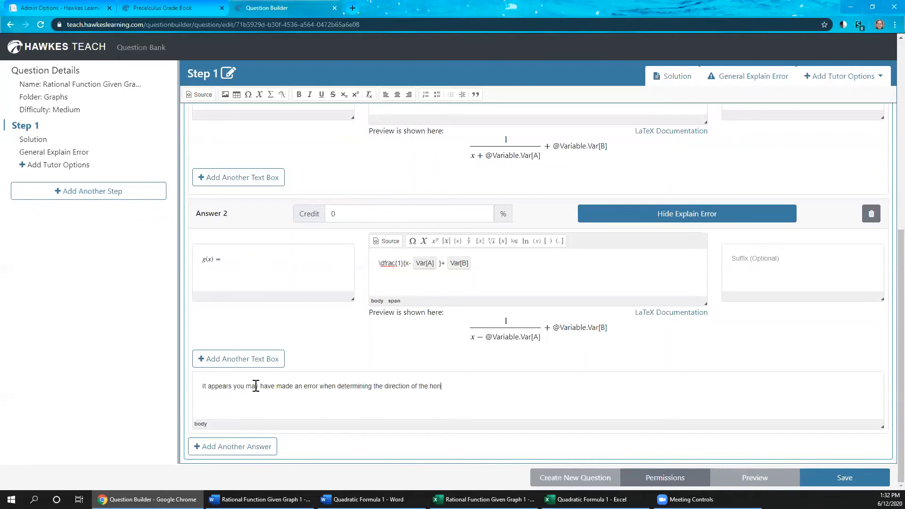
text(zontal shift.)
key(Return)
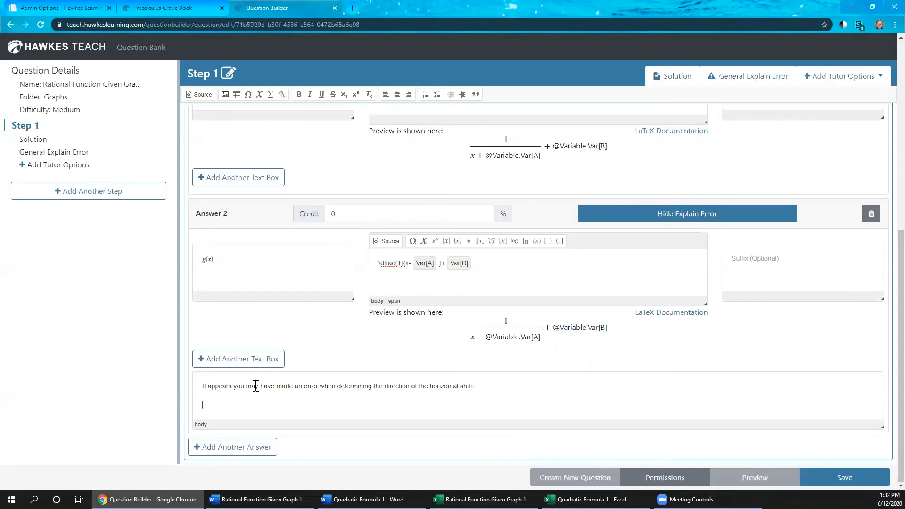
text(Check your work and try again.)
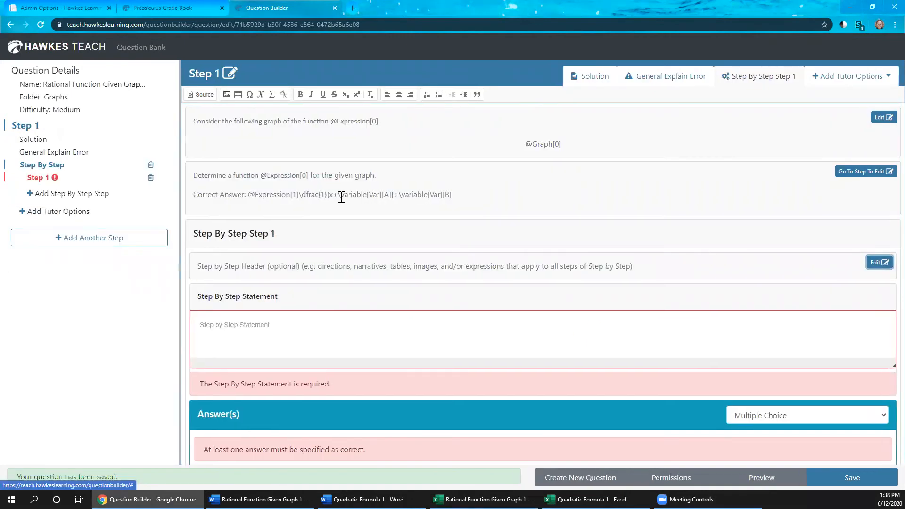
Fill the Step by Step Header from HTML source with "You were asked to determine a function g(x) for the given graph." and the centered graph
click(290, 129)
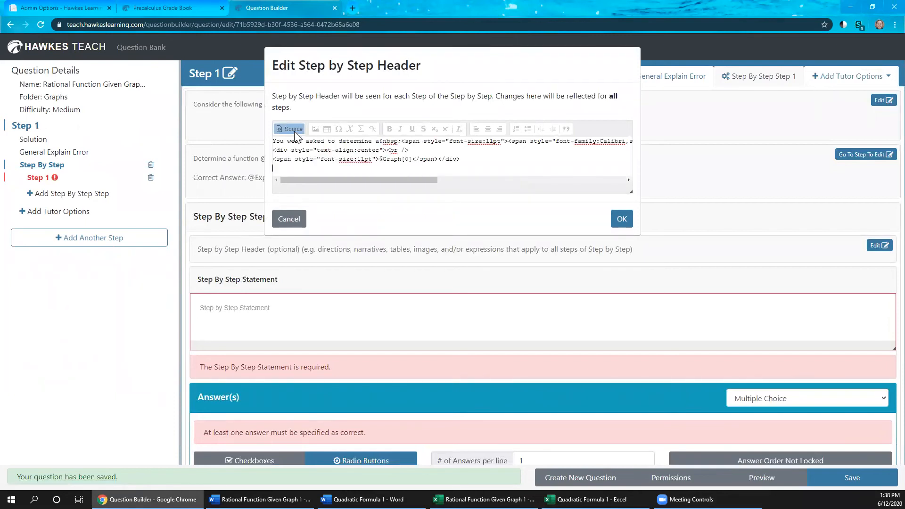
click(293, 131)
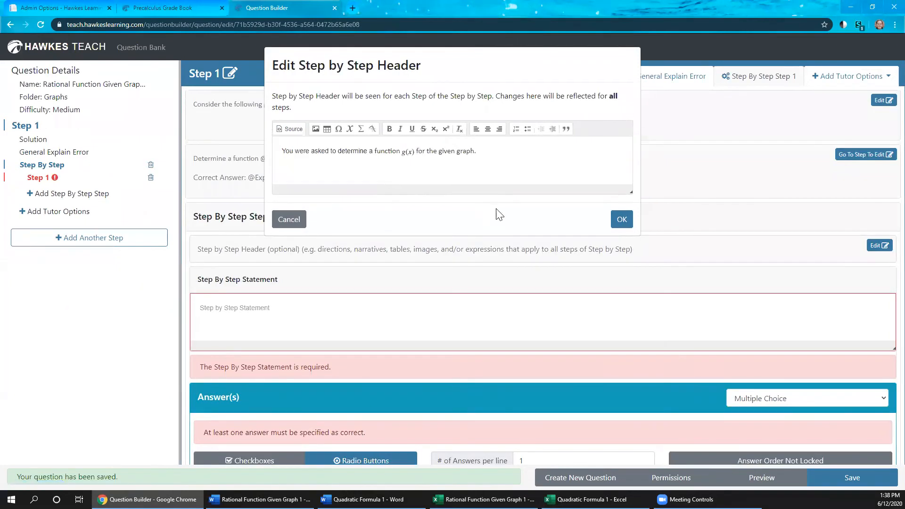
click(514, 166)
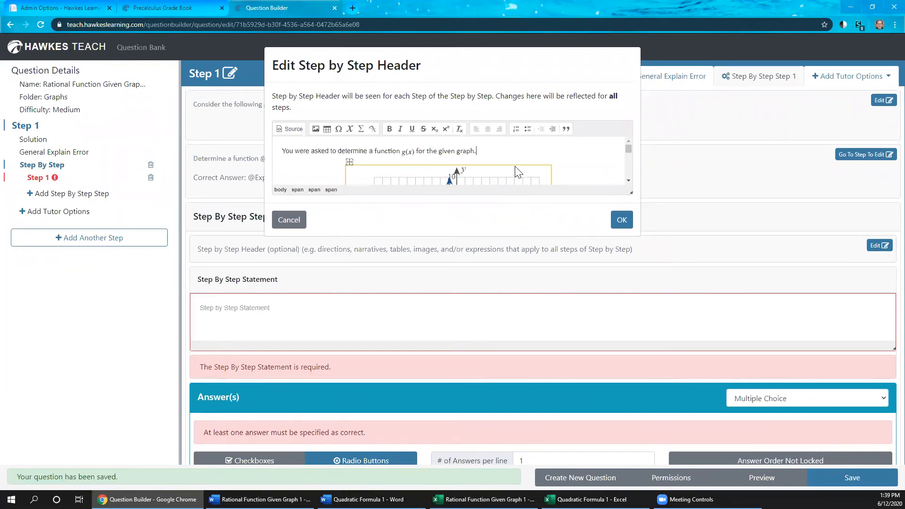
click(622, 221)
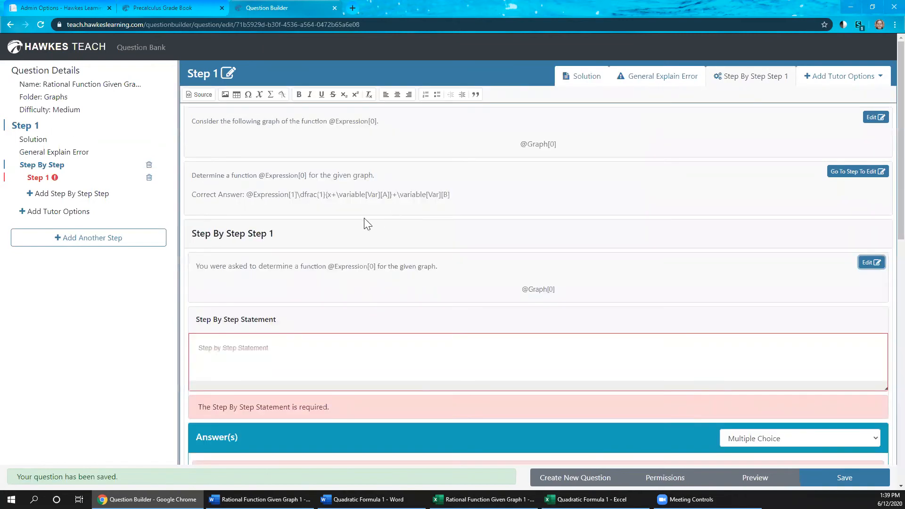
Begin the Step By Step Statement with "Determine the basic function" followed by the math expression f(x)
click(232, 352)
text(De)
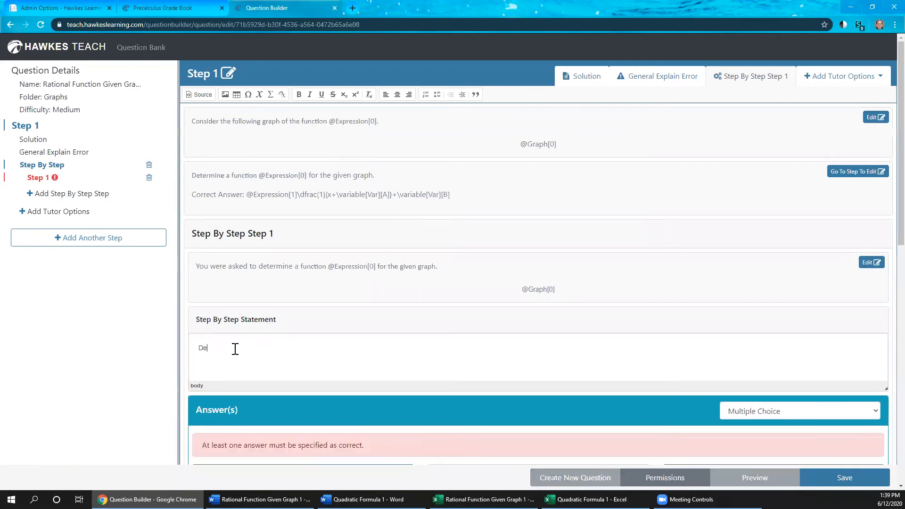
text(termine the basic function)
click(274, 94)
text(f)
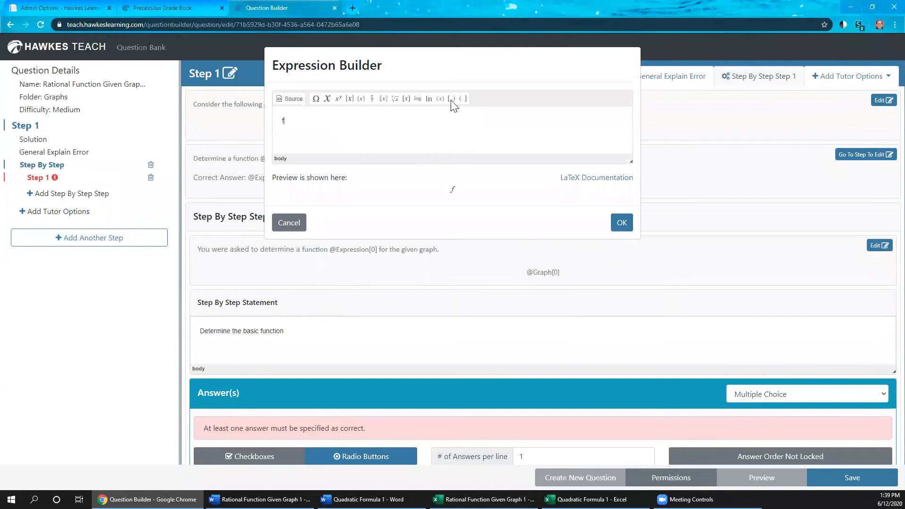
click(441, 99)
text(x\right ))
click(622, 223)
Complete the Step By Step Statement with "that has same shape as the given graph."
click(321, 348)
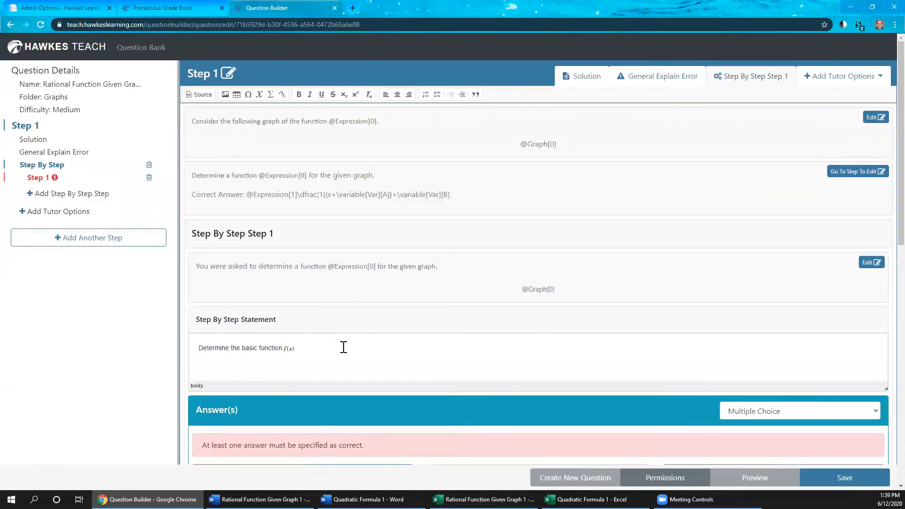
text(th)
text( that has same shaps )
text(as the given graph.)
Set the step-by-step answer type to Free Response and its text box size to Small
scroll(455, 352, down, 3)
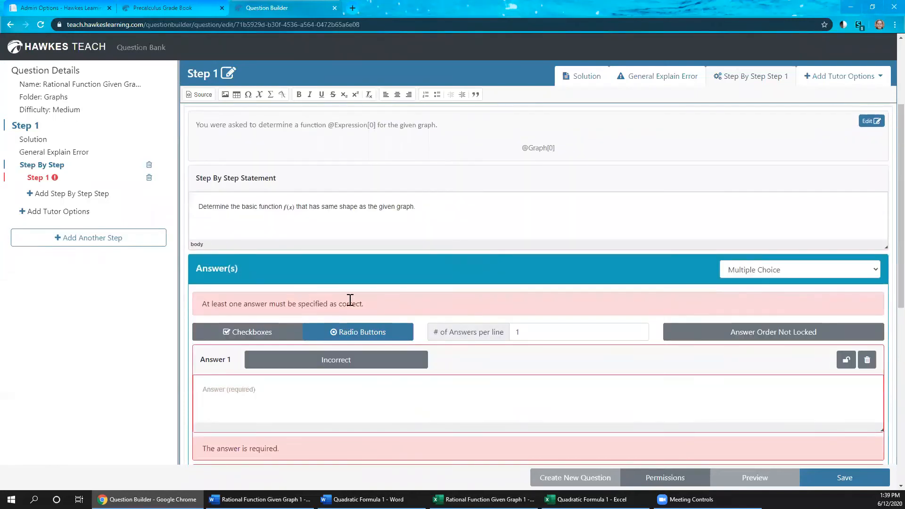
click(821, 276)
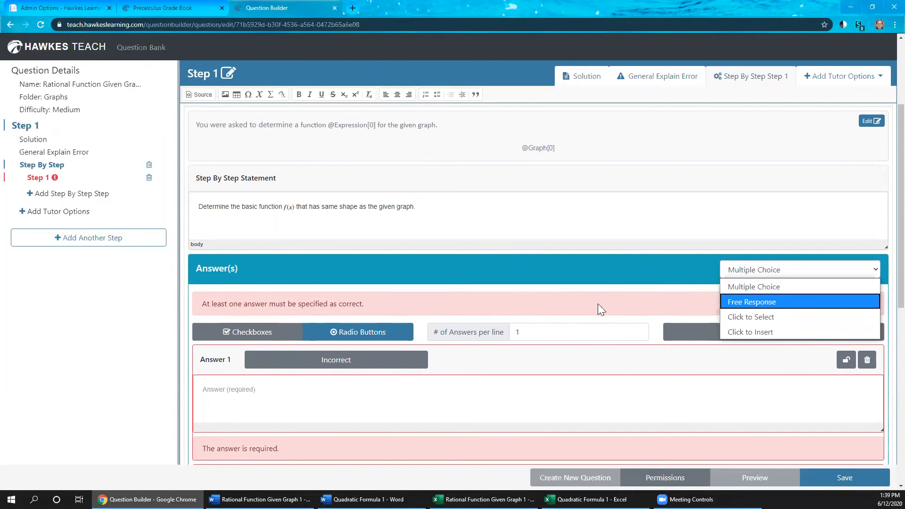
click(769, 303)
scroll(566, 281, down, 2)
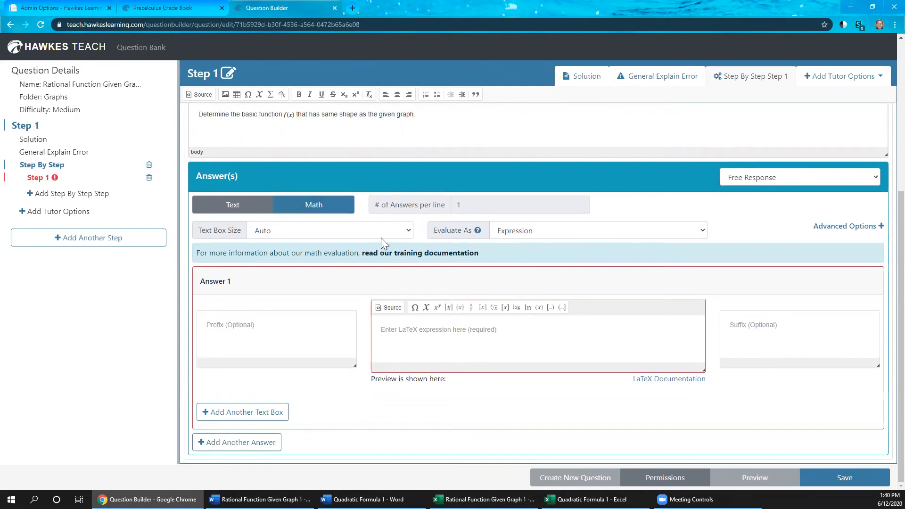
click(402, 232)
click(312, 260)
Set the Answer 1 prefix to the math expression "f(x) ="
click(269, 327)
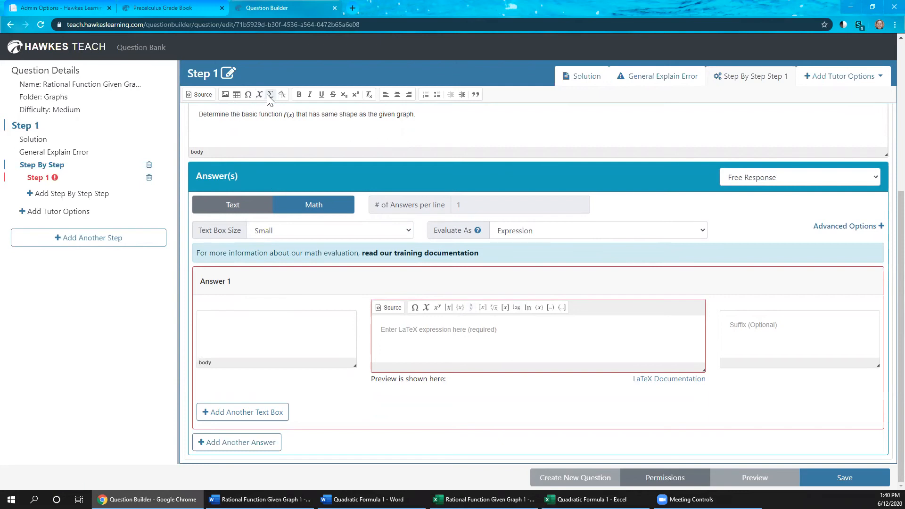
text(f)
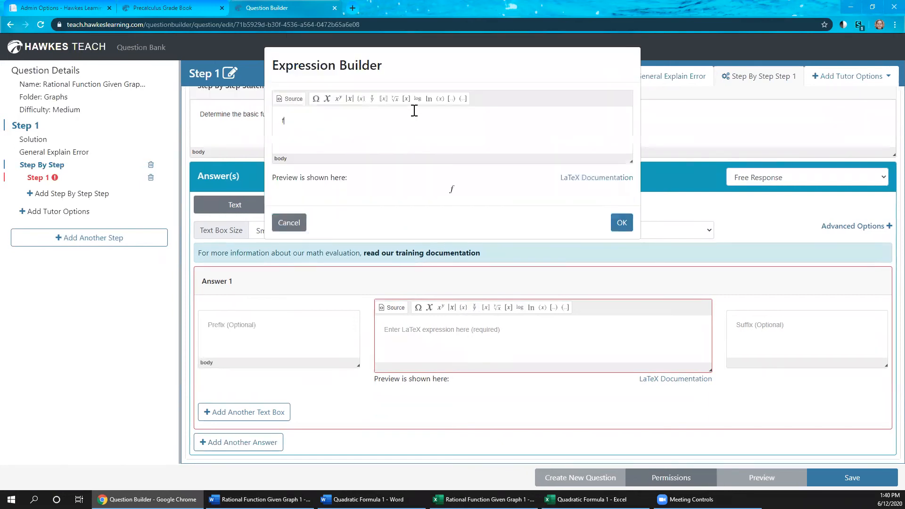
click(439, 100)
text(x)
click(621, 223)
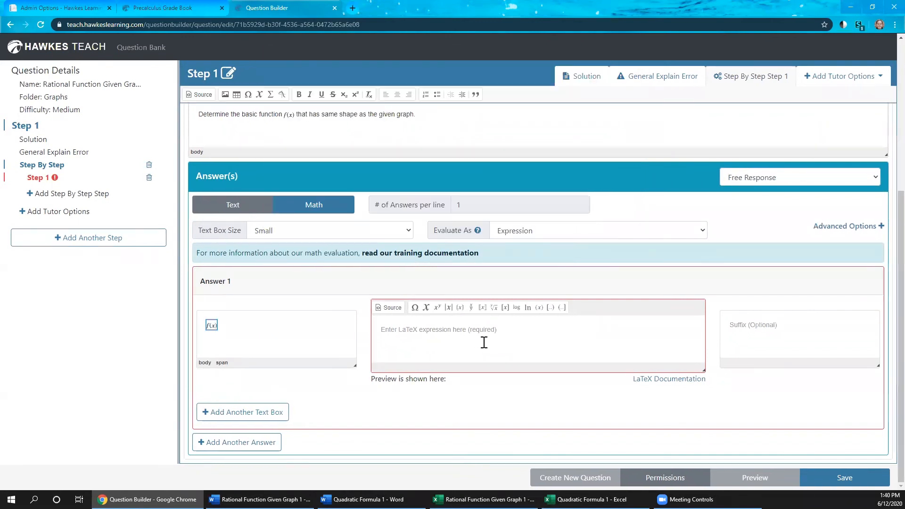
double_click(212, 327)
click(621, 221)
Enter the fraction \dfrac{1}{x} as the correct expression for Answer 1 and save the question
click(400, 325)
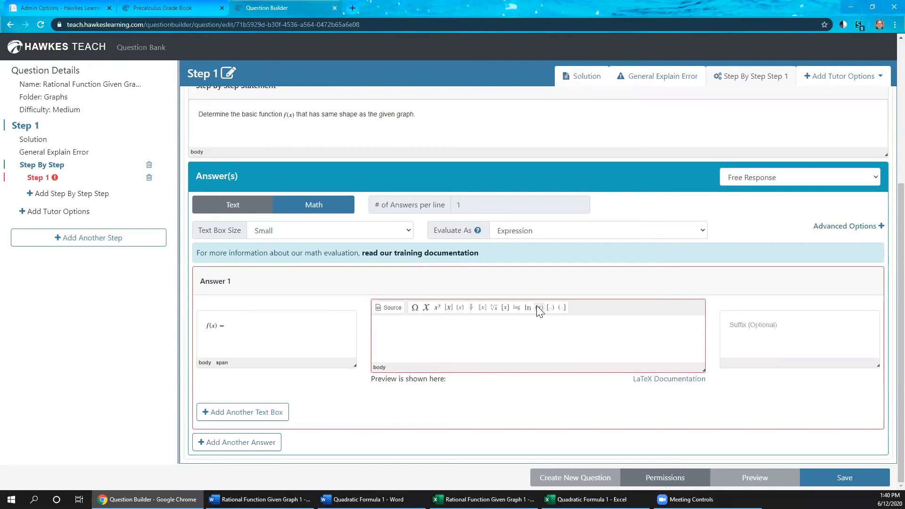
click(482, 308)
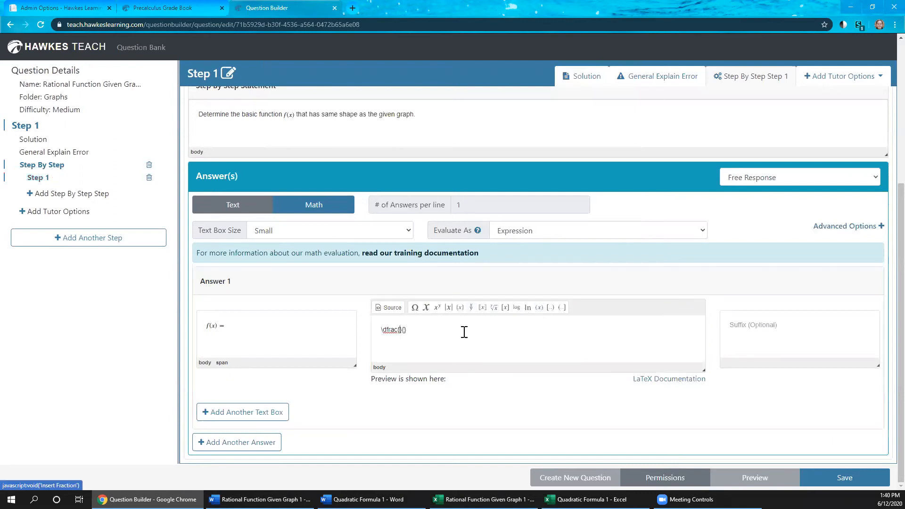
text(1)
key(Right)
key(Right)
text(x)
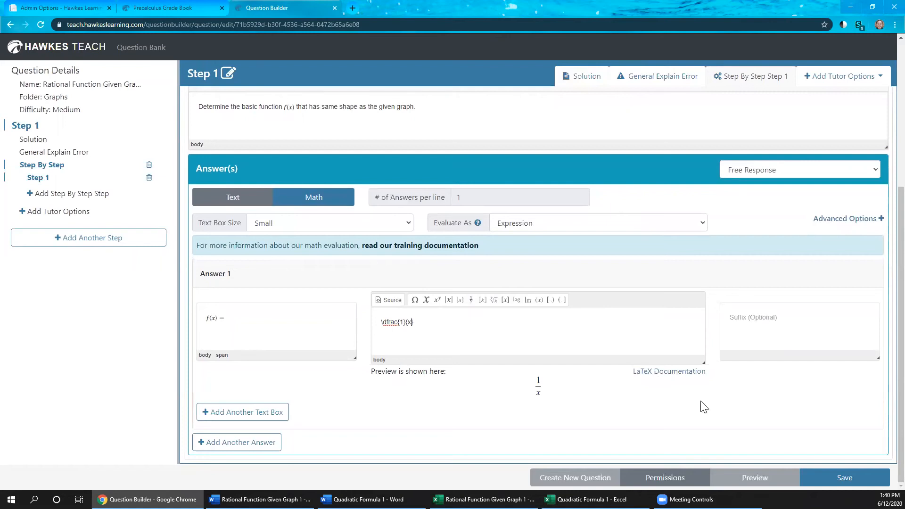
click(840, 482)
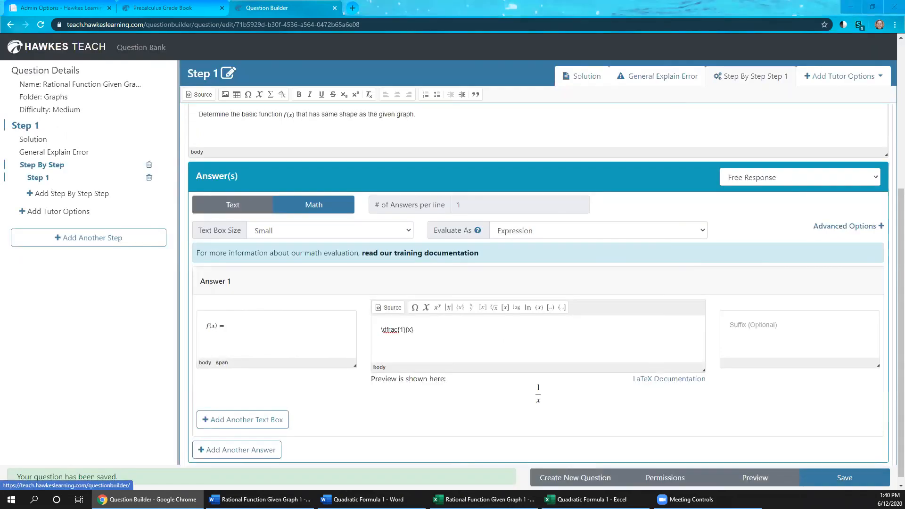
Add a second Step By Step step and begin its statement with "The graph has the same shape as the basic function"
click(52, 194)
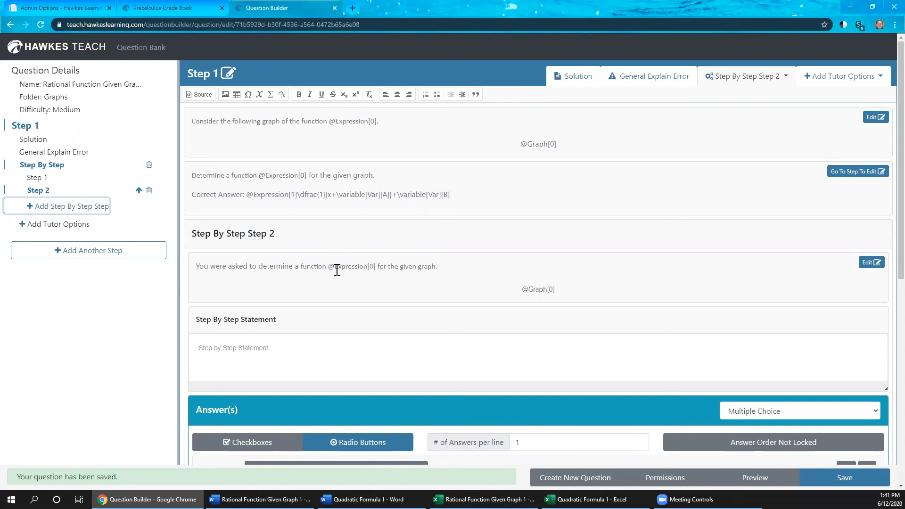
scroll(336, 270, down, 2)
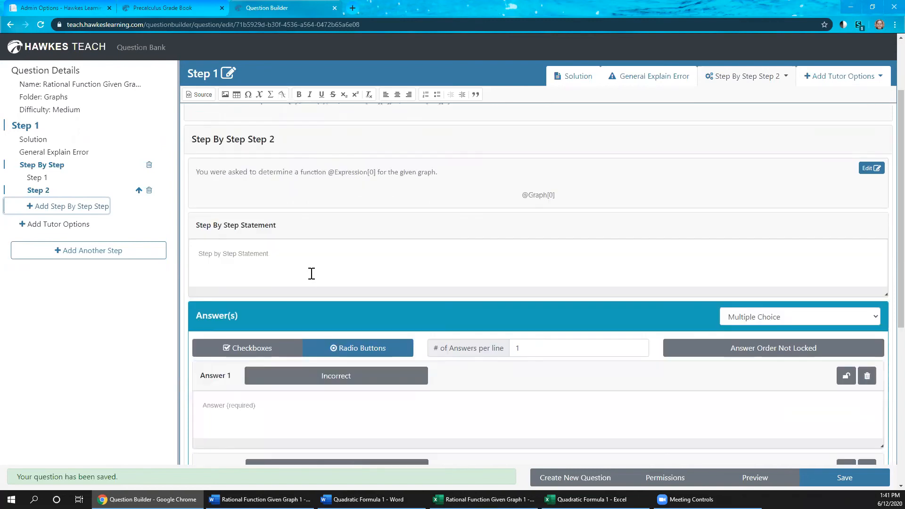
click(259, 256)
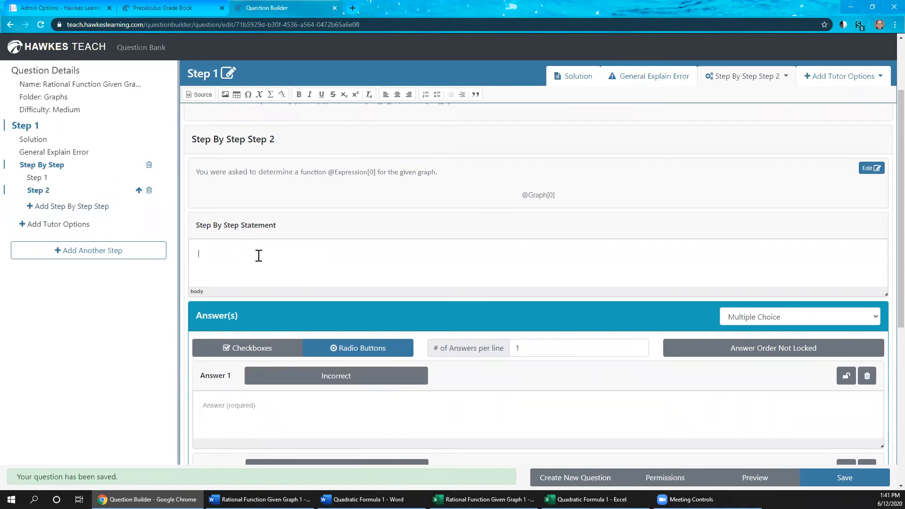
text(The graph has the same shape as the basic function)
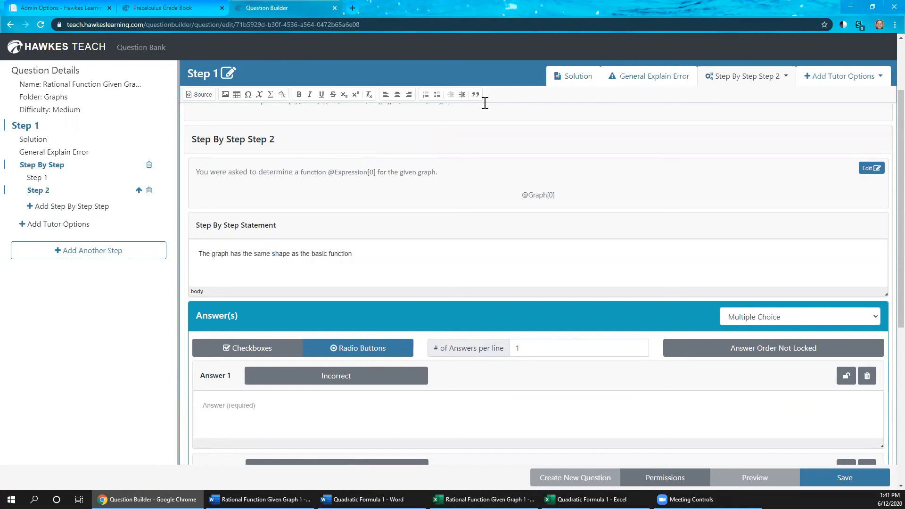
Insert the math expression f(x) = 1/x at the end of the Step 2 statement, with 1/x as a stacked fraction
click(282, 95)
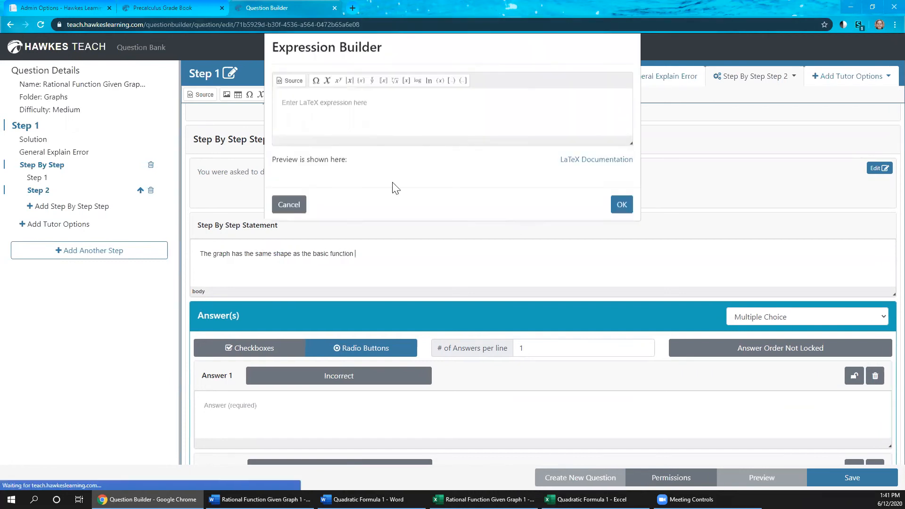
click(417, 117)
text(f)
click(440, 98)
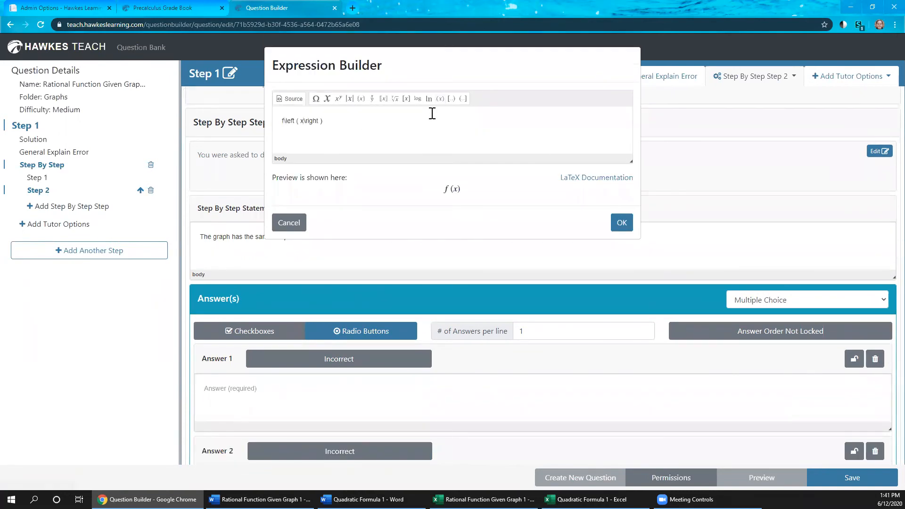
text(=)
click(372, 99)
text(1}{x)
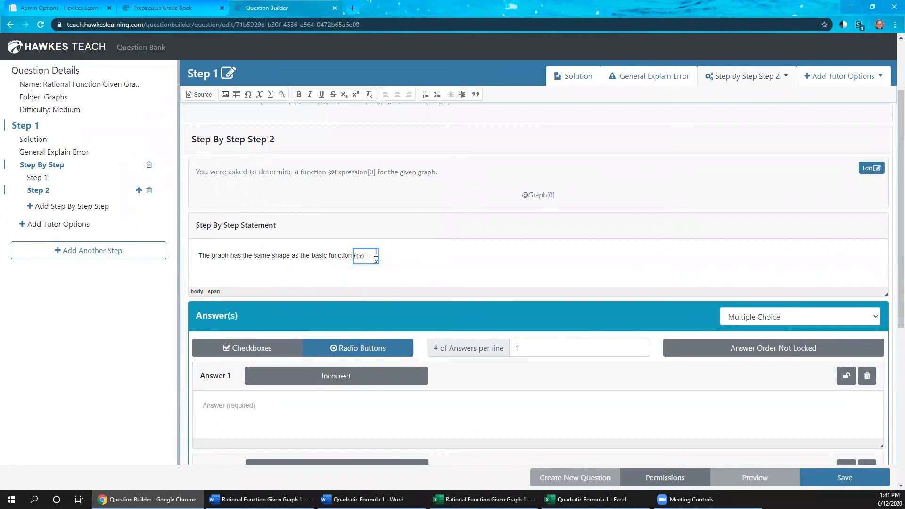
Continue with ", but it has been shifted horizontally and vertically. How many units has the graph been shifted horizontally, and in which direction."
click(382, 268)
text(, but it has been shifted horizontally and vertically)
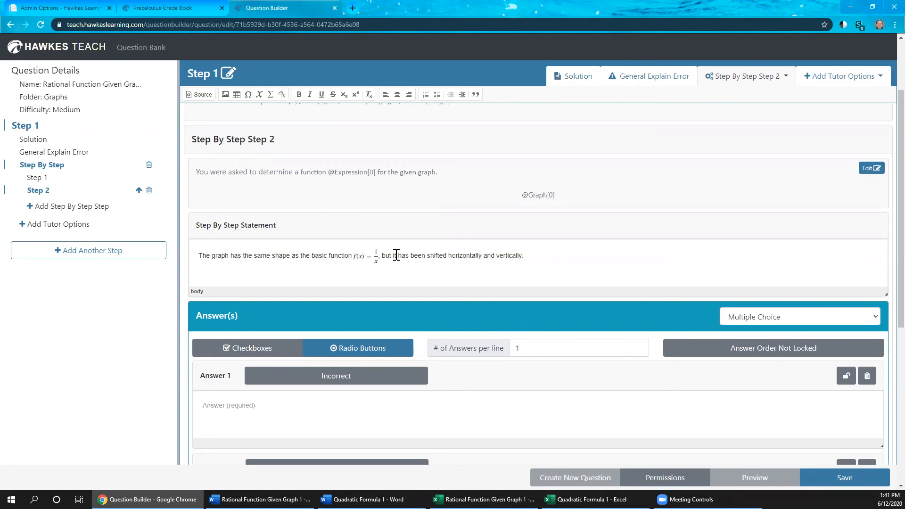
text(. How many units has the graph been shifted horizontally, and in which direction.)
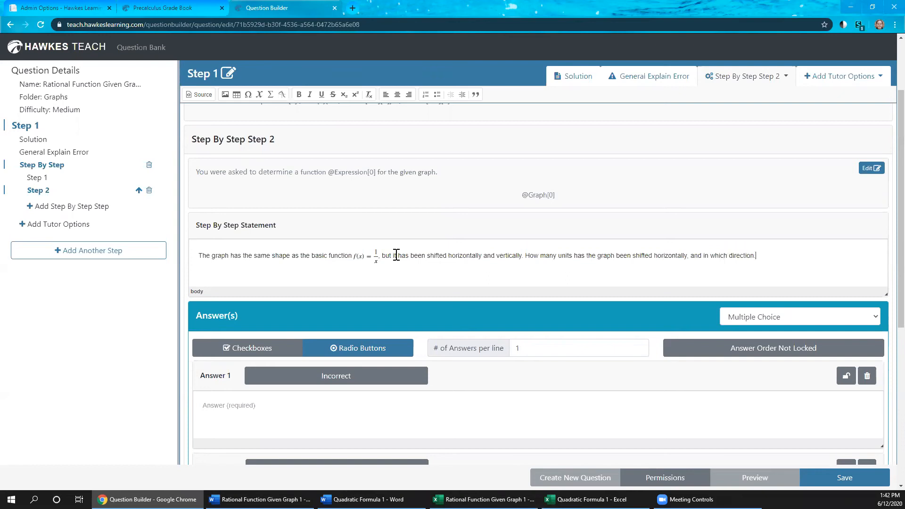
Insert "of" and a copy of the f(x) = 1/x expression after "How many units has the graph" in the Step 2 statement
click(362, 257)
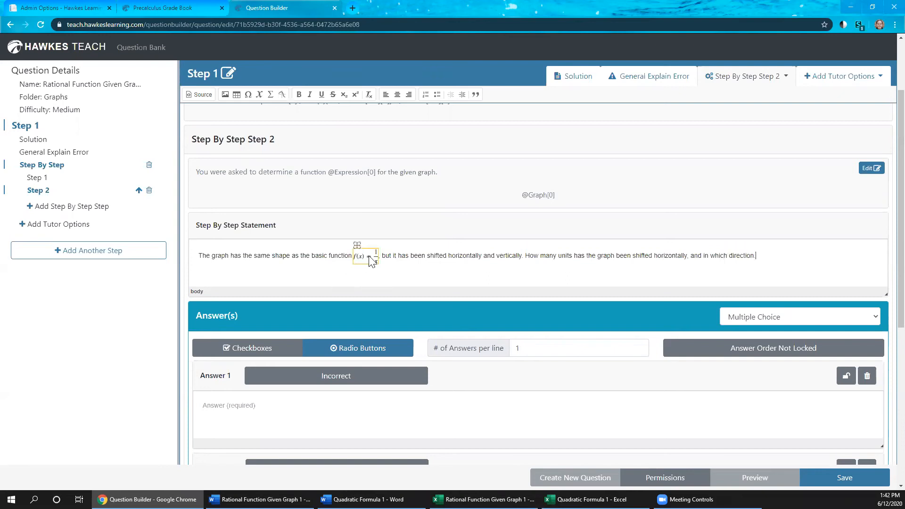
click(615, 256)
text(of)
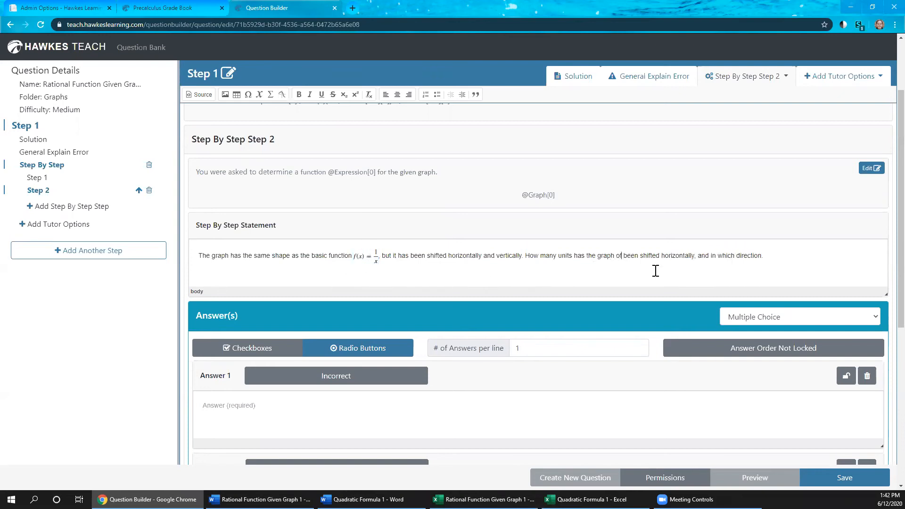
key(ctrl+v)
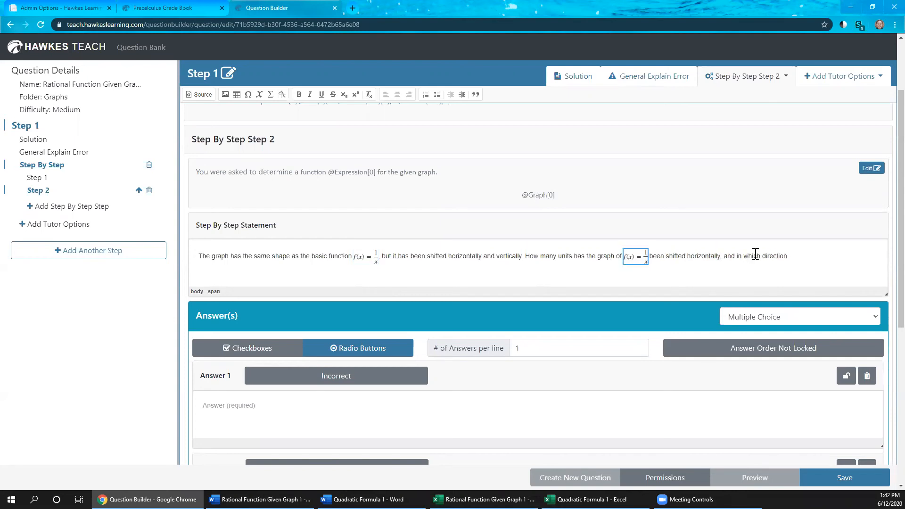
click(790, 254)
Mark Answer 1 of the Step 2 multiple-choice answers as correct
scroll(503, 257, down, 1)
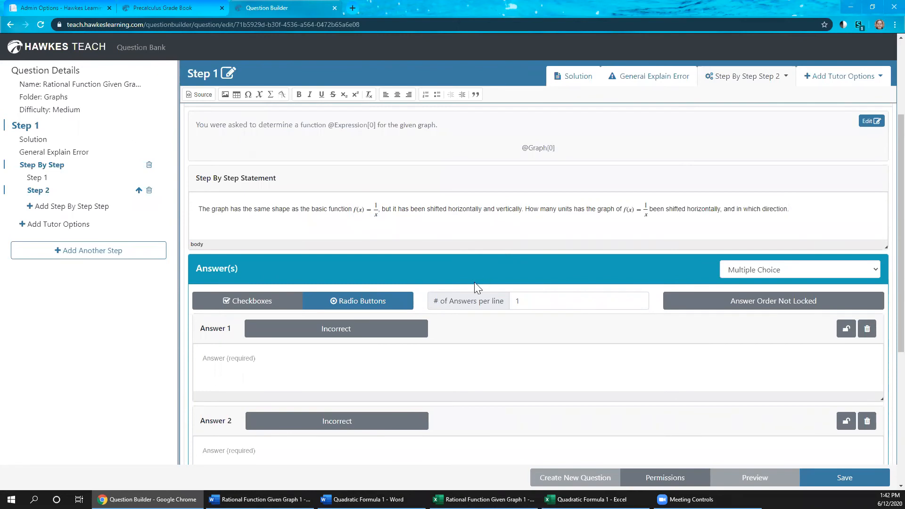
scroll(474, 282, down, 1)
scroll(475, 285, down, 1)
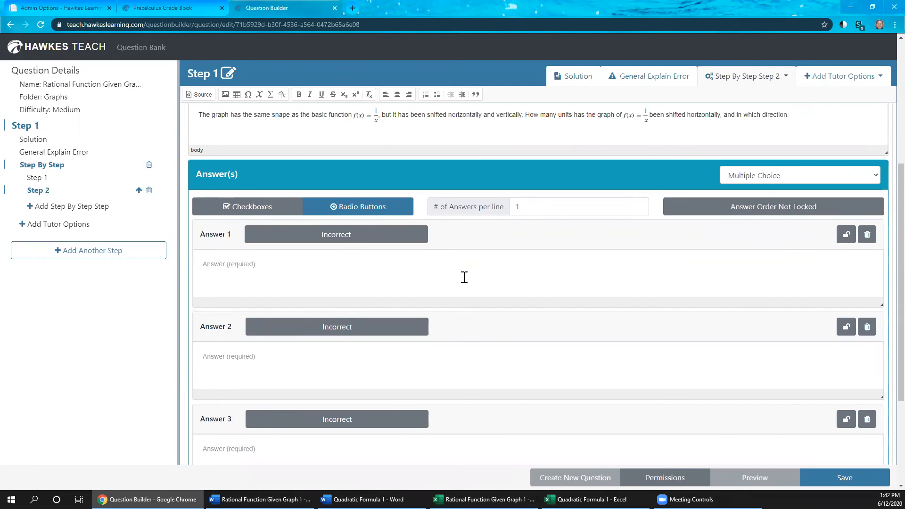
click(347, 238)
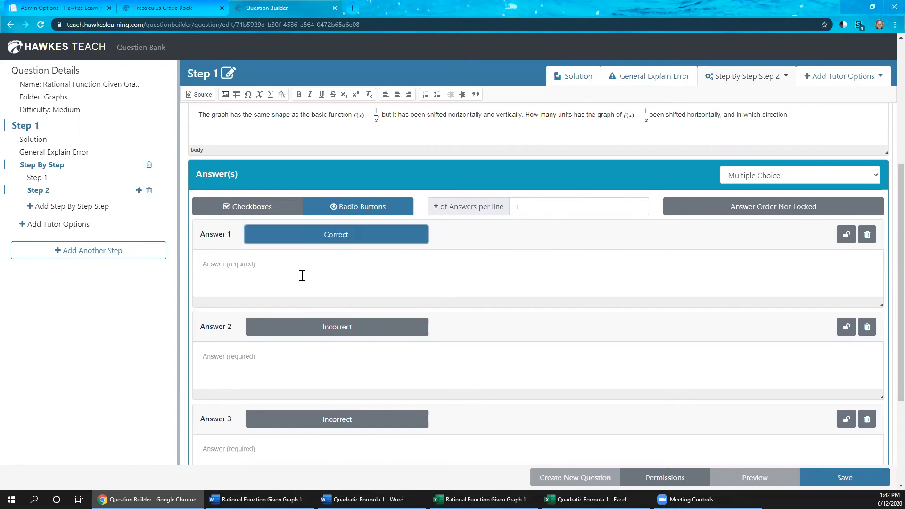
click(255, 263)
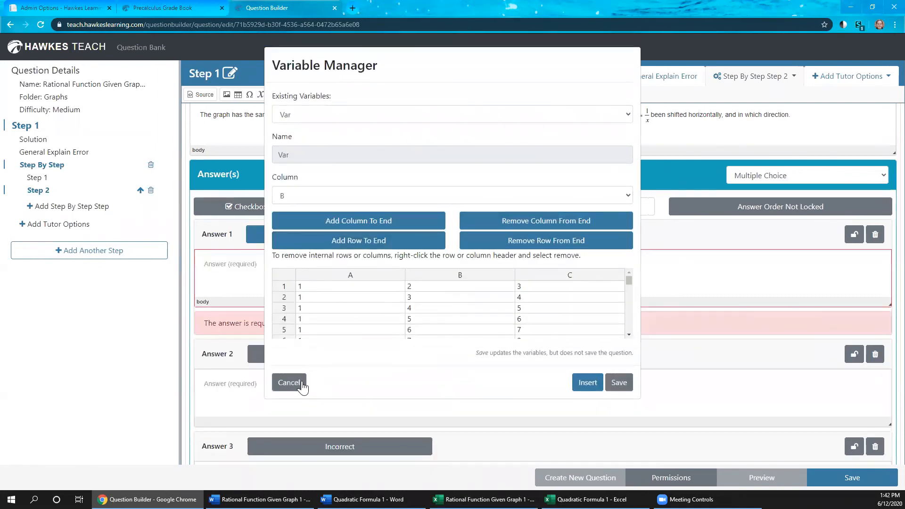
click(302, 383)
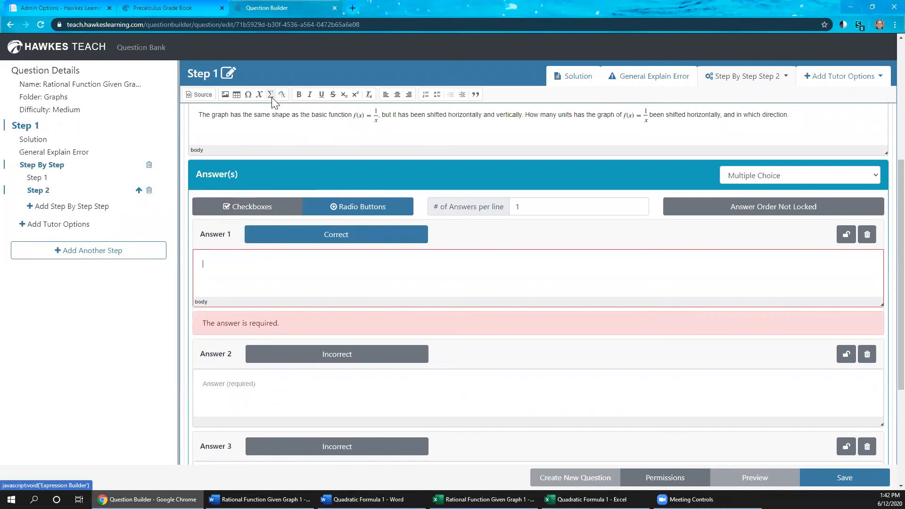
Fill Answer 1 with an expression holding column A of variable Var, followed by "units to the left"
click(272, 98)
click(333, 108)
click(310, 196)
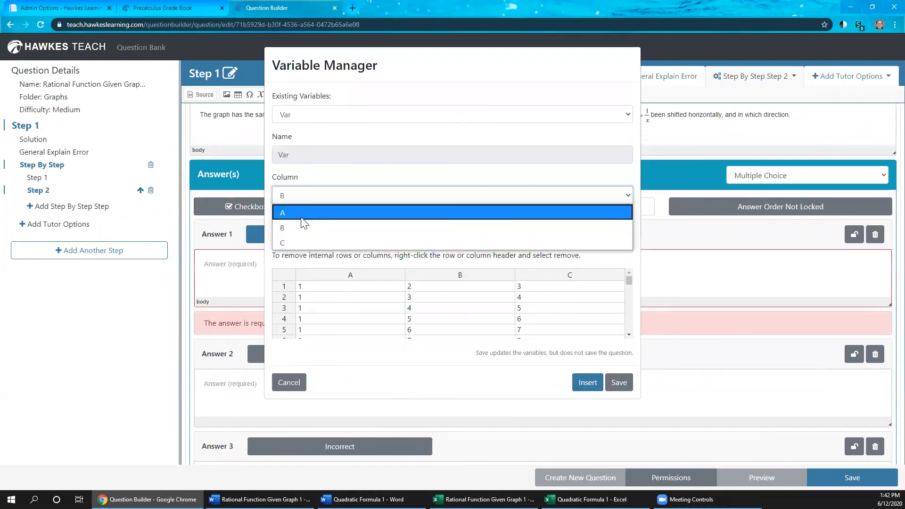
click(588, 388)
click(589, 388)
click(622, 228)
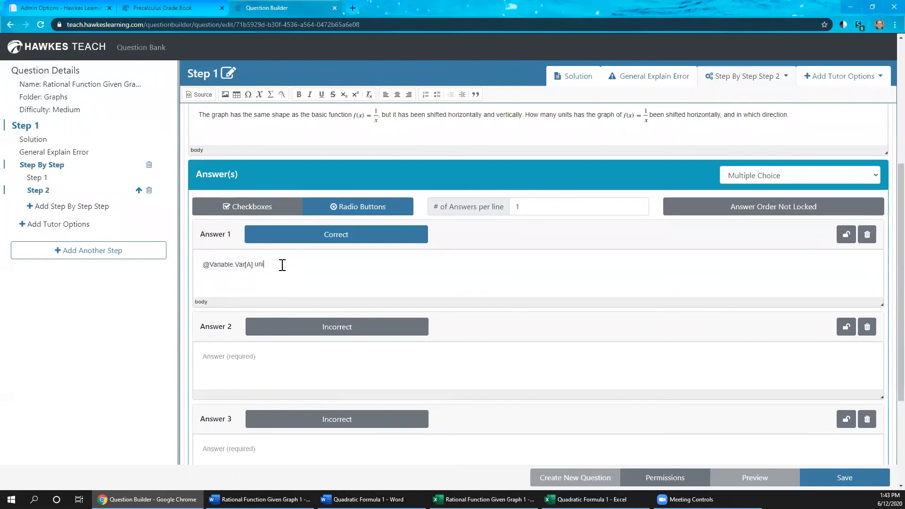
text(units to the left)
Copy the Answer 1 content into Answer 2 and change "left" to "right"
click(241, 364)
drag(309, 261, 171, 267)
key(ctrl+c)
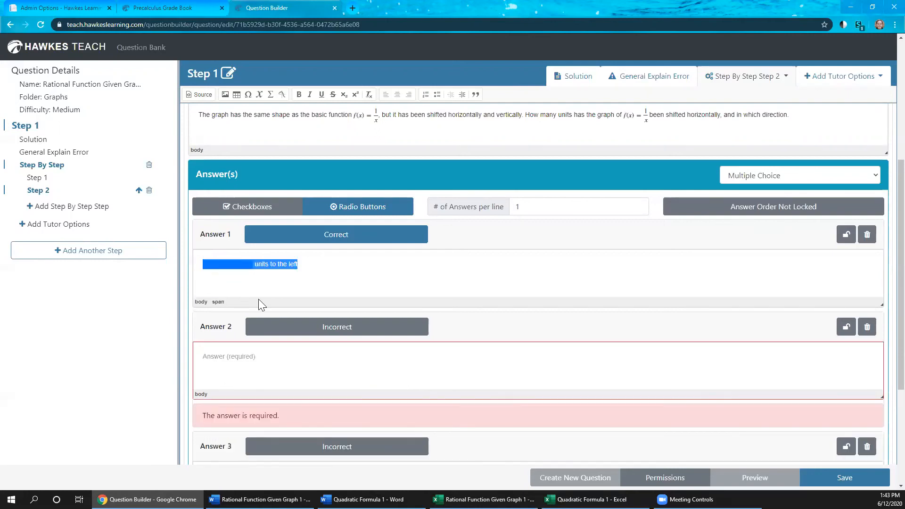
click(253, 356)
key(ctrl+v)
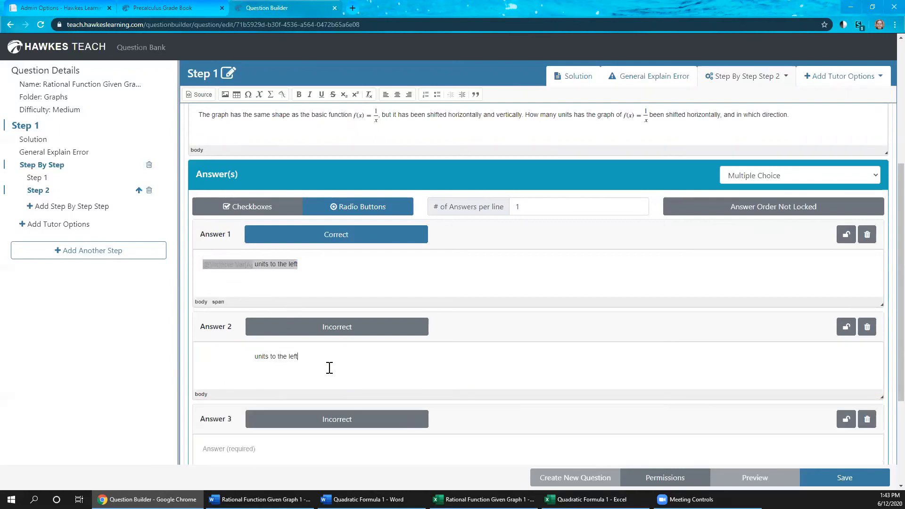
double_click(293, 356)
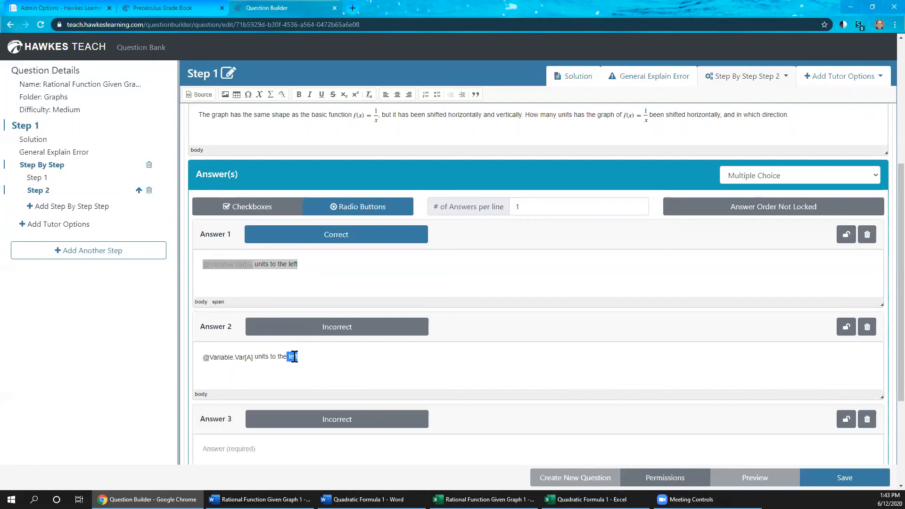
text(righ)
Fill Answer 3 of Step 2 with an expression holding column B of variable Var, followed by "units to the left"
scroll(340, 320, down, 3)
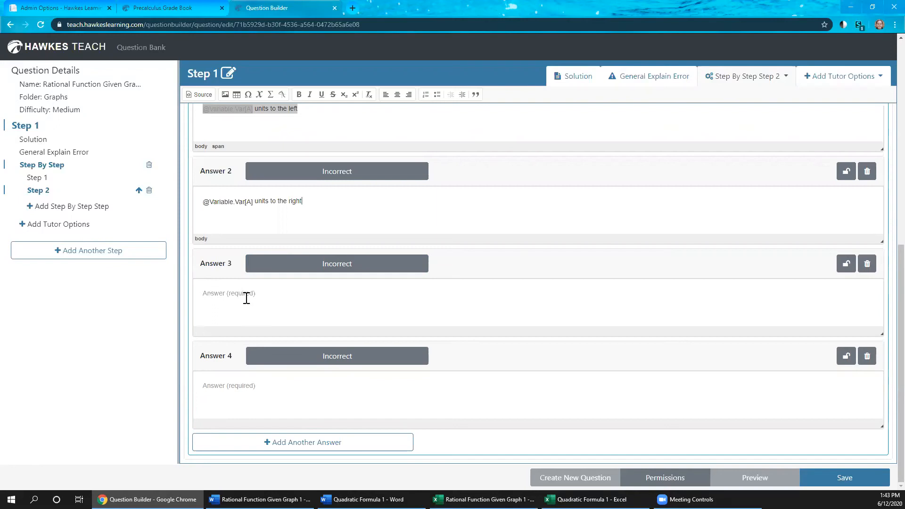
scroll(362, 303, up, 3)
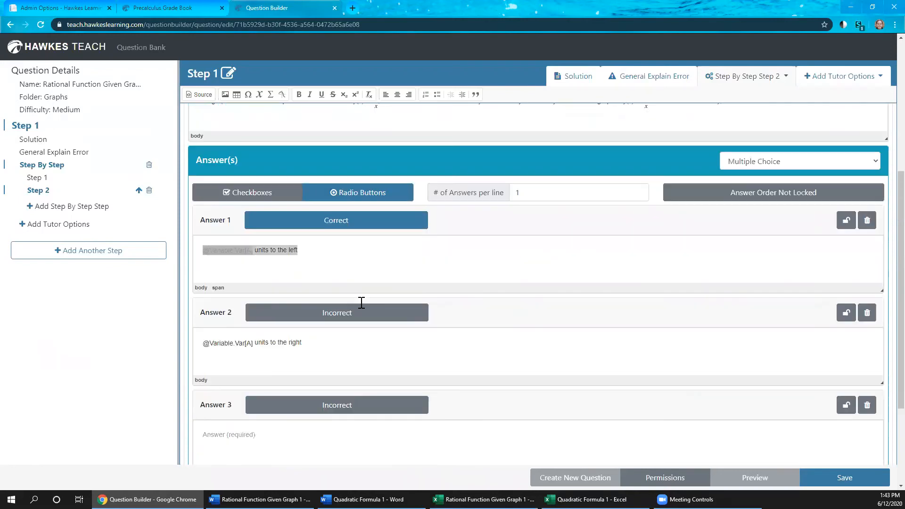
scroll(359, 302, down, 3)
click(227, 291)
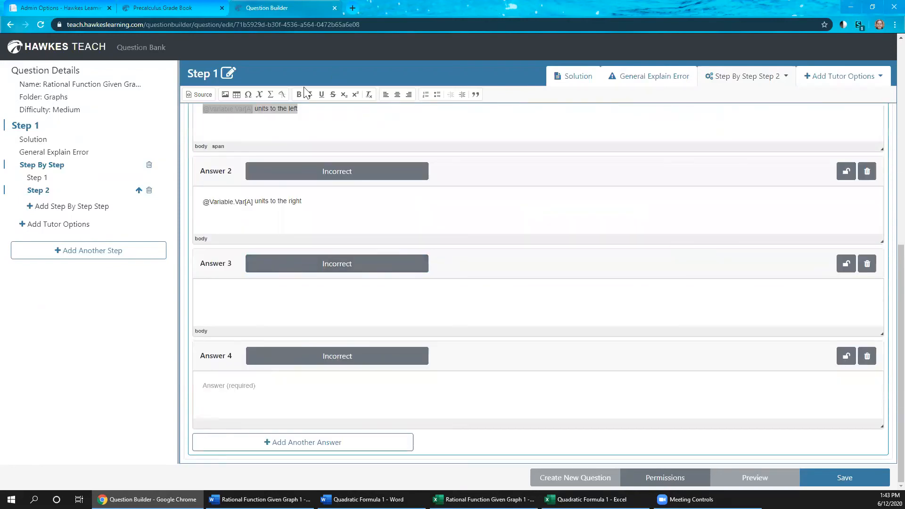
click(269, 95)
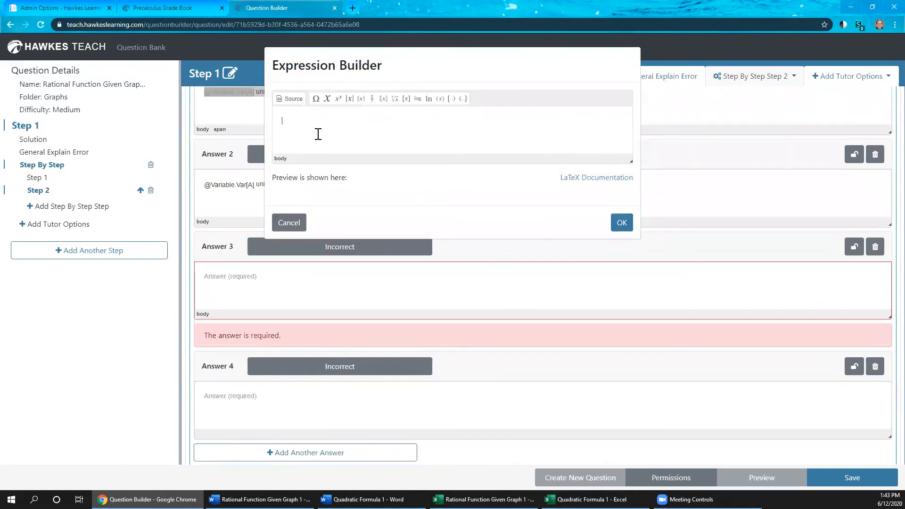
click(328, 98)
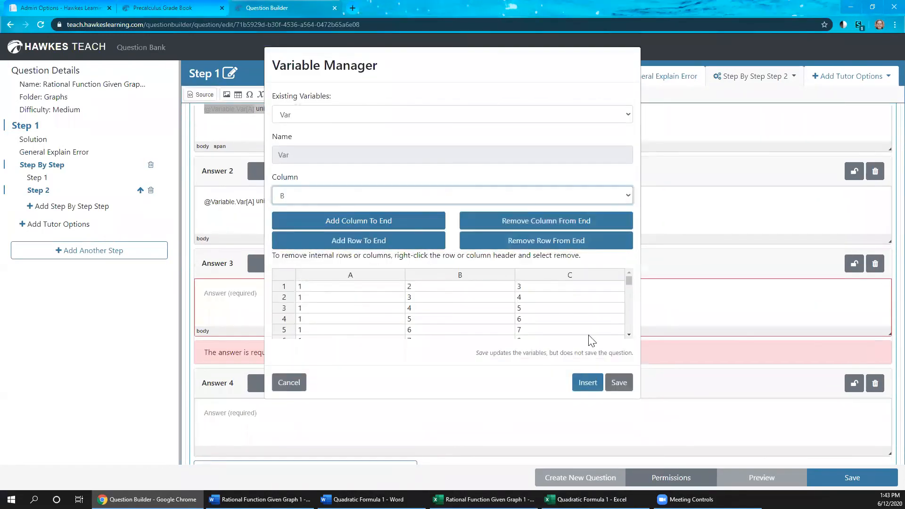
click(628, 228)
click(290, 295)
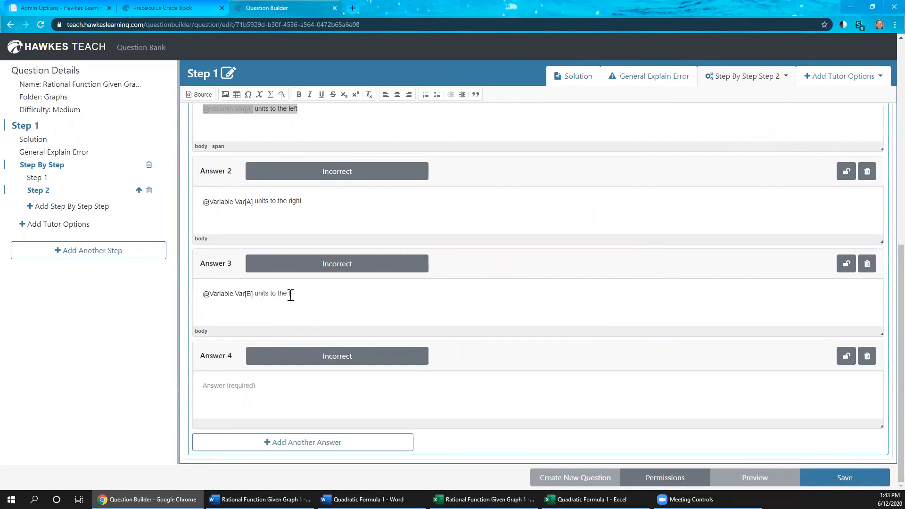
Copy the Answer 3 content into Answer 4 with "left" changed to "right", and save the question
drag(314, 294, 186, 294)
key(ctrl+c)
click(241, 392)
key(ctrl+v)
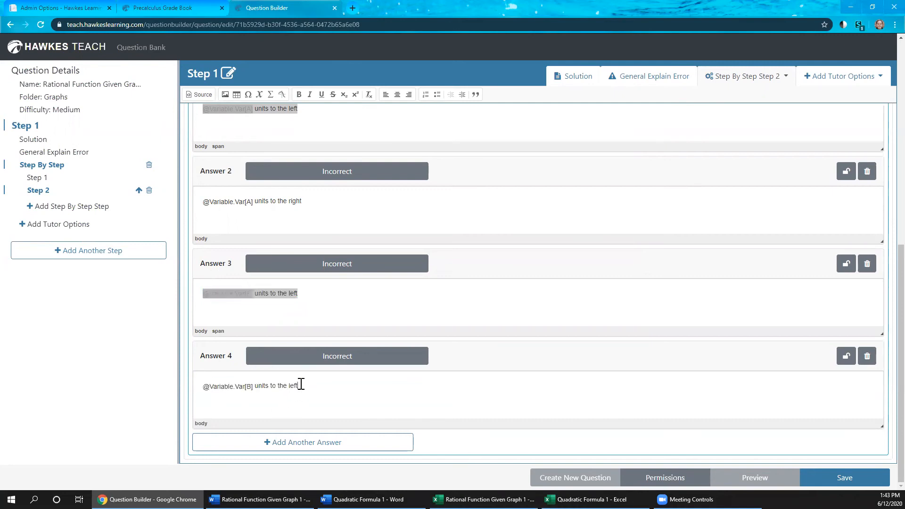
text(right)
click(831, 479)
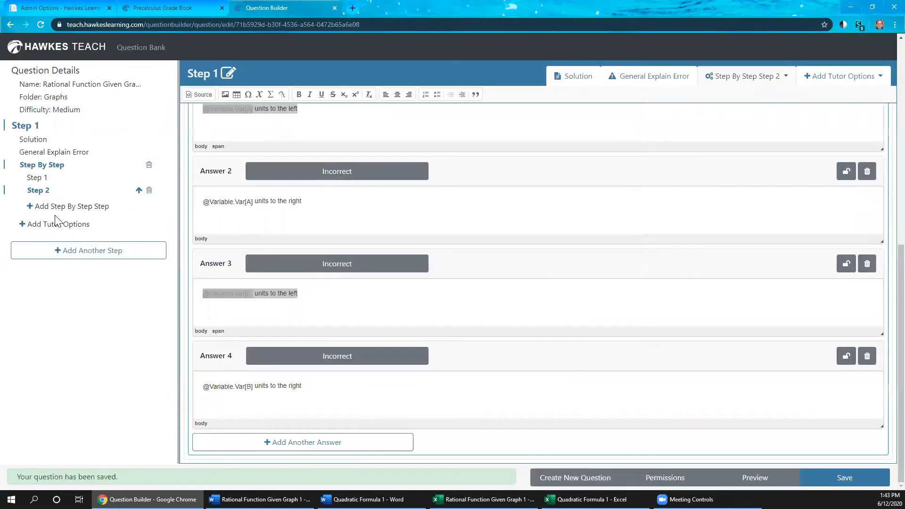
Add Step By Step Step 3 with the statement "How many units has the graph of been shifted vertically, and in which direction."
click(55, 207)
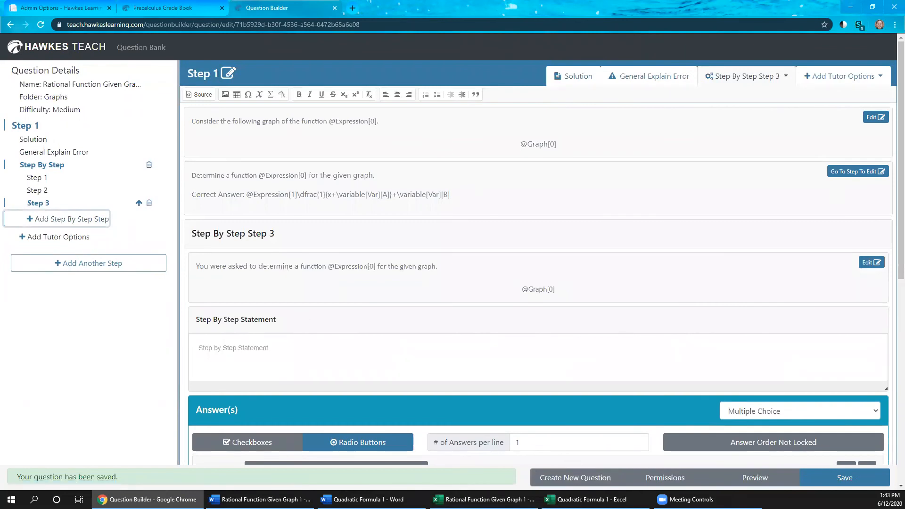
click(268, 346)
text(How many units)
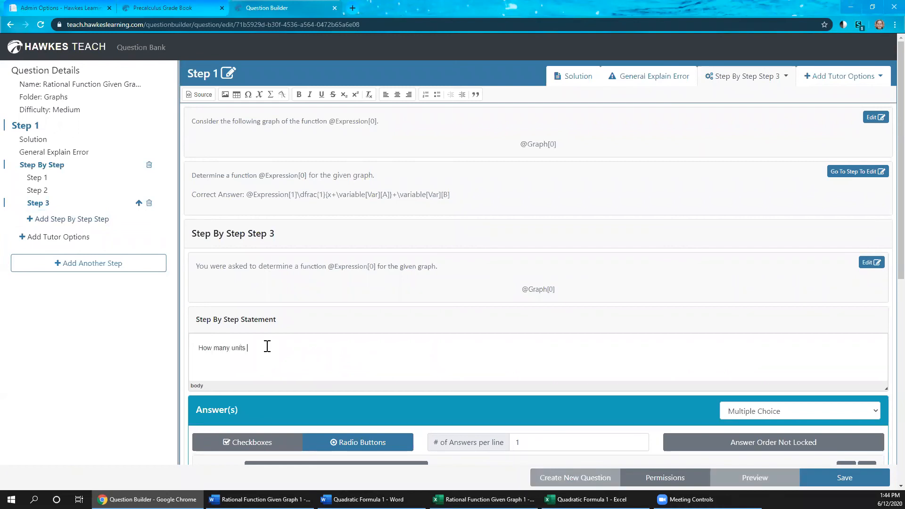
text( has the graph of  been shifted vertically, and in which direction.)
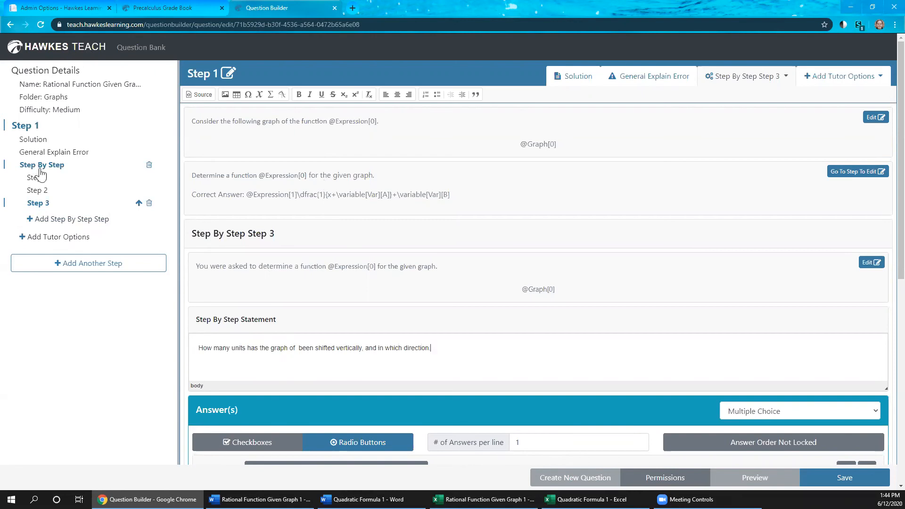
Copy the f(x) = 1/x expression from Step 2 into the Step 3 statement after "the graph of", and end the statement with a question mark
click(38, 190)
click(397, 311)
text(The graph has the same shape as the basic function , but it has been shifted horizontally and vertically. How many units has the graph of  been shifted horizontally, and in which direction.)
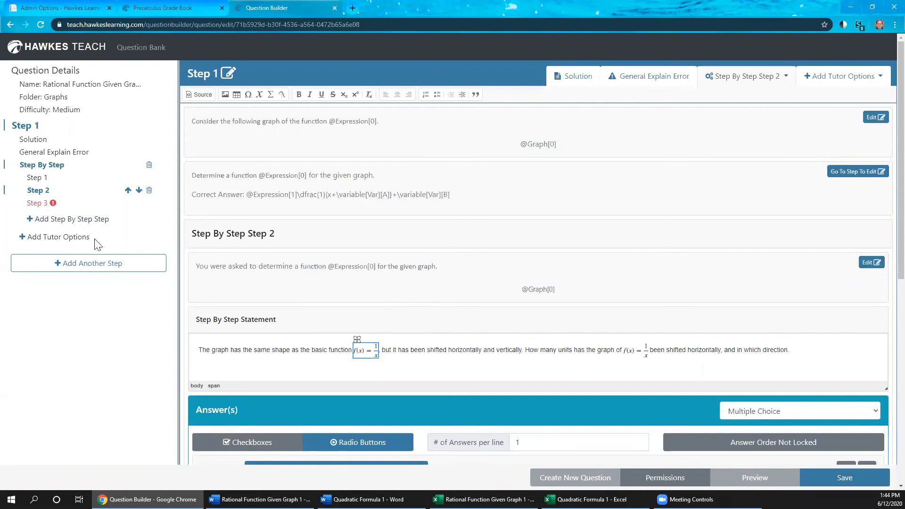
click(50, 203)
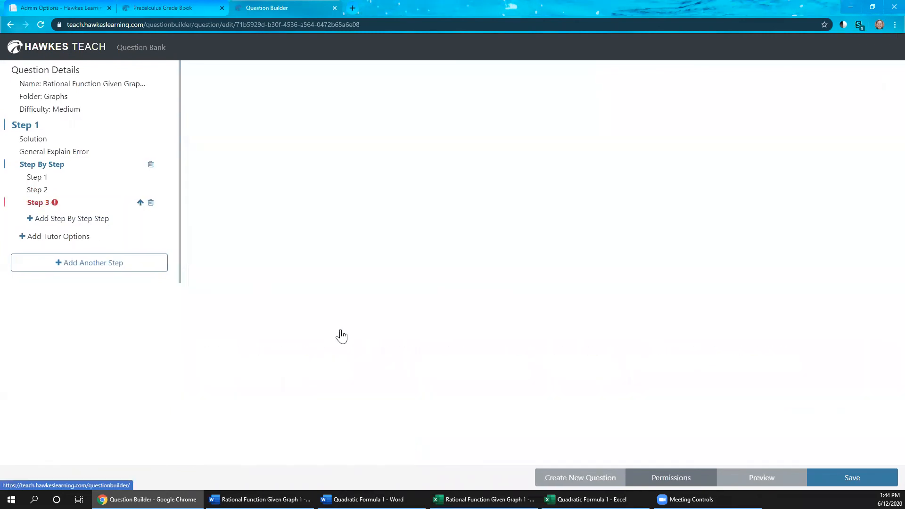
scroll(380, 342, down, 2)
click(428, 270)
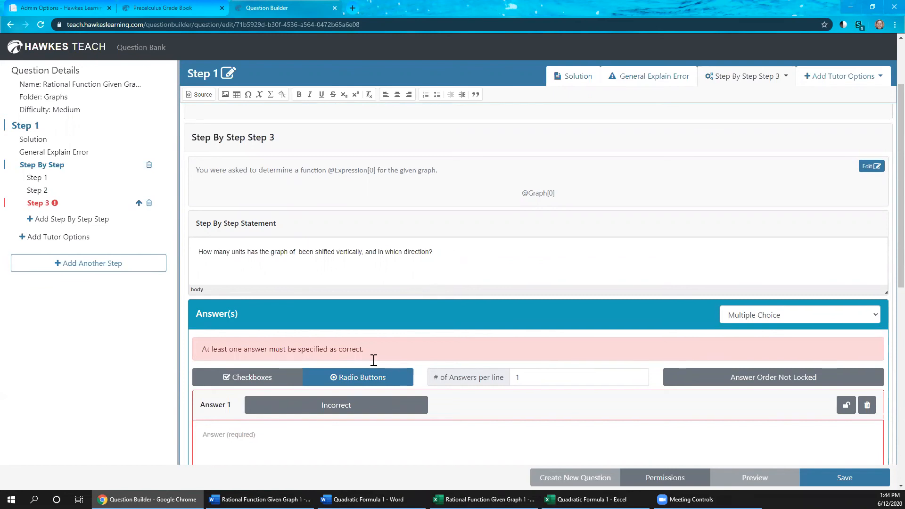
scroll(374, 360, down, 4)
scroll(372, 330, up, 2)
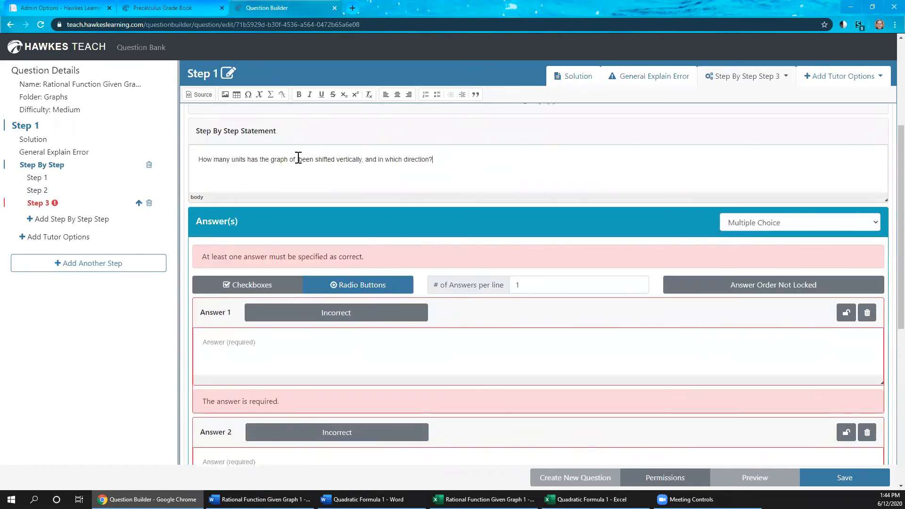
key(ctrl+v)
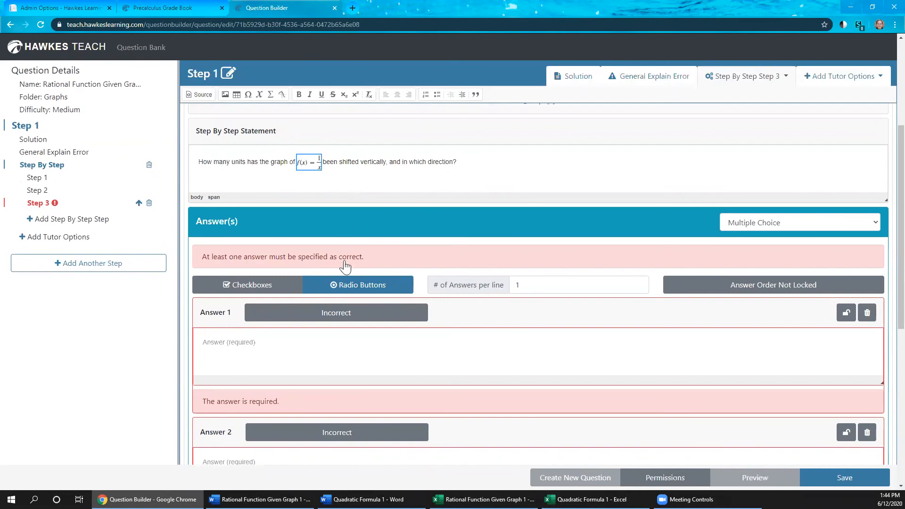
Mark Step 3's Answer 1 as correct and fill it with Step 2's Answer 3 content, changing "to the left" to "upward"
click(43, 193)
scroll(358, 316, down, 8)
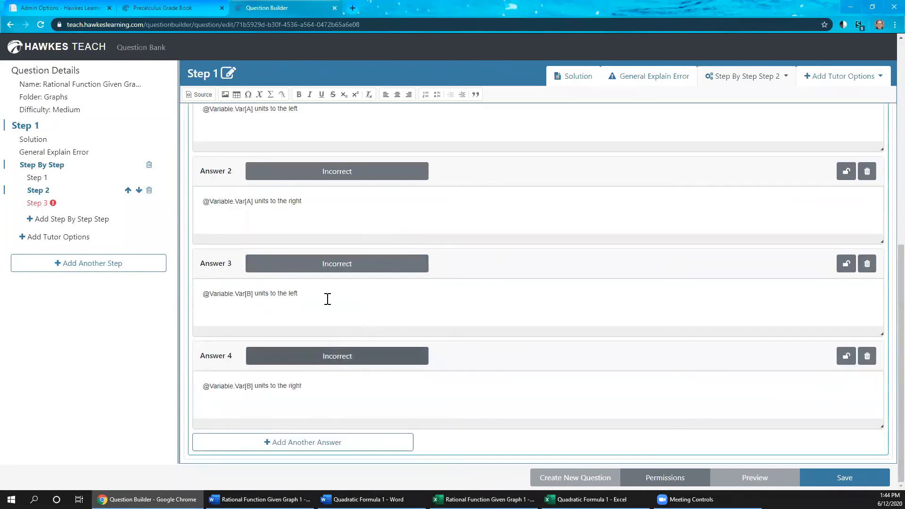
double_click(321, 293)
shift+click(186, 295)
key(ctrl+c)
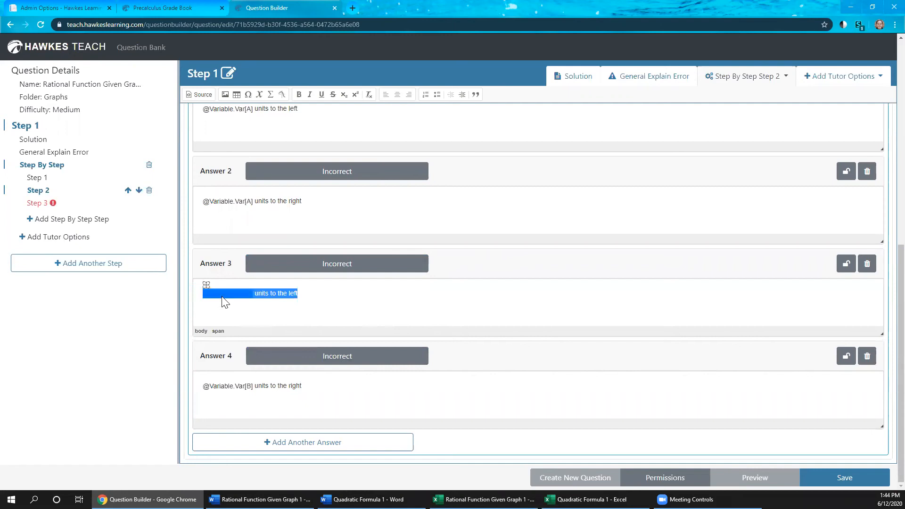
click(38, 203)
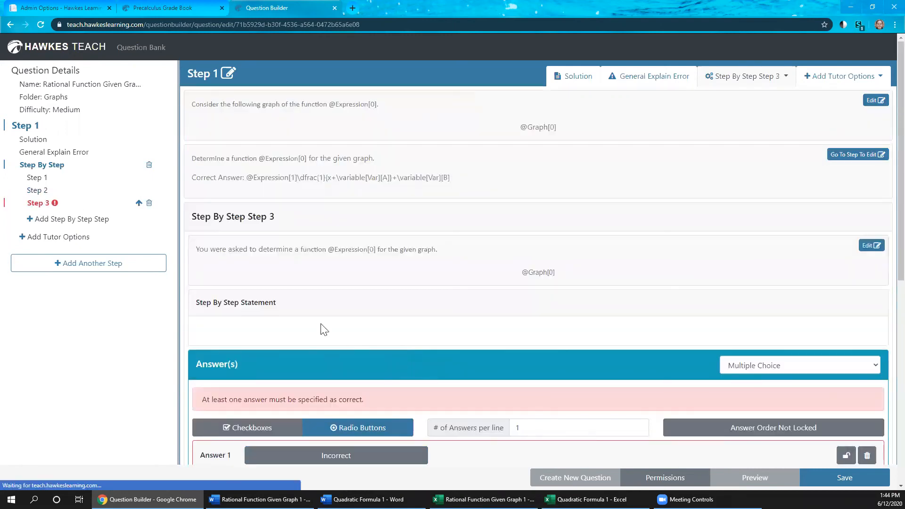
scroll(283, 370, down, 3)
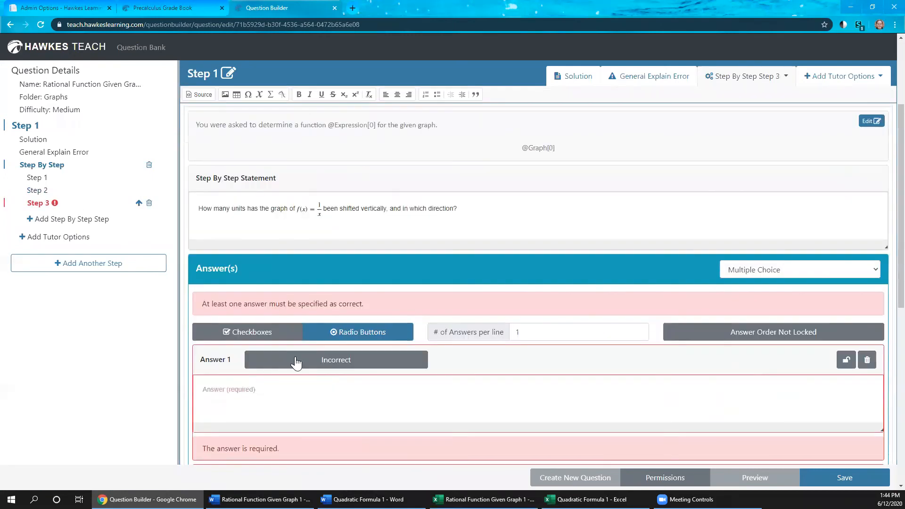
click(337, 364)
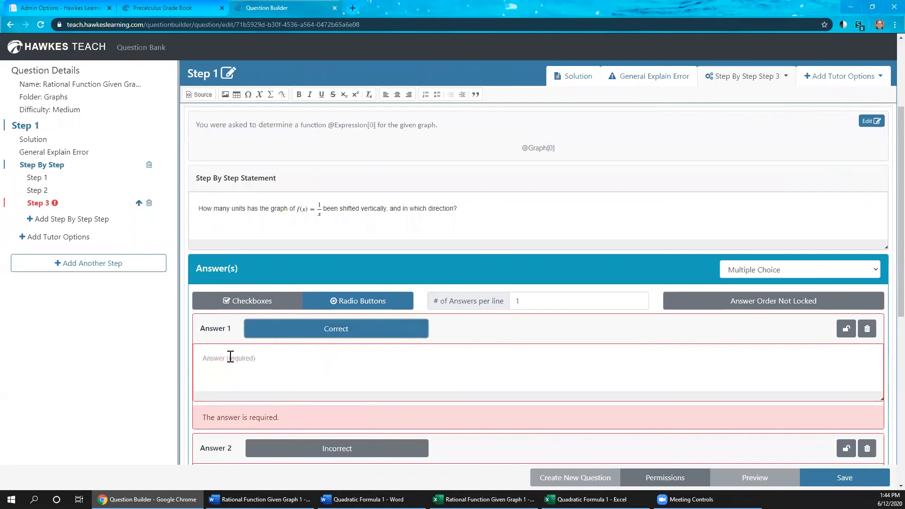
click(238, 356)
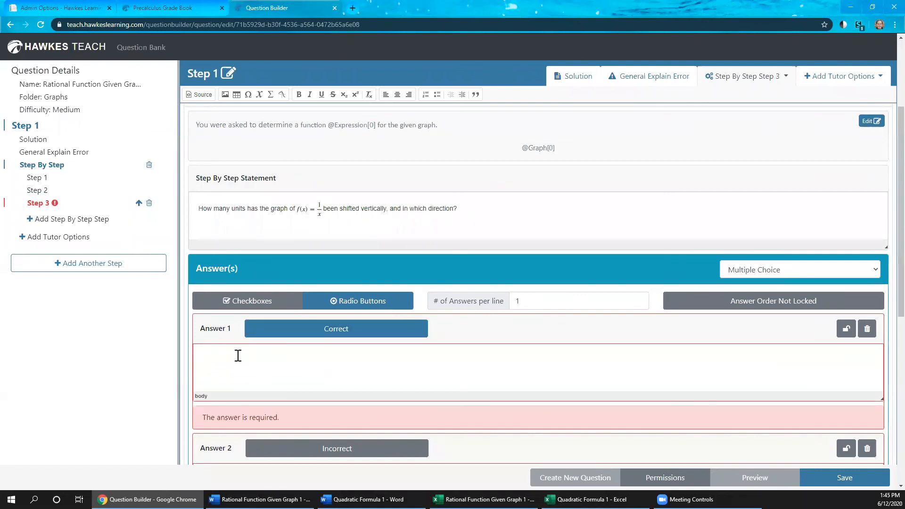
key(ctrl+v)
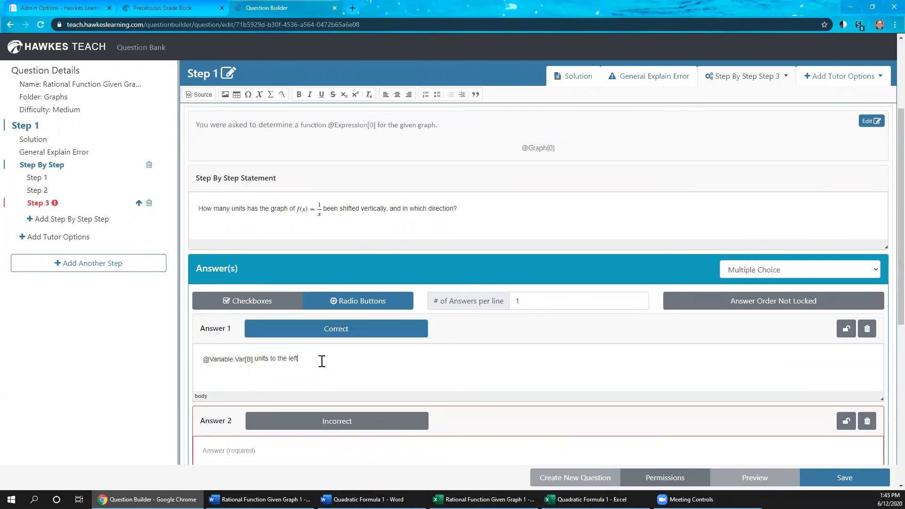
drag(311, 358, 274, 362)
text(upw)
Copy Step 3's Answer 1 content into Answer 2 and change "upward" to "downward"
scroll(306, 353, down, 1)
drag(309, 311, 248, 335)
key(ctrl+c)
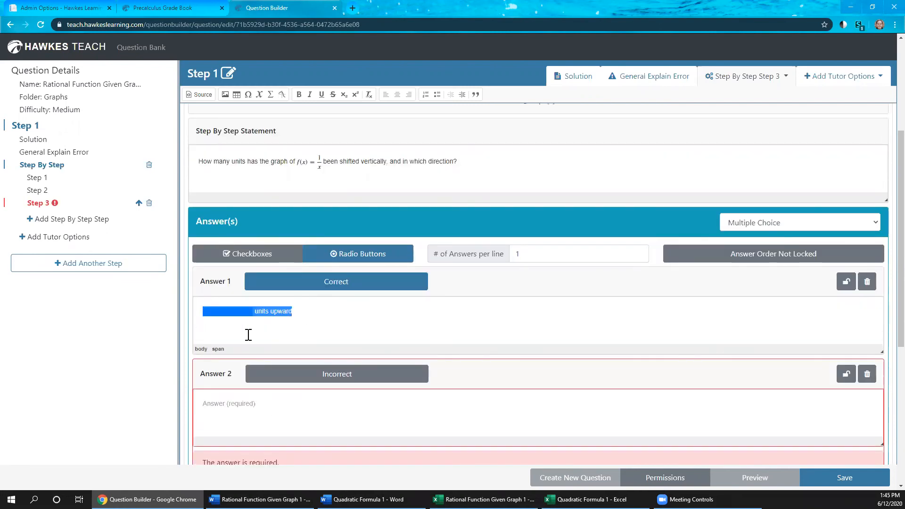
click(243, 405)
key(ctrl+v)
double_click(271, 405)
text(dow)
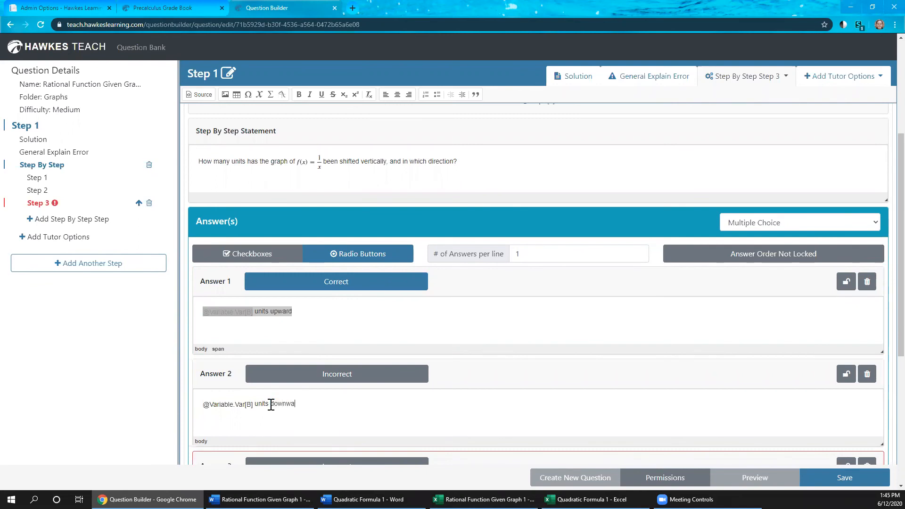
Copy Step 2's Answer 1 content with column A of Var into Step 3's Answer 3, and change "to the left" to "upward"
scroll(277, 402, down, 2)
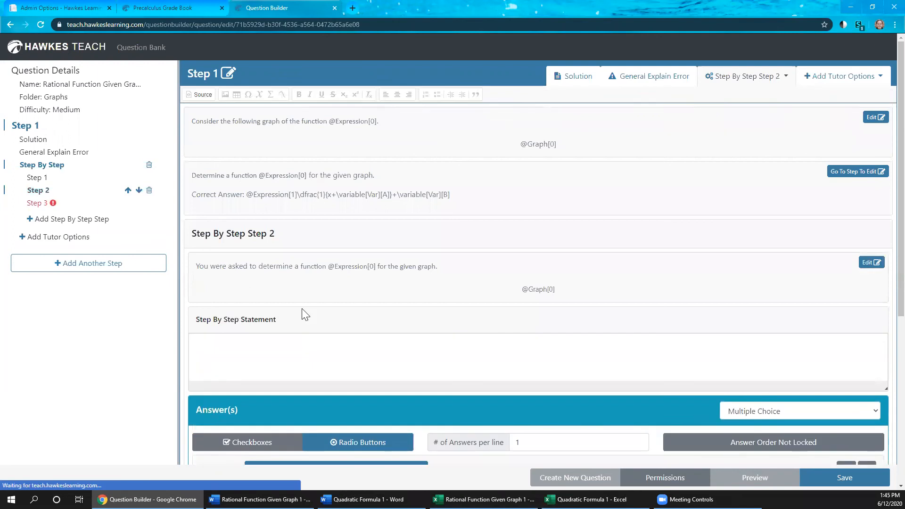
scroll(302, 312, down, 4)
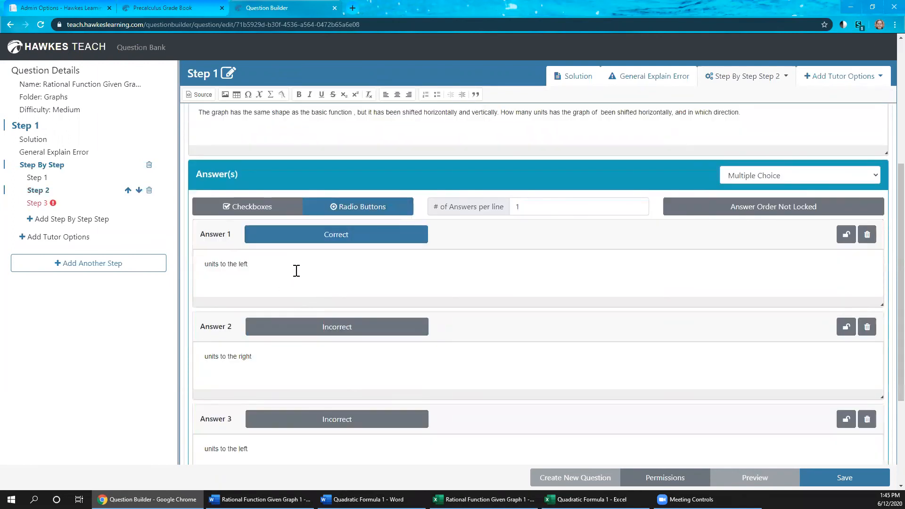
click(311, 267)
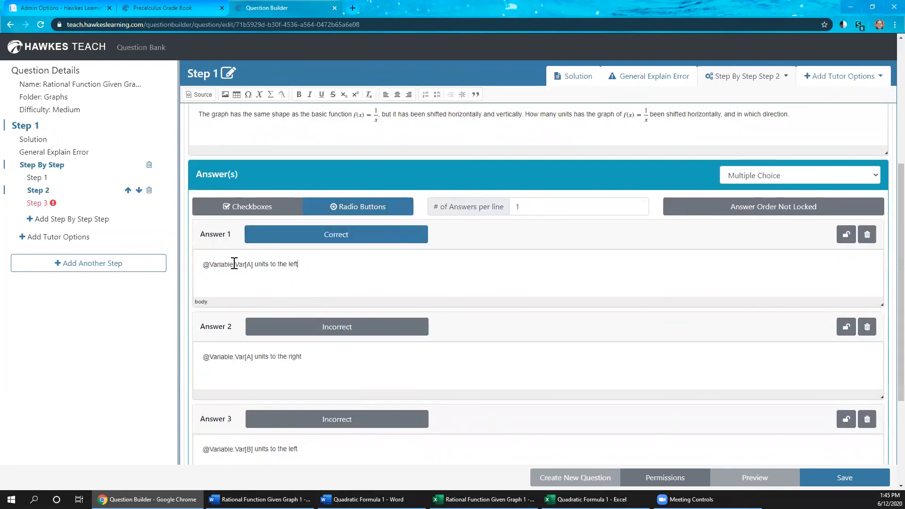
drag(234, 264, 190, 265)
key(ctrl+c)
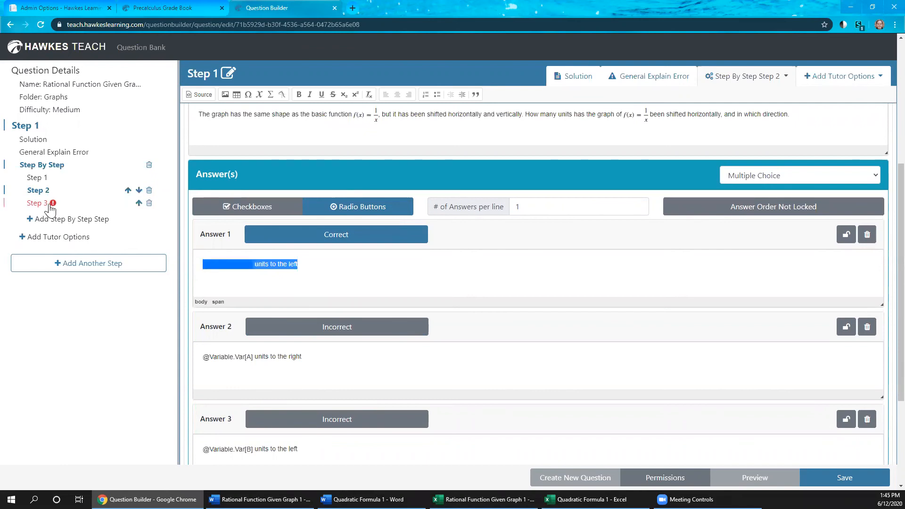
click(50, 207)
scroll(308, 323, down, 4)
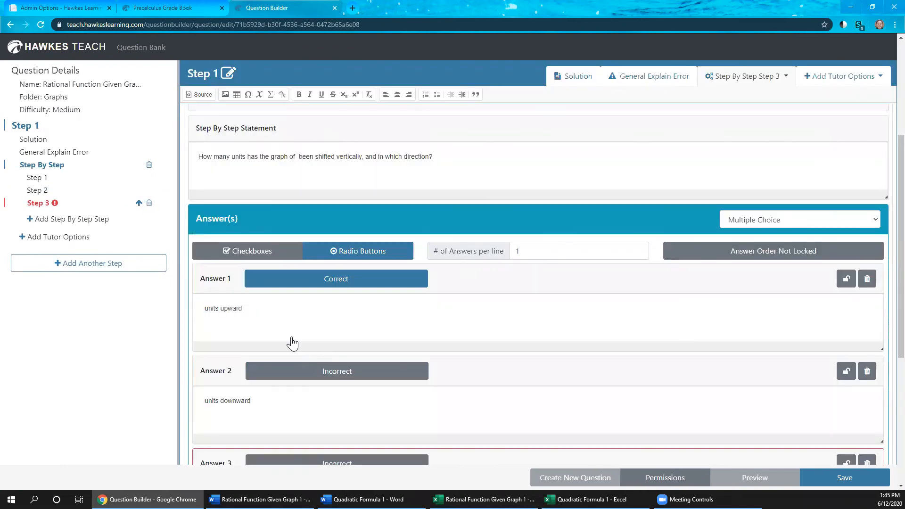
scroll(293, 344, down, 4)
click(239, 311)
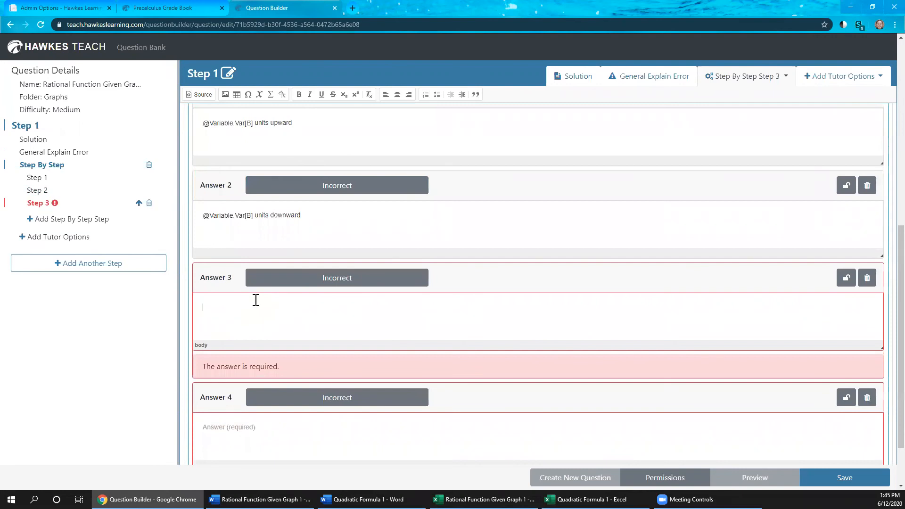
key(ctrl+v)
drag(298, 308, 271, 309)
text(upw)
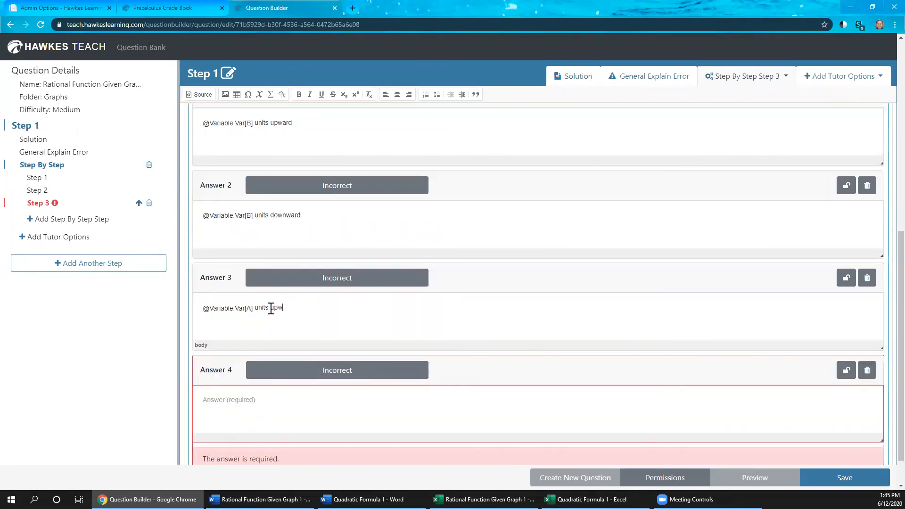
Insert the same copied content into Step 3's Answer 4, change "to the left" to "downward", and save the question
click(235, 393)
key(ctrl+v)
drag(302, 401, 271, 402)
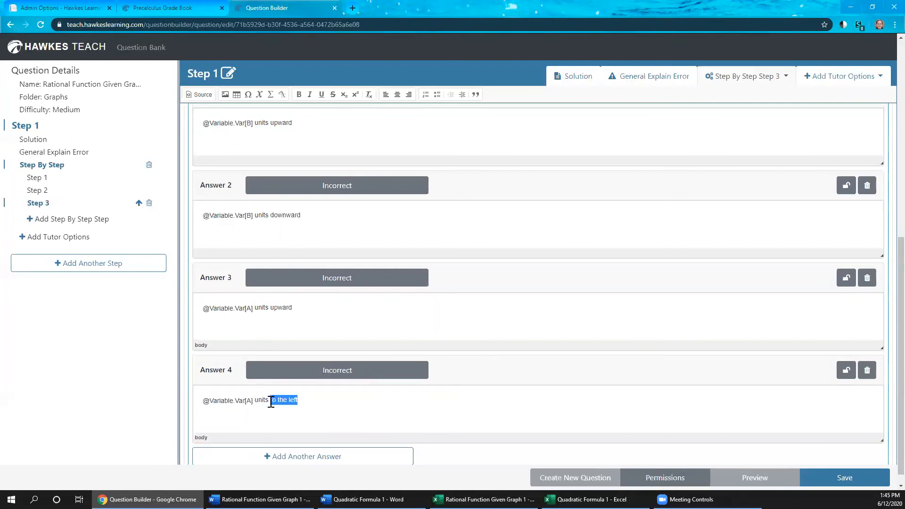
text(down)
scroll(636, 345, down, 1)
click(845, 483)
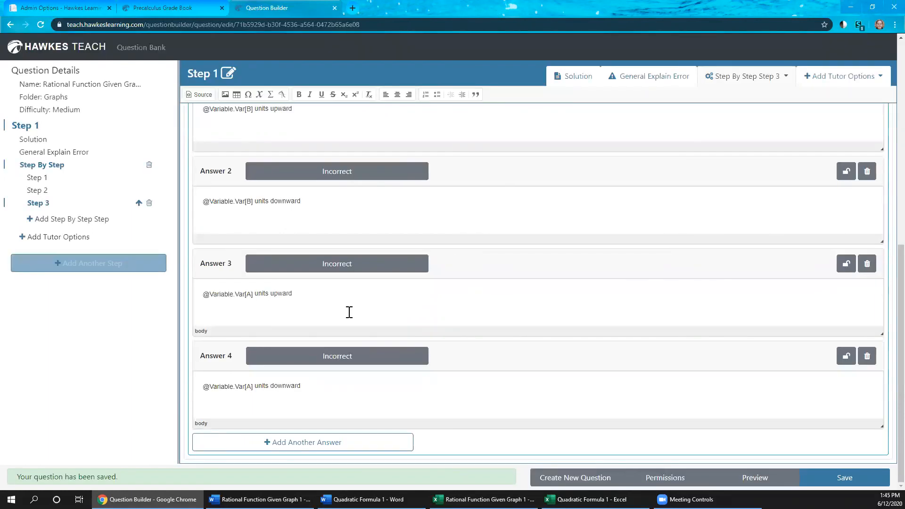
scroll(308, 315, up, 5)
scroll(233, 301, down, 4)
scroll(233, 302, down, 1)
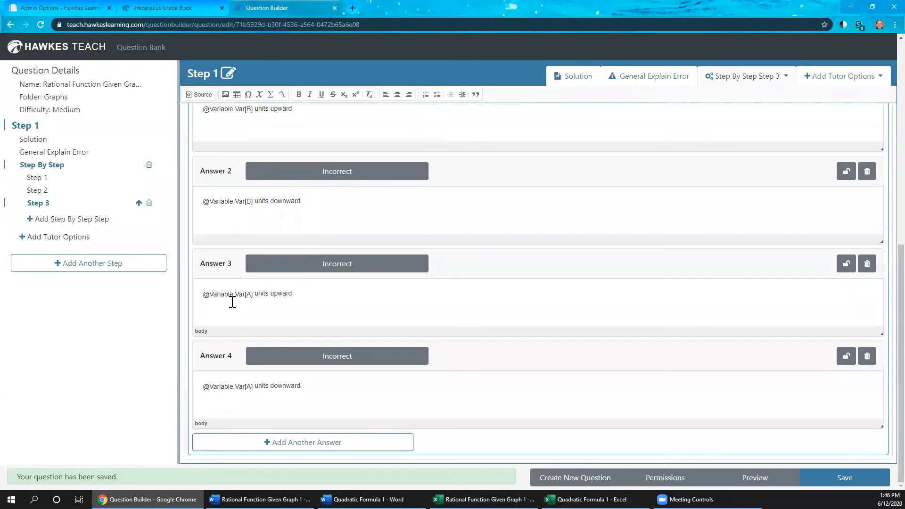
Add Step By Step Step 4 and fill its statement with the Solution's paragraph running from "The given graph has the same shape" to "graph is"
click(45, 222)
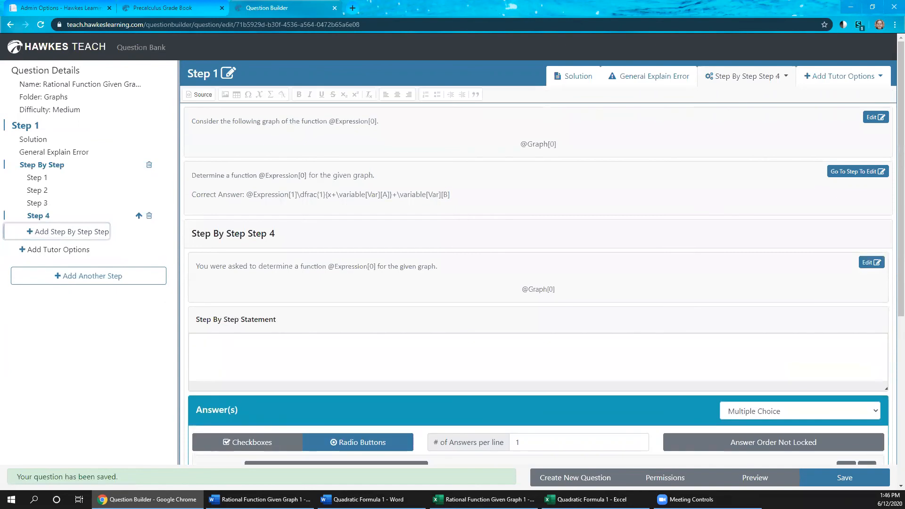
click(247, 348)
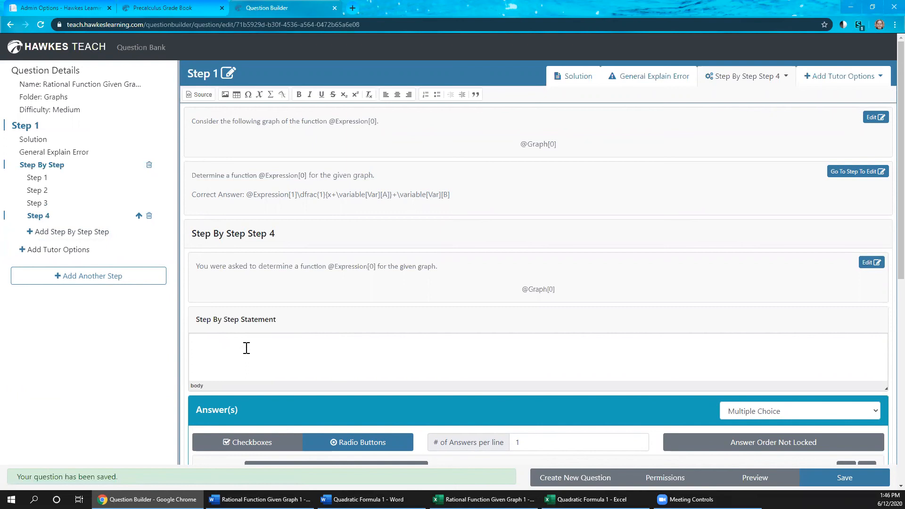
click(246, 348)
click(36, 139)
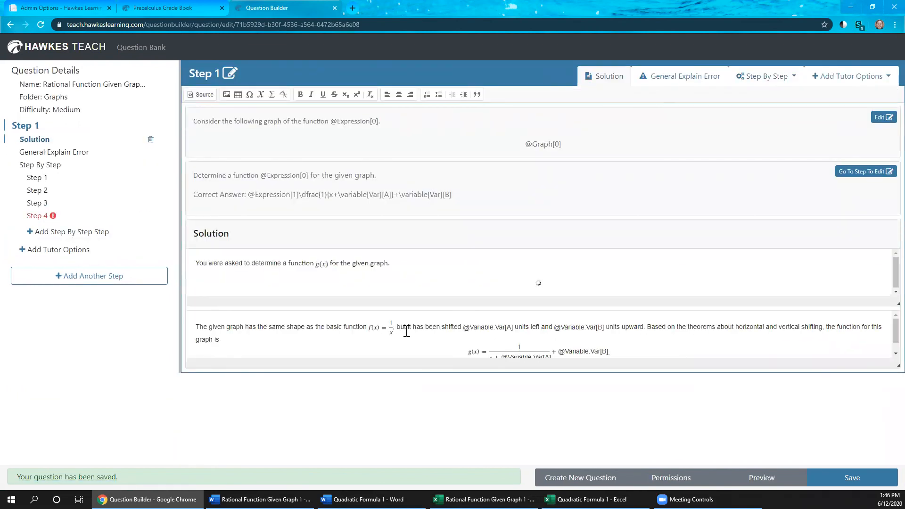
drag(196, 327, 217, 343)
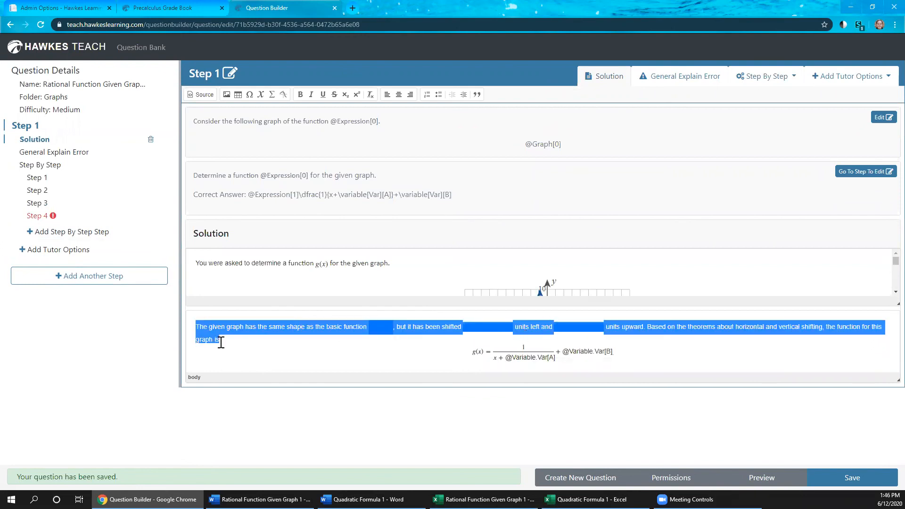
click(37, 216)
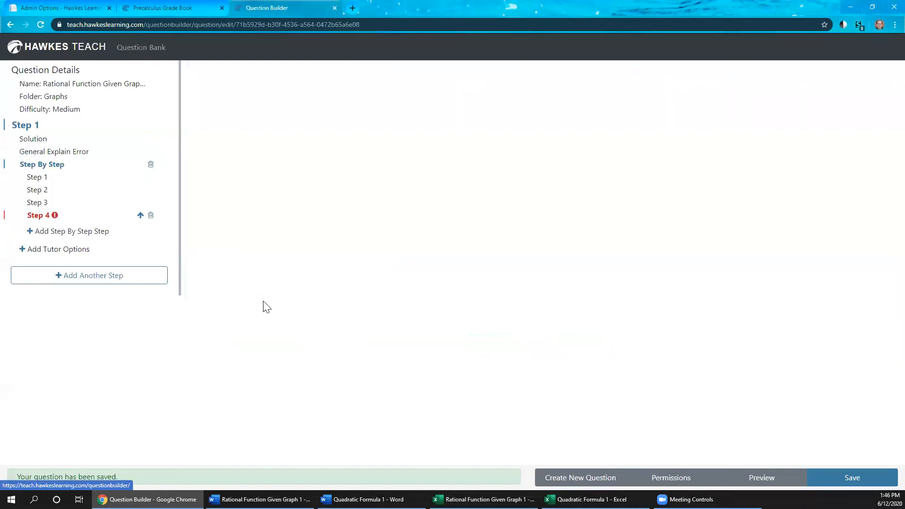
click(231, 346)
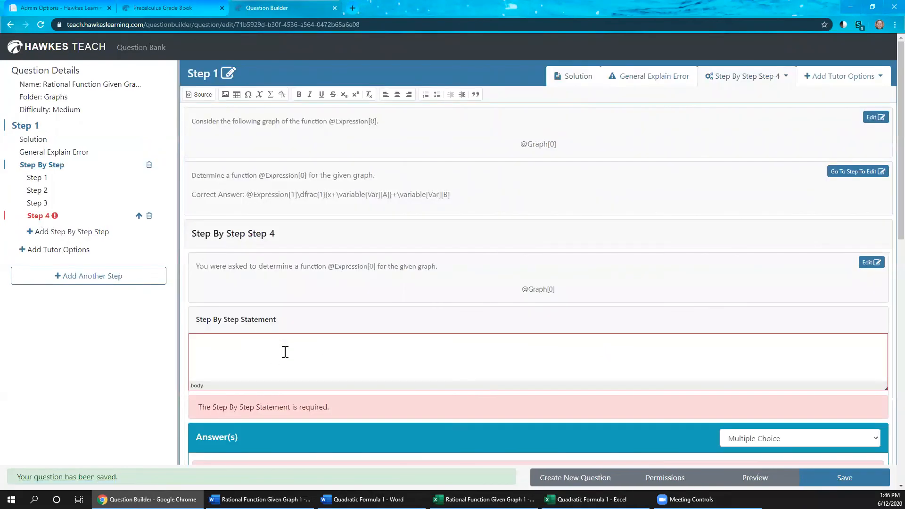
text(The given graph has the same shape as the basic function f(x) = 1/x units upward. Based on the theorems about horizontal and vertical shifting, the function for this graph is)
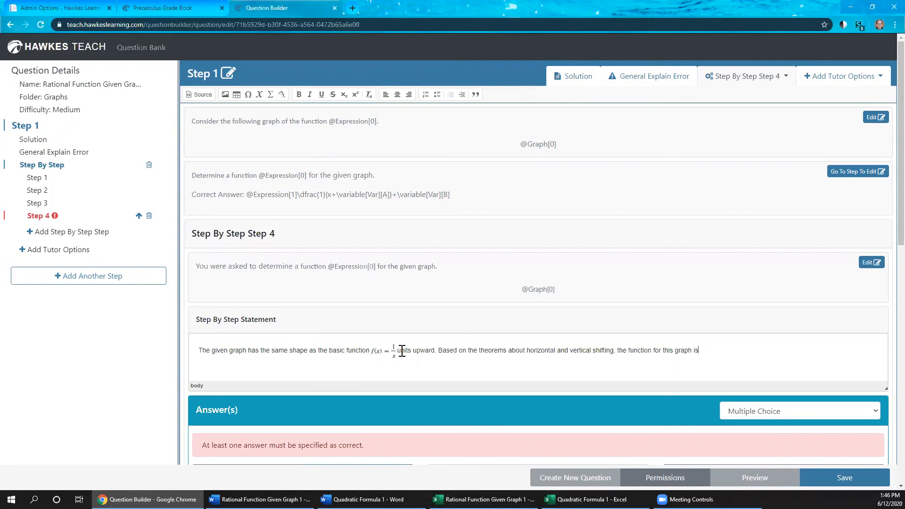
click(387, 354)
scroll(509, 312, down, 1)
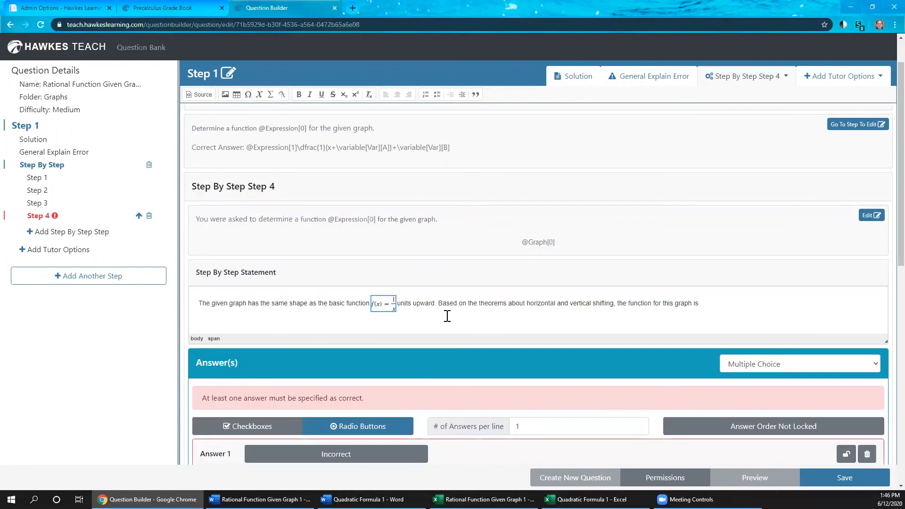
click(404, 303)
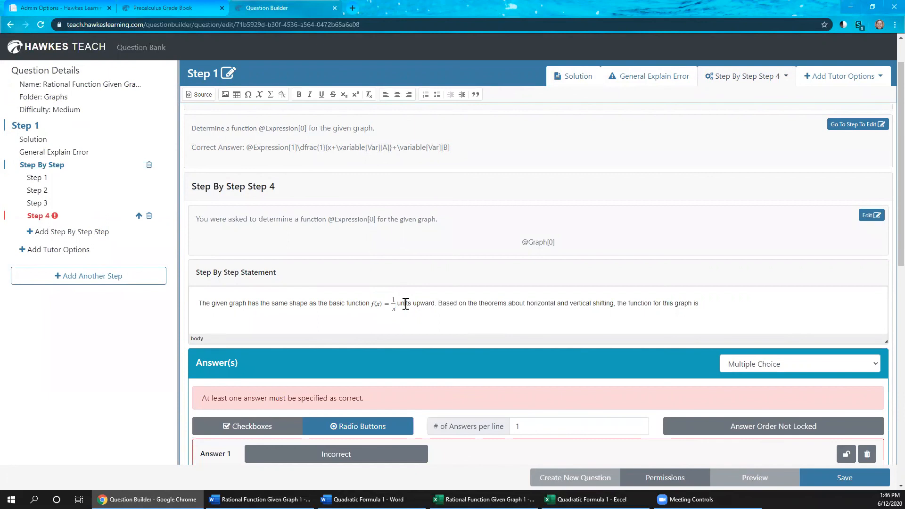
click(35, 143)
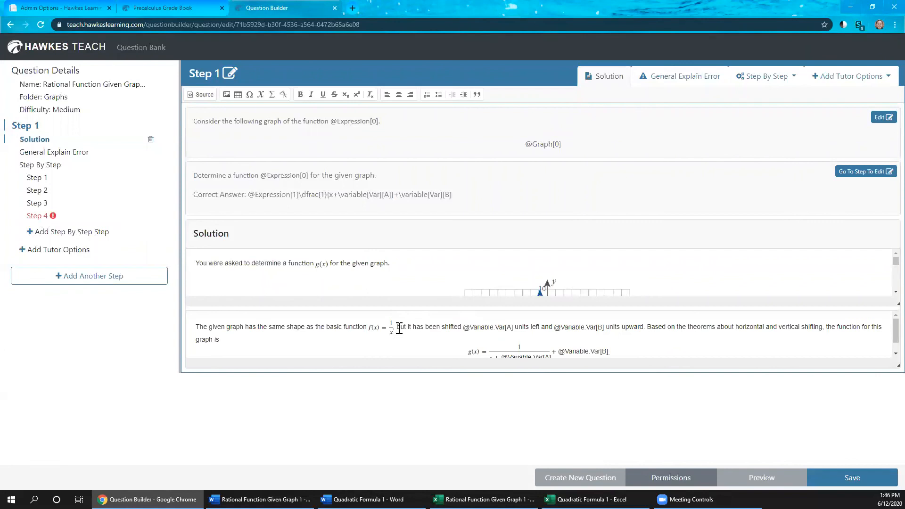
drag(399, 327, 571, 340)
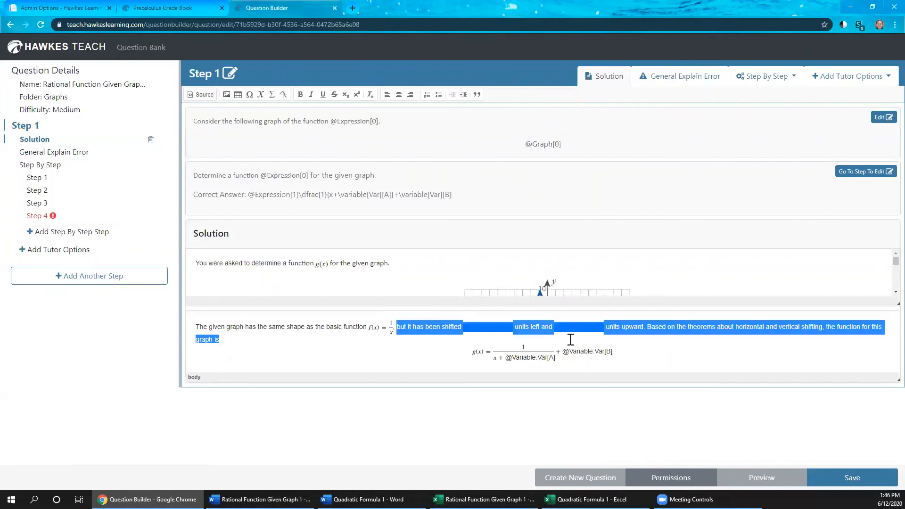
click(47, 218)
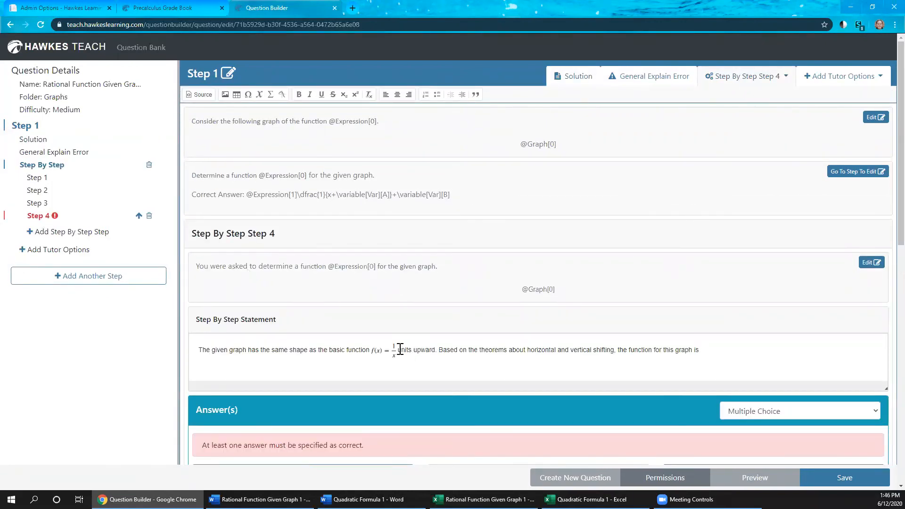
drag(398, 352, 707, 363)
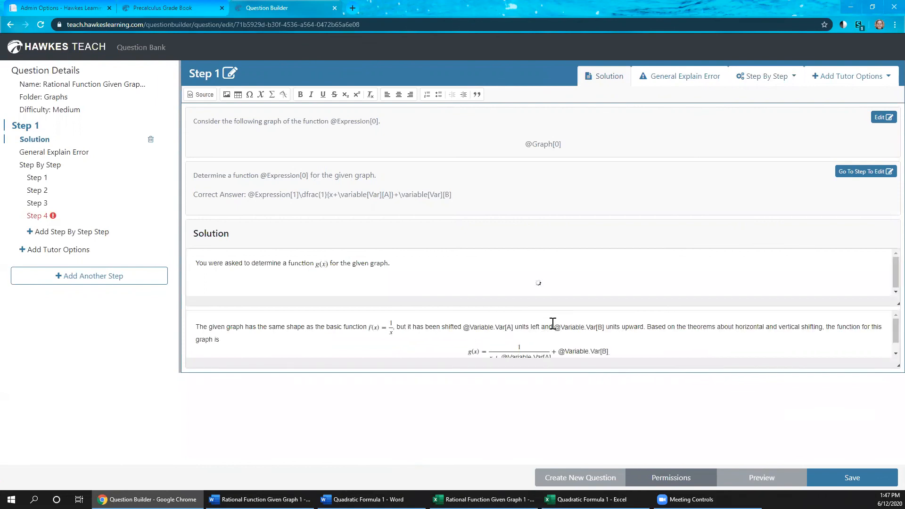
drag(556, 327, 645, 333)
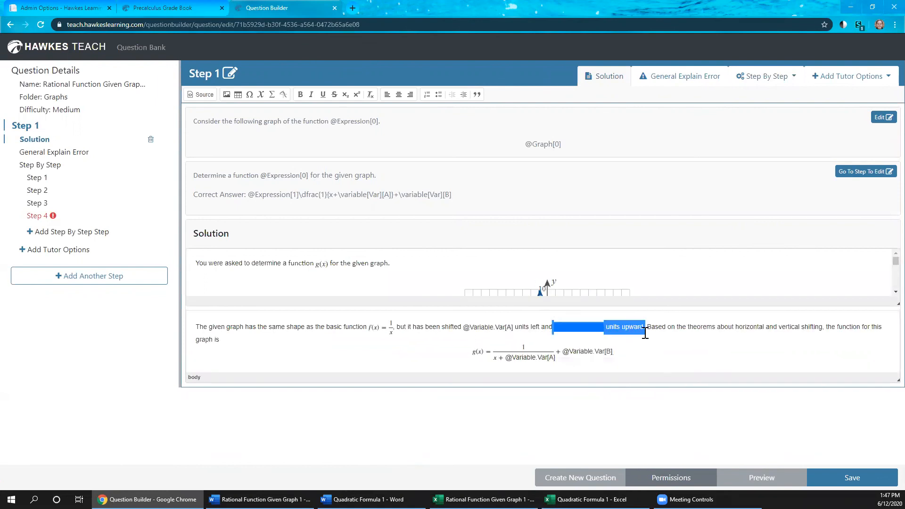
click(34, 216)
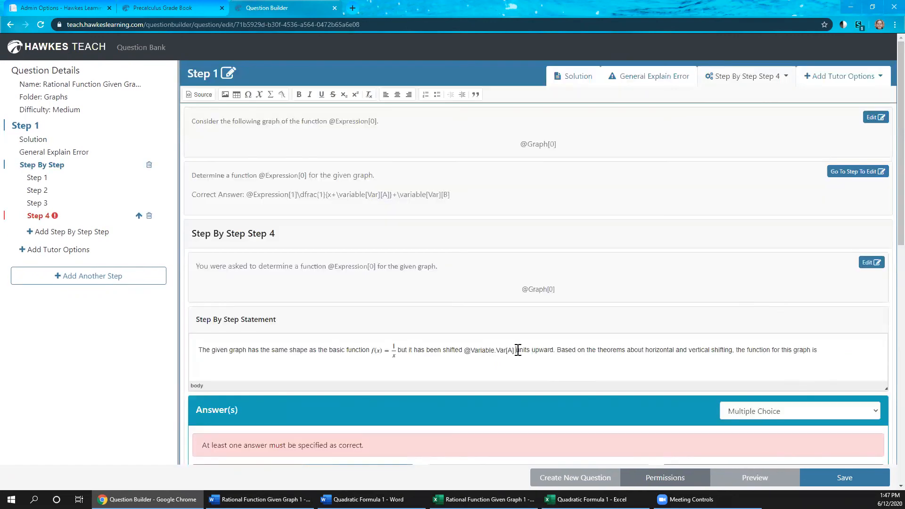
click(517, 350)
scroll(538, 364, down, 1)
text(to the lef)
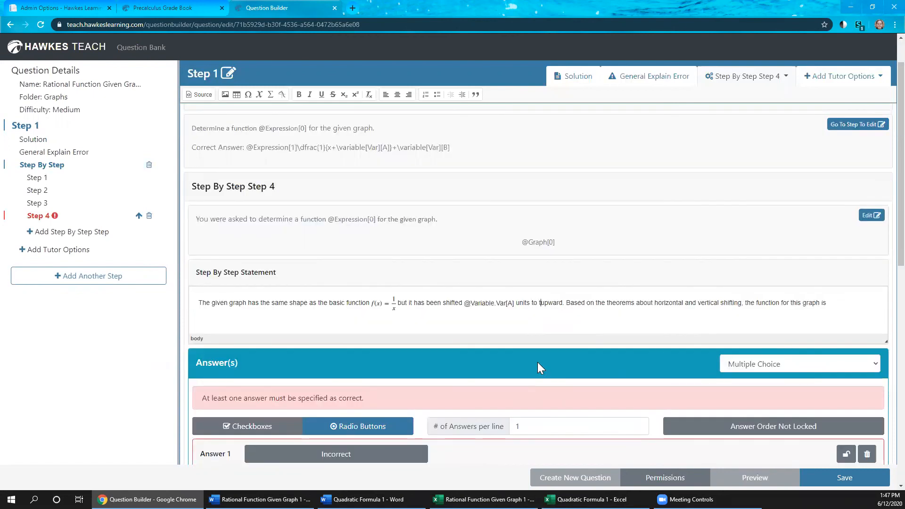
text(t and)
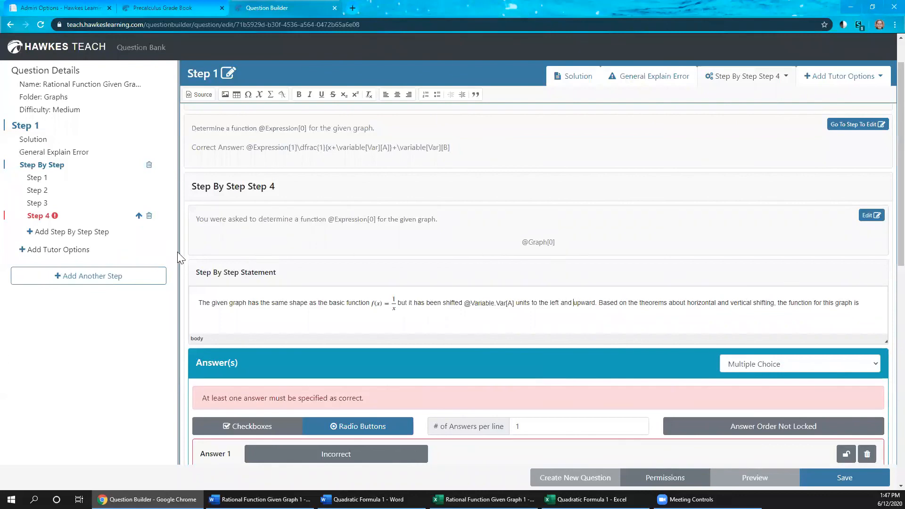
click(34, 140)
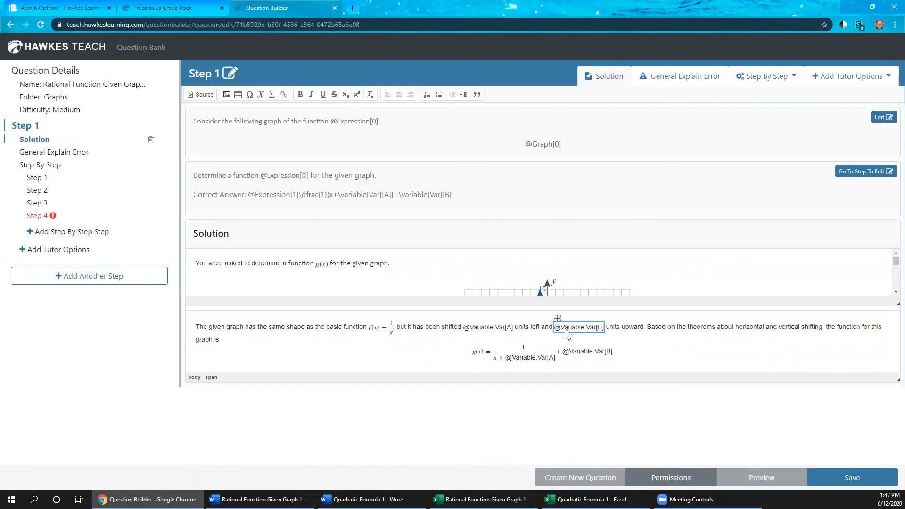
click(38, 216)
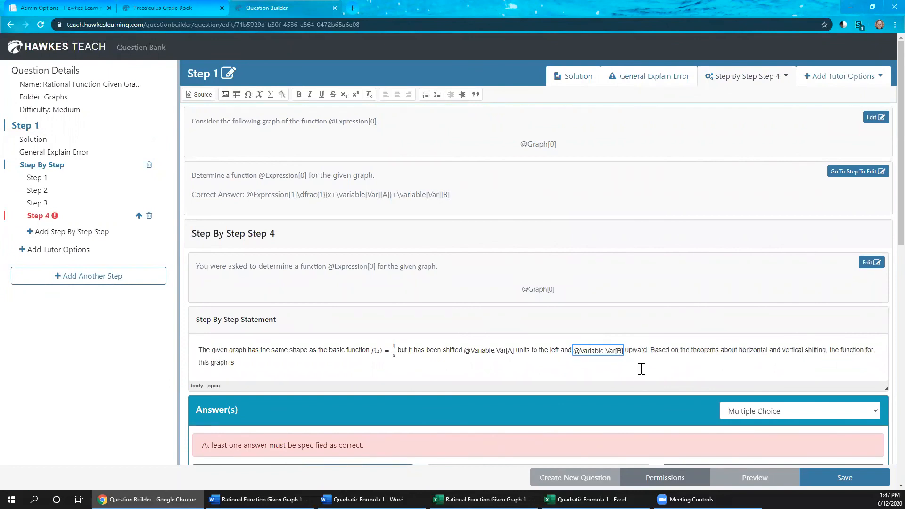
key(Right)
text(units)
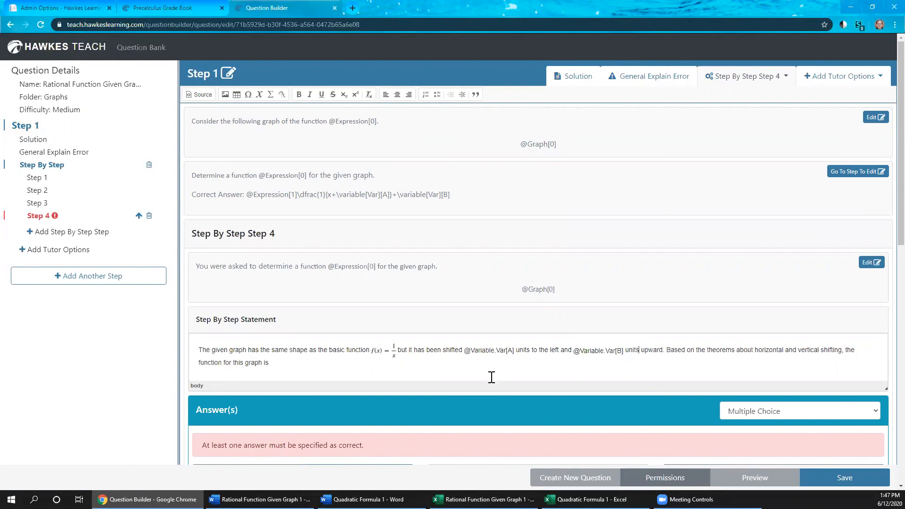
Reword the last sentence of Step 4's statement to "Use the theorems about horizontal and vertical shifting to determine a function for"
scroll(430, 356, down, 2)
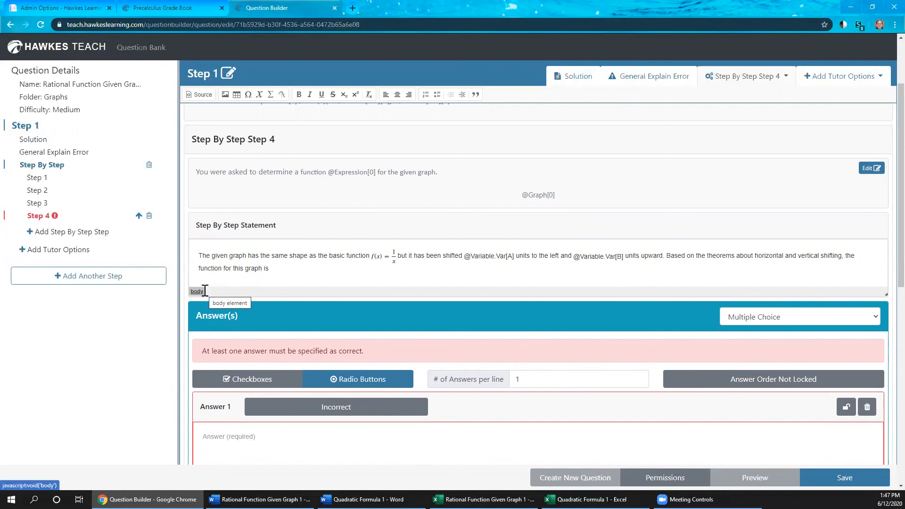
drag(700, 255, 667, 253)
text(Use)
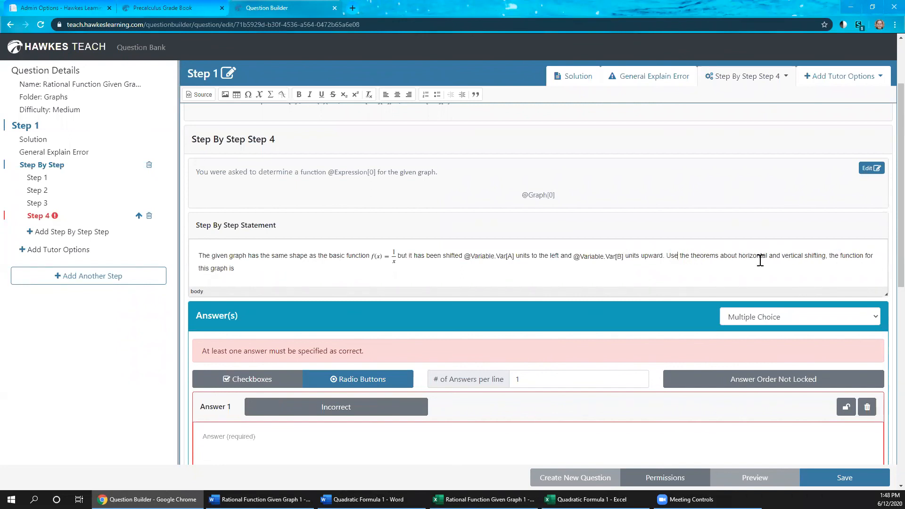
click(236, 269)
shift+click(827, 261)
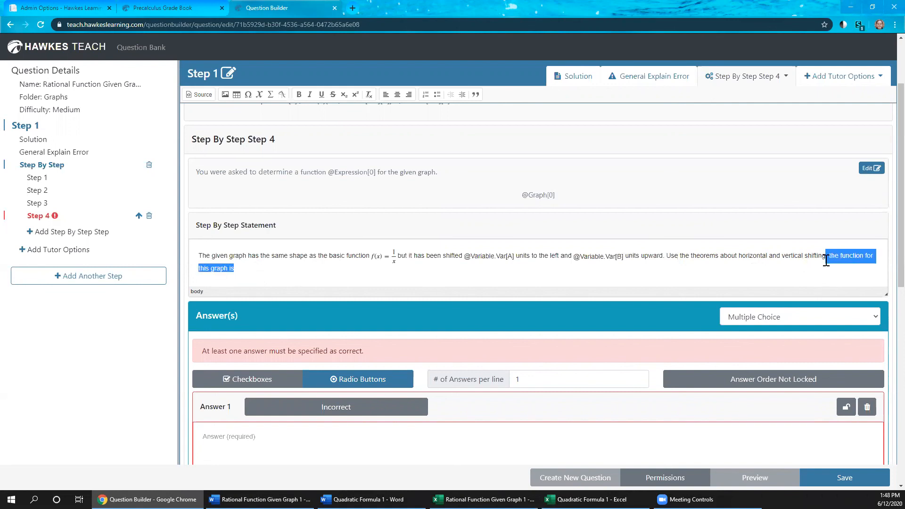
key(BackSpace)
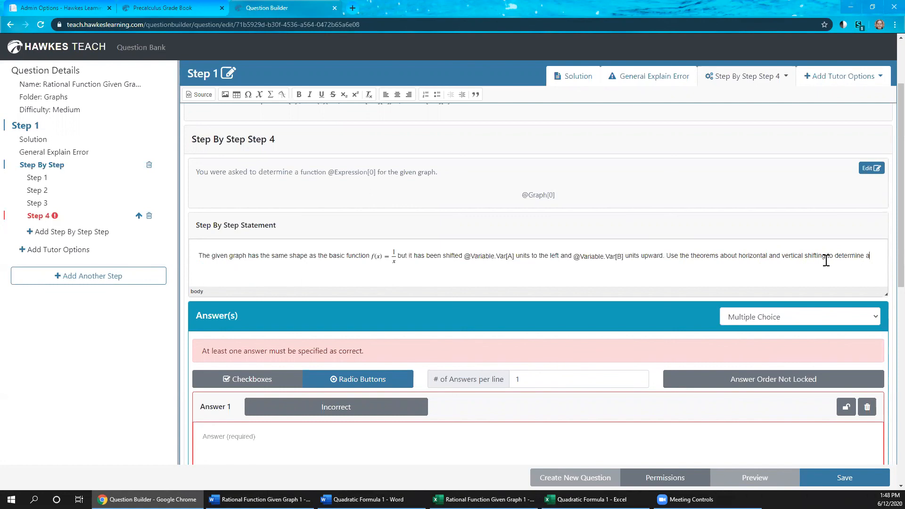
text(nction for)
Insert the math expression g(x) at the end of Step 4's statement and close the sentence with a period
click(274, 100)
text(g)
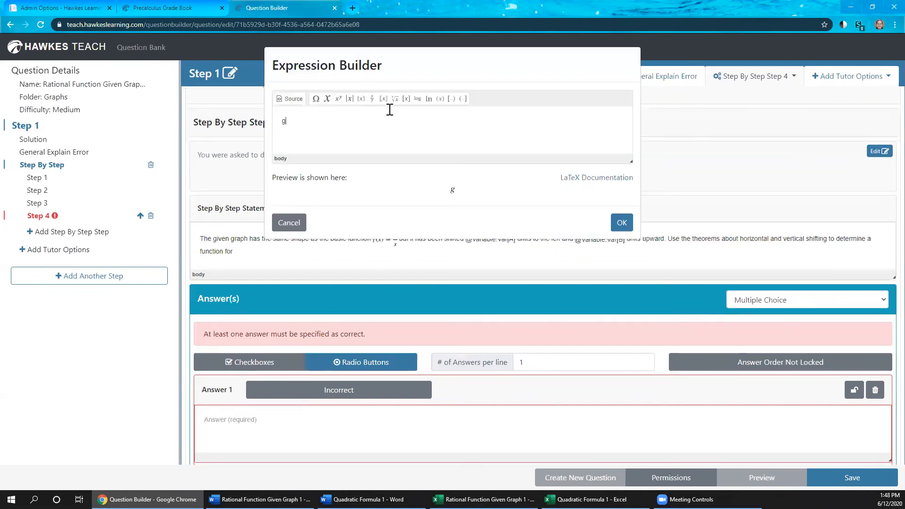
click(441, 100)
text(x\right ))
click(630, 229)
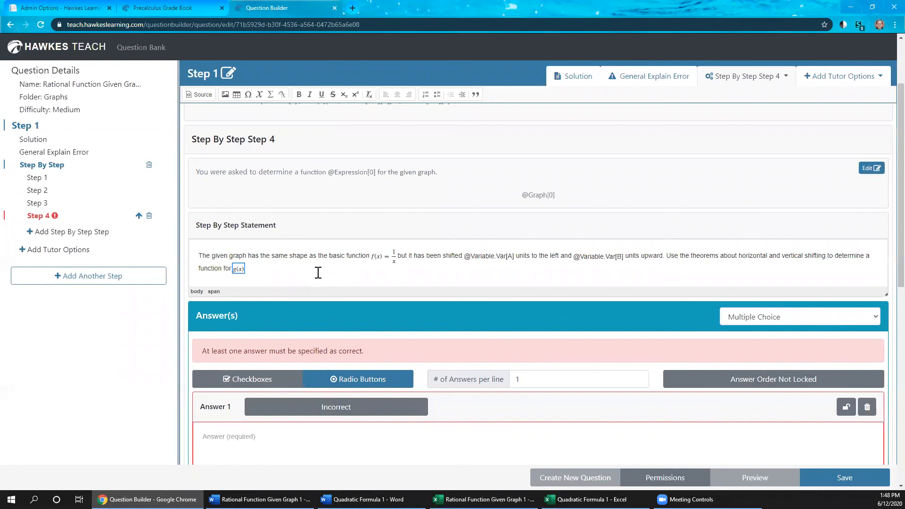
click(319, 273)
Change Step 4's answer type to Free Response and set its text box size to Small
scroll(405, 285, down, 4)
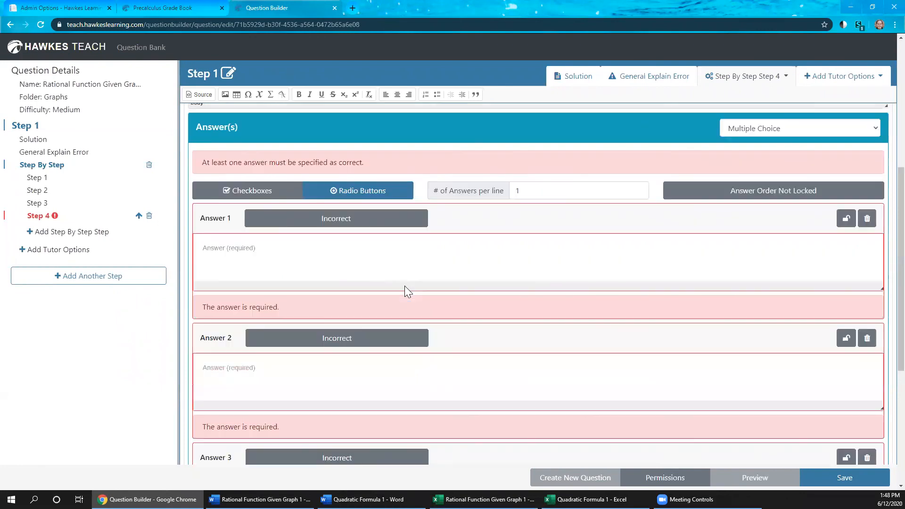
click(833, 126)
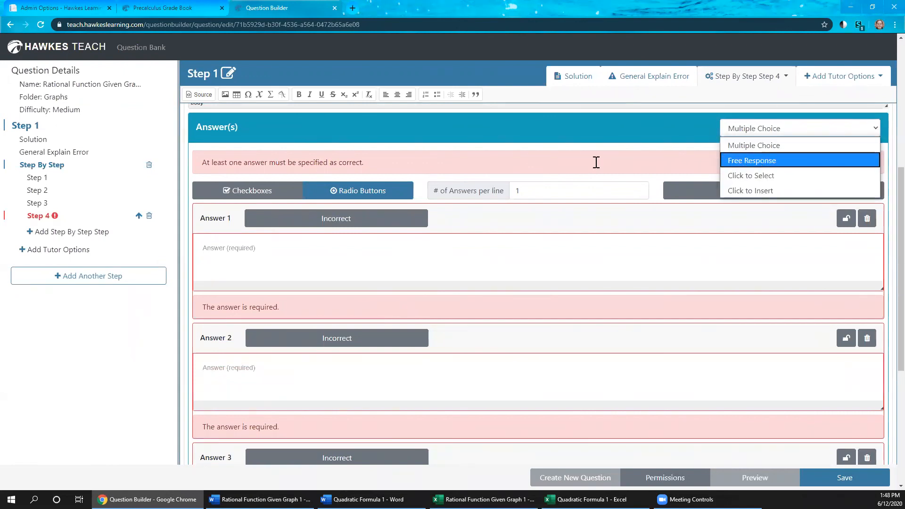
key(Return)
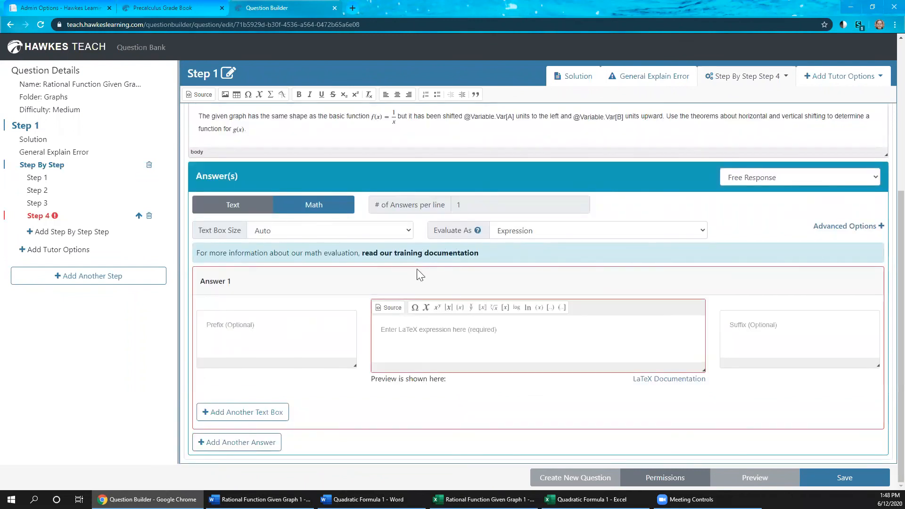
click(409, 231)
click(283, 263)
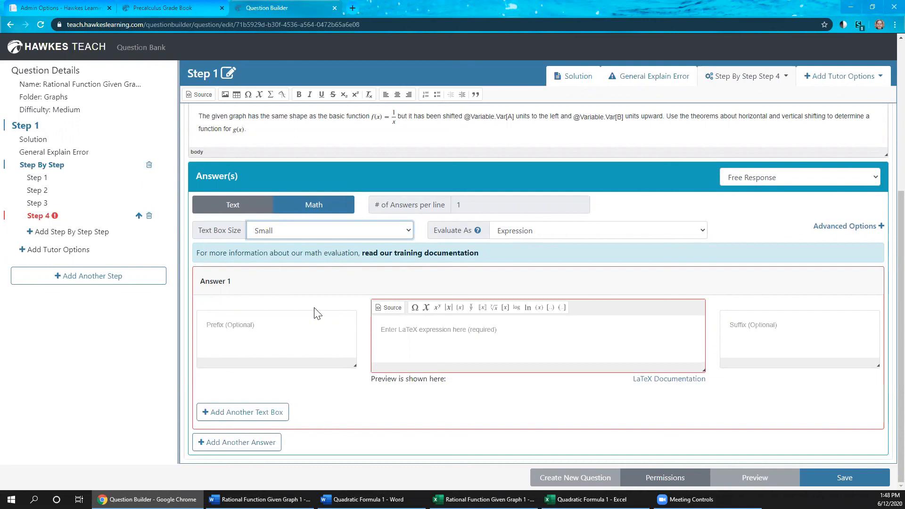
Insert the math expression "g(x) =" as the prefix of Step 4's Answer 1
click(243, 327)
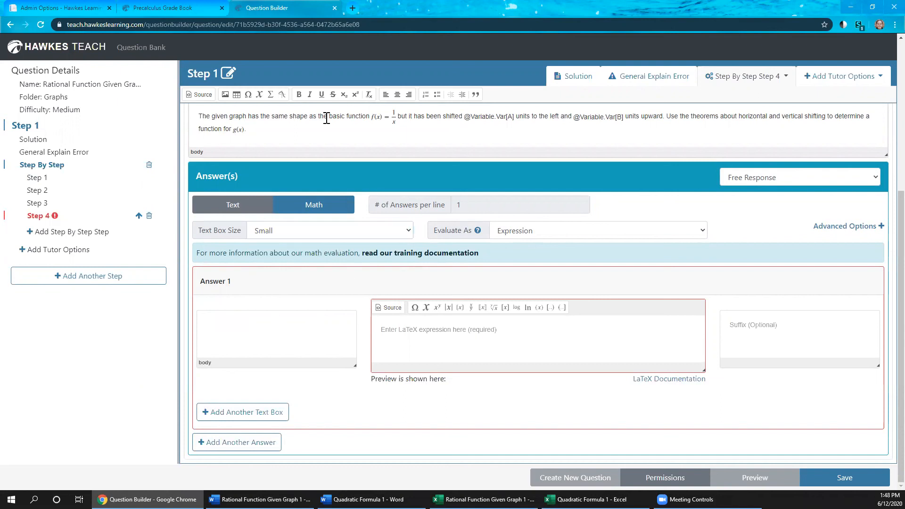
click(271, 98)
text(g)
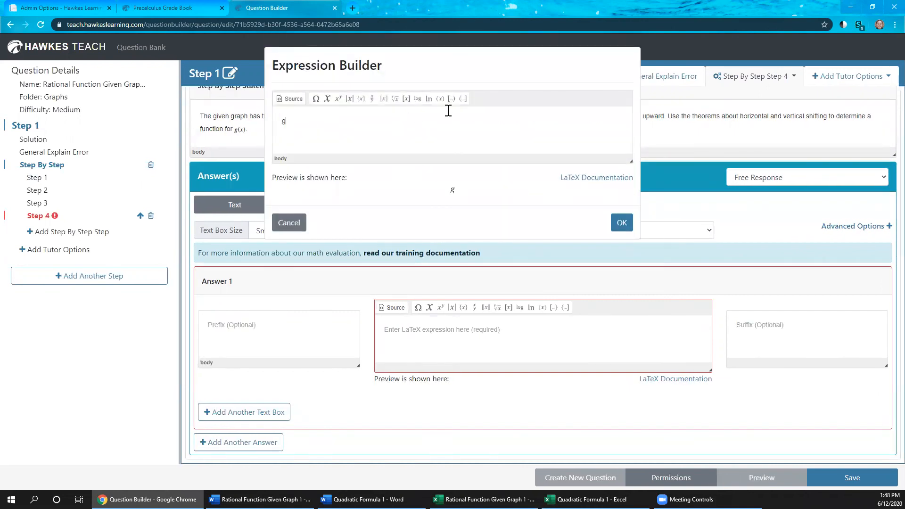
click(440, 99)
text(x)
text(=)
click(621, 223)
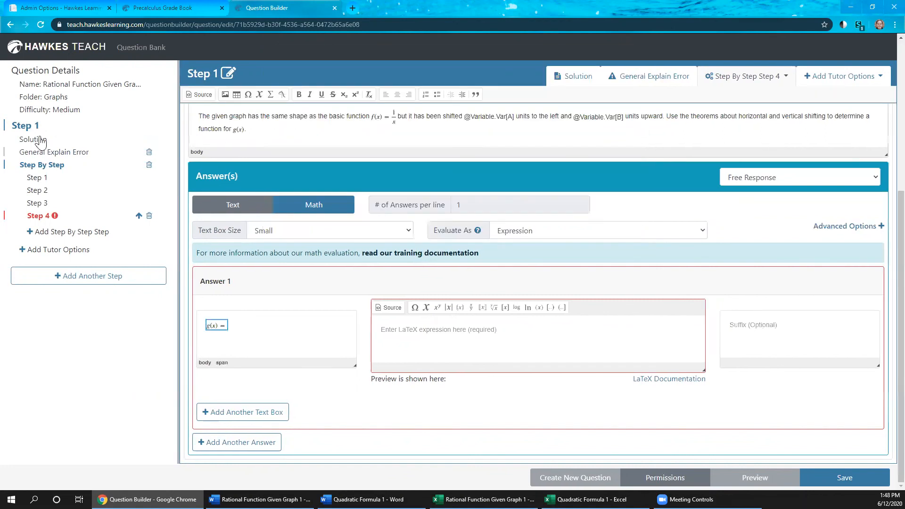
Copy the LaTeX expression \dfrac{1}{x+Var[A]}+Var[B] from Answer 1 of the main Step 1 question
click(29, 125)
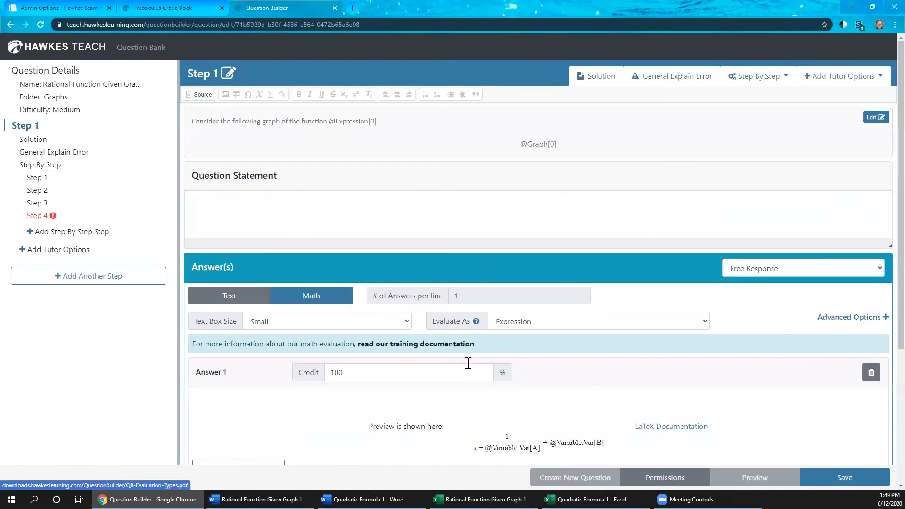
scroll(467, 363, down, 3)
scroll(514, 281, down, 1)
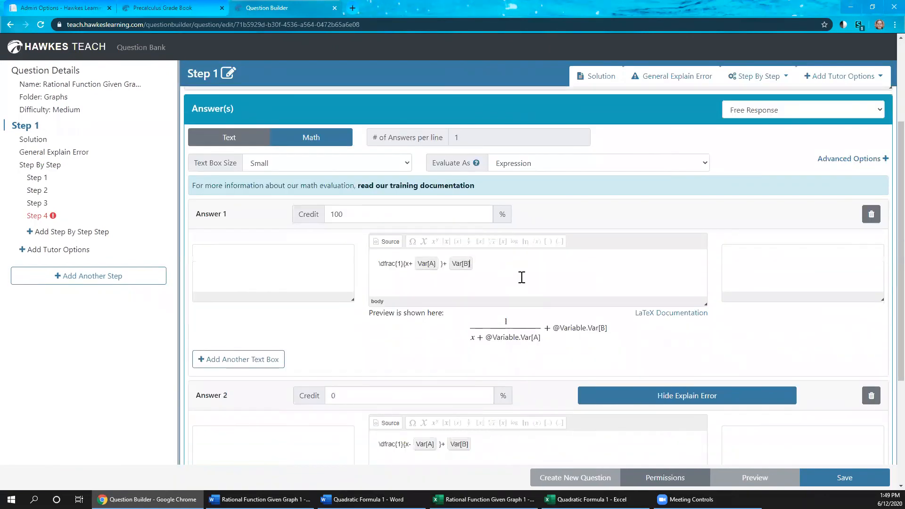
drag(379, 263, 499, 263)
key(ctrl+c)
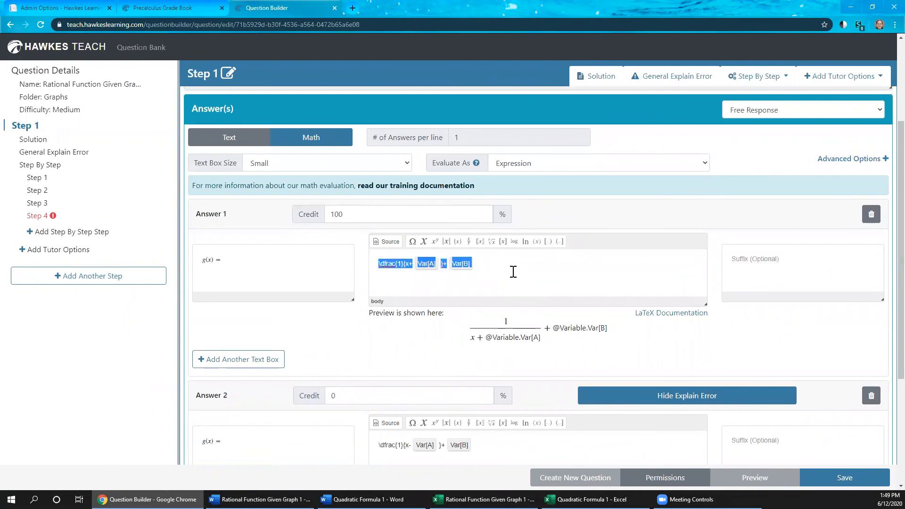
Paste the copied expression as Answer 1 of Step By Step Step 4 and save the question
click(38, 216)
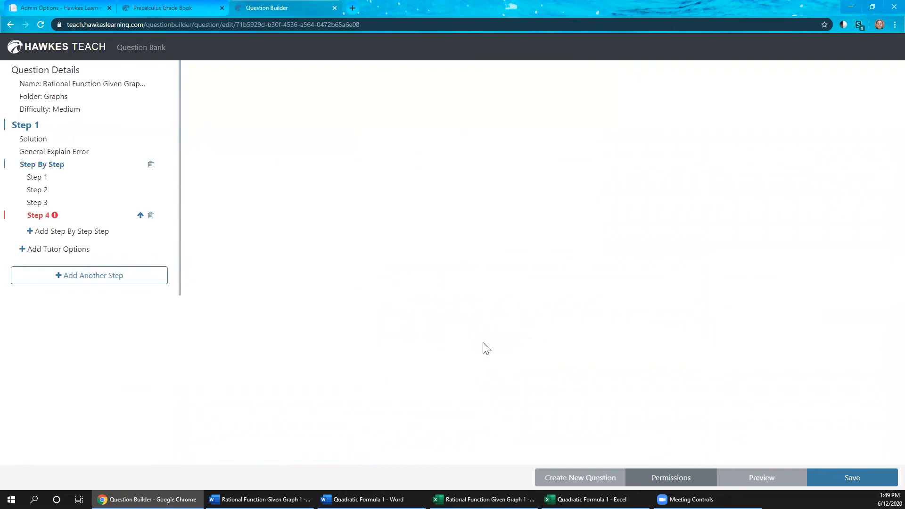
scroll(476, 352, down, 5)
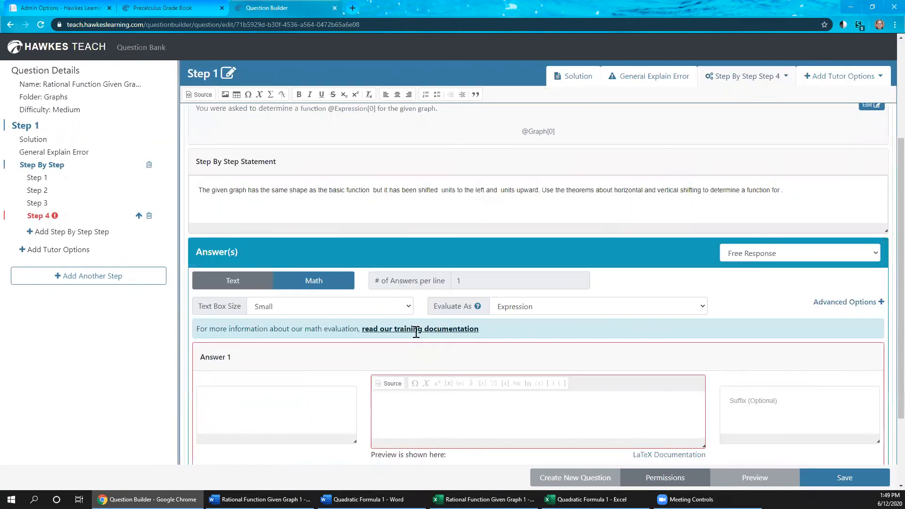
click(396, 329)
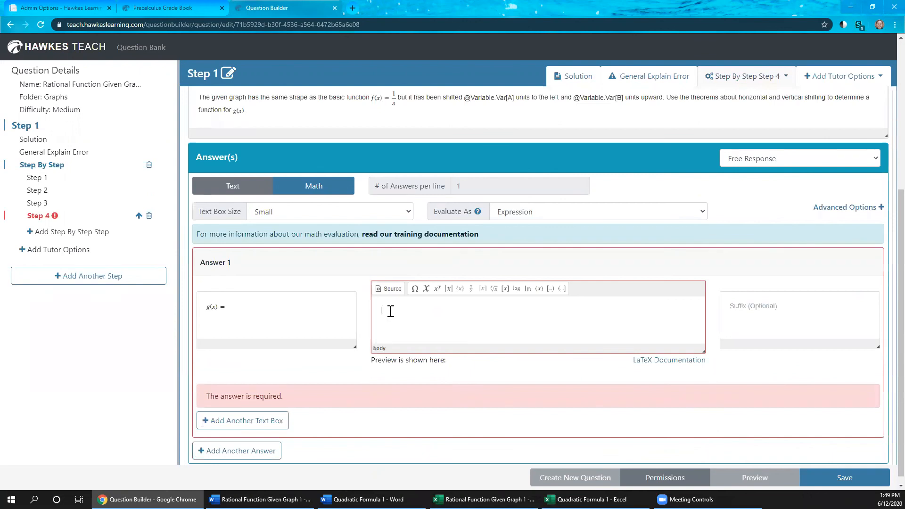
key(ctrl+v)
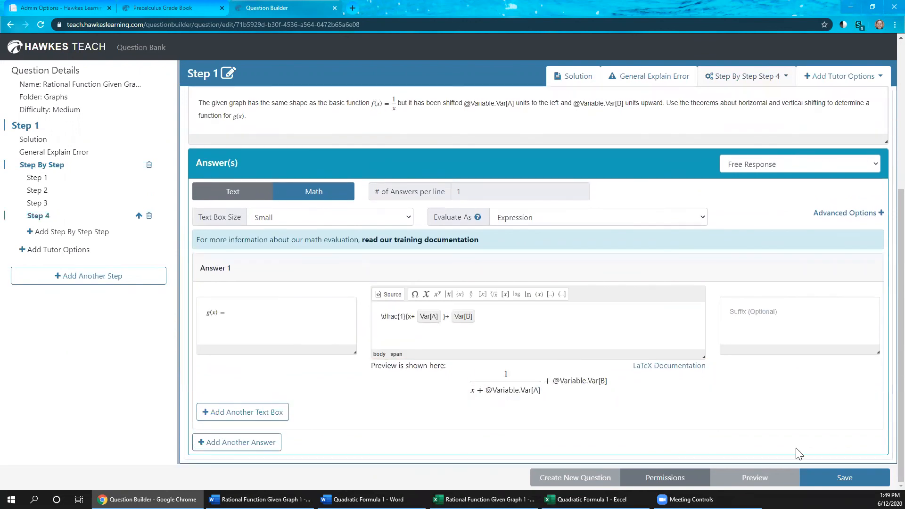
click(849, 479)
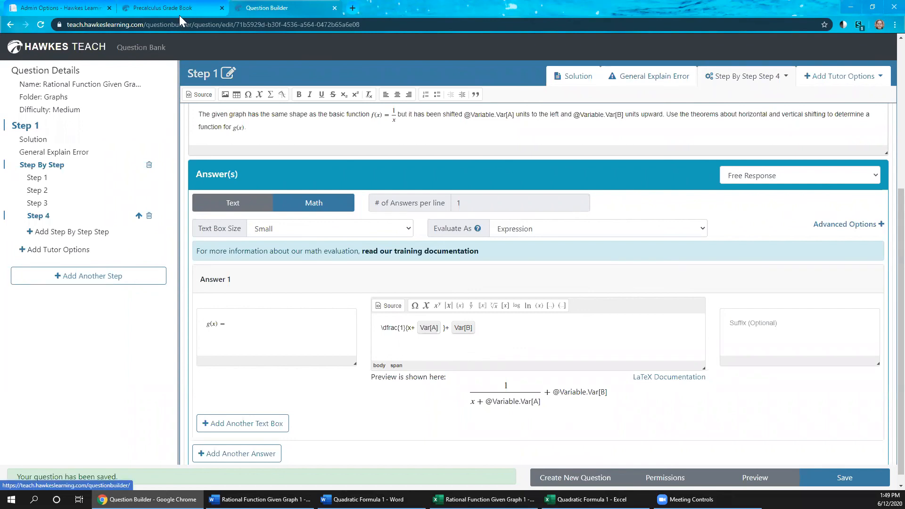
From the Precalculus Grade Book, open lesson 3.5 Transformations of Functions in the Math 1103 section's curriculum
key(ctrl+shift+Tab)
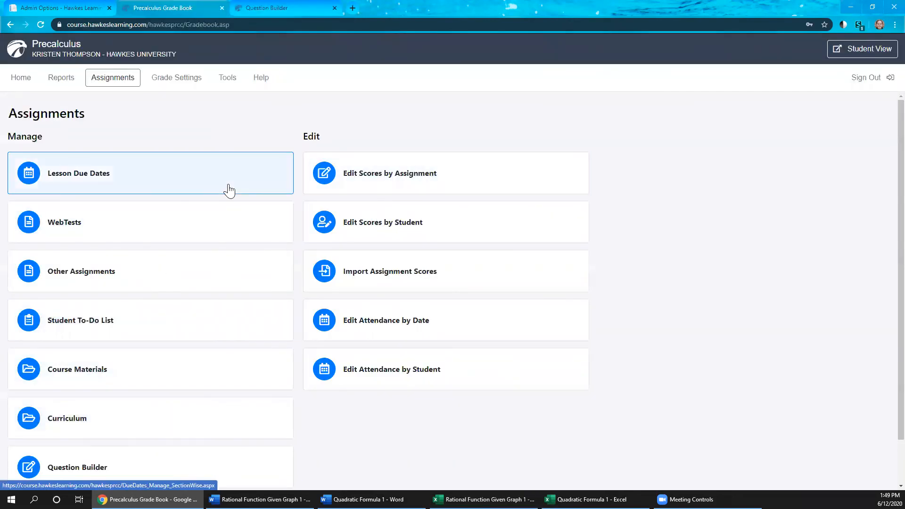
click(89, 426)
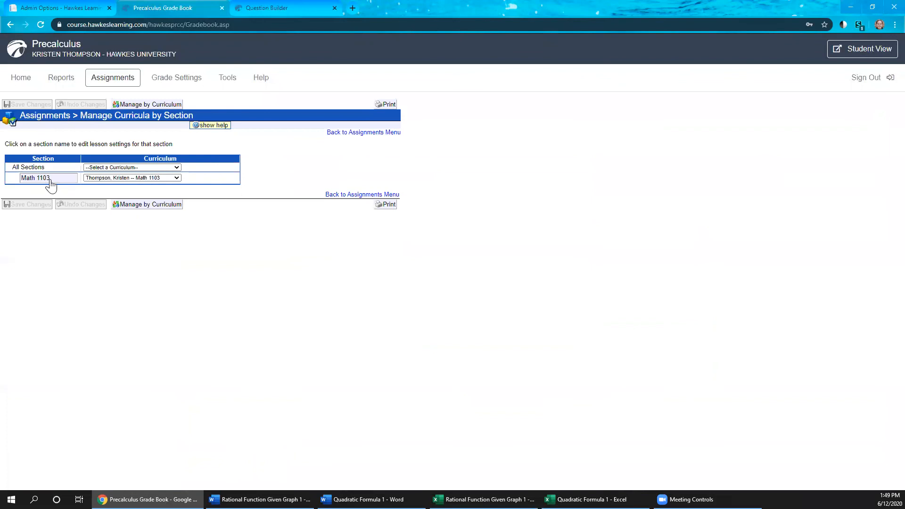
click(49, 180)
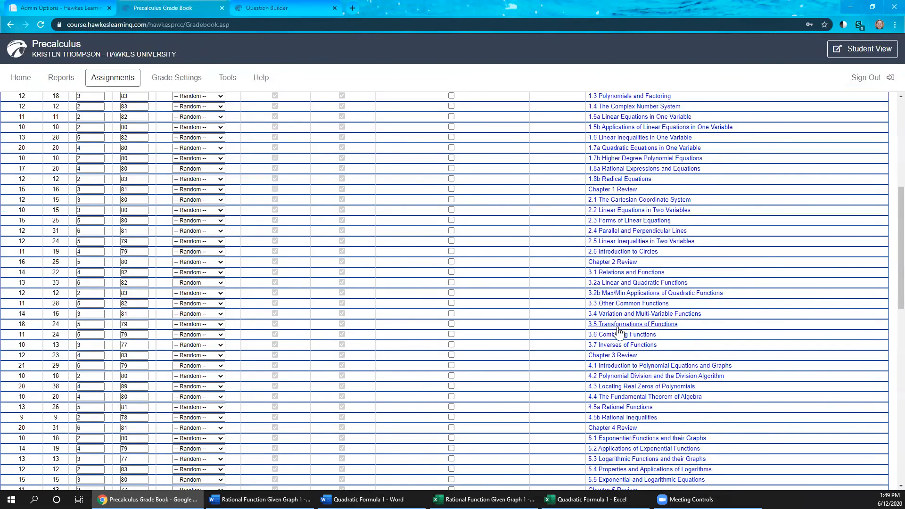
click(619, 325)
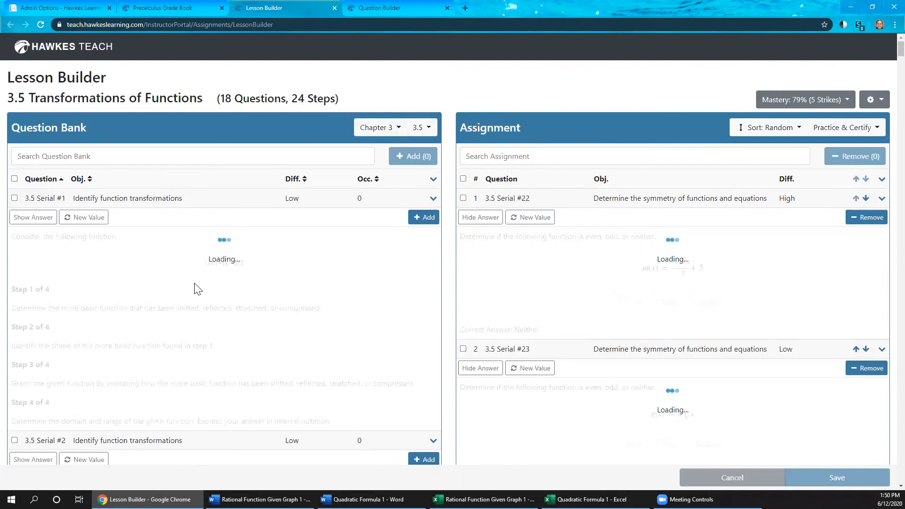
Switch the lesson's question bank to the Instructor Created questions in the Graphs folder
click(400, 132)
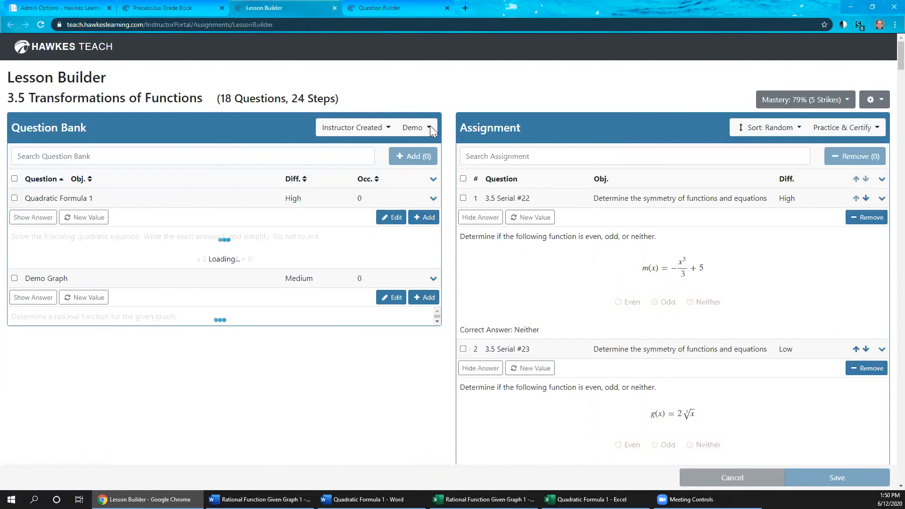
click(431, 125)
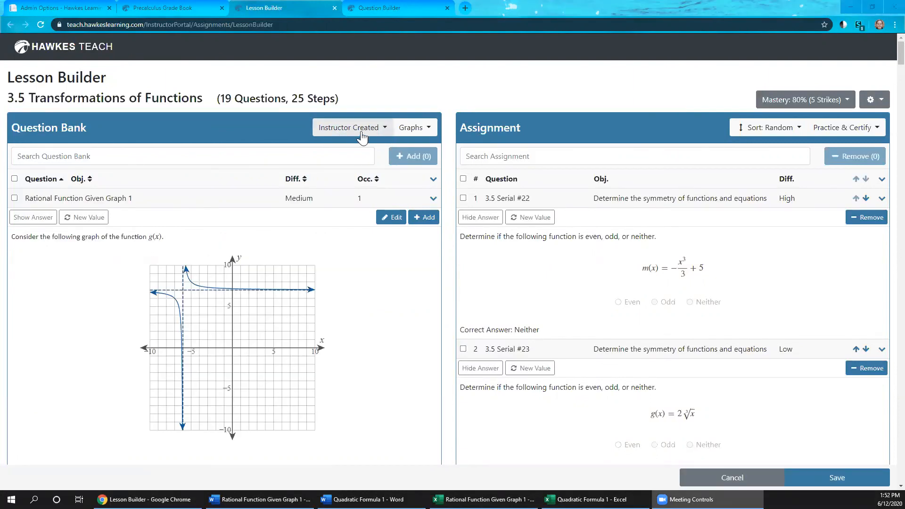
click(430, 132)
click(430, 132)
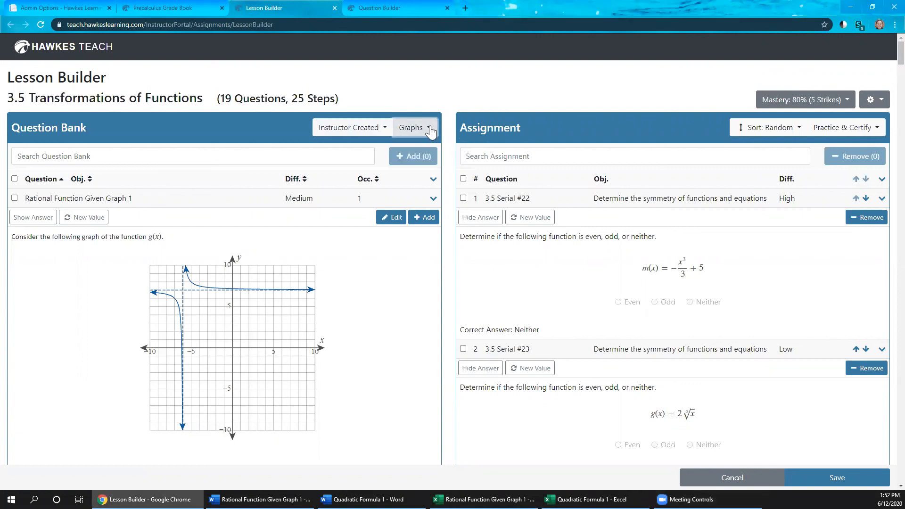
Add Rational Function Given Graph 1 to the lesson 3.5 assignment and review the added question
scroll(82, 283, down, 3)
scroll(94, 288, up, 2)
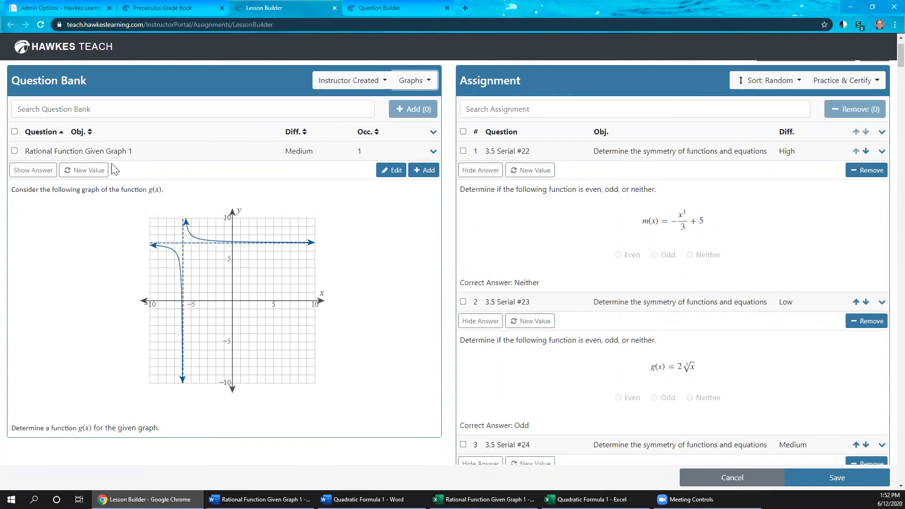
click(428, 170)
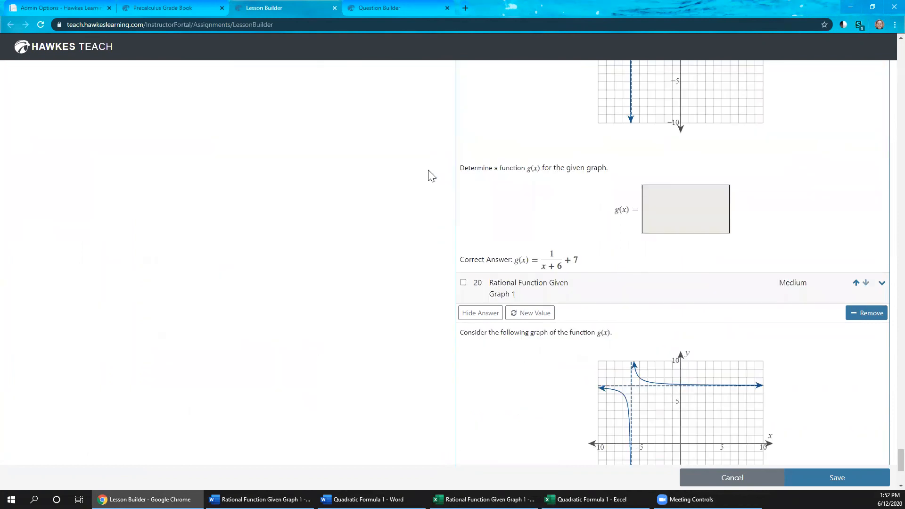
scroll(720, 319, down, 5)
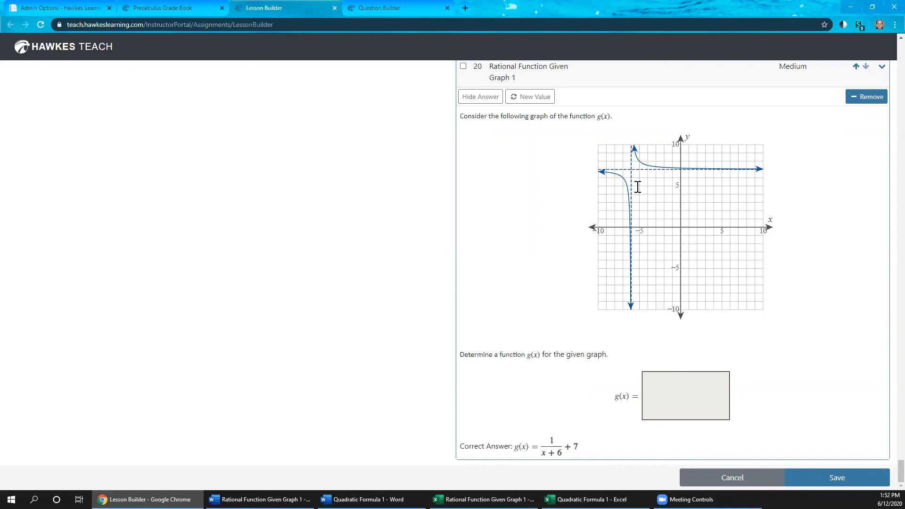
Return to the grade book's assignments and start a new test from WebTests
click(169, 11)
click(117, 76)
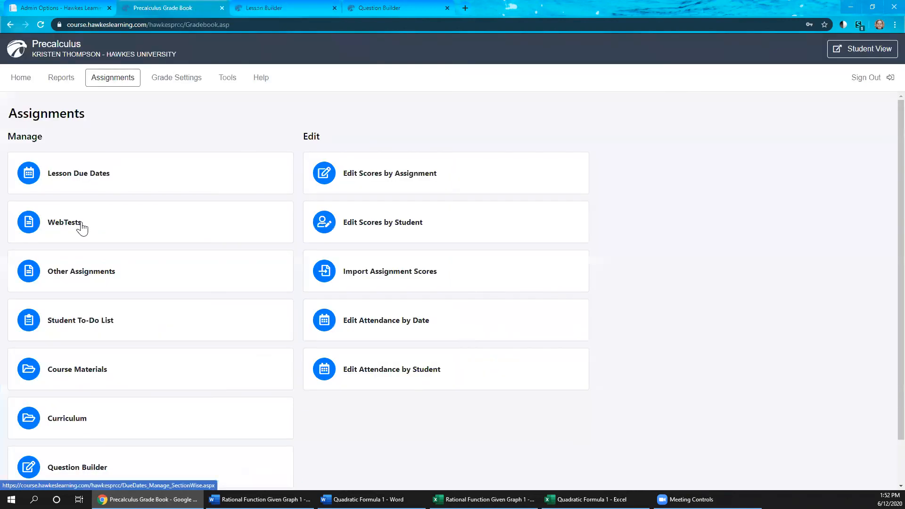
click(123, 220)
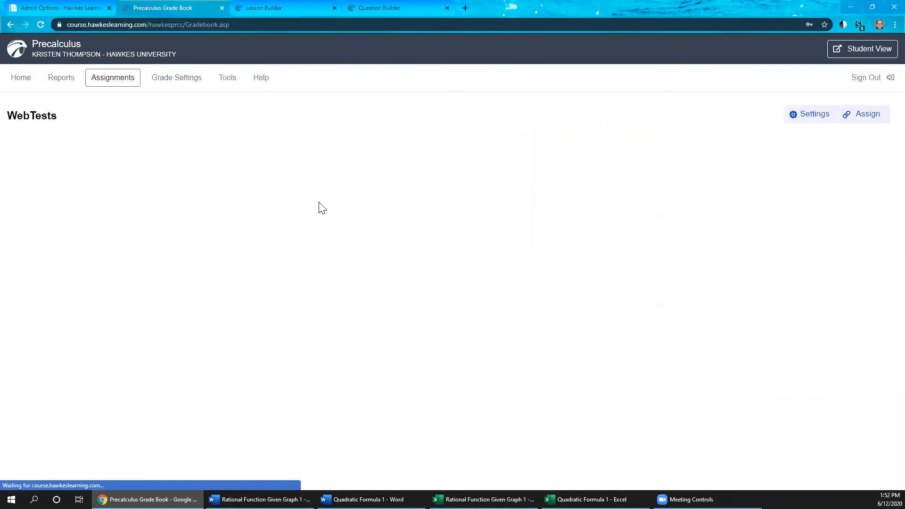
click(273, 144)
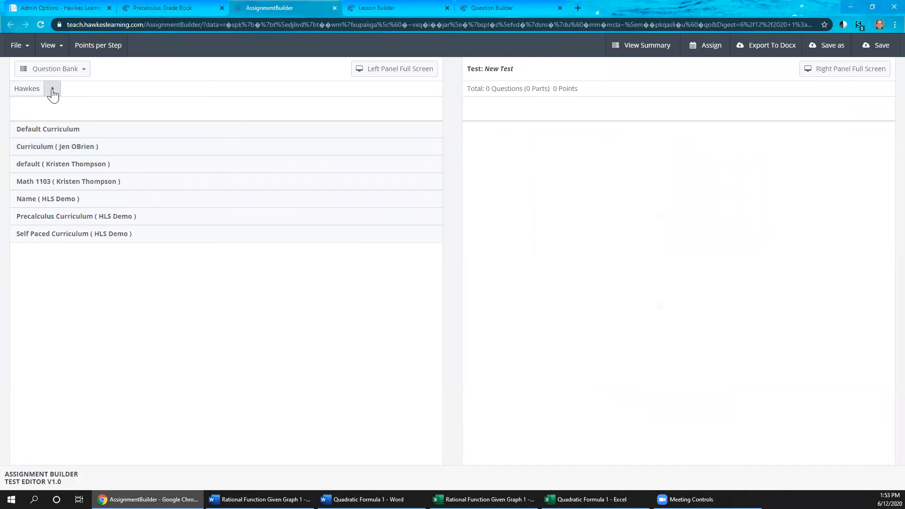
Add Rational Function Given Graph 1 from the Graphs folder of instructor questions to the new test
click(82, 70)
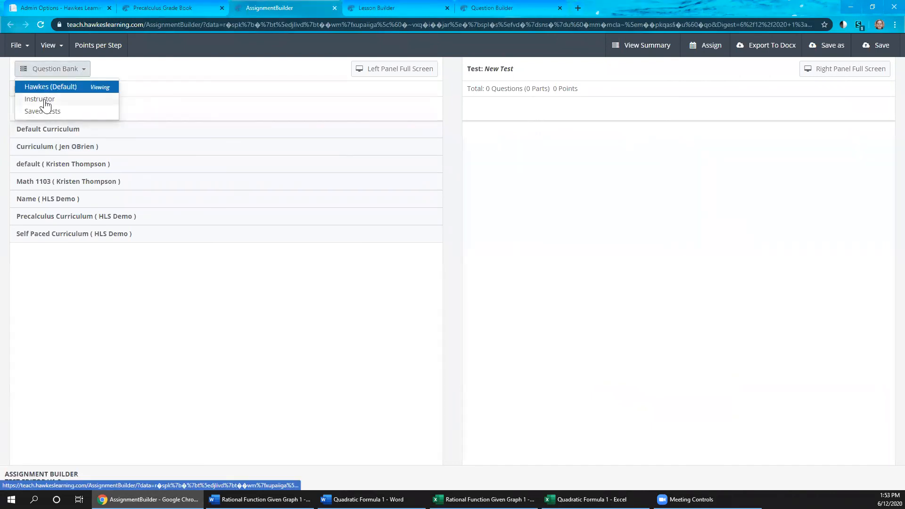
click(46, 100)
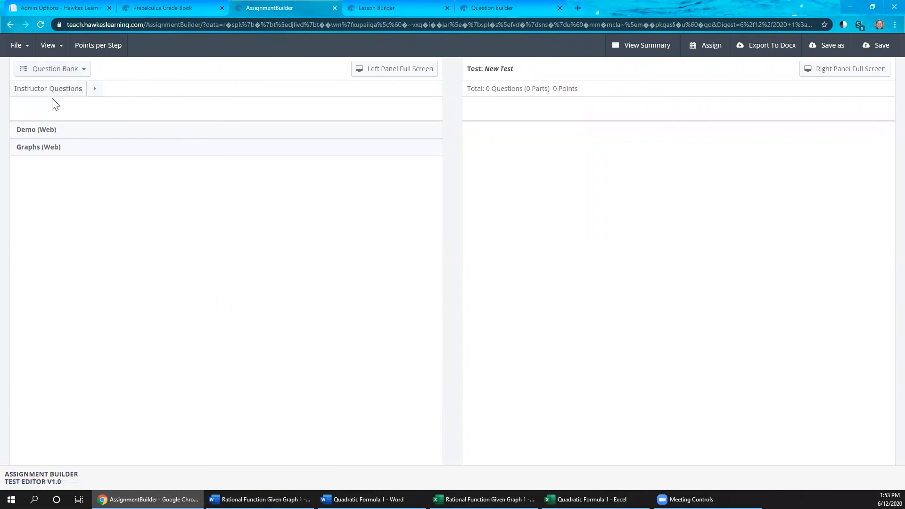
click(70, 150)
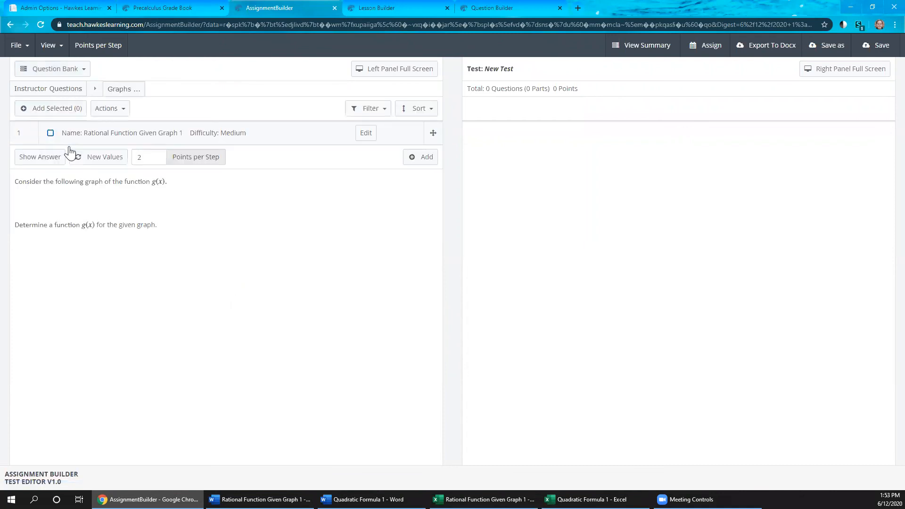
click(51, 134)
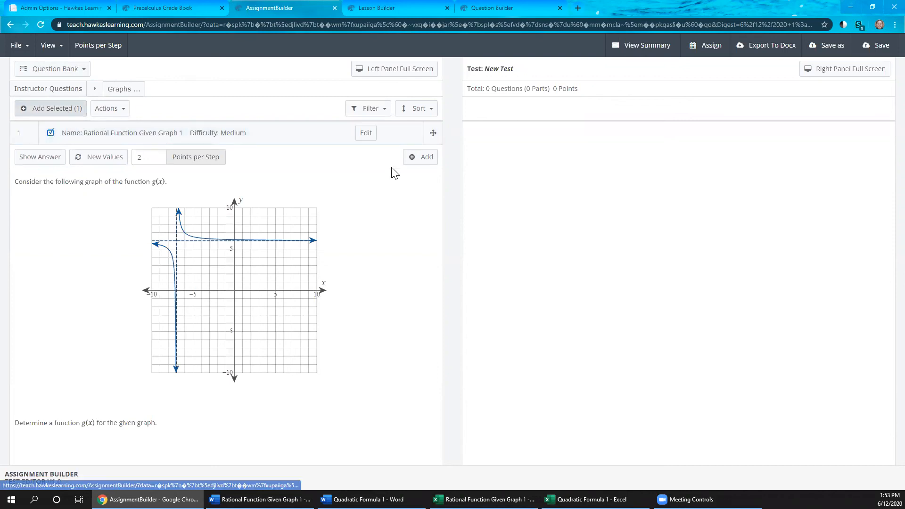
click(61, 113)
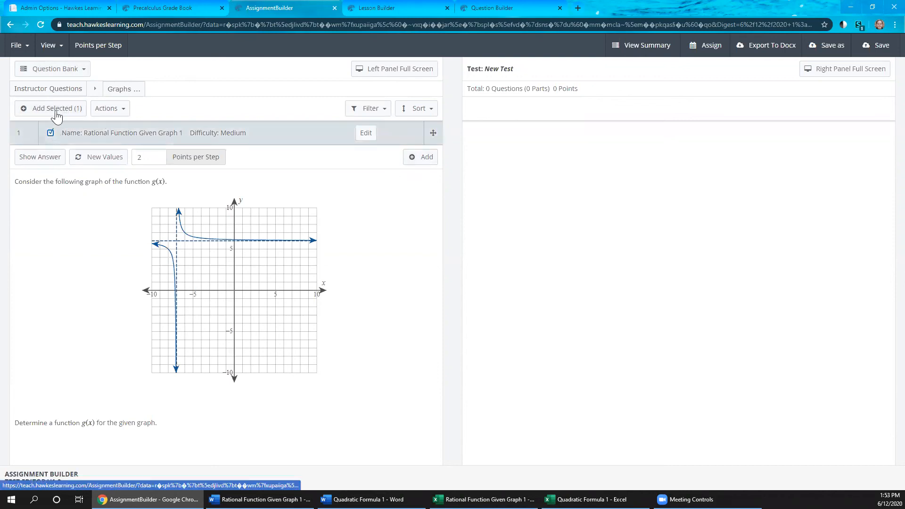